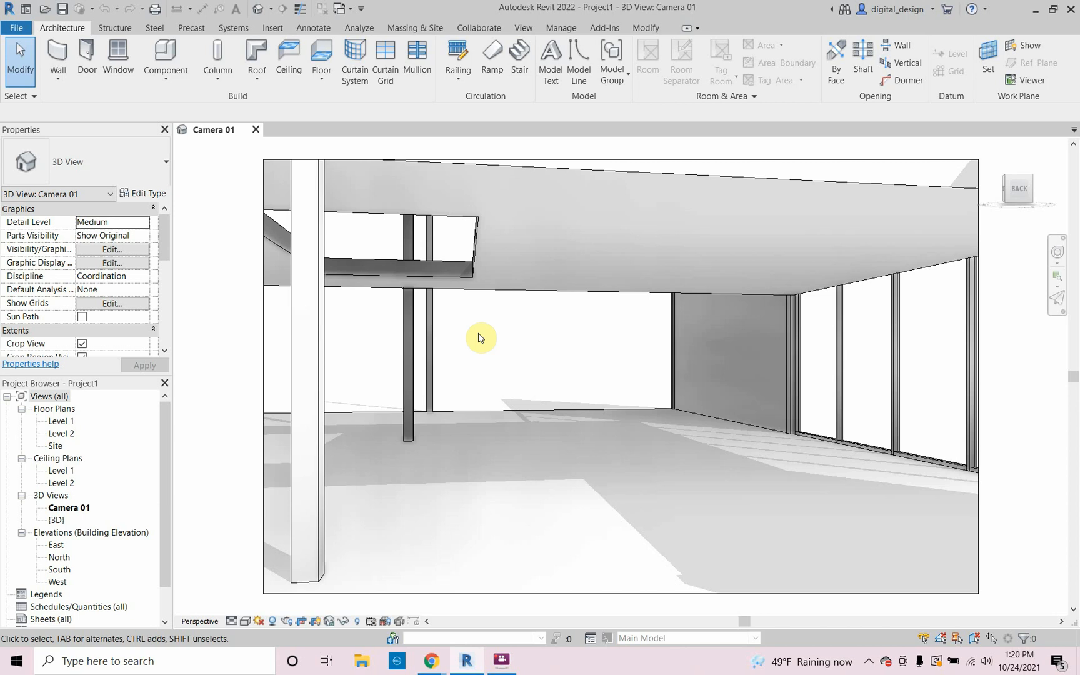
Examine the Project1 building model in the default 3D view, and close the project's open views.
scroll(480, 338, "down", 1)
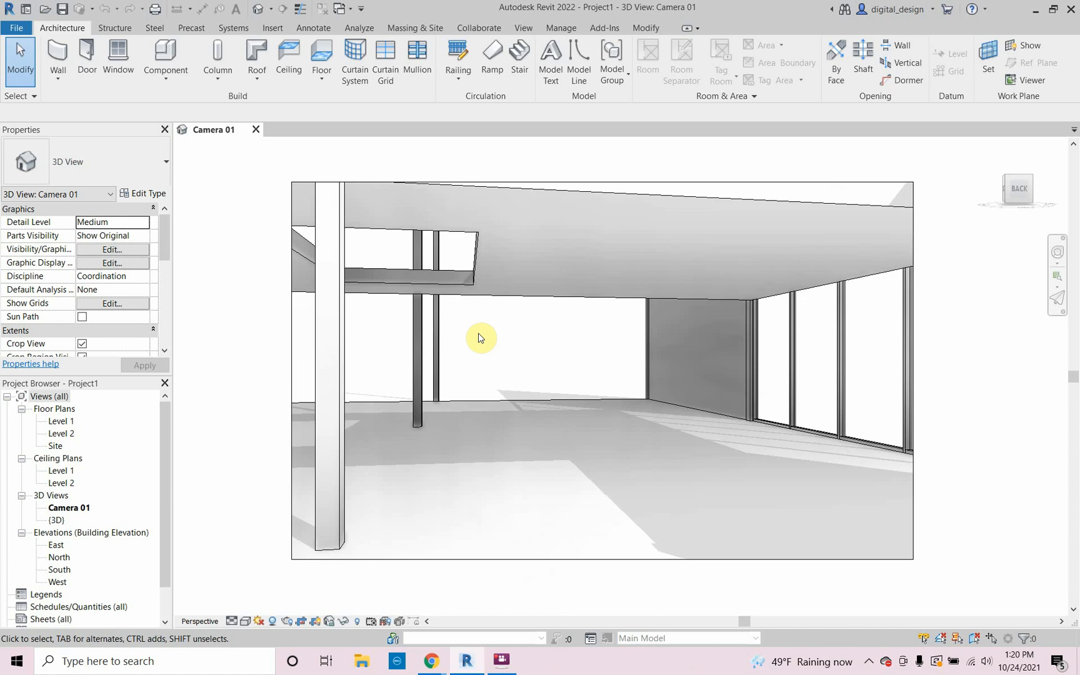
left_click(255, 16)
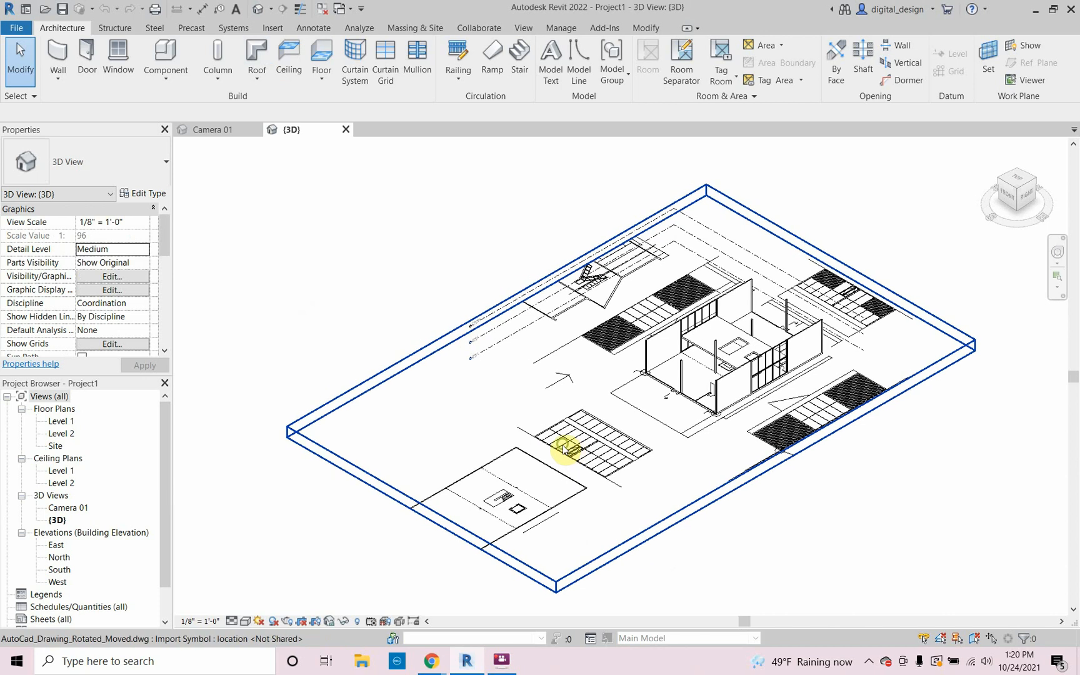
mouse_move(564, 449)
middle_mouse_down("shift")
mouse_move(676, 410)
mouse_move(568, 425)
middle_mouse_up("shift")
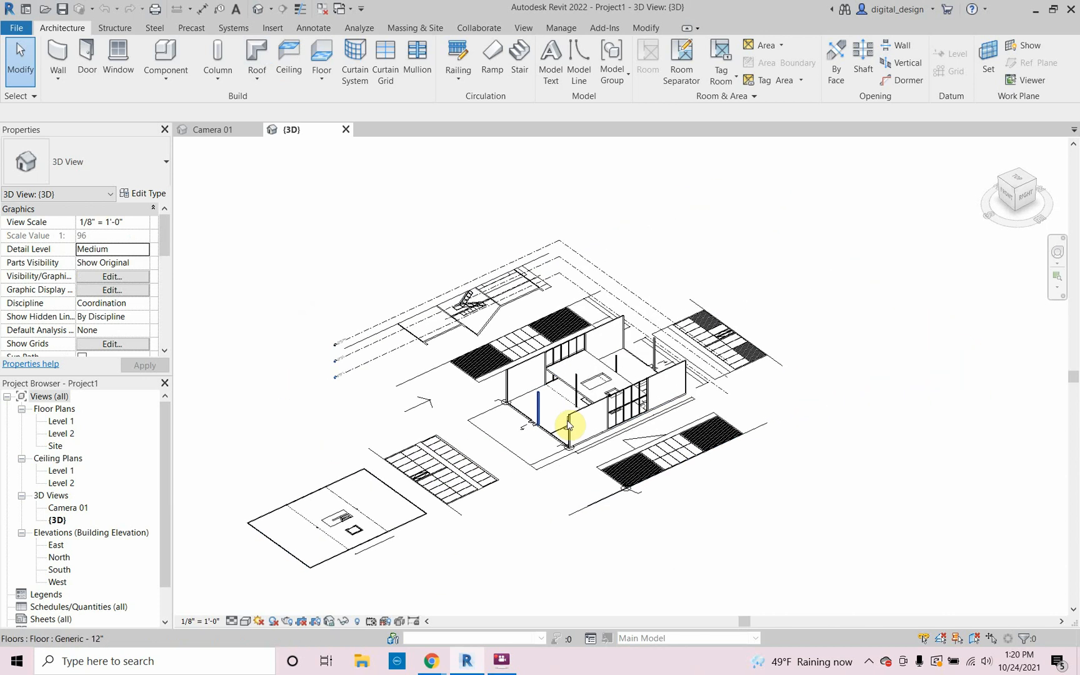
scroll(567, 425, "up", 2)
scroll(578, 422, "up", 2)
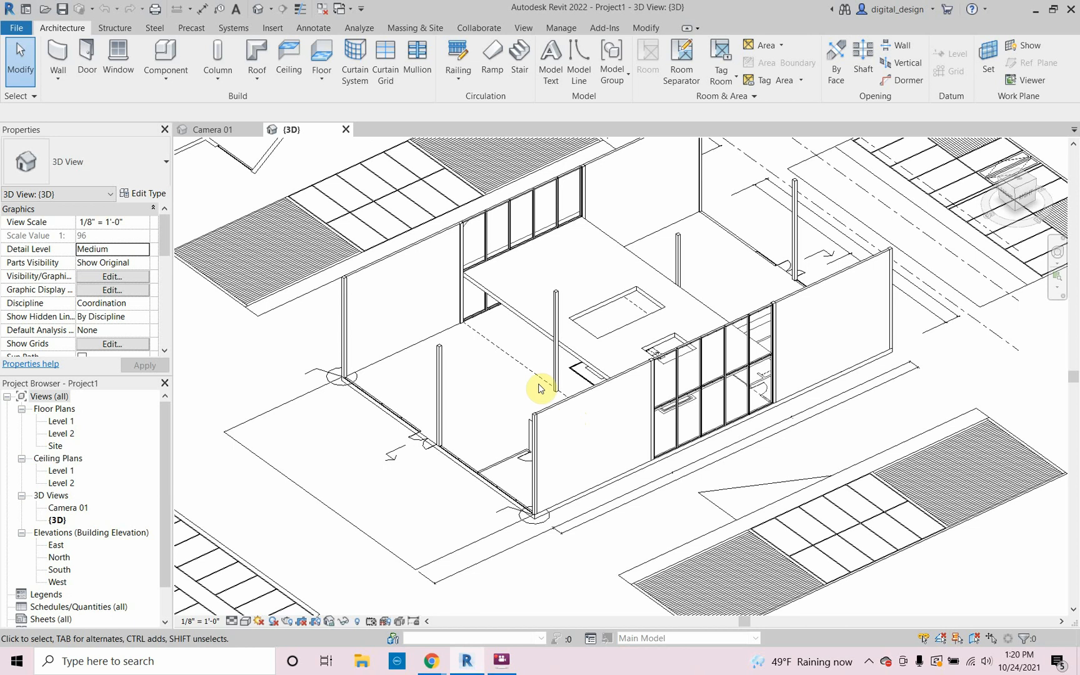
scroll(482, 307, "down", 2)
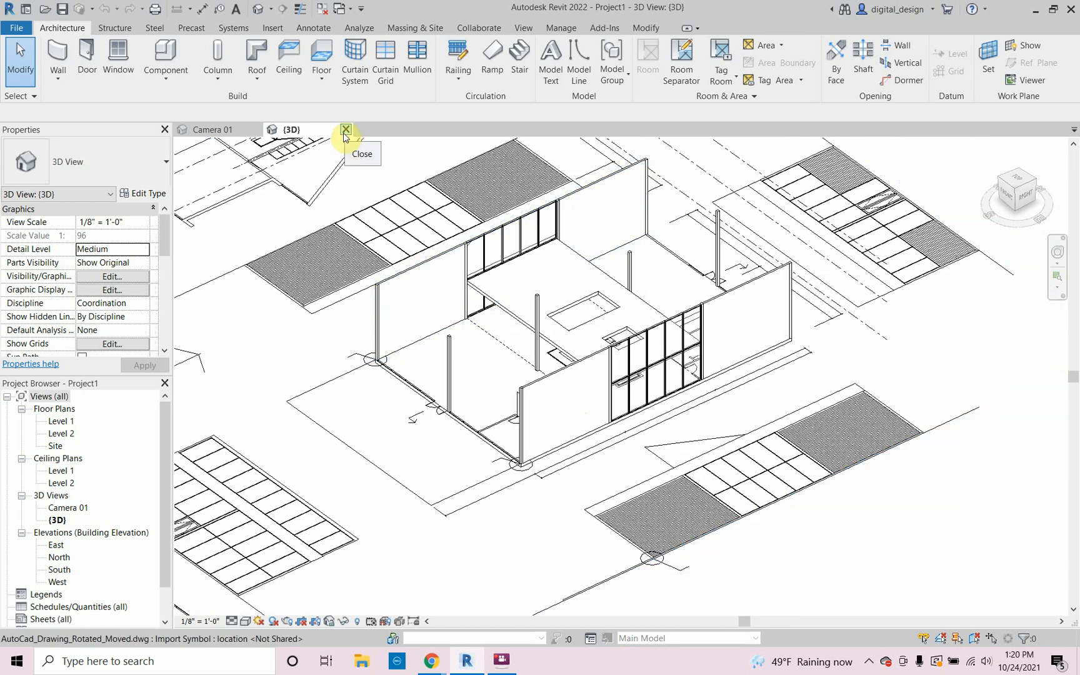
left_click(345, 132)
left_click(258, 128)
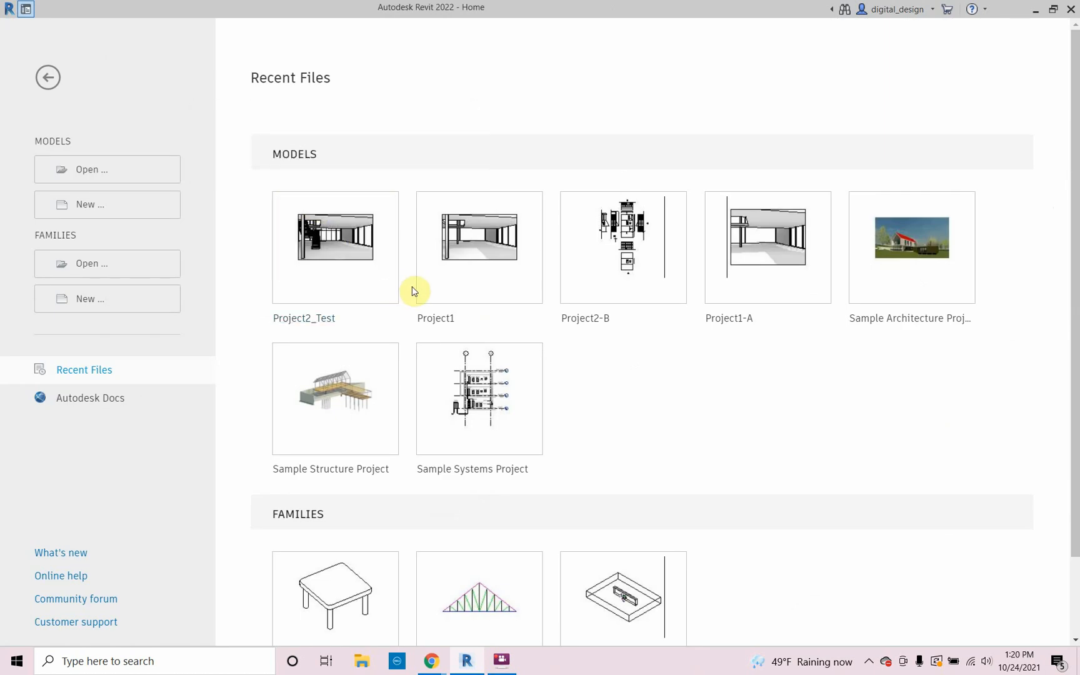
Open Project2_Test, examine the completed building and its levels in the default 3D view, and close the project.
left_click(350, 289)
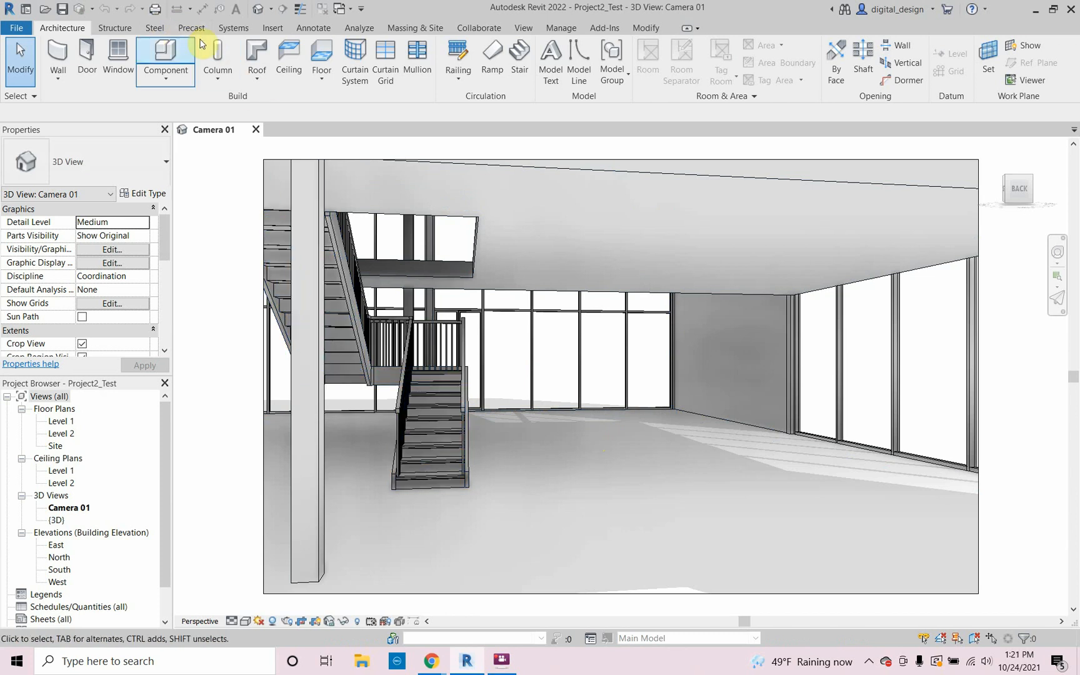
left_click(257, 10)
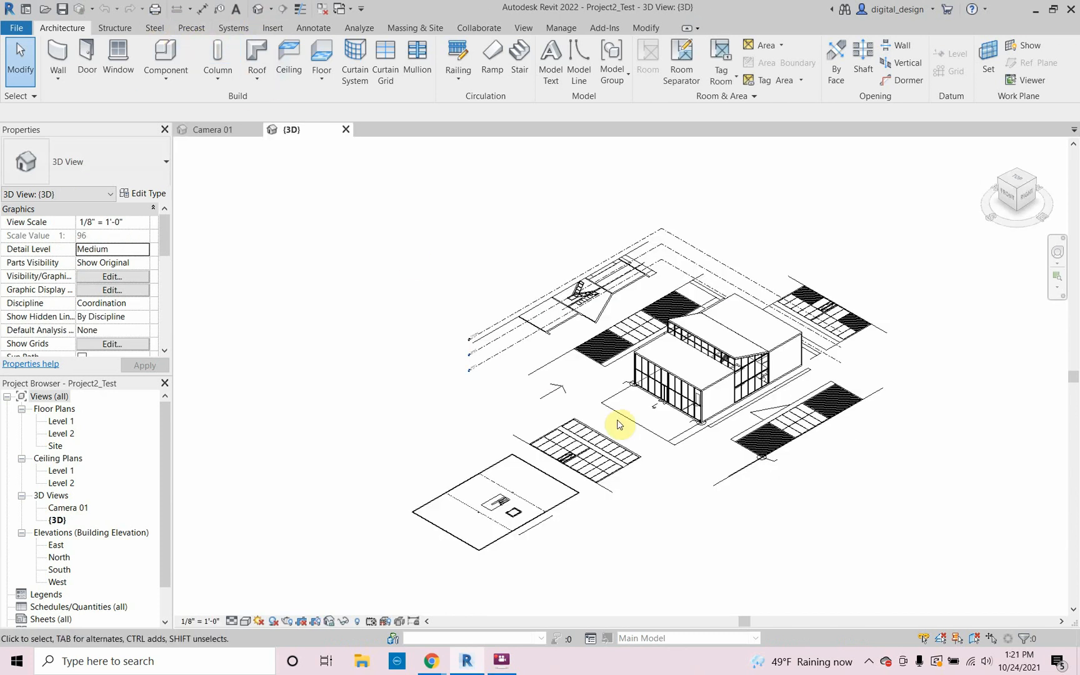
scroll(700, 395, "up", 5)
middle_click_drag(710, 412, 511, 284, "shift")
middle_click_drag(687, 375, 1071, 420, "shift")
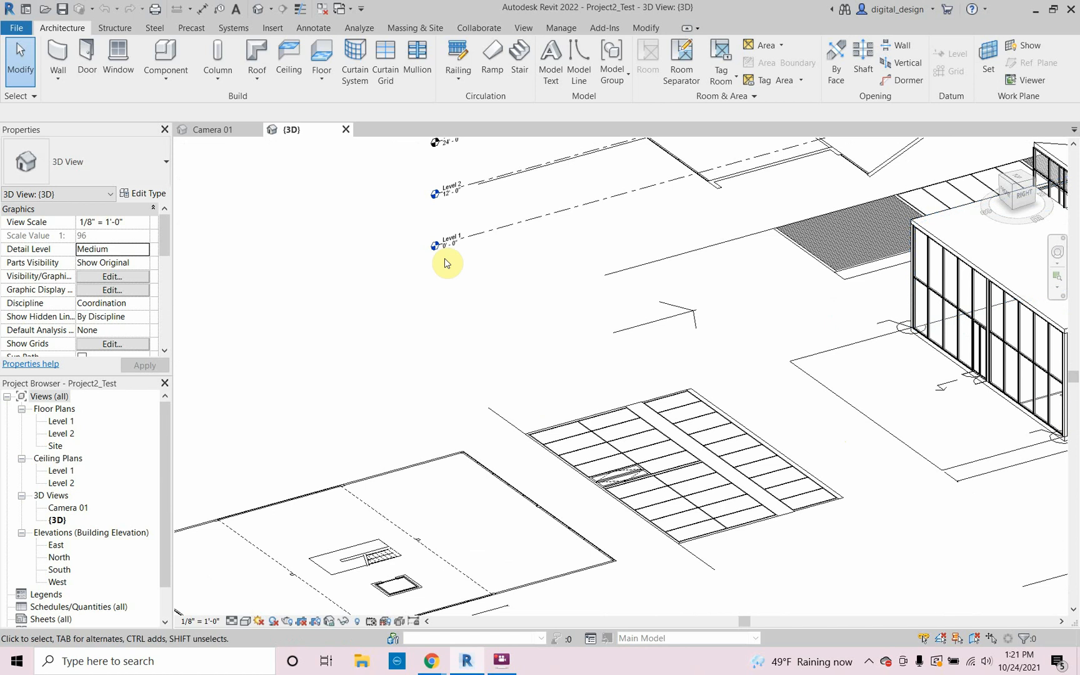
left_click(343, 132)
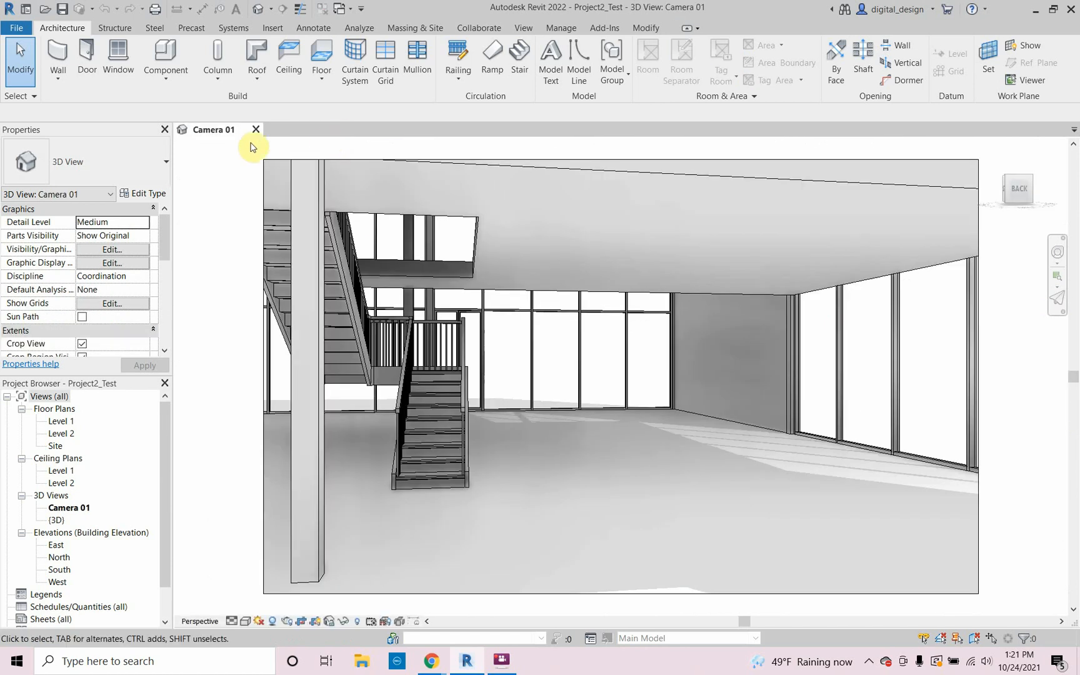
left_click(256, 129)
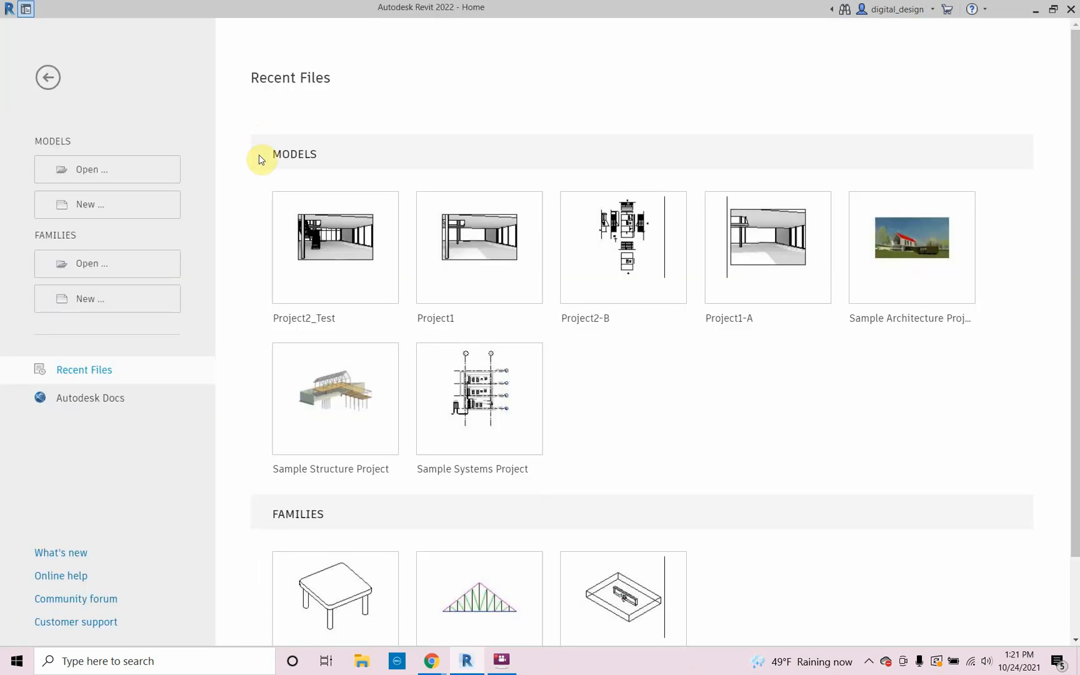
Switch to Chrome and subscribe to the open YouTube channel with notifications set to All.
key("alt+Tab")
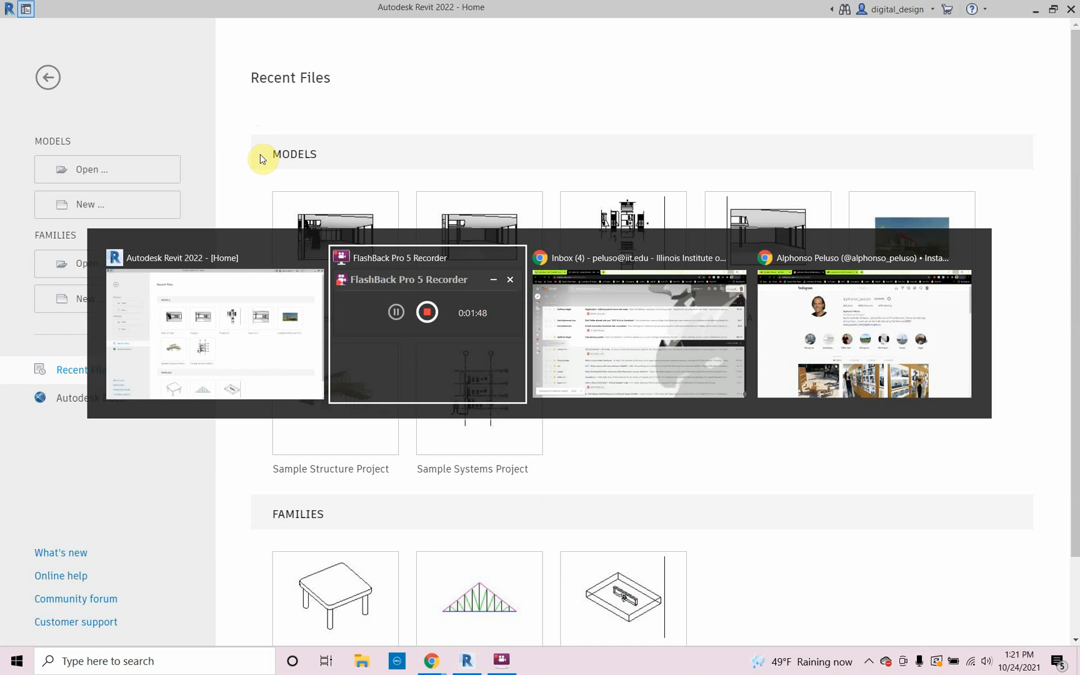
key("Tab")
key("Tab")
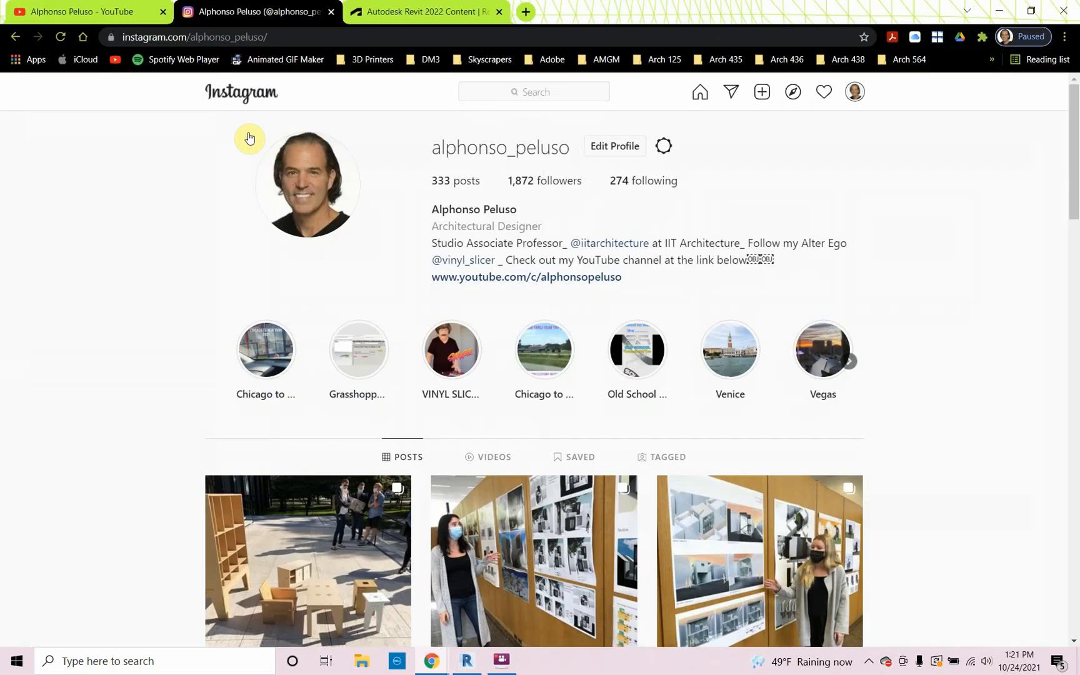
left_click(103, 18)
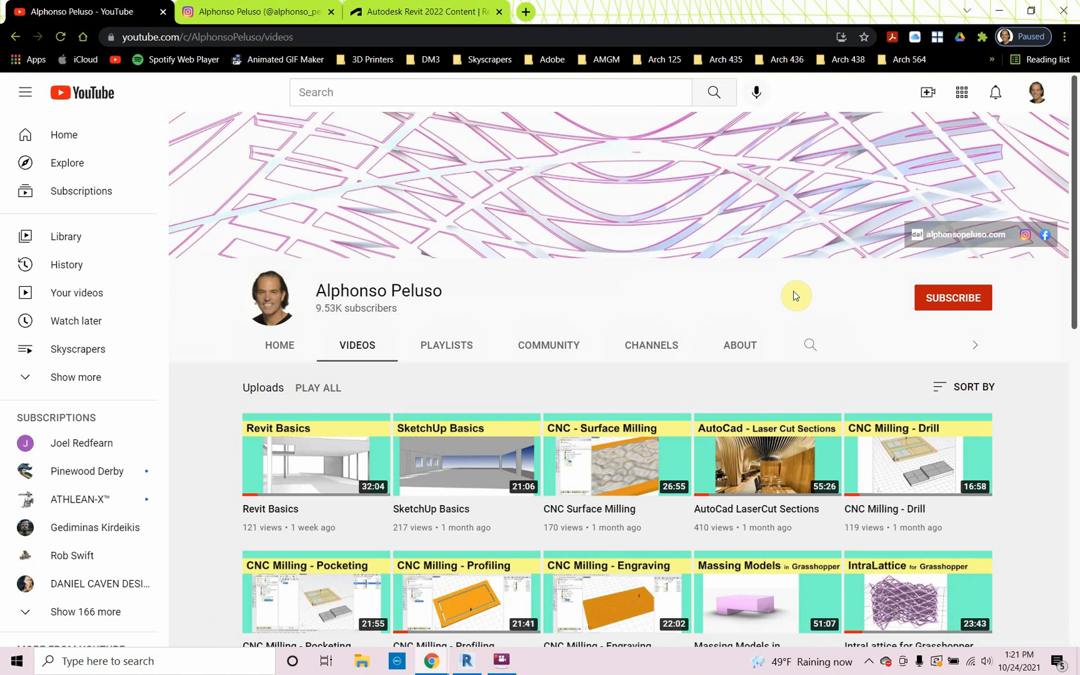
left_click(938, 300)
left_click(981, 299)
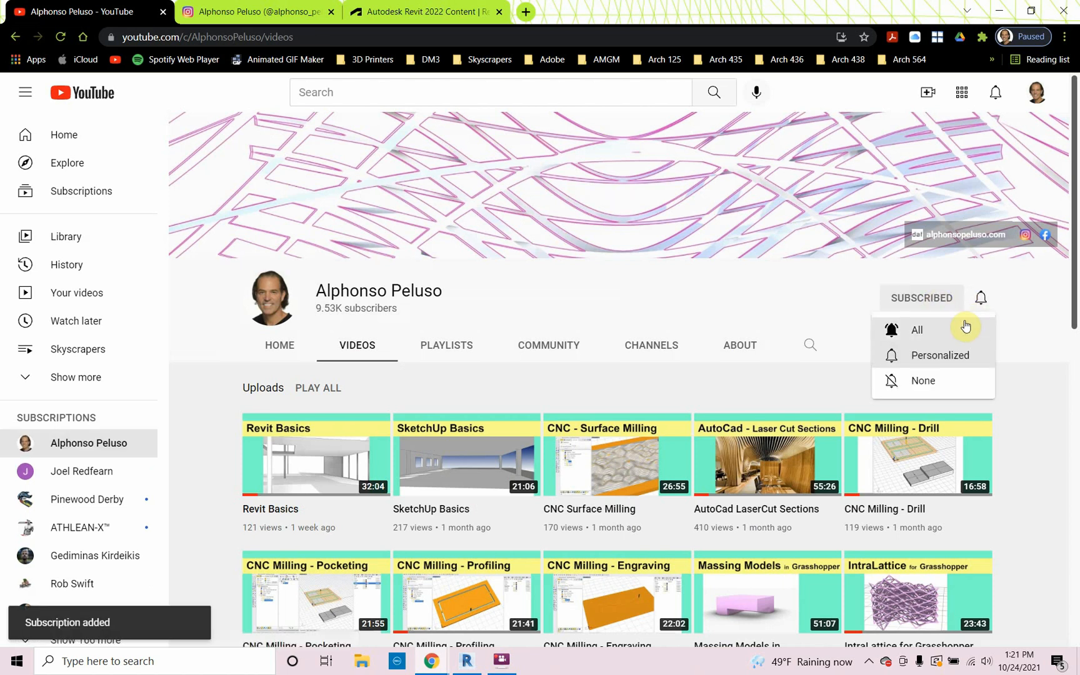
left_click(964, 327)
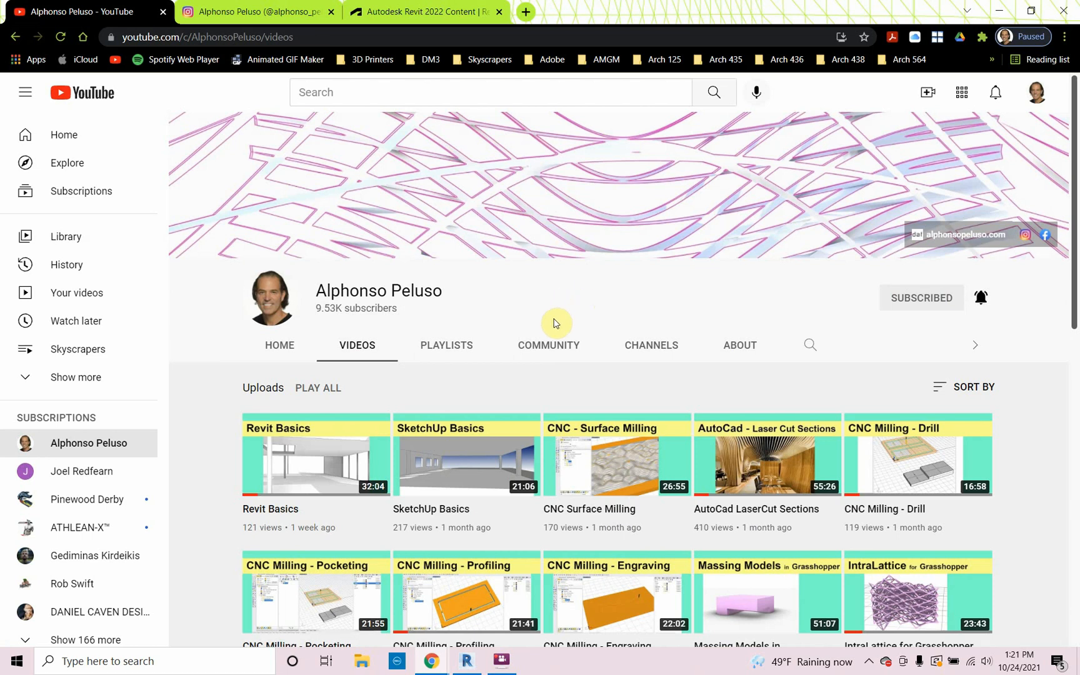
Browse the channel's uploaded videos and the posts on the open Instagram profile.
scroll(549, 333, "down", 7)
scroll(550, 338, "up", 7)
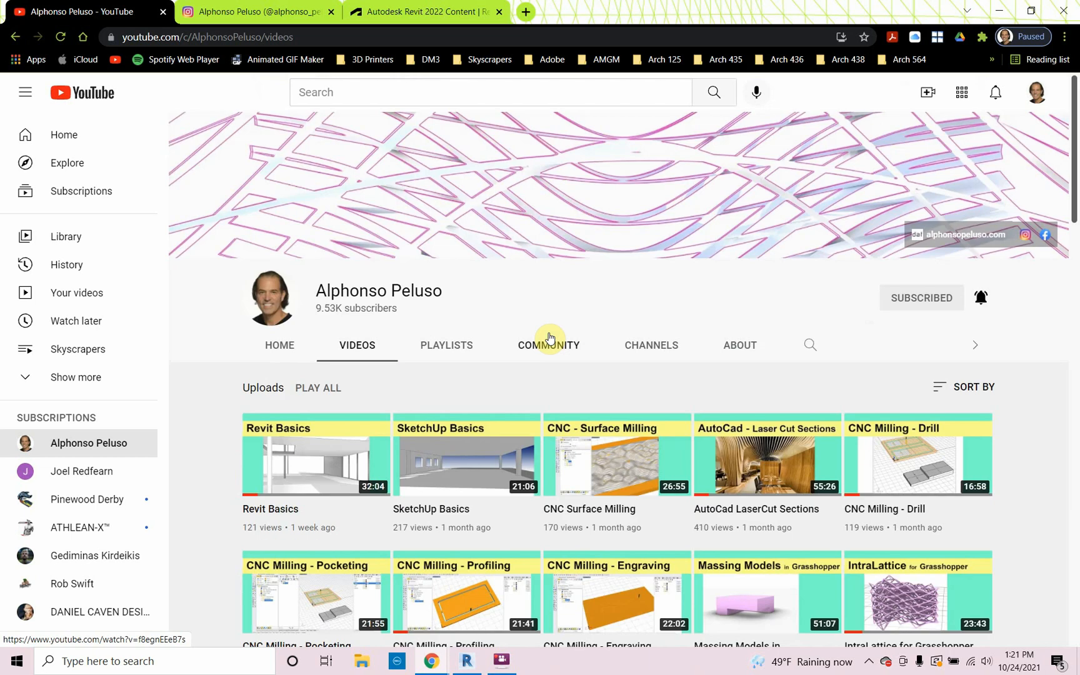
left_click(291, 12)
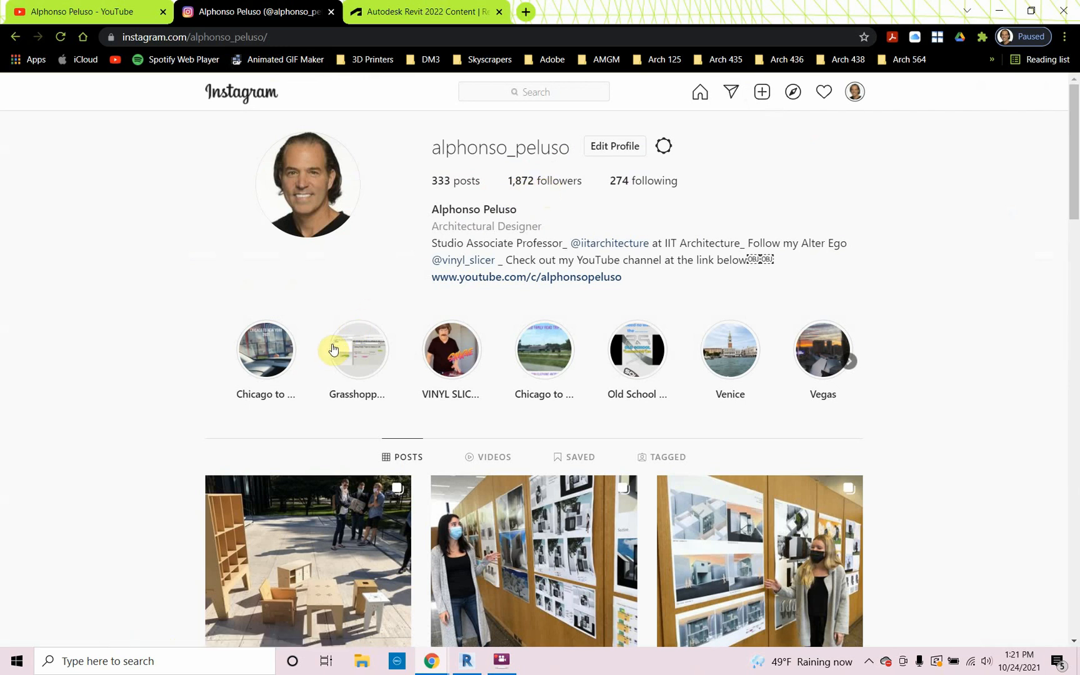
scroll(325, 357, "down", 1)
scroll(325, 356, "down", 8)
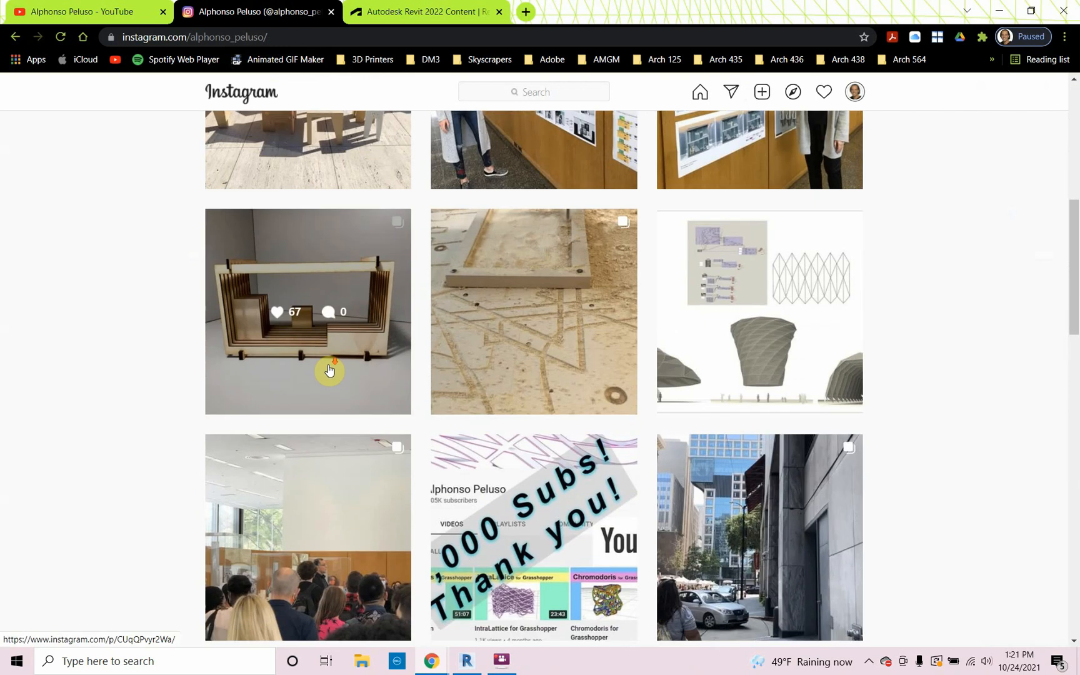
scroll(330, 370, "up", 8)
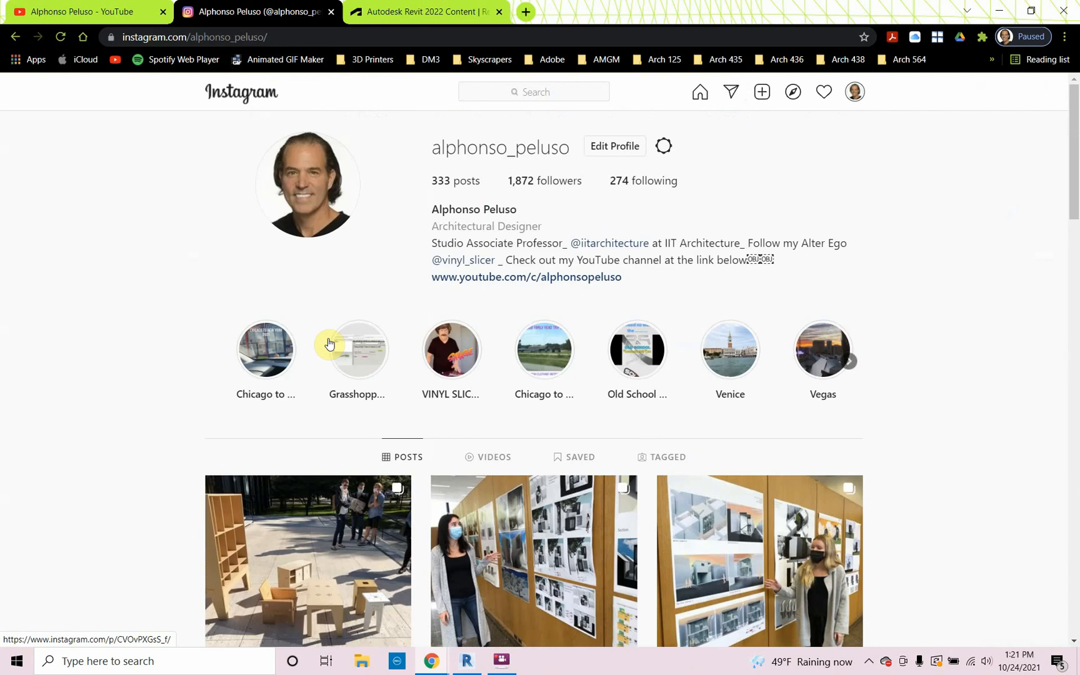
Switch back to Revit, open the recent model Project1, and open its default 3D view.
key("alt+Tab")
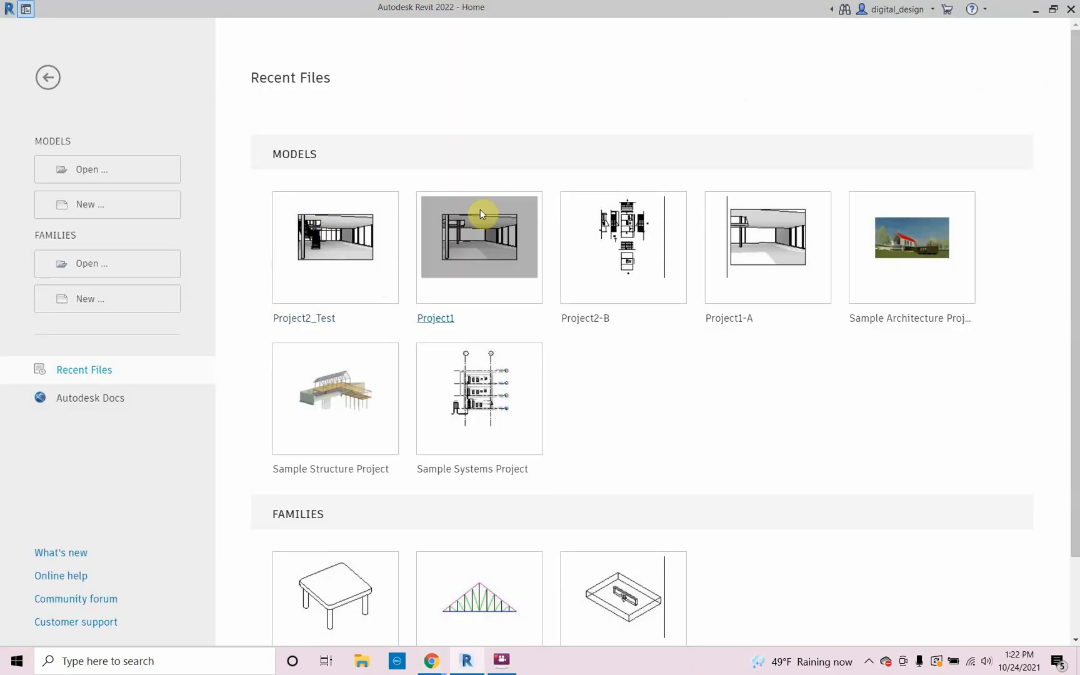
left_click(479, 235)
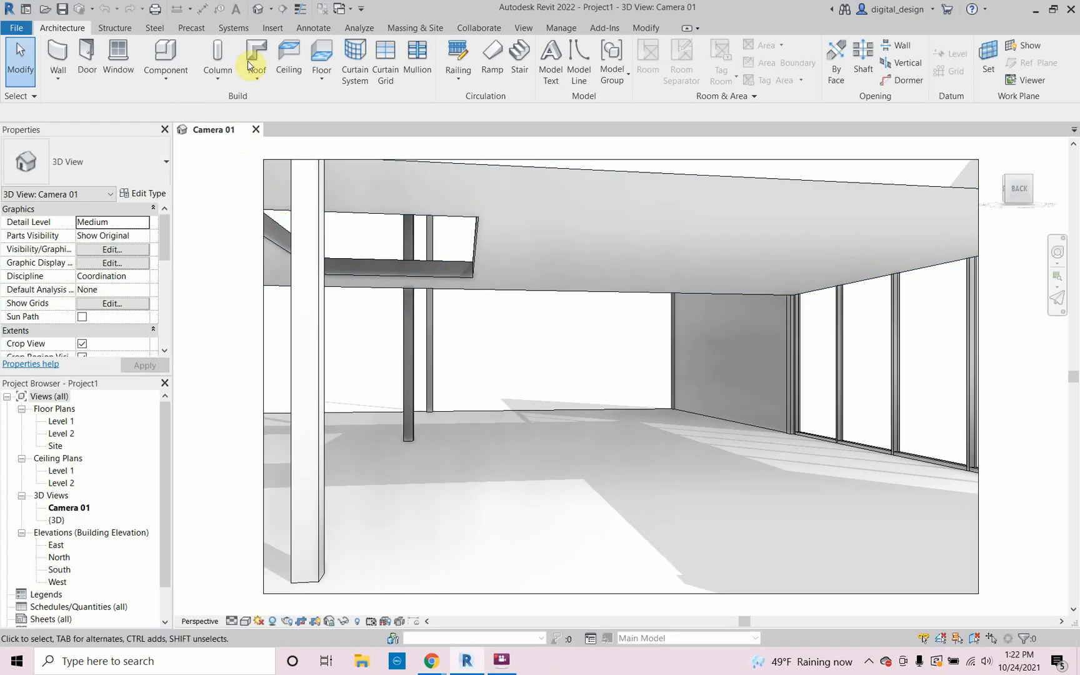
left_click(257, 11)
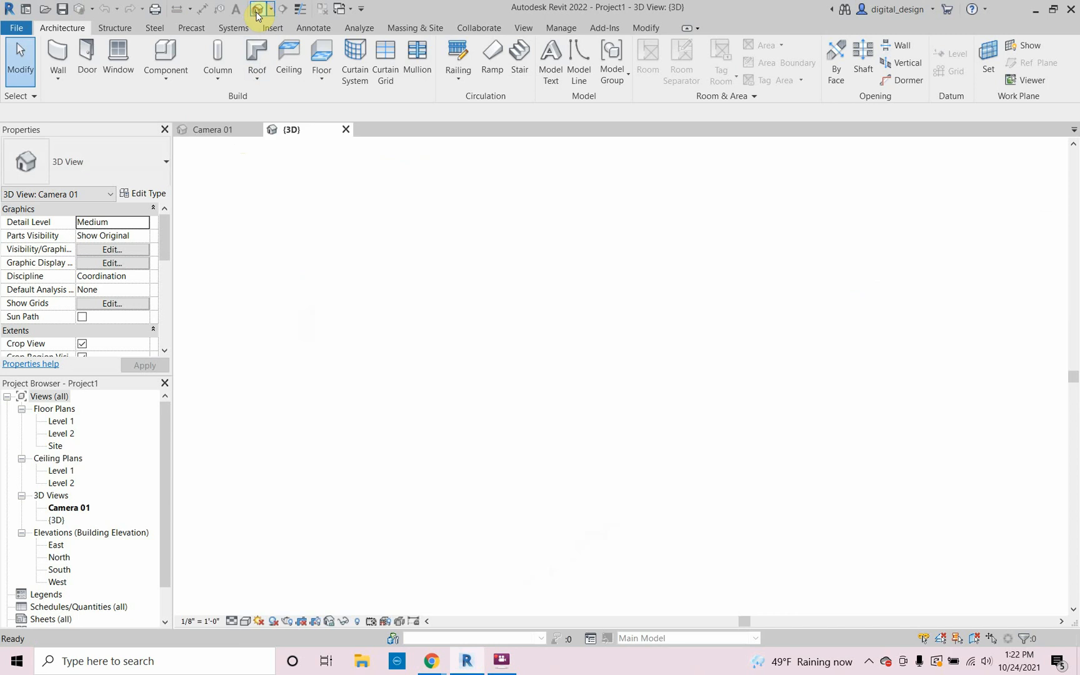
Examine the building's open front edge between the corner wall and the columns in the 3D view.
middle_click_drag(444, 369, 514, 391, "shift")
scroll(718, 415, "up", 5)
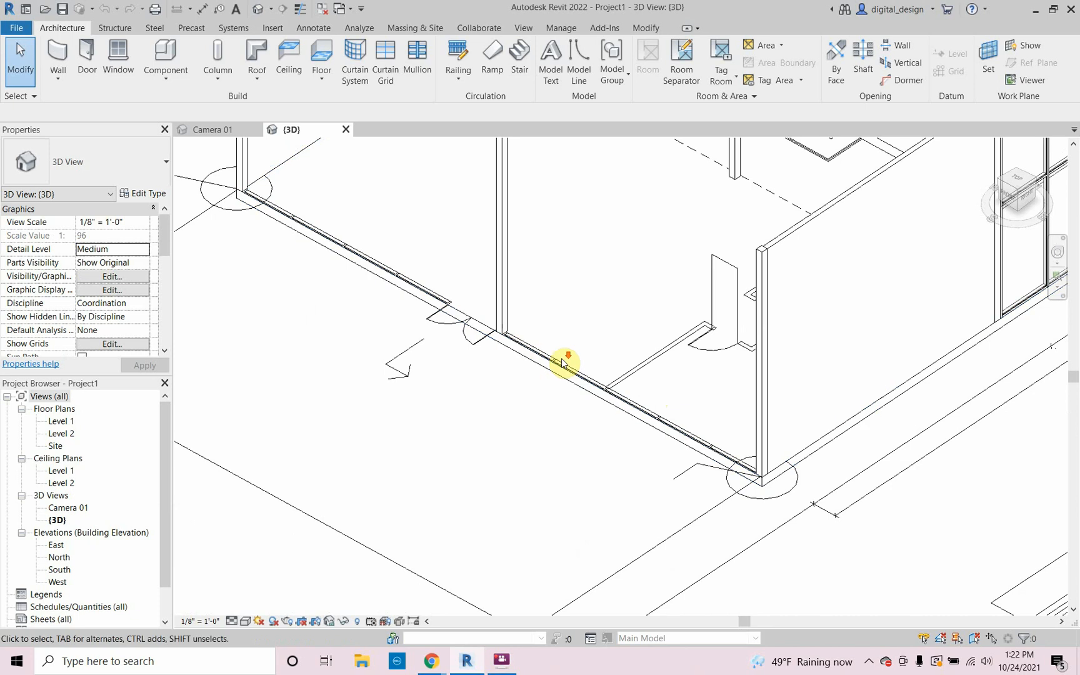
scroll(562, 366, "down", 4)
scroll(528, 372, "down", 2)
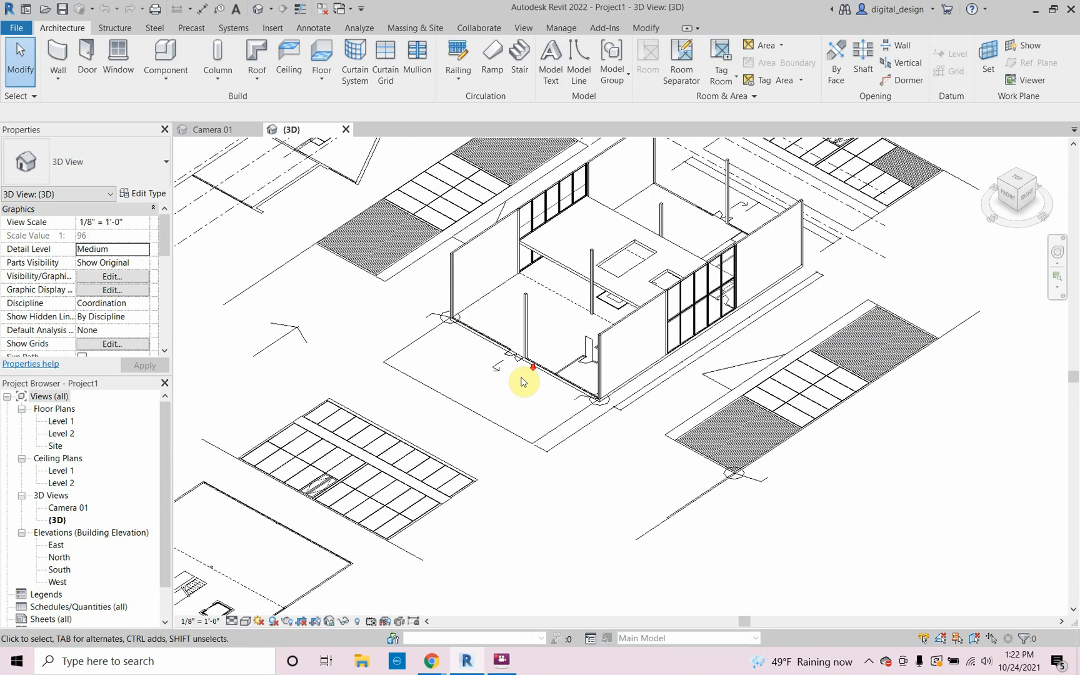
scroll(525, 378, "down", 3)
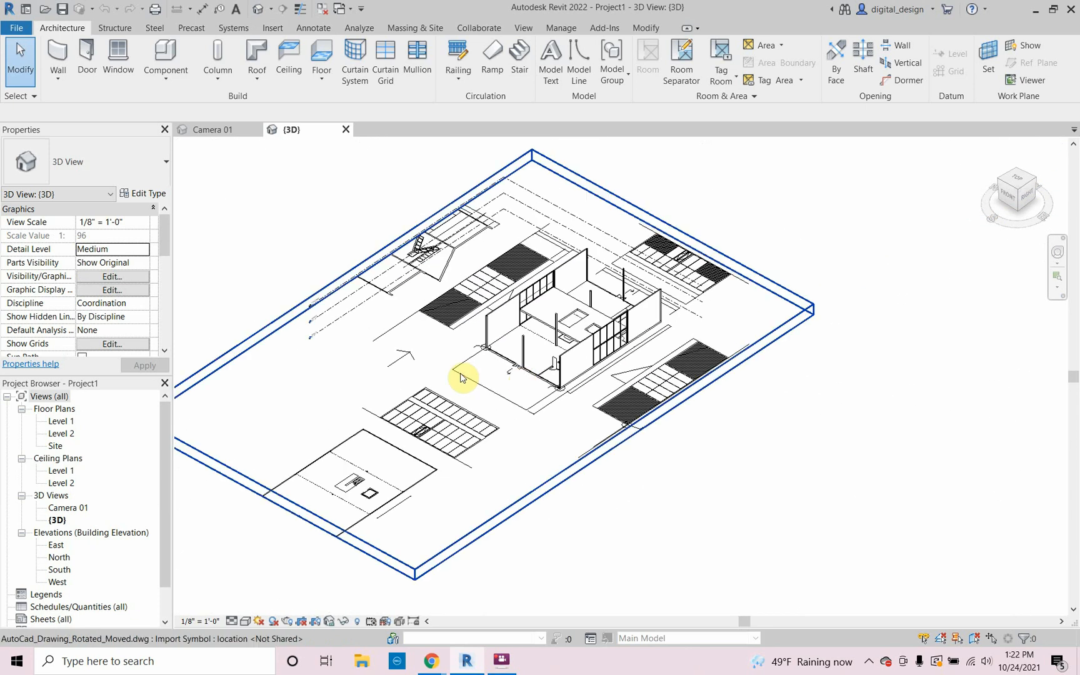
scroll(468, 374, "up", 4)
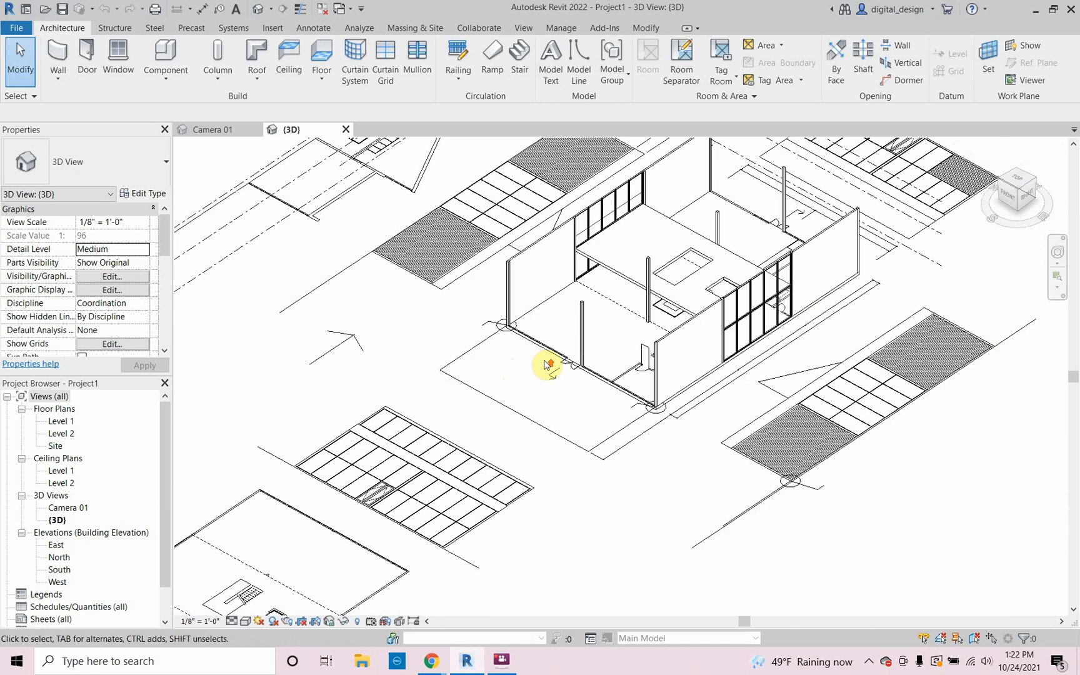
scroll(549, 366, "up", 5)
middle_click_drag(519, 333, 548, 379, "shift")
middle_click_drag(514, 316, 547, 436)
scroll(525, 374, "up", 2)
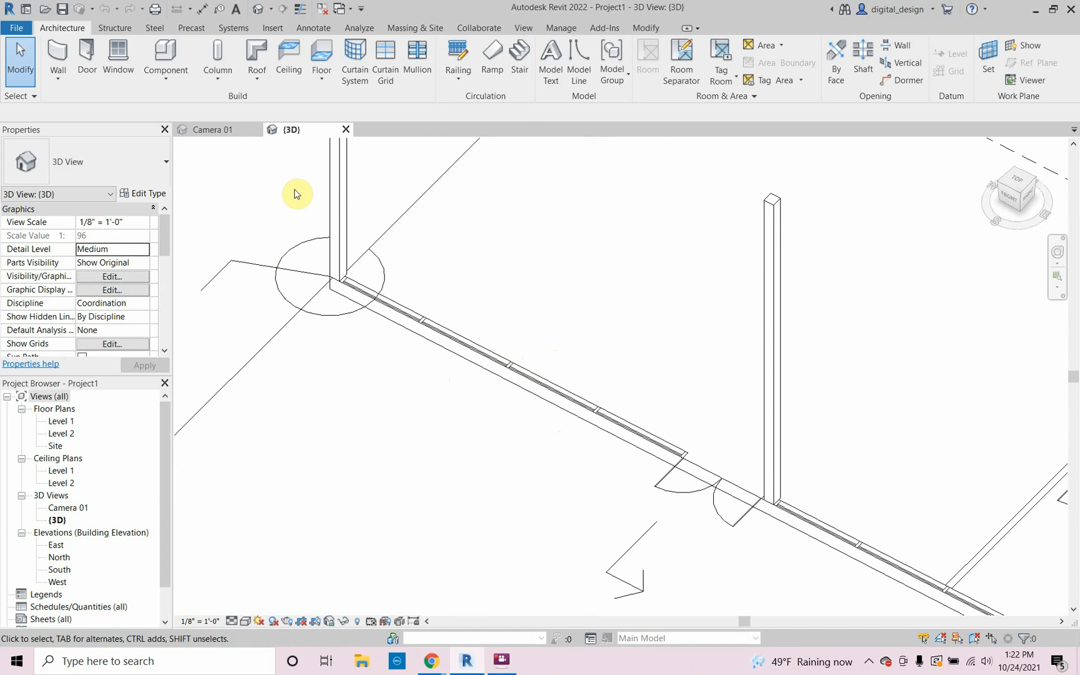
Draw a Storefront curtain wall on Level 1, 20' 0" high and about 29' 2" long, along the front edge from the wall corner to the column.
left_click(60, 61)
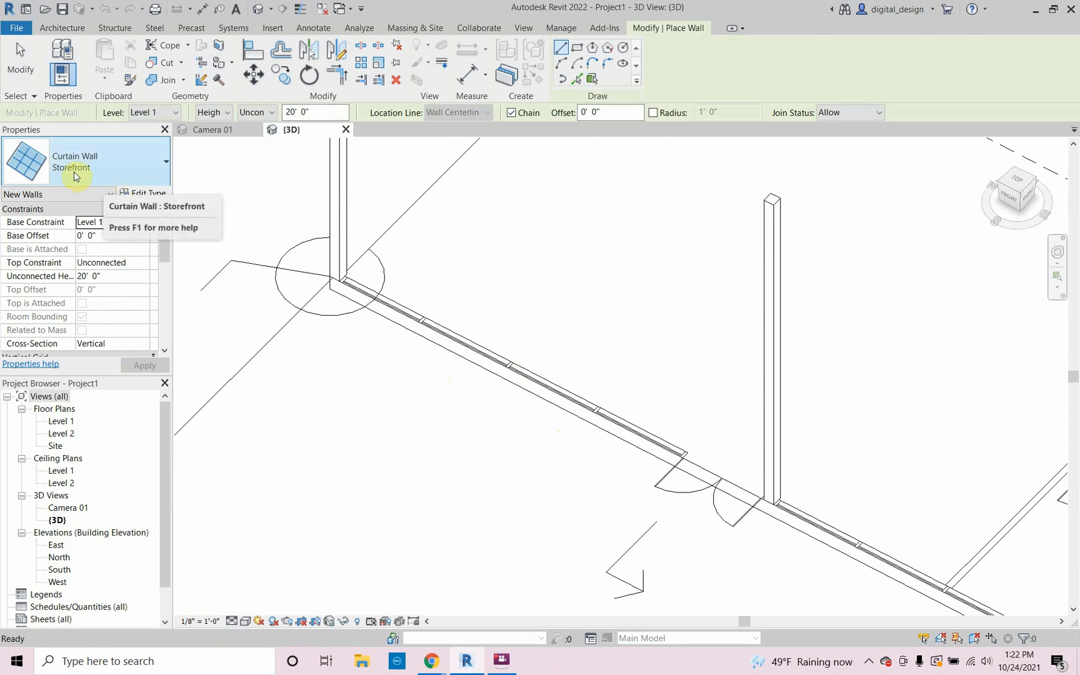
left_click(156, 173)
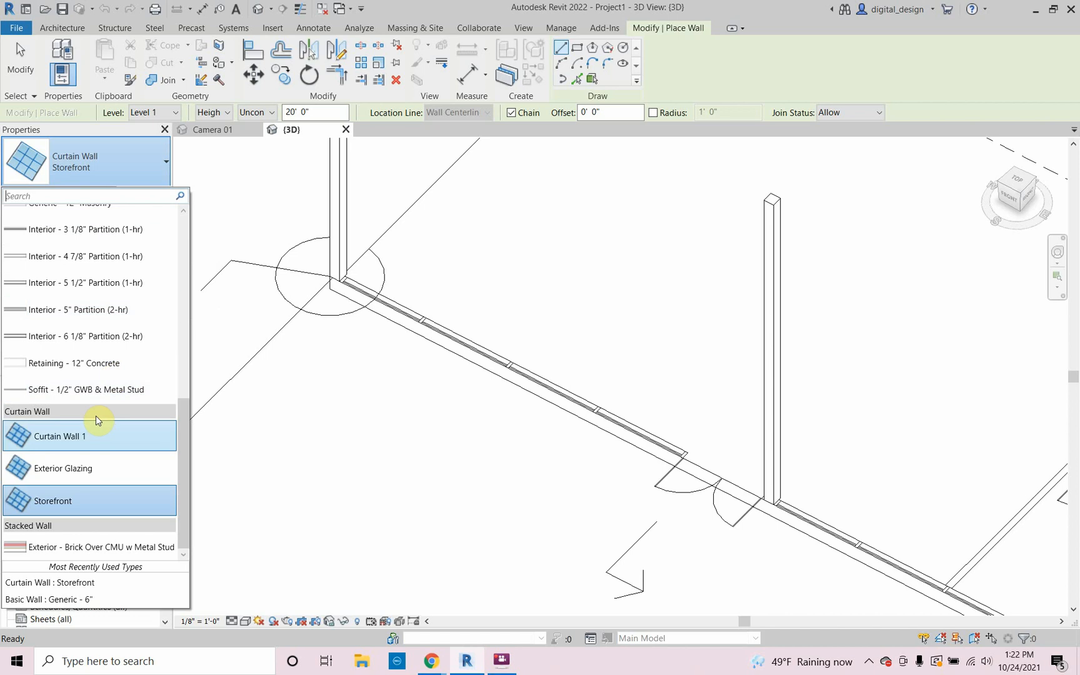
left_click(77, 502)
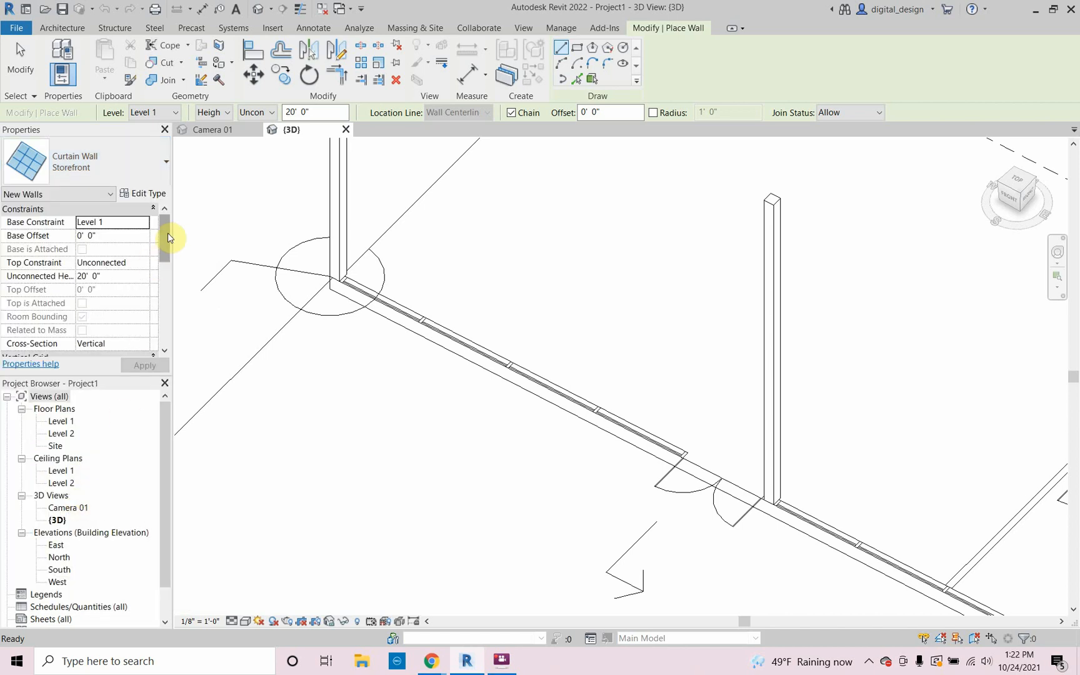
mouse_move(168, 233)
left_mouse_down()
mouse_move(174, 280)
mouse_move(181, 249)
left_mouse_up()
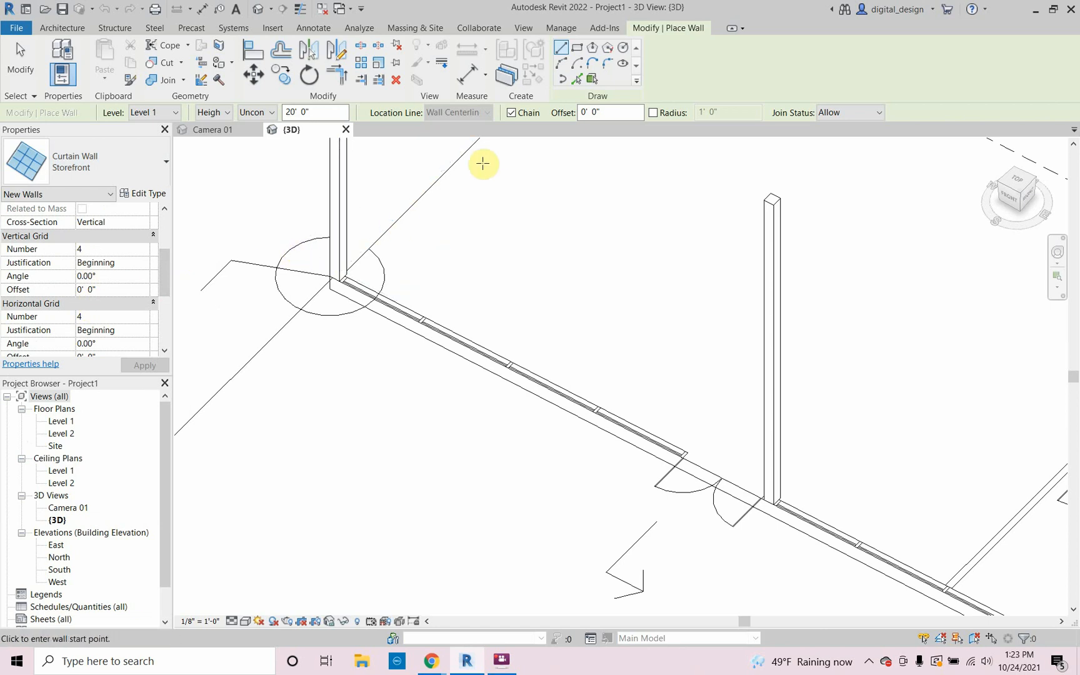
left_click(332, 277)
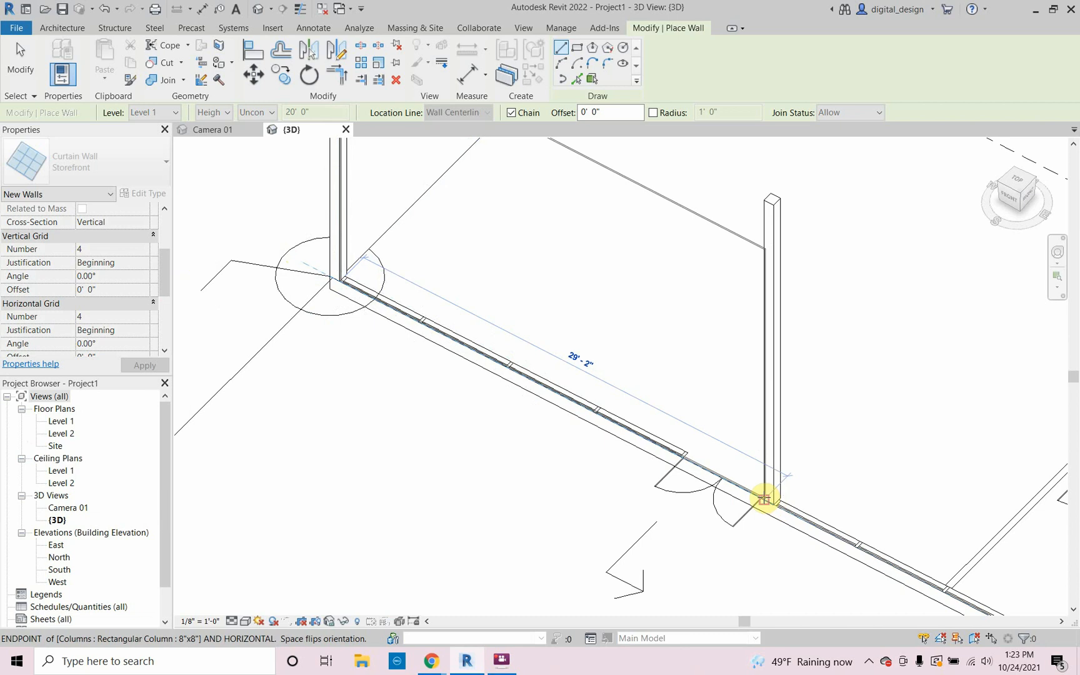
left_click(763, 500)
left_click(653, 493)
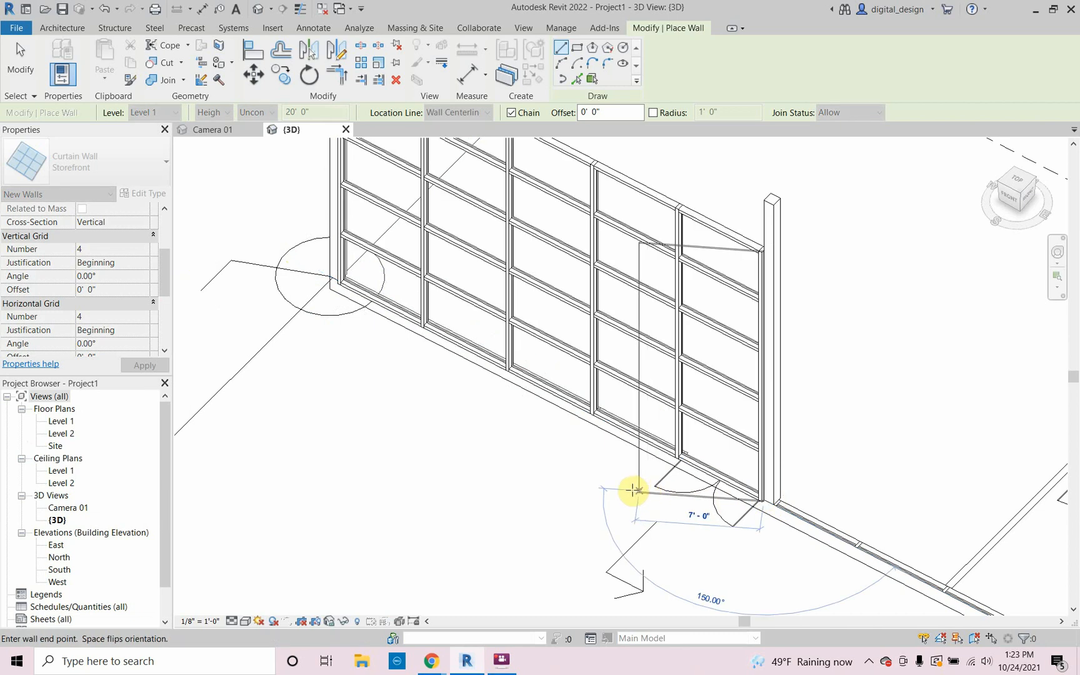
key("Escape")
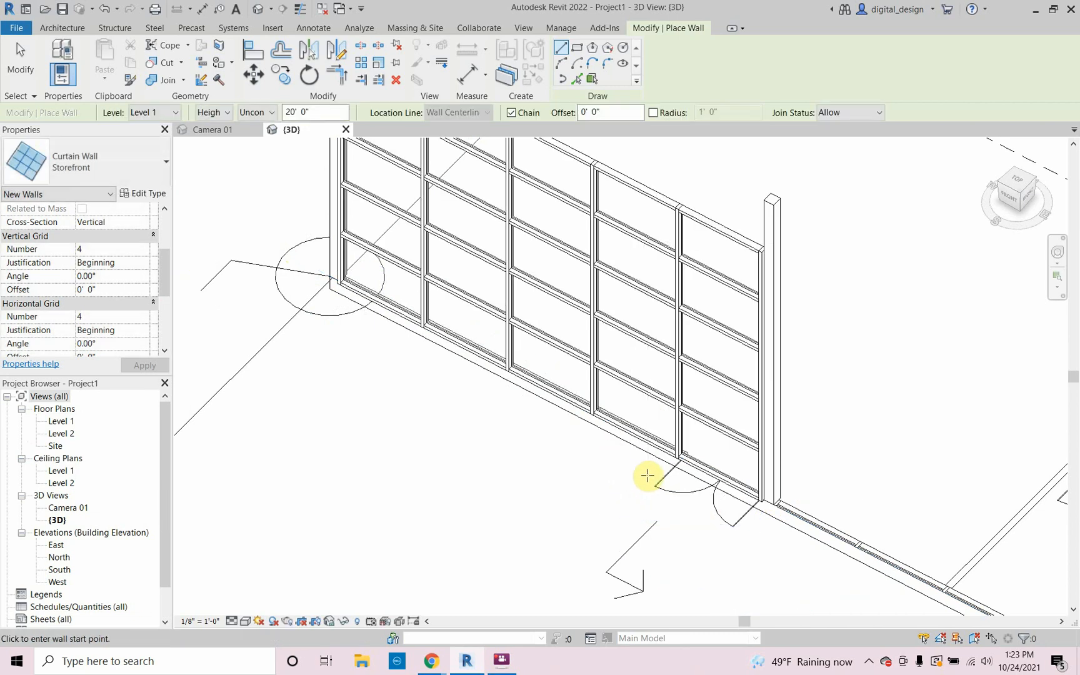
Examine how the storefront wall's base lines up with the floor edge and the double-door symbol in the imported drawing.
scroll(691, 494, "up", 5)
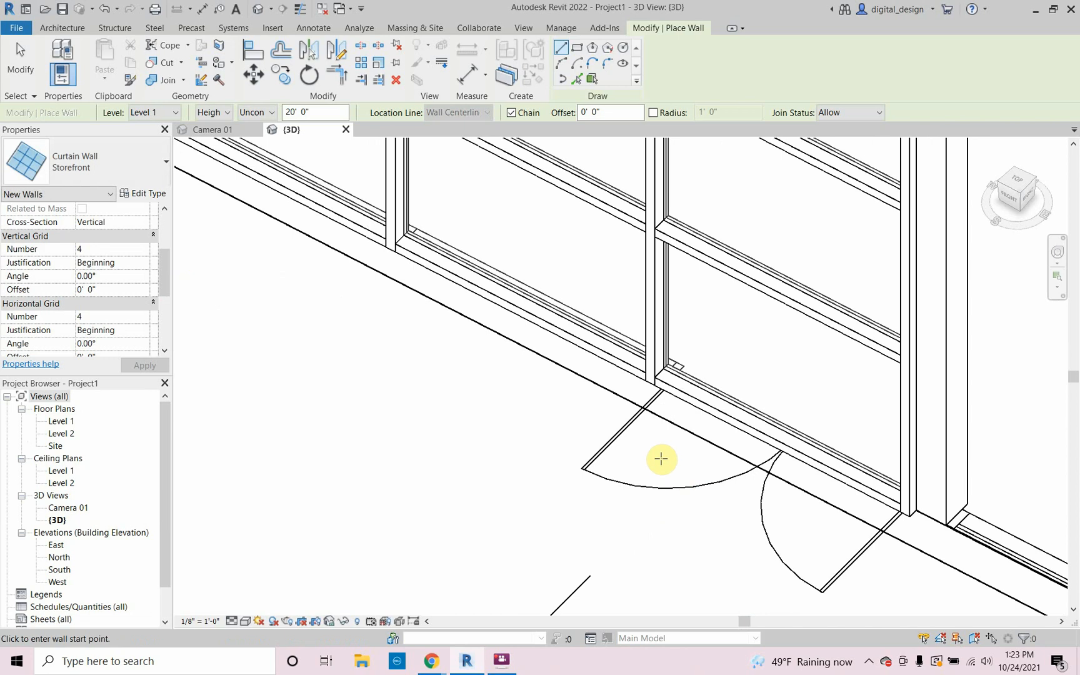
scroll(661, 456, "up", 3)
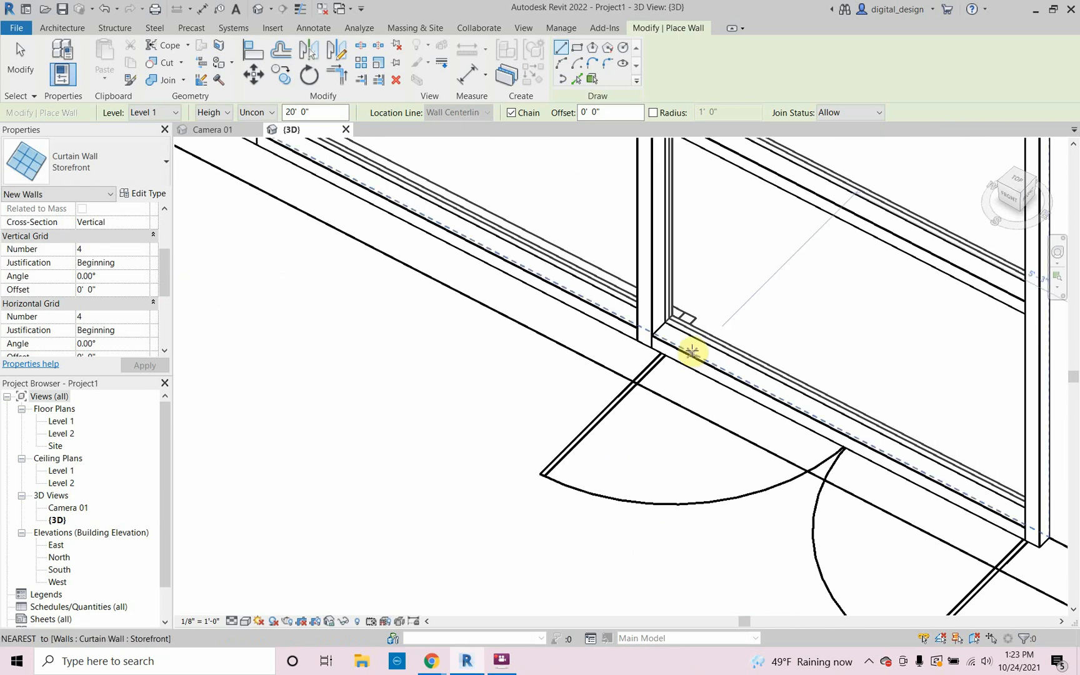
key("Escape")
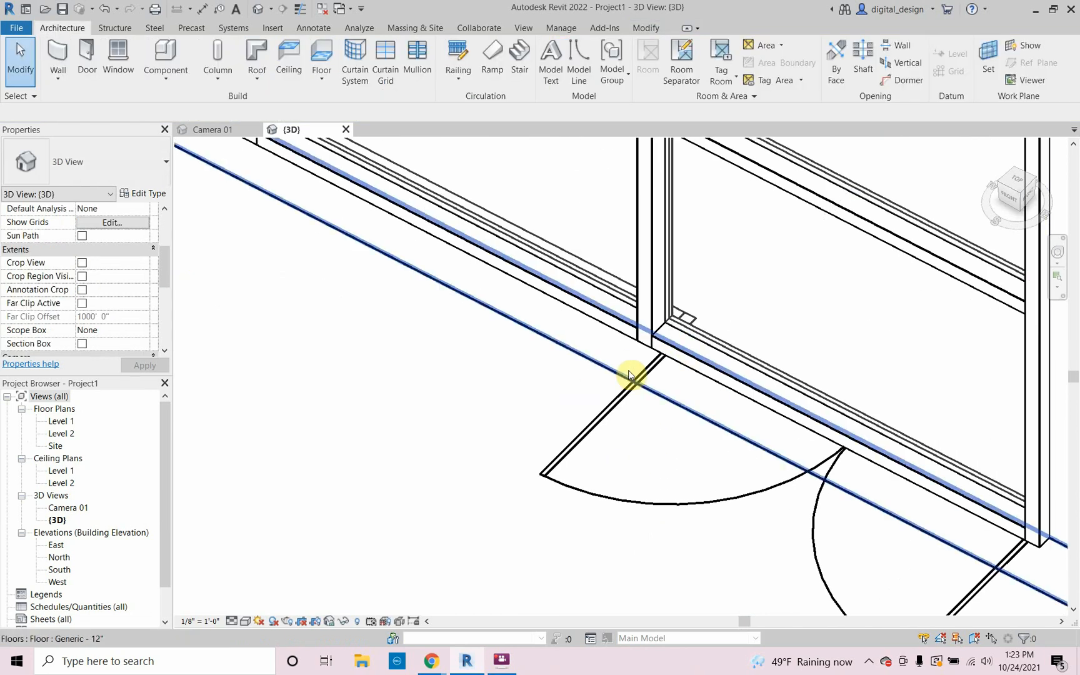
left_click(662, 370)
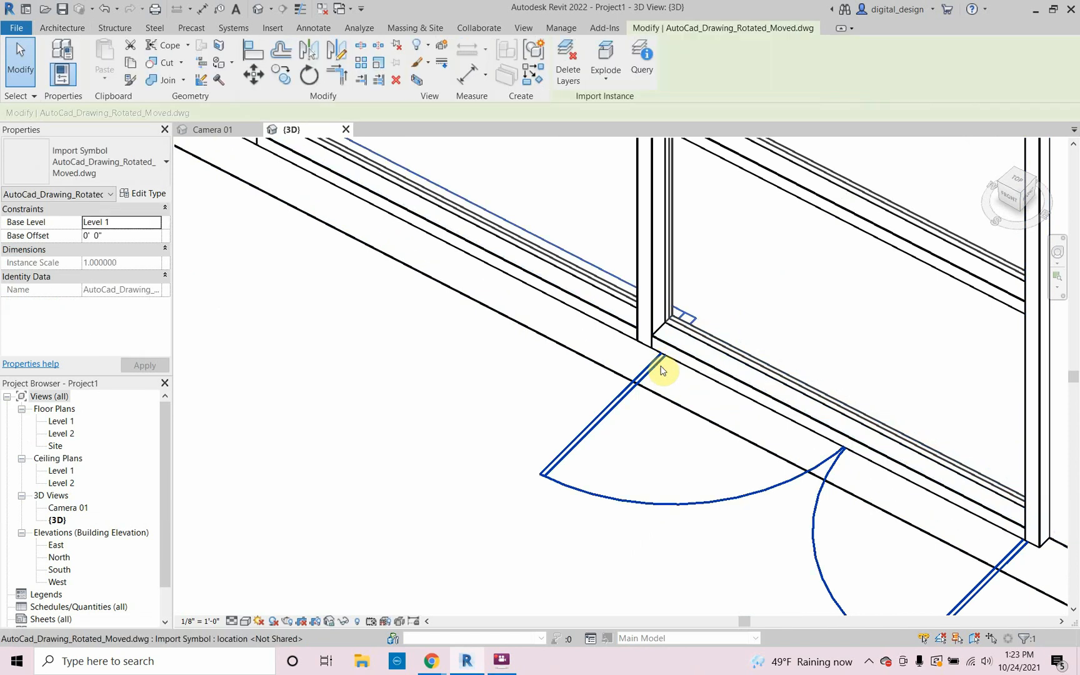
scroll(662, 369, "down", 5)
left_click(638, 375)
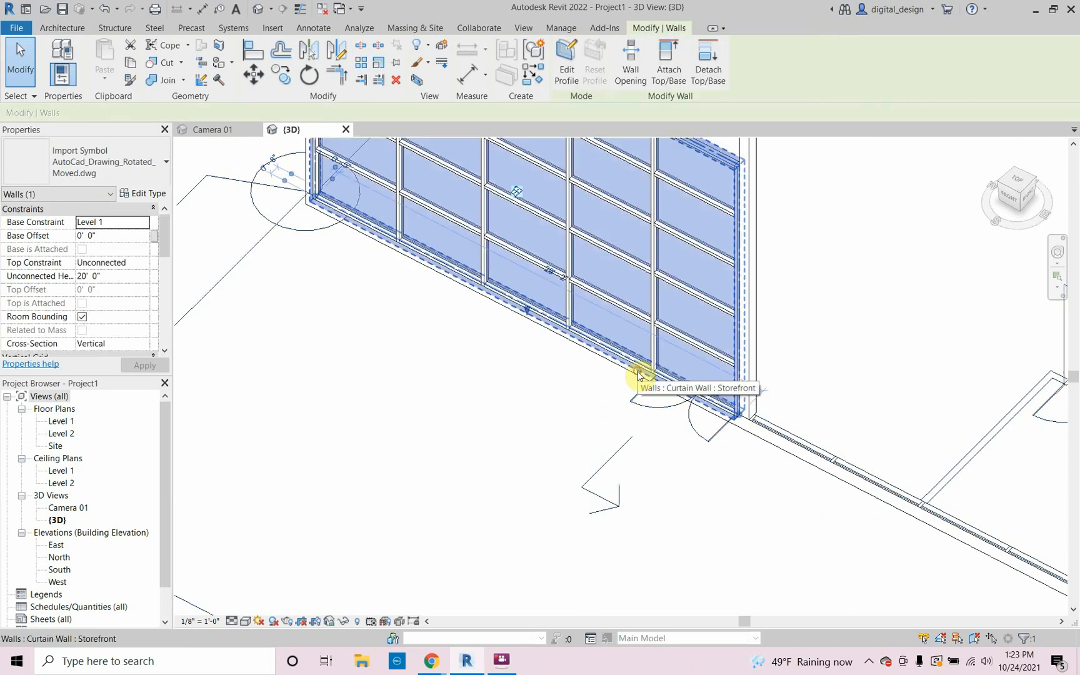
scroll(561, 383, "down", 3)
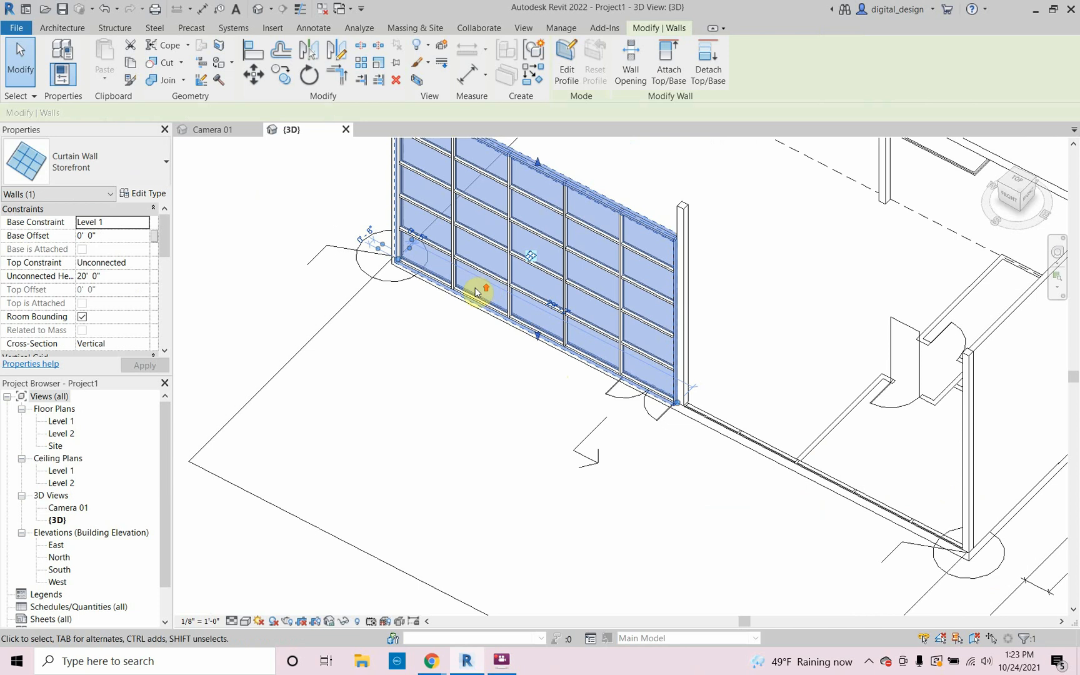
scroll(478, 289, "up", 3)
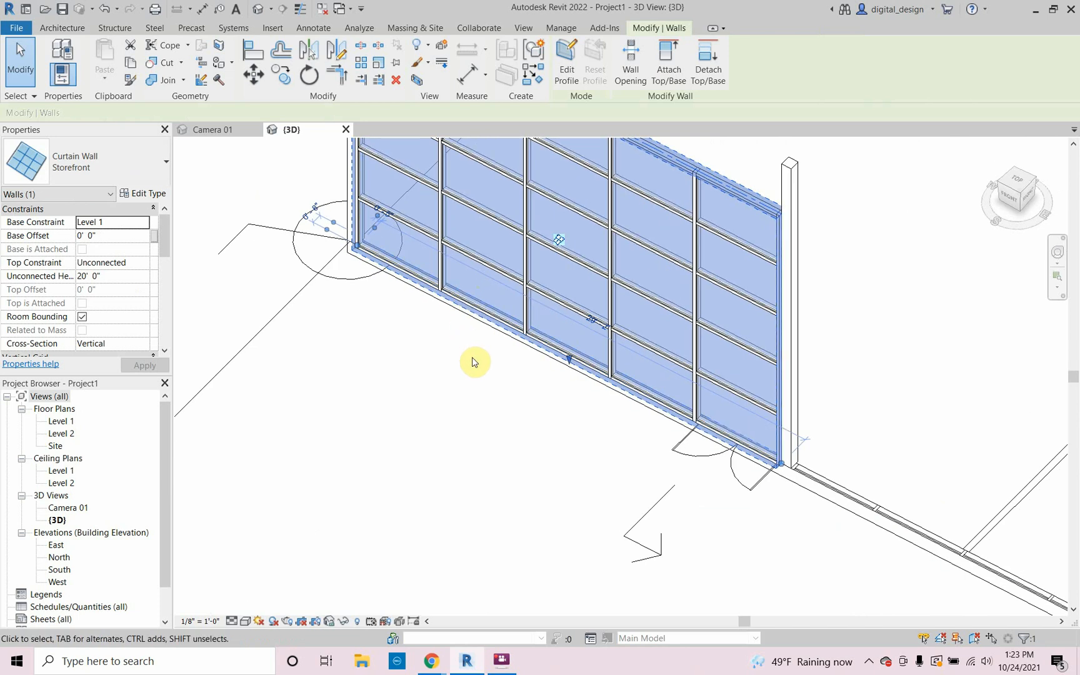
scroll(706, 441, "up", 5)
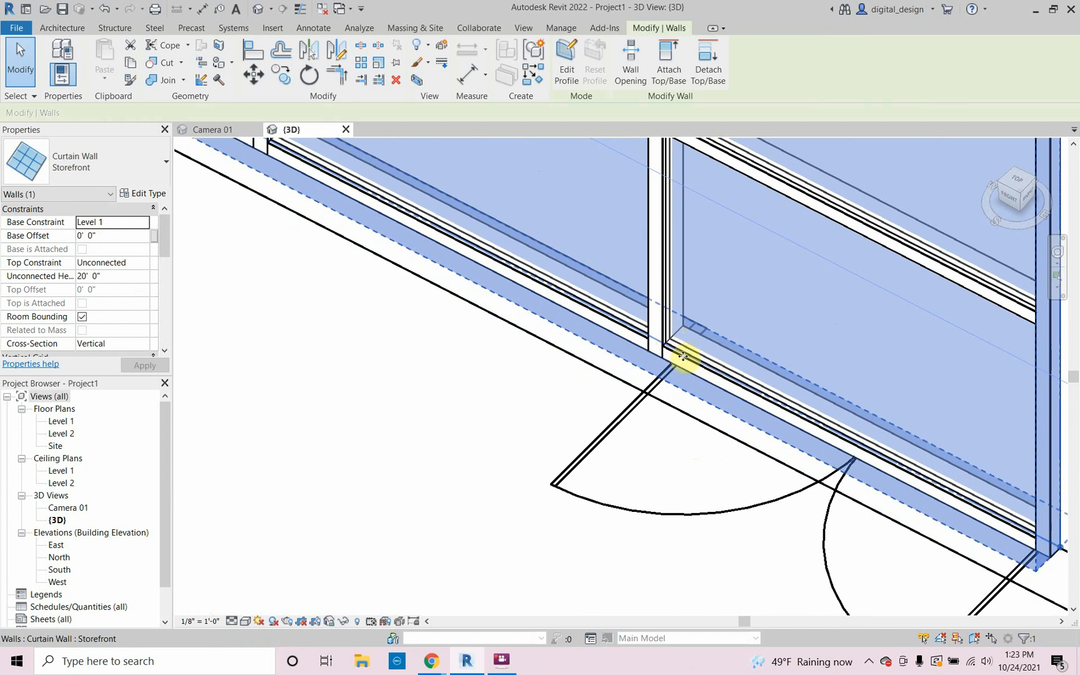
scroll(690, 357, "down", 6)
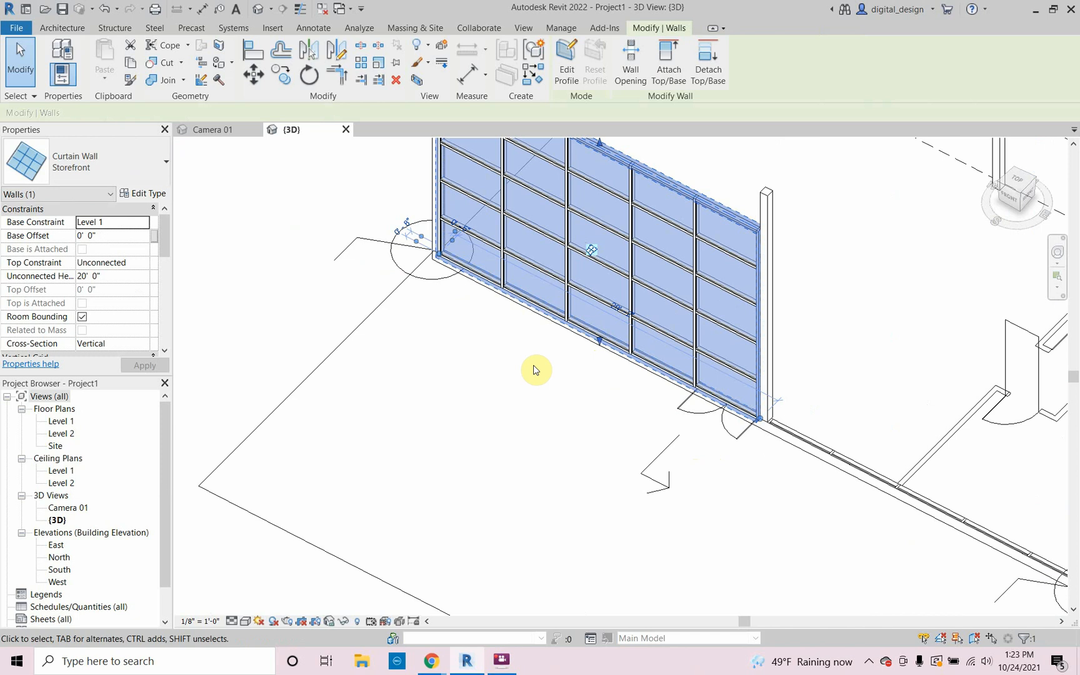
left_click(535, 370)
Move the storefront wall slightly inward so the bottom outer corner of its end mullion by the column meets the floor edge.
scroll(544, 378, "up", 4)
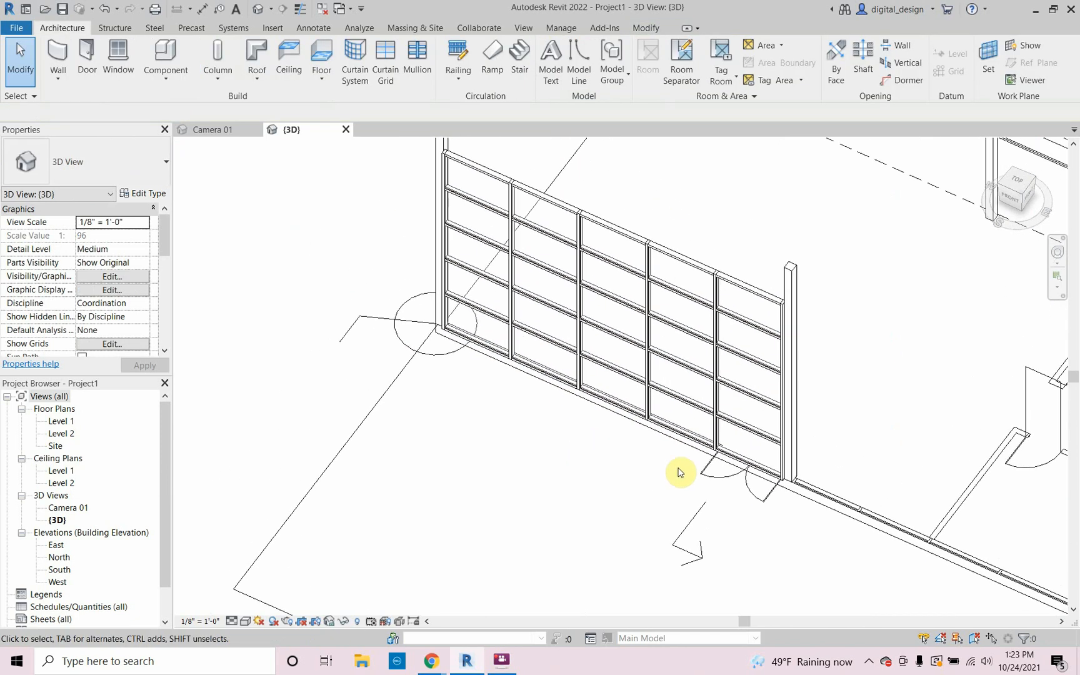
scroll(754, 482, "up", 5)
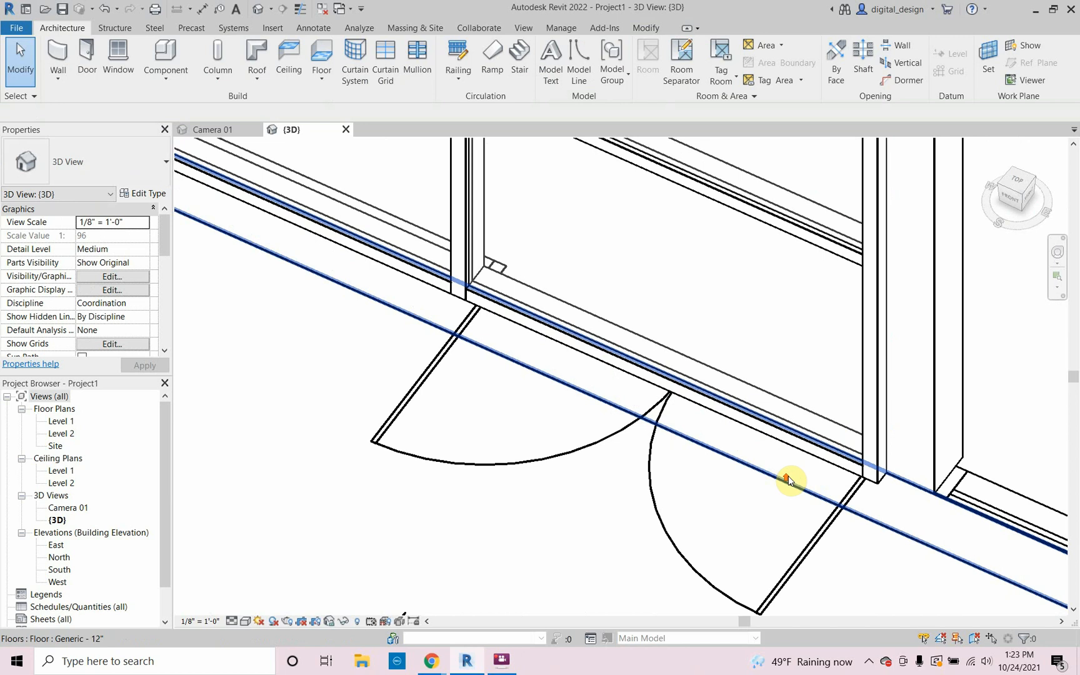
left_click(820, 471)
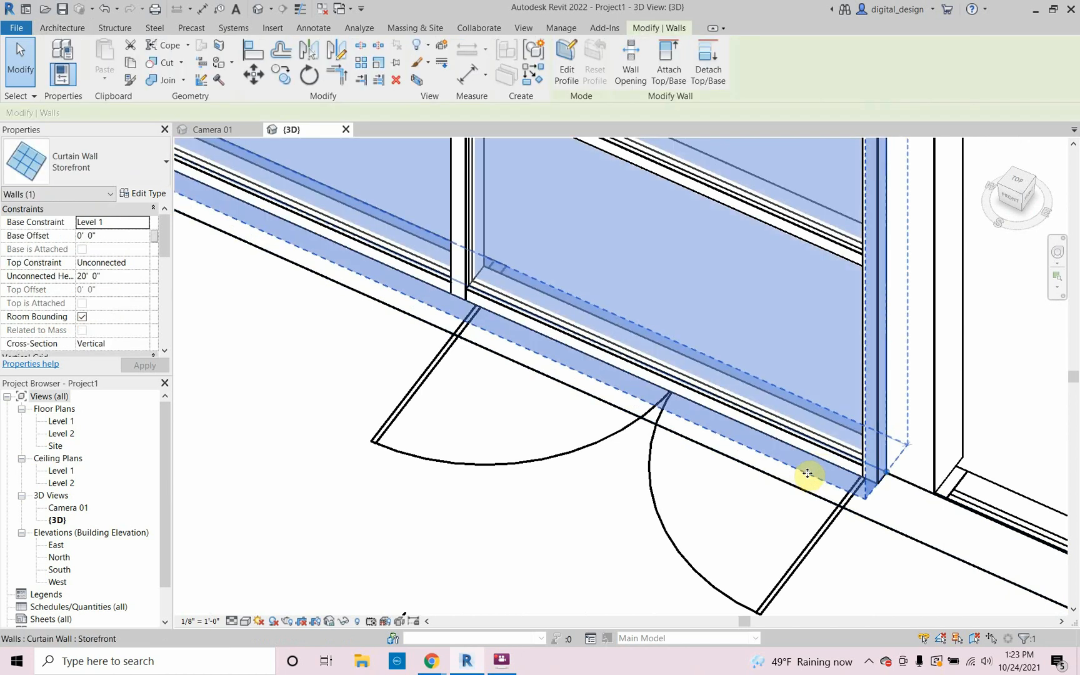
key("m")
key("v")
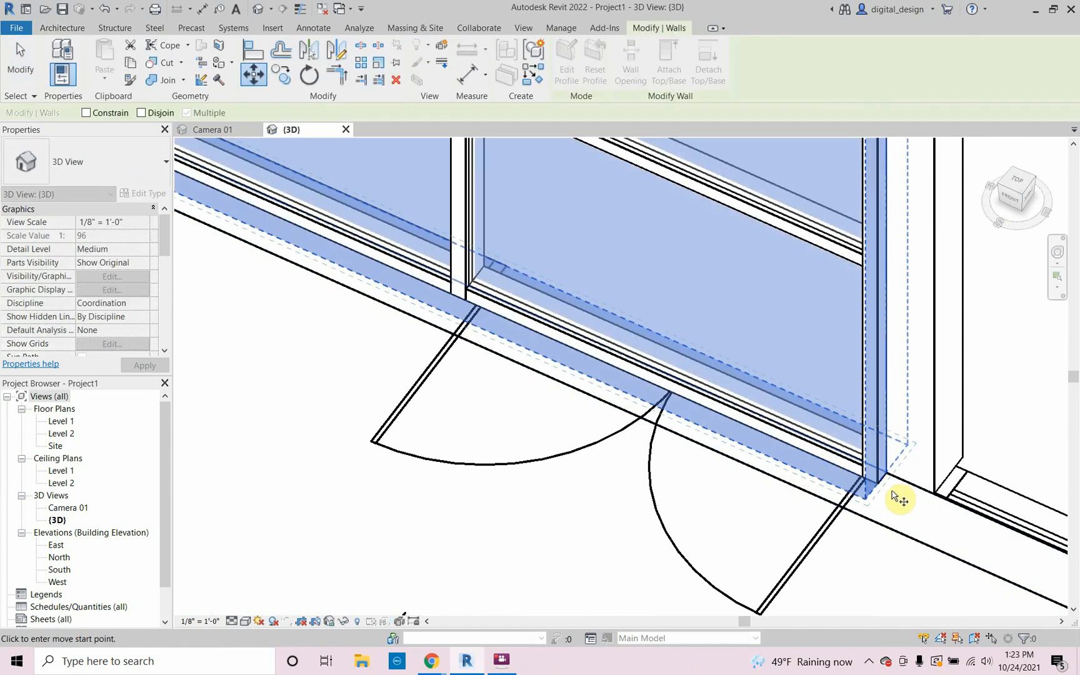
left_click(878, 485)
left_click(887, 475)
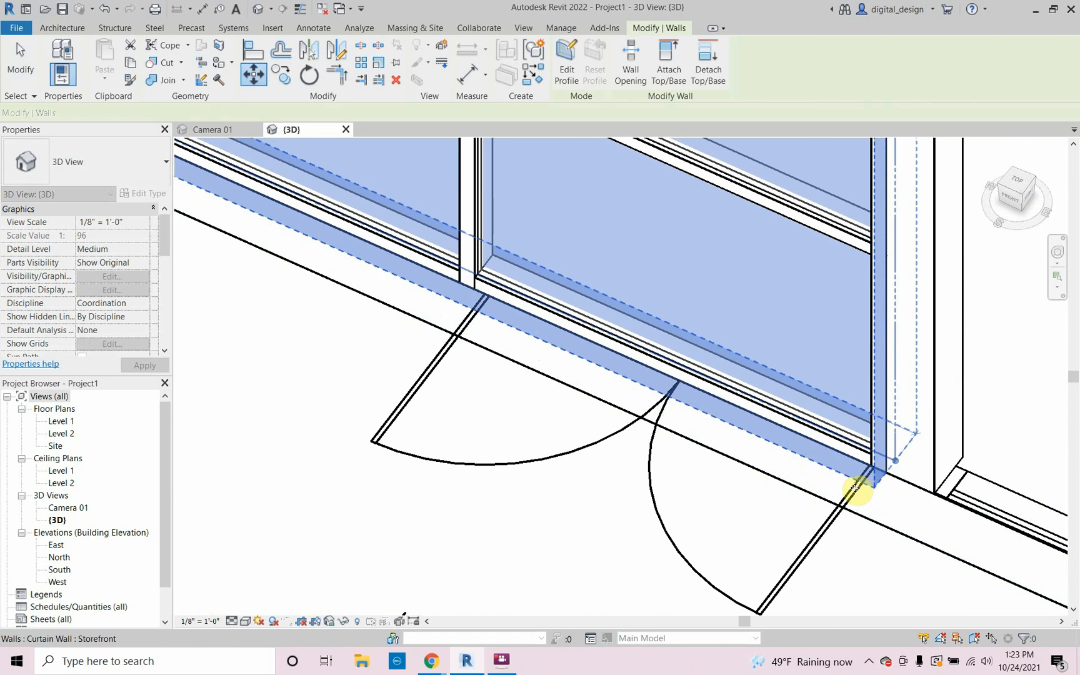
scroll(759, 485, "down", 5)
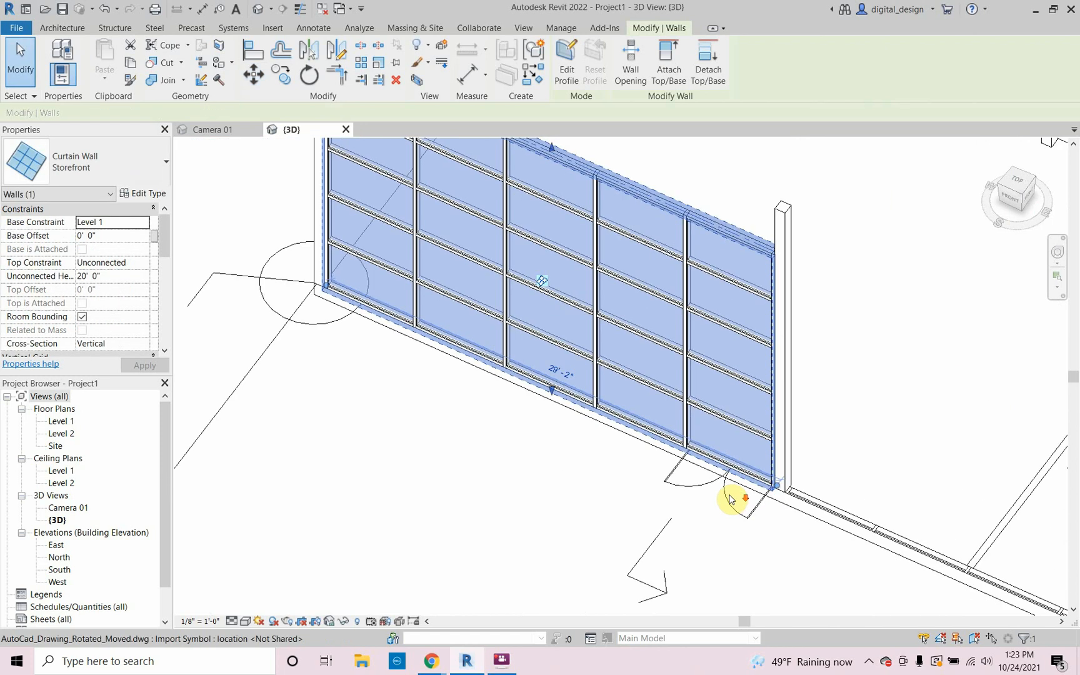
key("Escape")
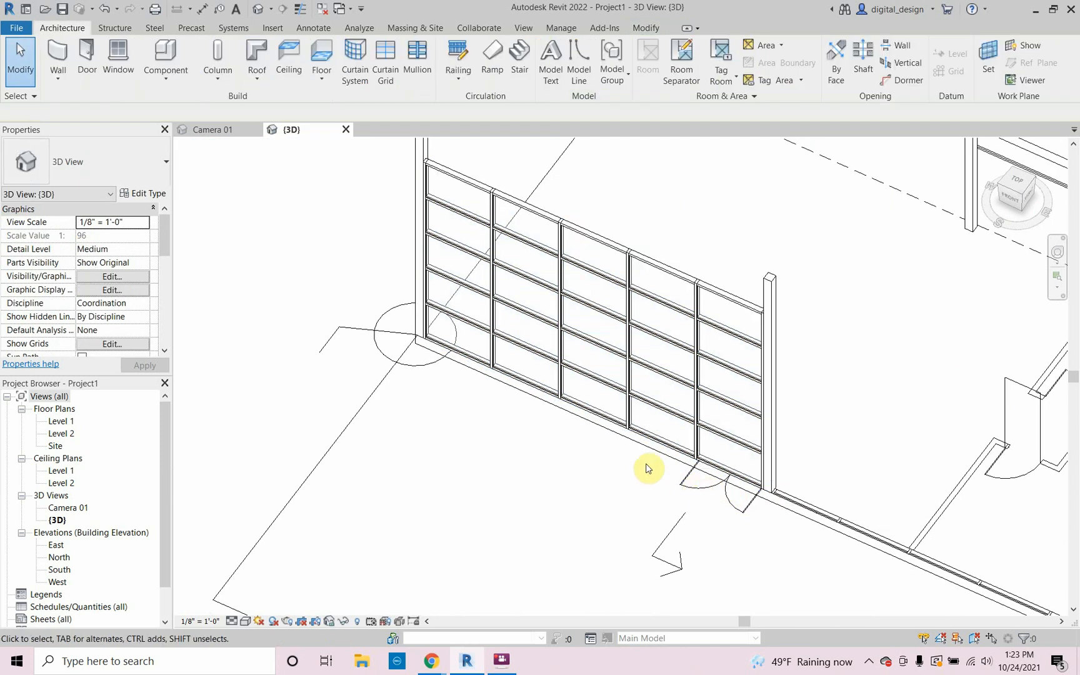
Review the Storefront type properties unchanged and set the front curtain wall's horizontal grid number to 1.
middle_click_drag(606, 428, 573, 427, "shift")
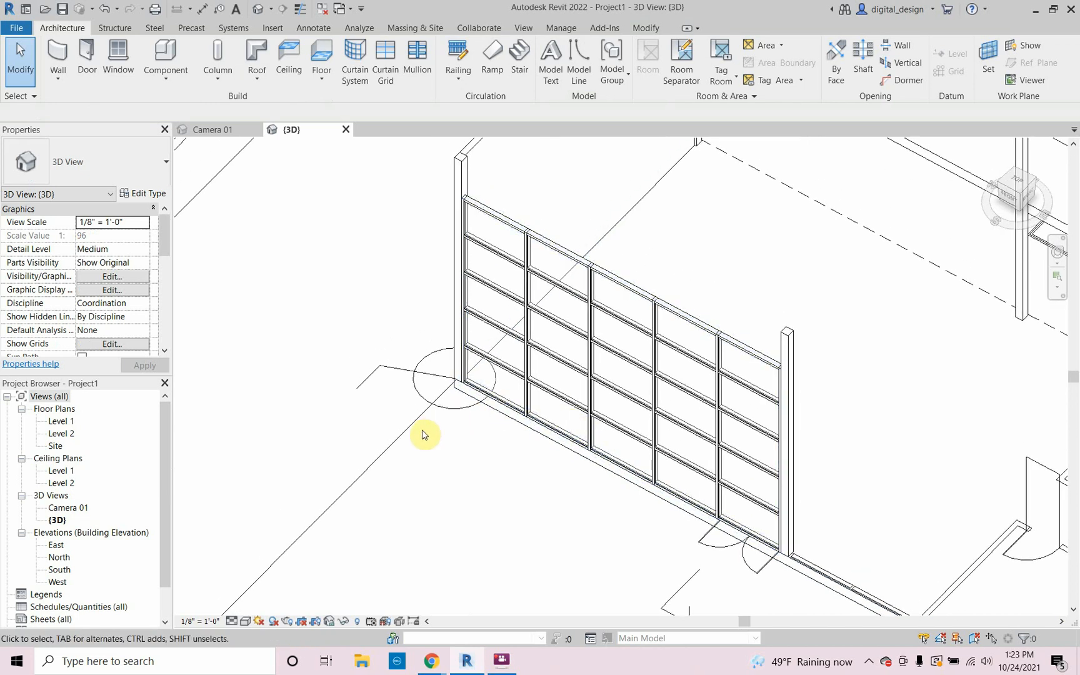
left_click(518, 407)
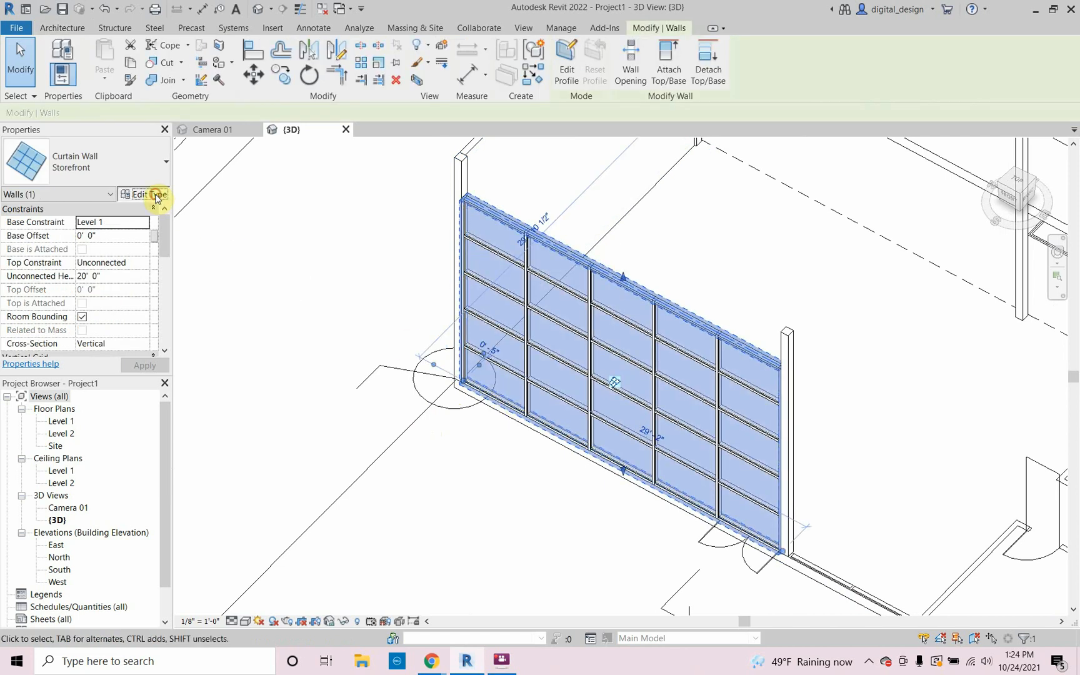
left_click(156, 197)
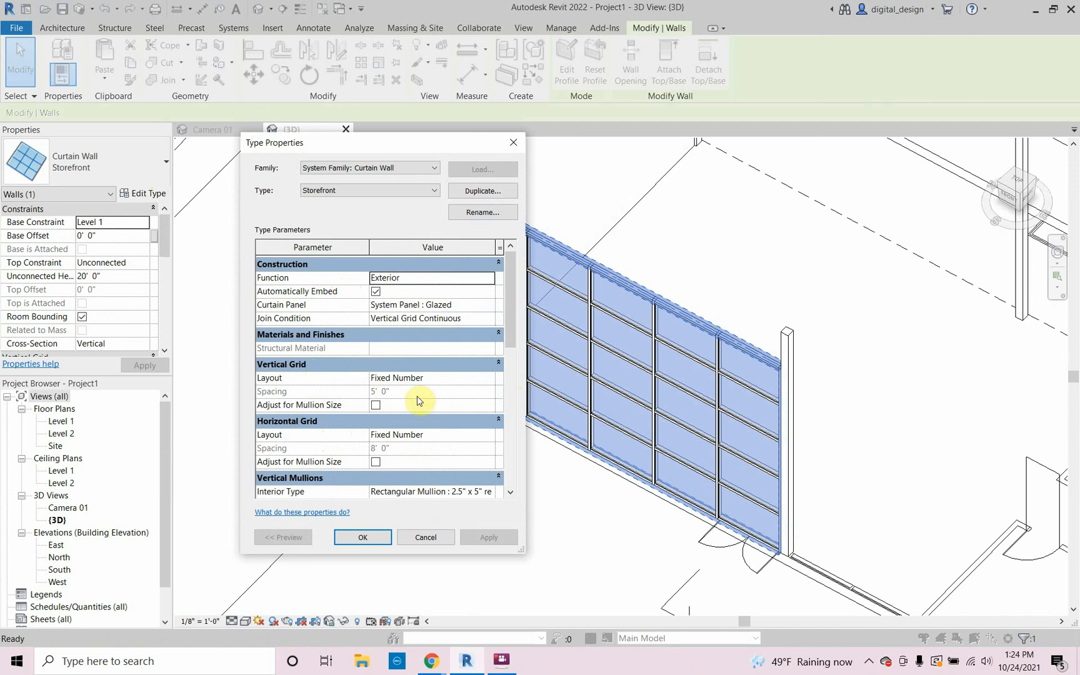
left_click(364, 538)
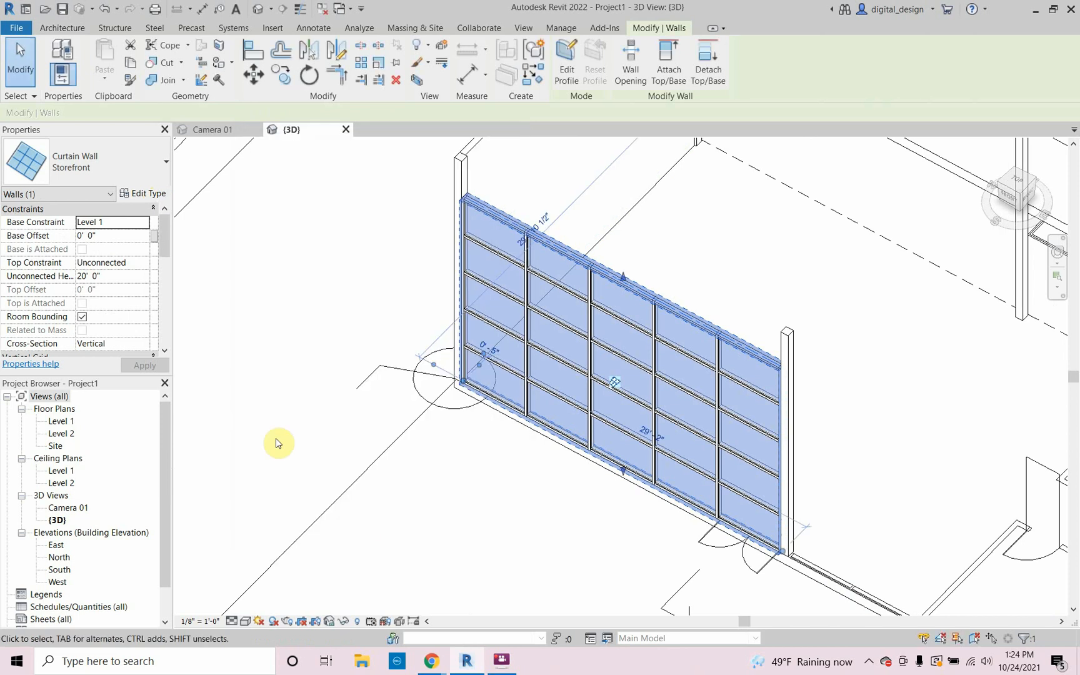
left_click_drag(160, 249, 168, 279)
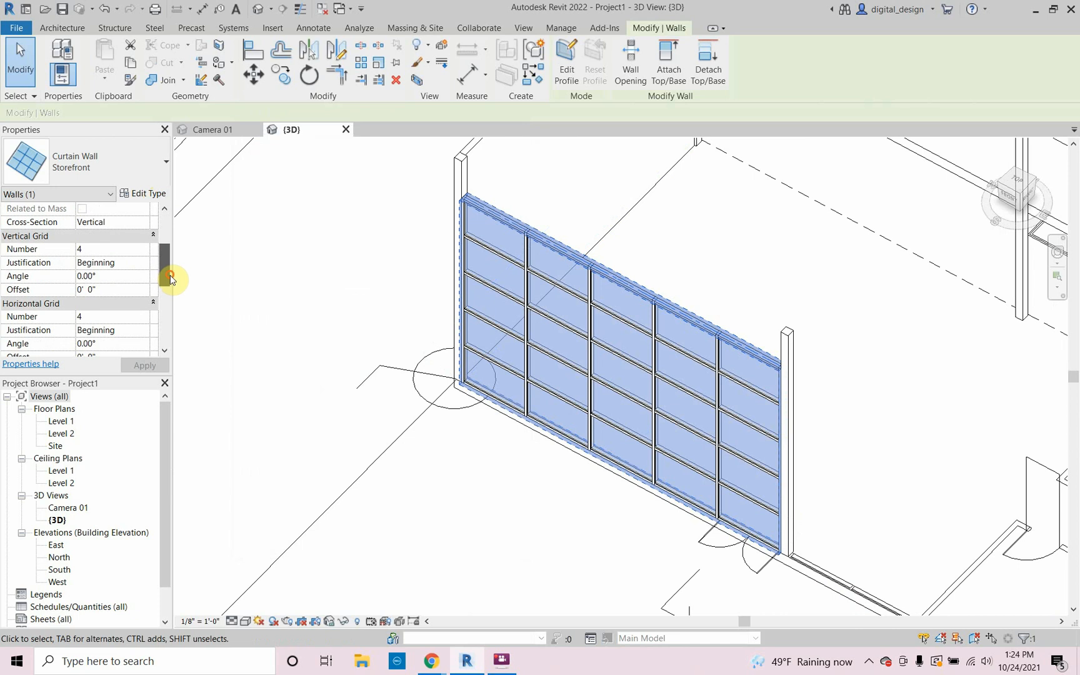
scroll(606, 477, "down", 8)
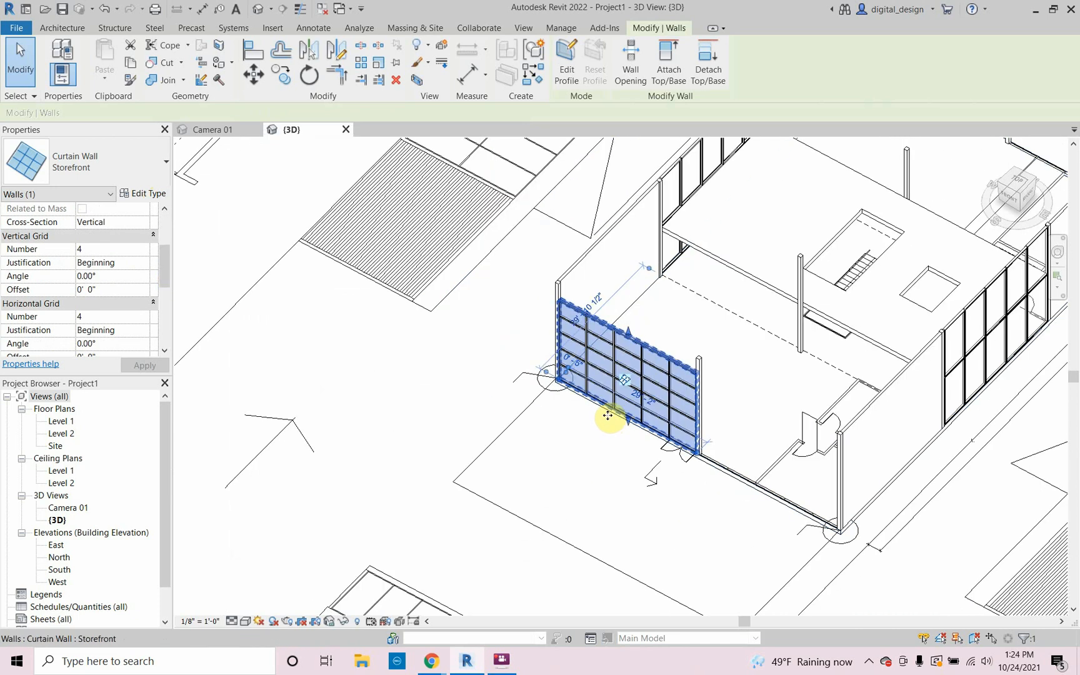
scroll(484, 575, "up", 3)
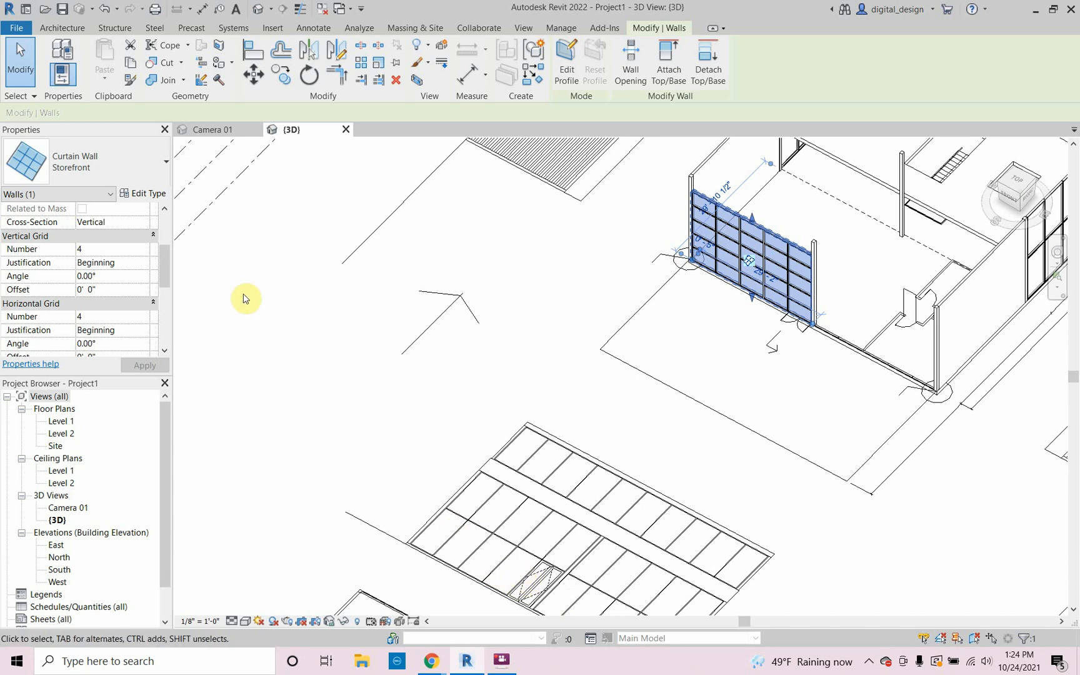
left_click(82, 317)
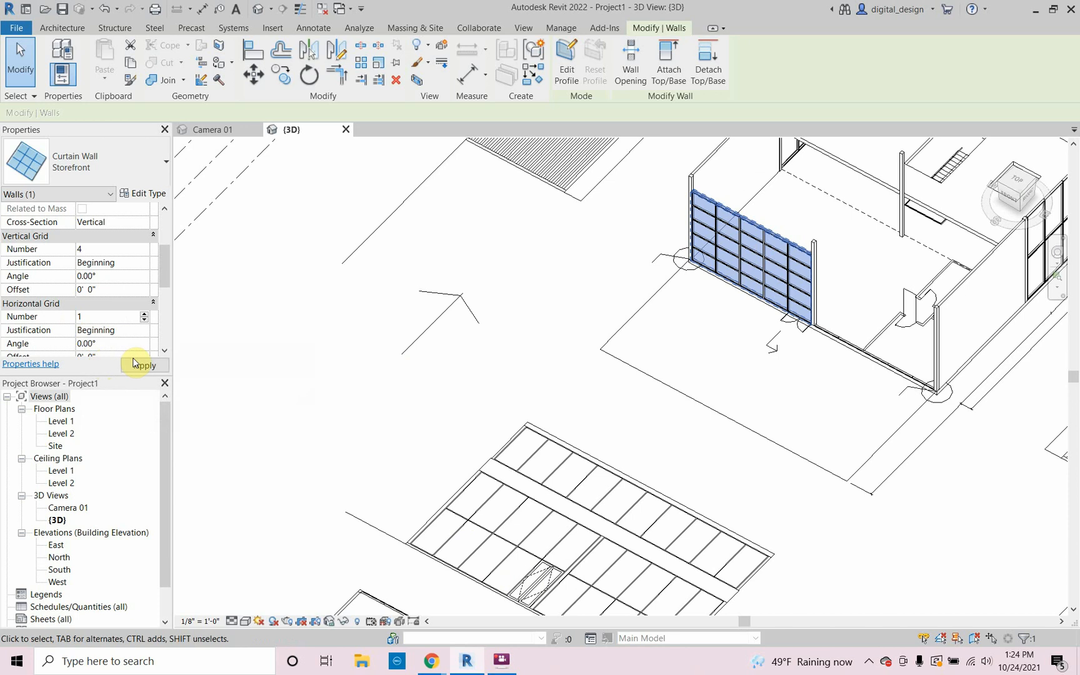
left_click(134, 368)
left_click(687, 372)
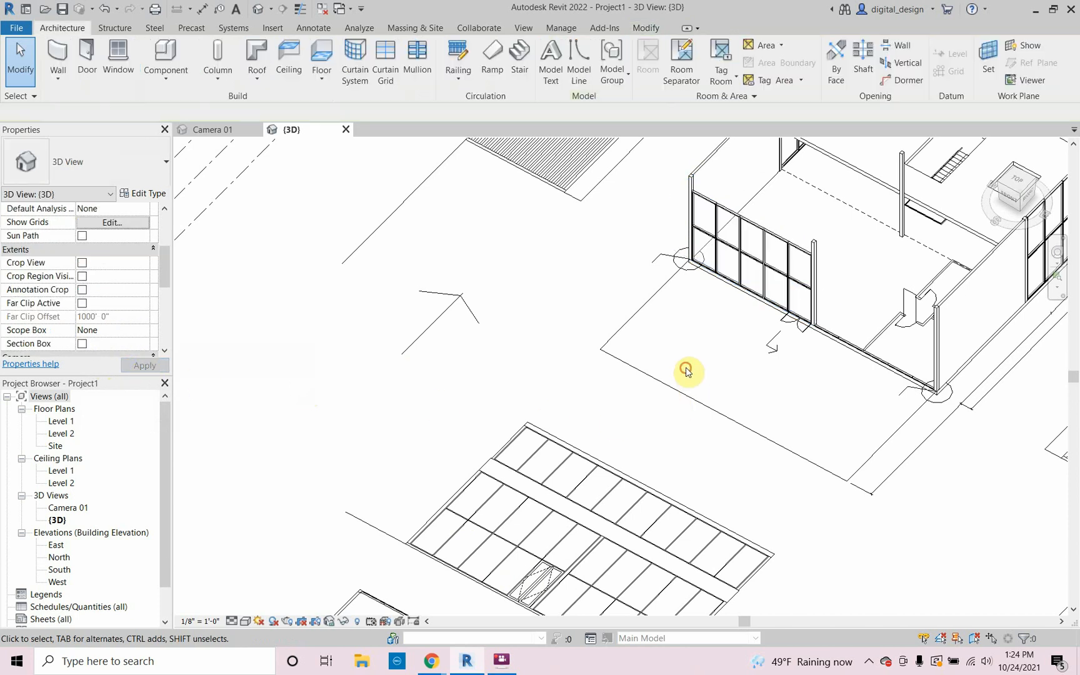
Set the front storefront wall's top constraint to the T Ext level with a 0' 0" top offset.
scroll(745, 277, "up", 3)
middle_click_drag(762, 279, 613, 381, "shift")
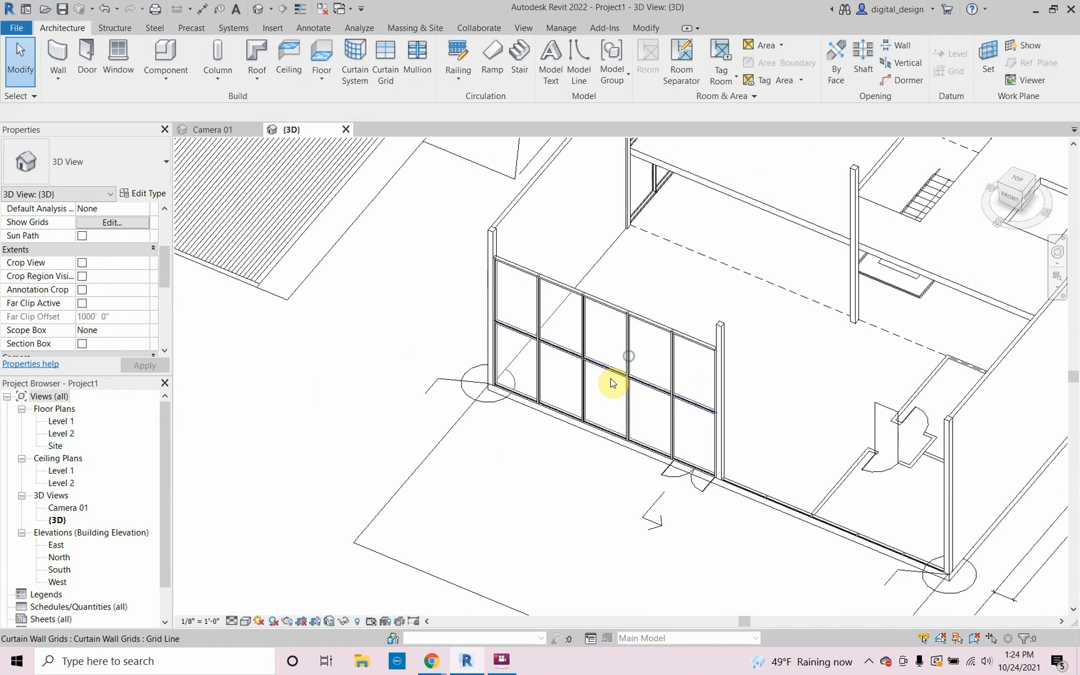
left_click(646, 301)
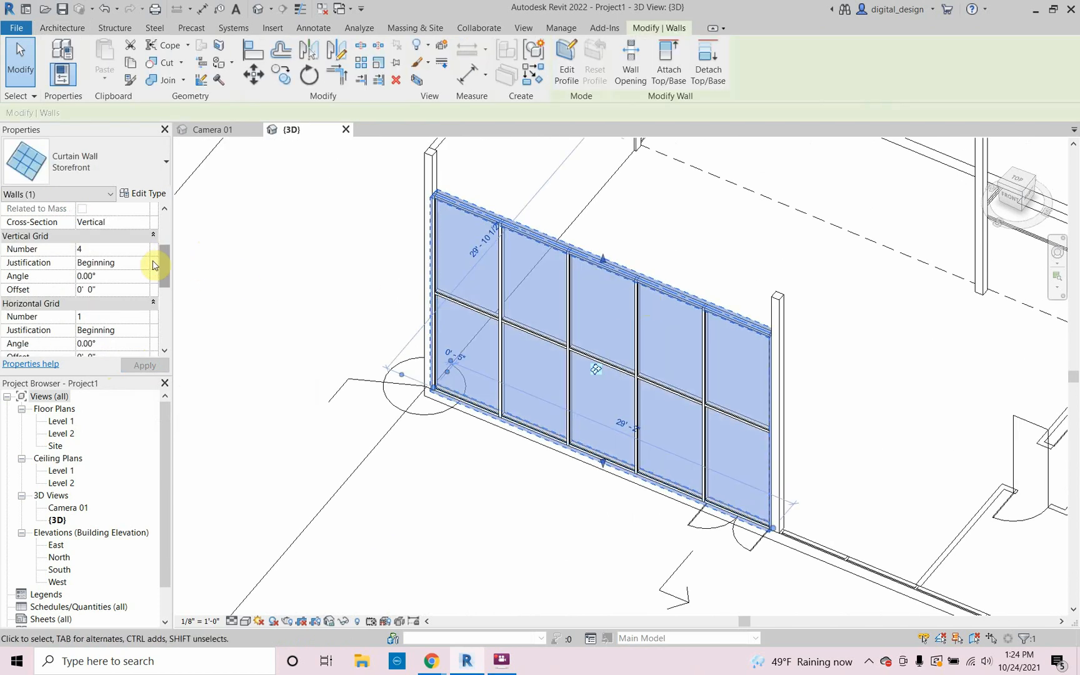
scroll(167, 246, "up", 2)
scroll(167, 240, "up", 1)
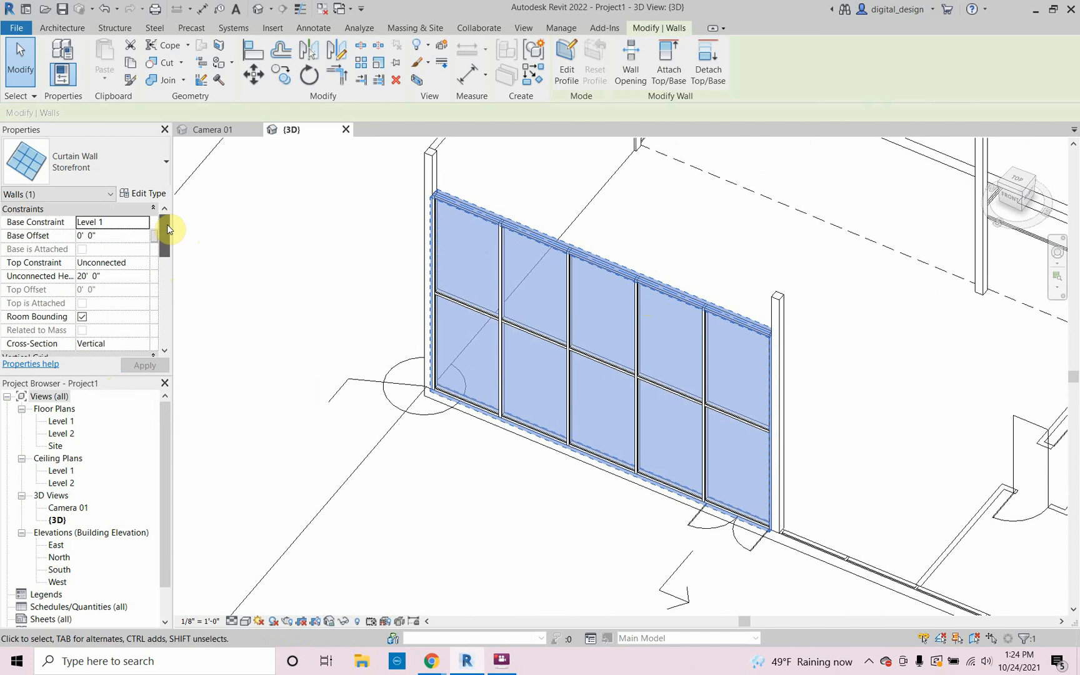
left_click(122, 265)
left_click(143, 264)
left_click(137, 308)
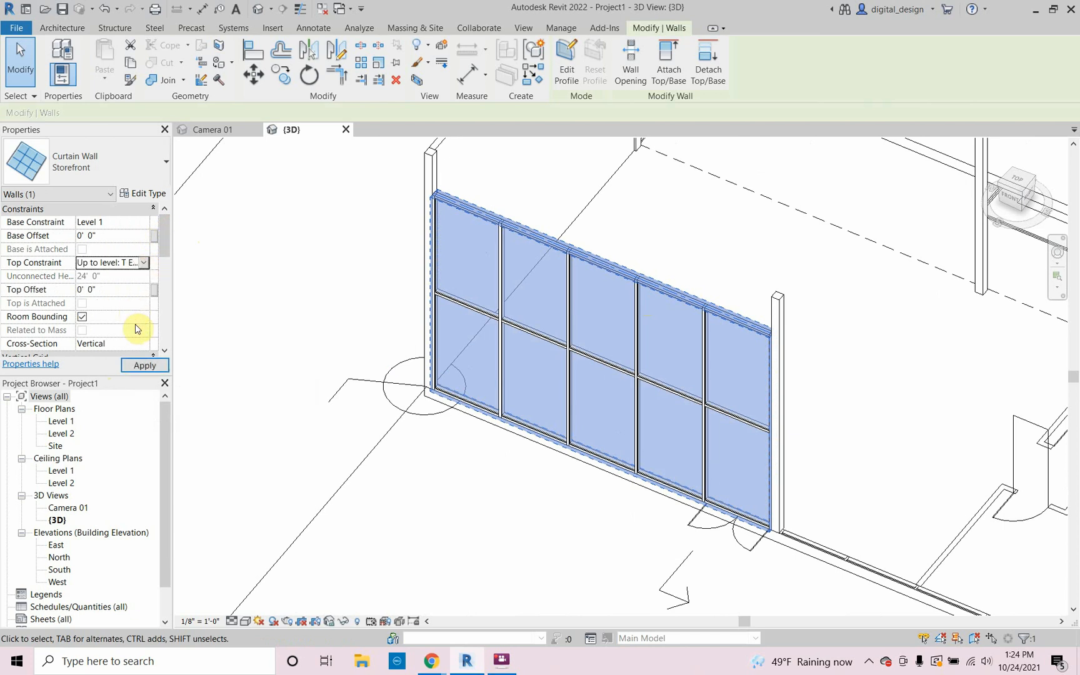
left_click(139, 367)
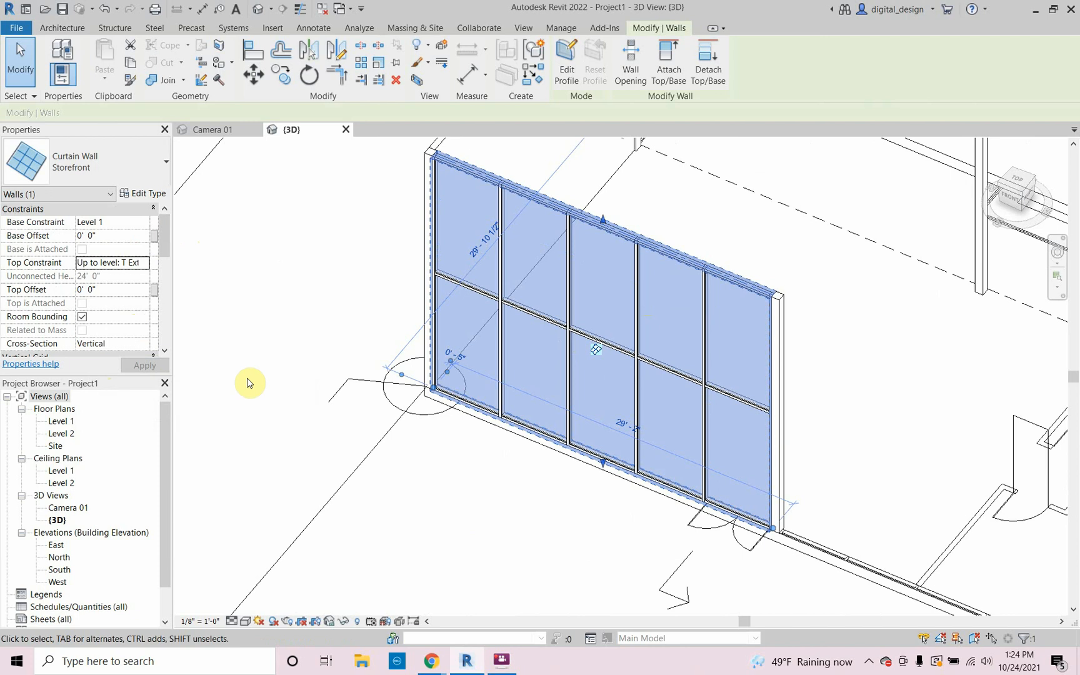
left_click(291, 377)
Copy the front storefront wall into the adjacent bay, from its end mullion's bottom outer corner to the matching corner at the end column.
scroll(276, 337, "down", 2)
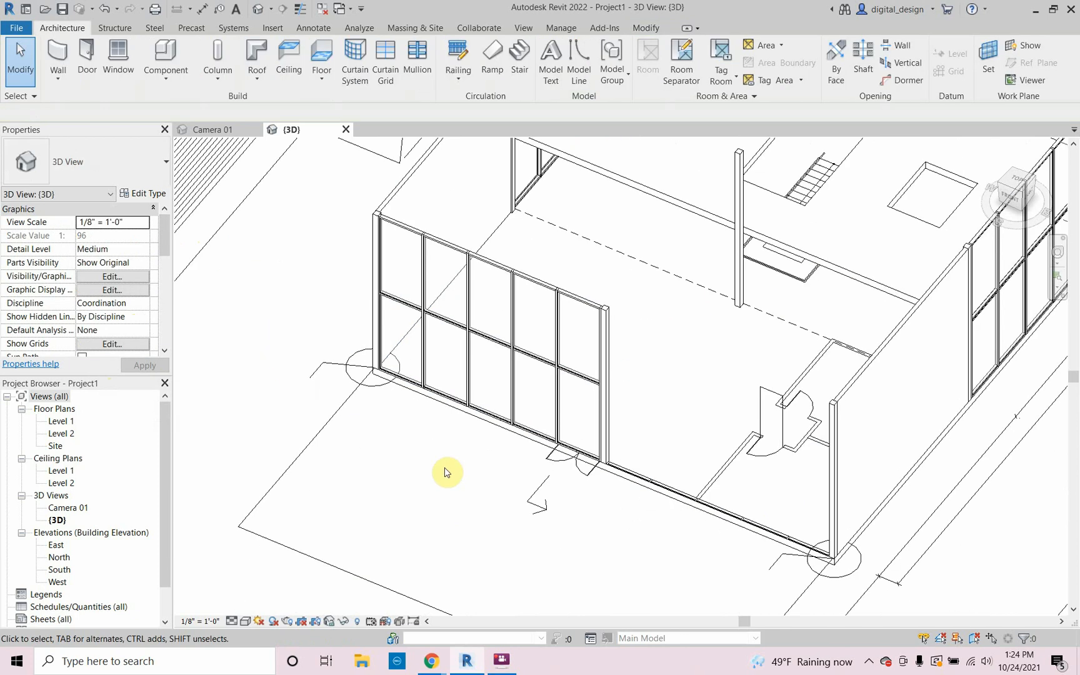
middle_click_drag(516, 513, 462, 439, "shift")
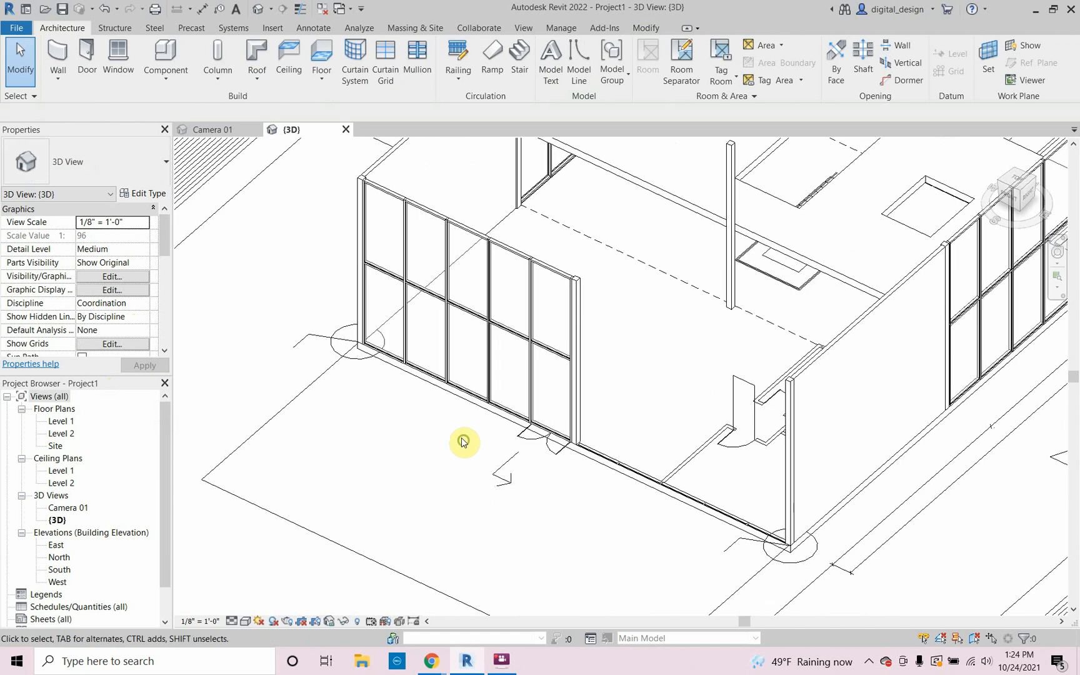
left_click(481, 412)
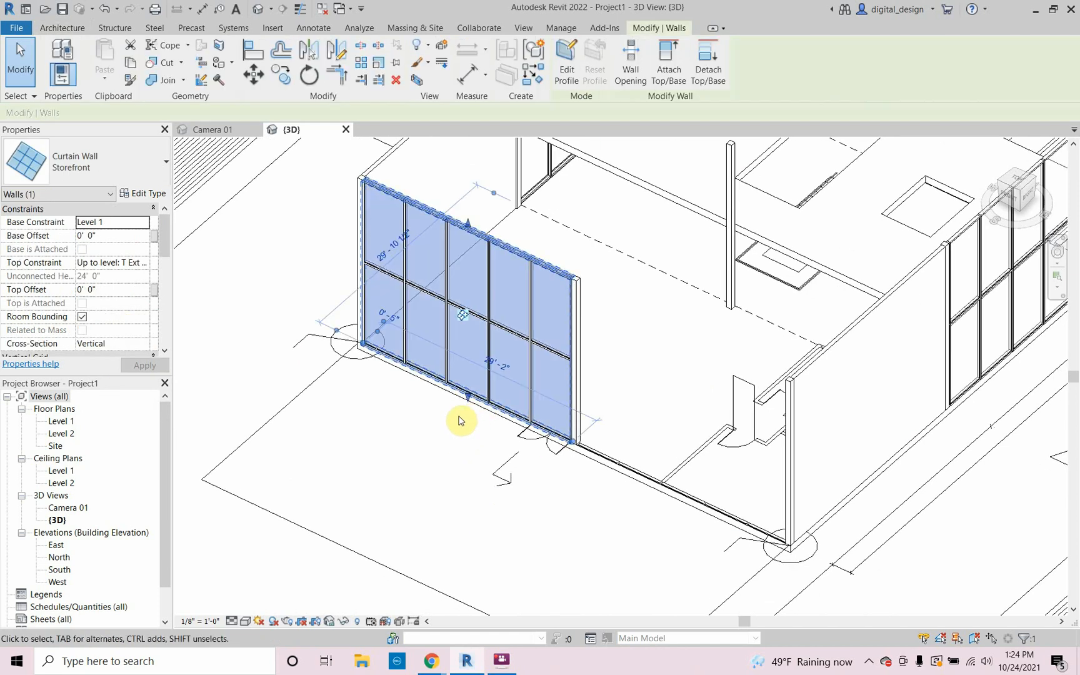
key("c")
key("o")
scroll(572, 451, "up", 5)
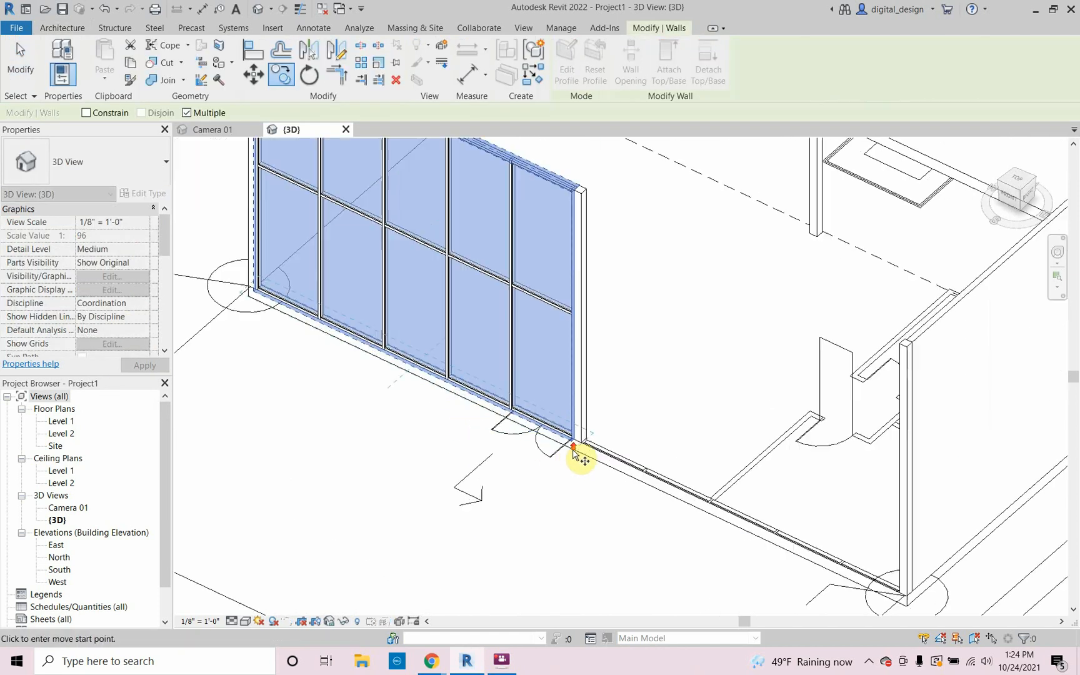
scroll(583, 451, "up", 3)
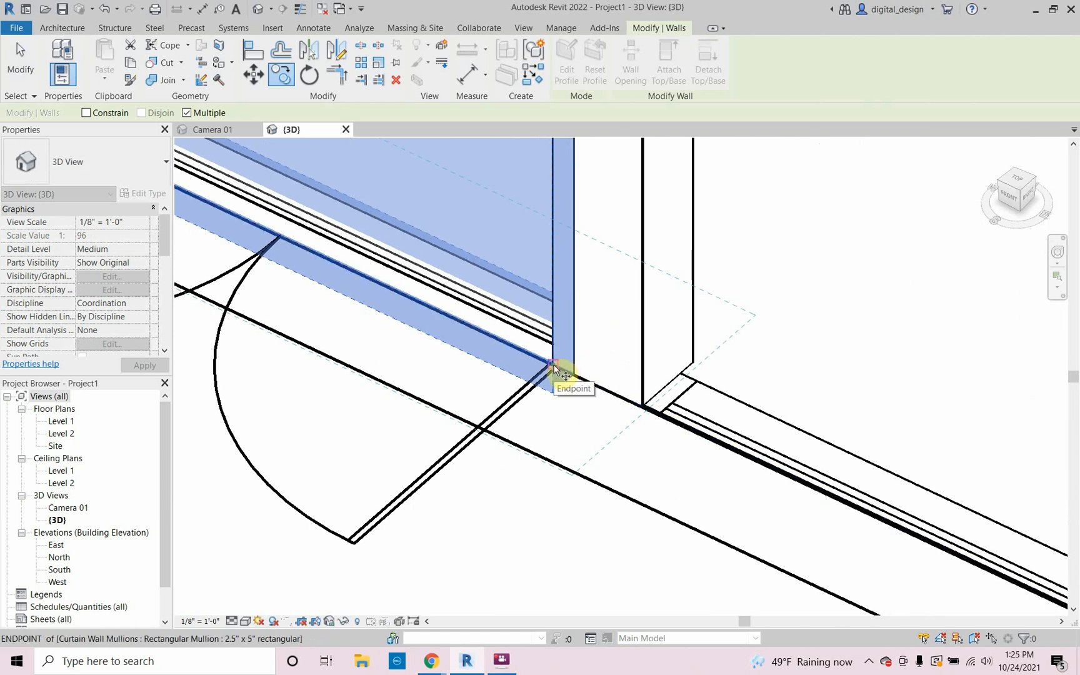
middle_click_drag(510, 443, 539, 457, "shift")
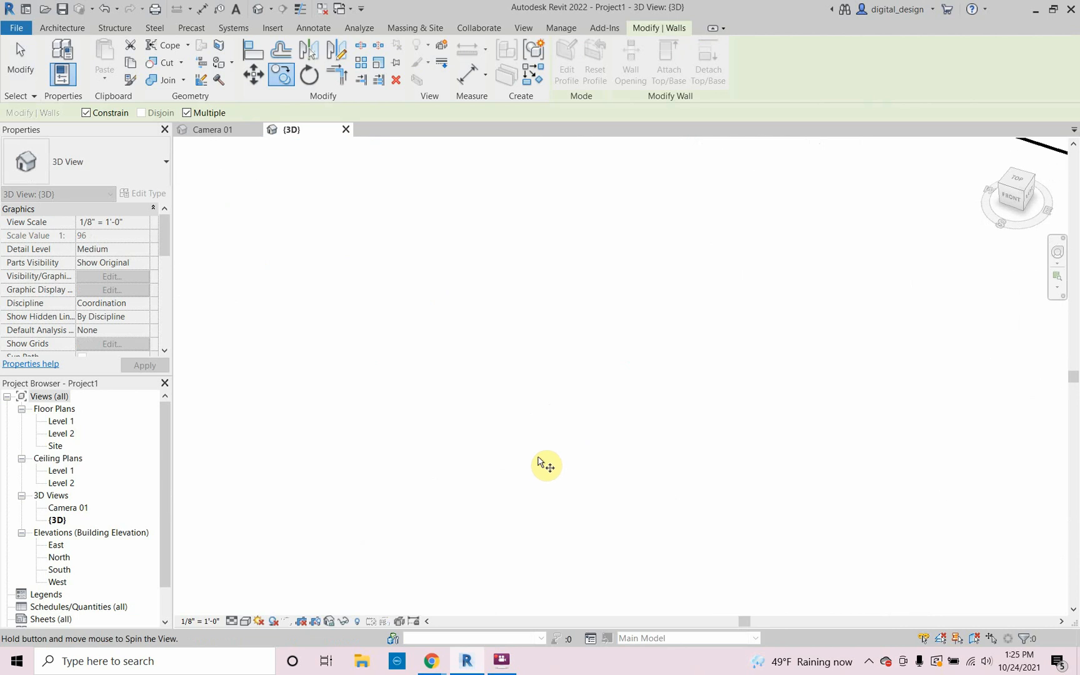
scroll(542, 466, "down", 5)
middle_click_drag(511, 408, 557, 448, "shift")
middle_click_drag(499, 344, 639, 613)
scroll(538, 409, "up", 5)
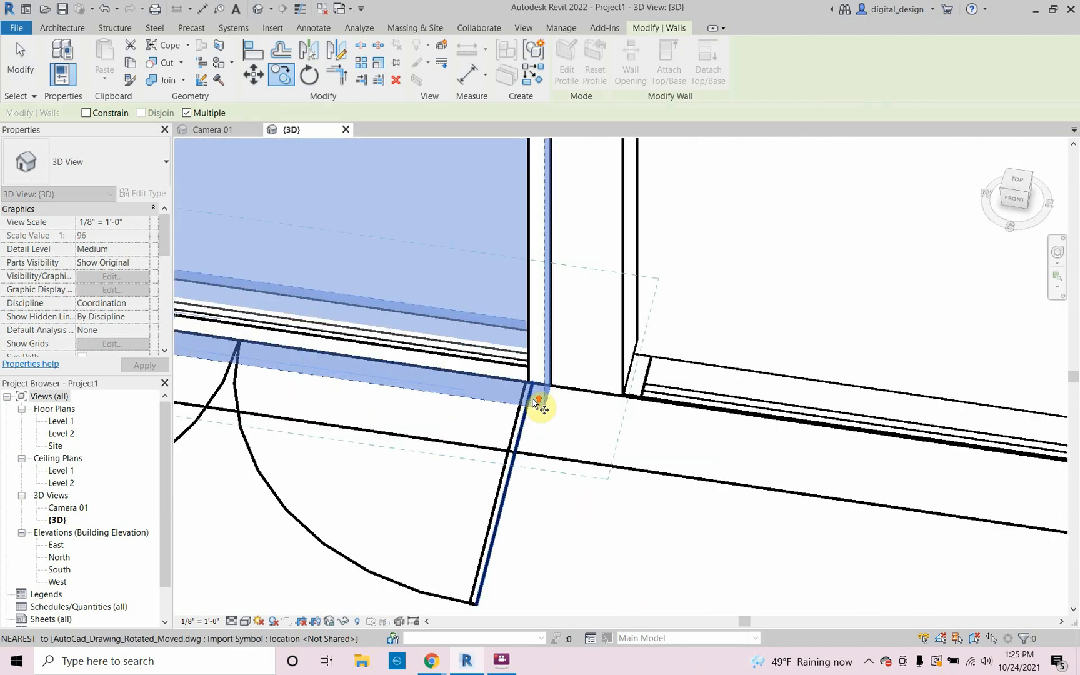
scroll(539, 406, "up", 3)
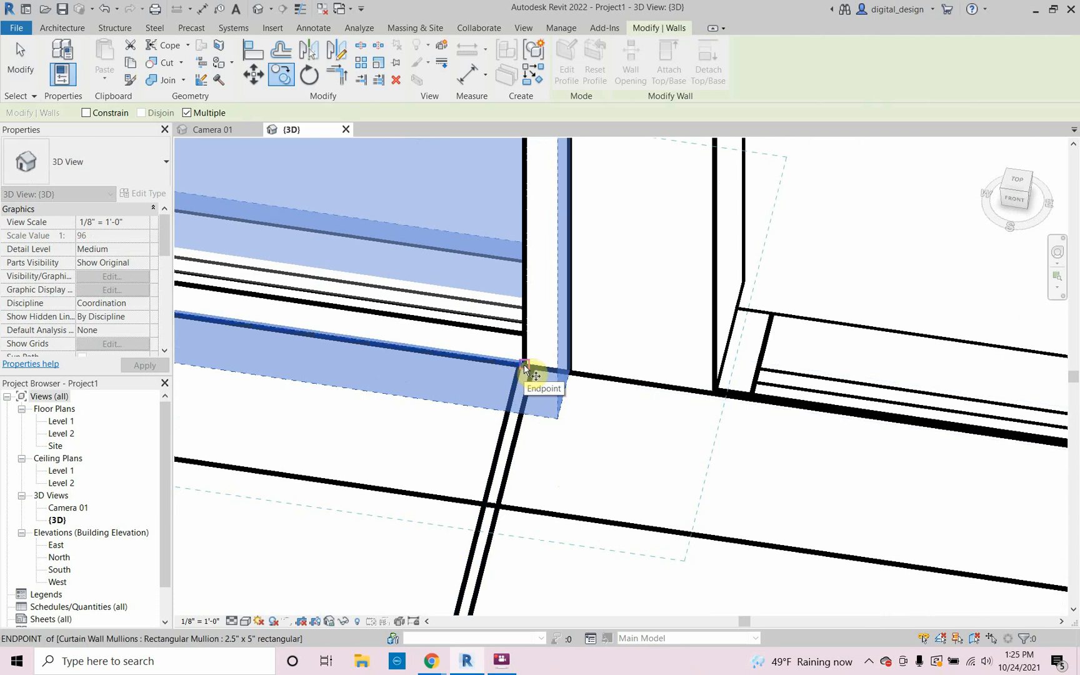
left_click(525, 366)
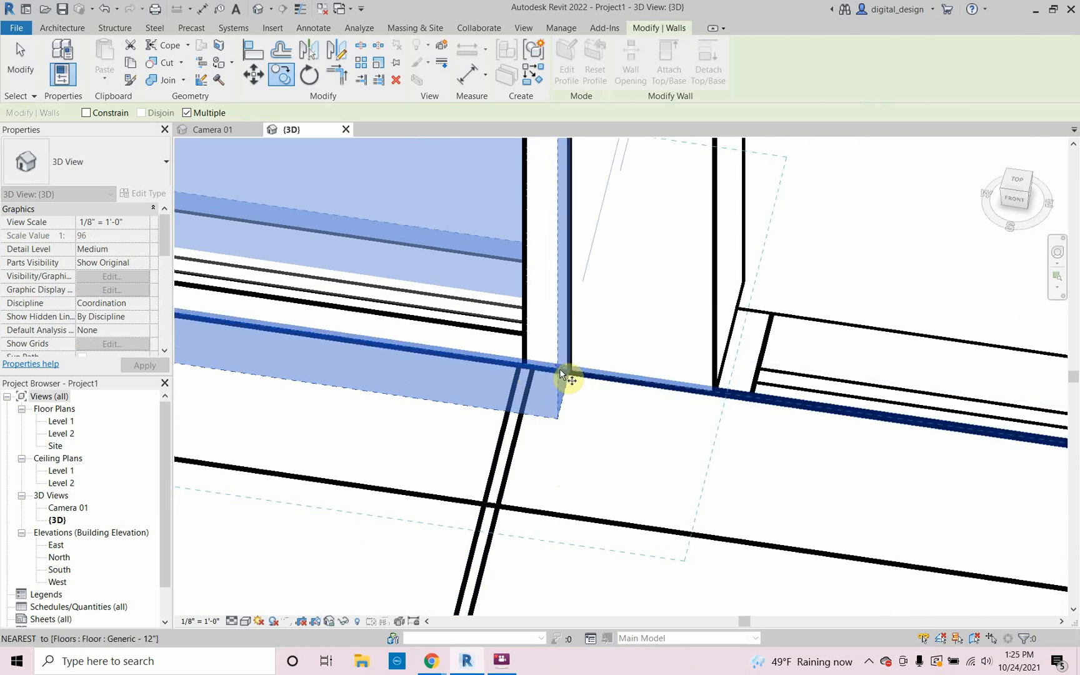
scroll(557, 451, "down", 6)
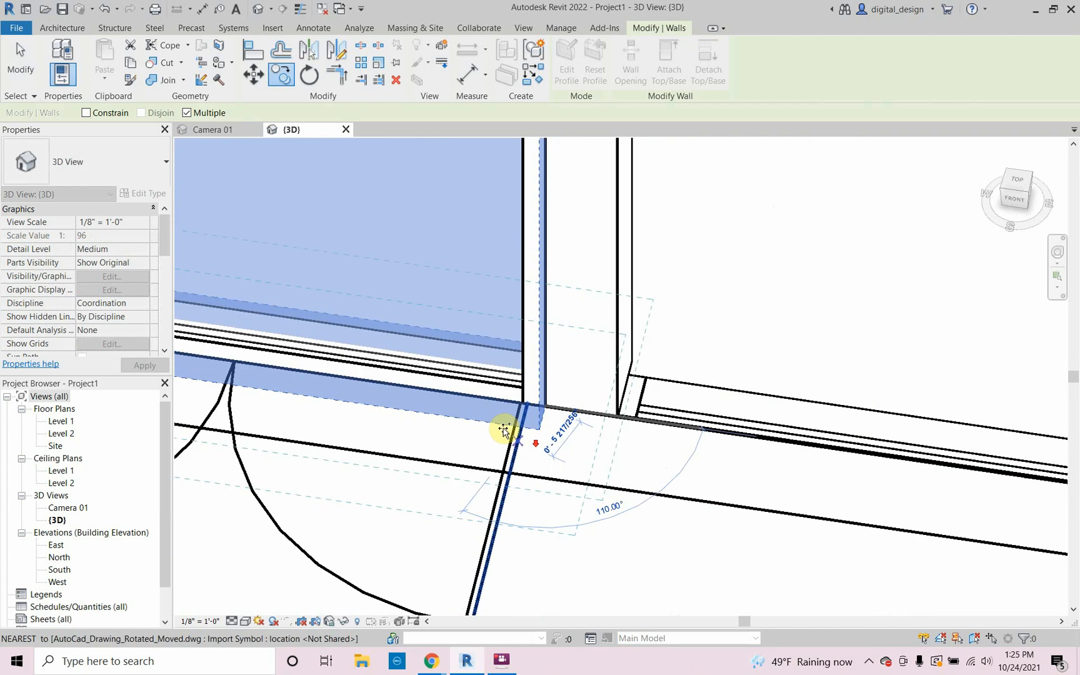
scroll(639, 458, "up", 6)
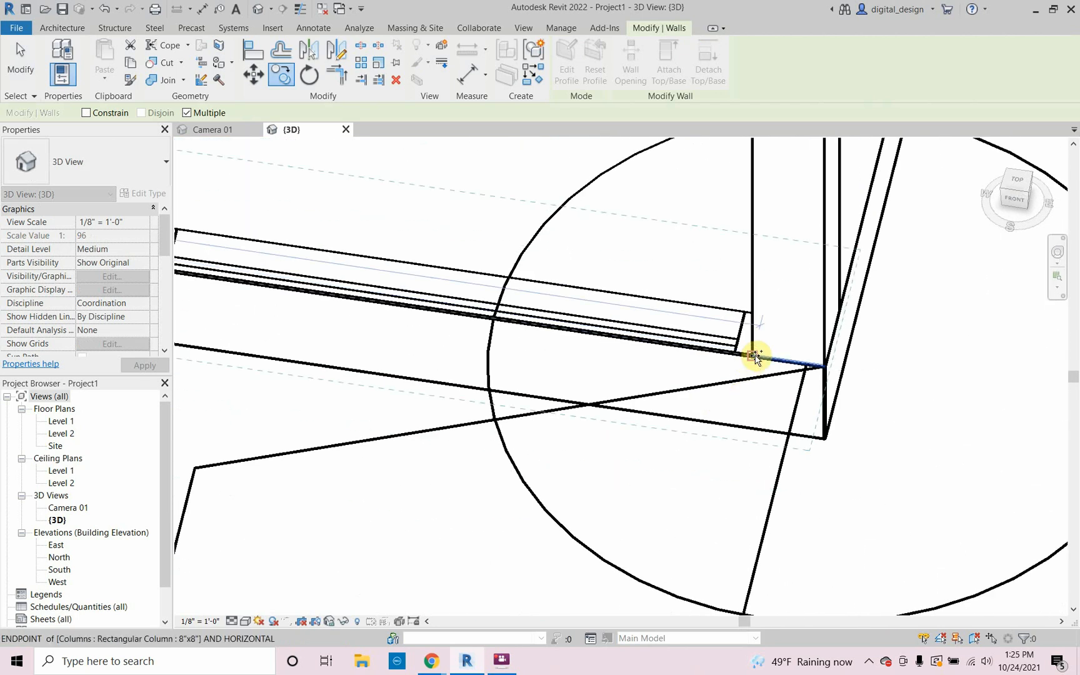
scroll(747, 367, "down", 4)
scroll(759, 446, "down", 4)
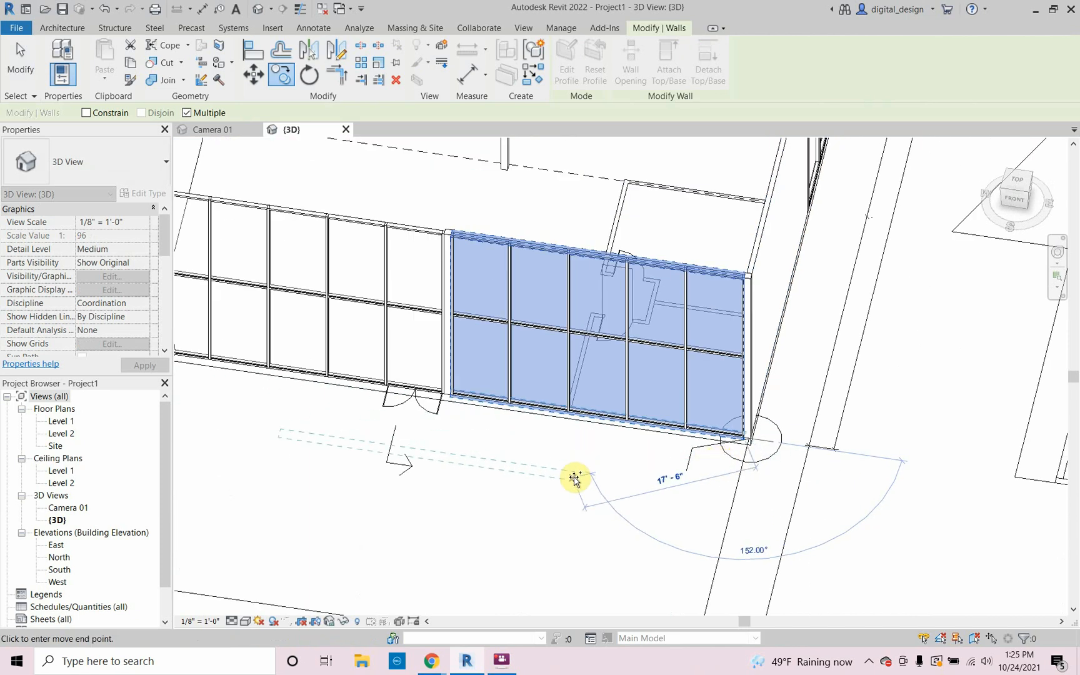
key("Escape")
key("Escape")
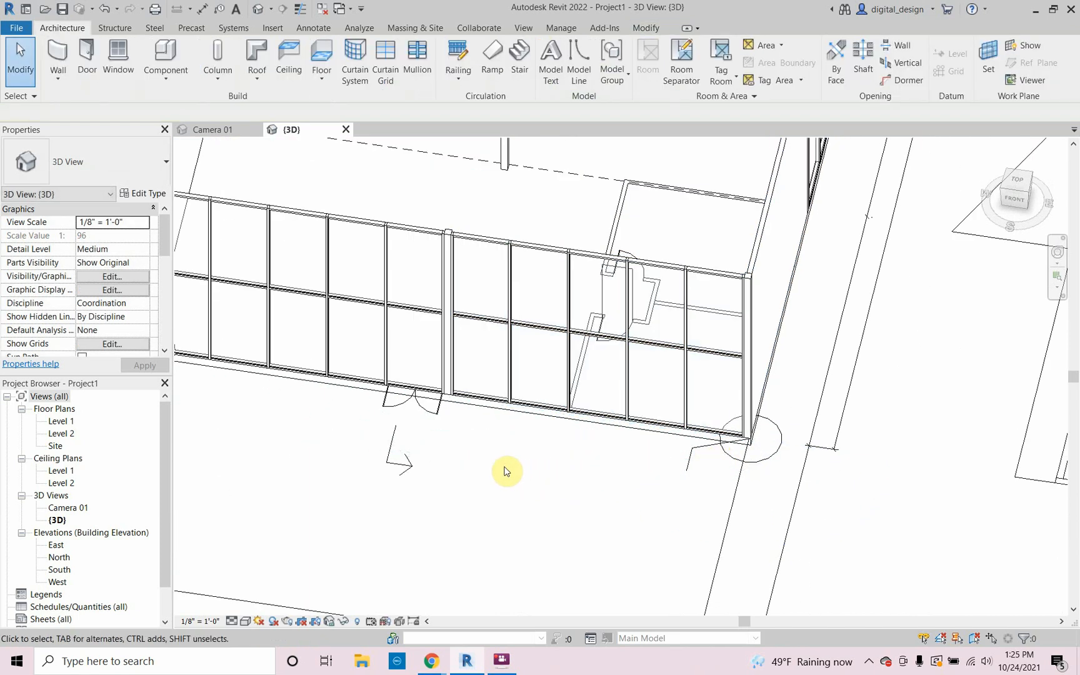
Select the lower glazed panel above the double-door symbol in the original front storefront wall and unpin it.
middle_click_drag(506, 469, 540, 413, "shift")
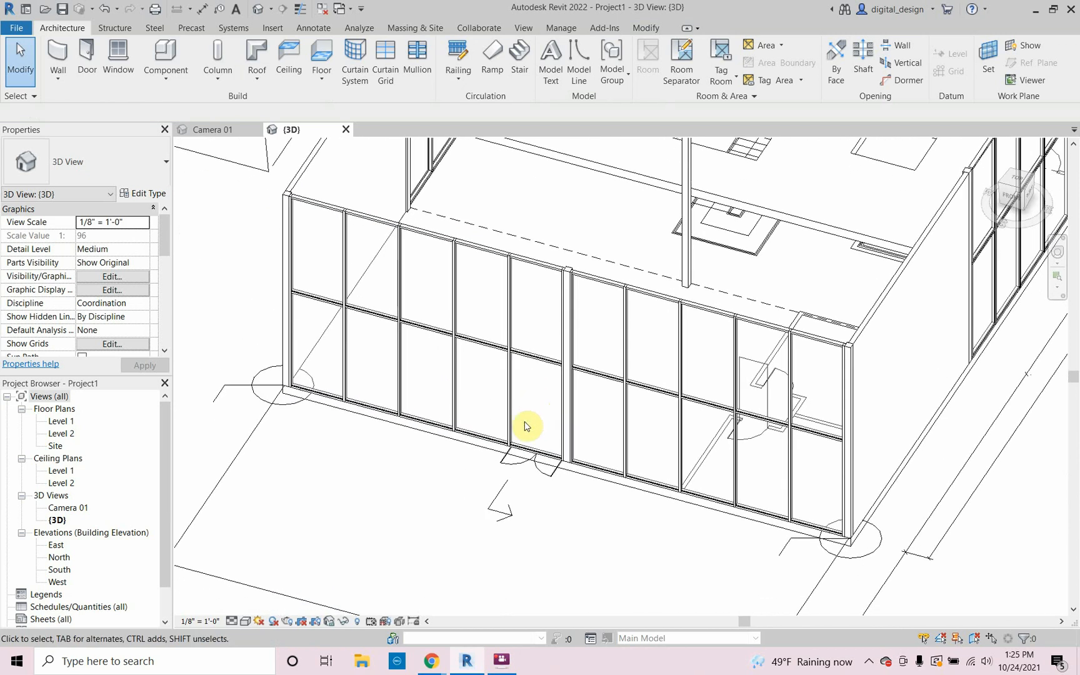
scroll(525, 427, "up", 2)
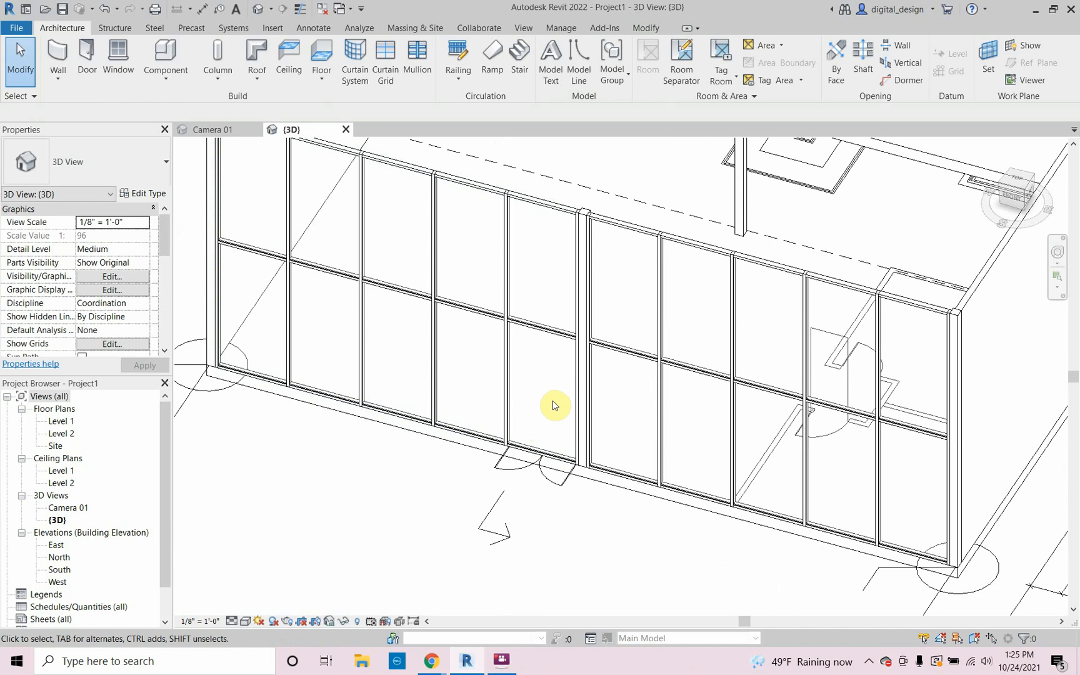
scroll(524, 427, "up", 2)
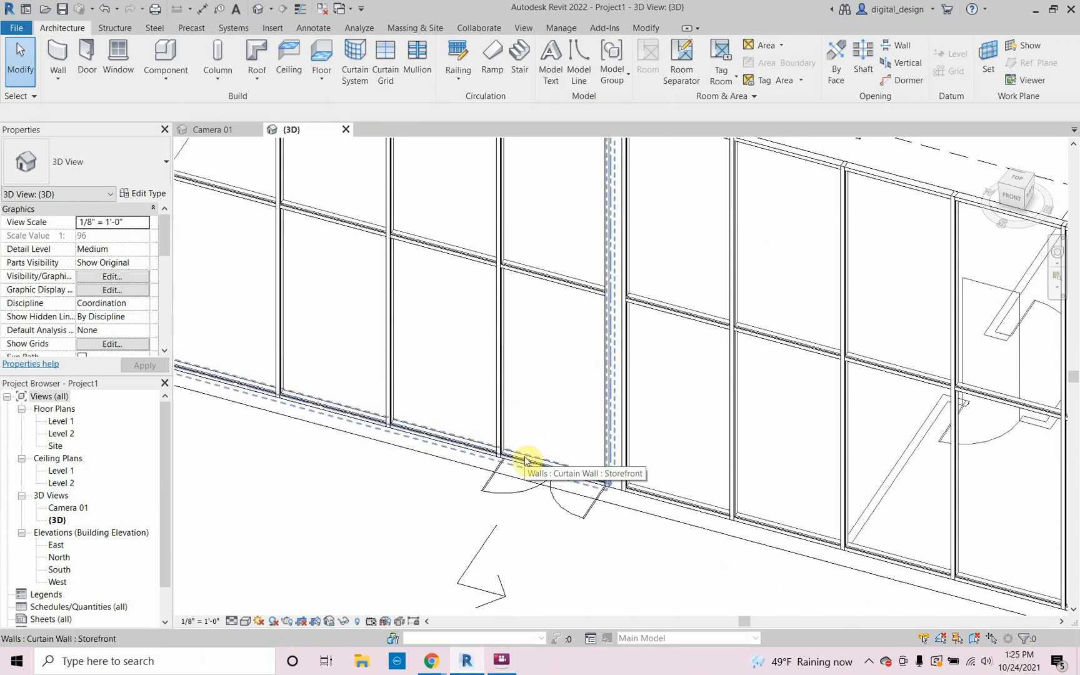
key("Tab")
key("Tab")
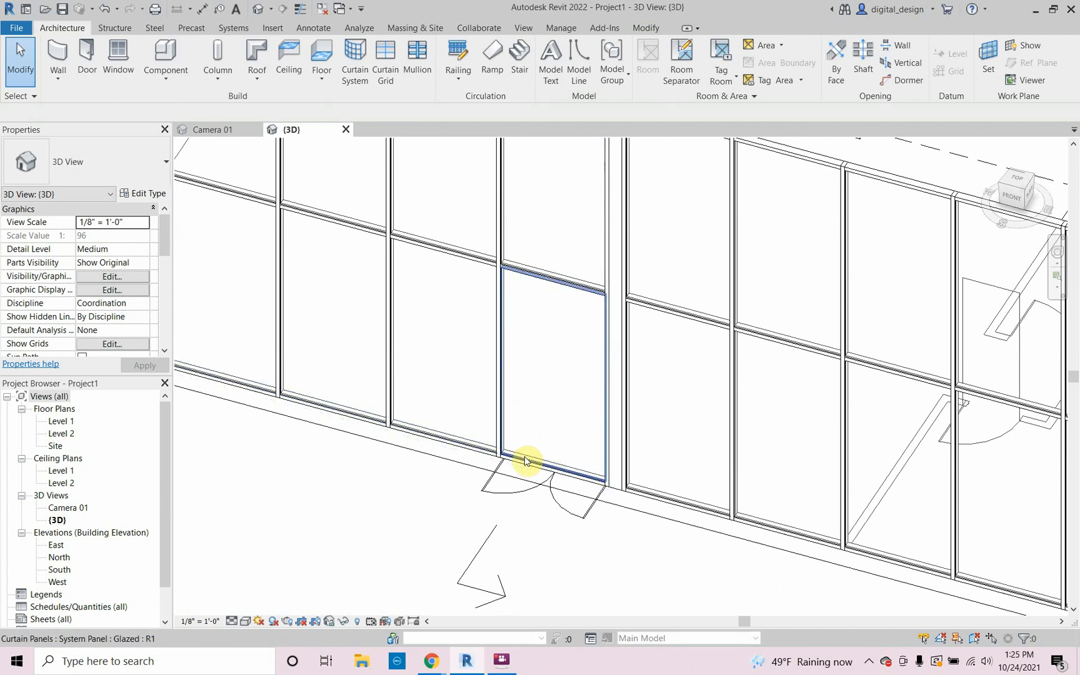
key("Tab")
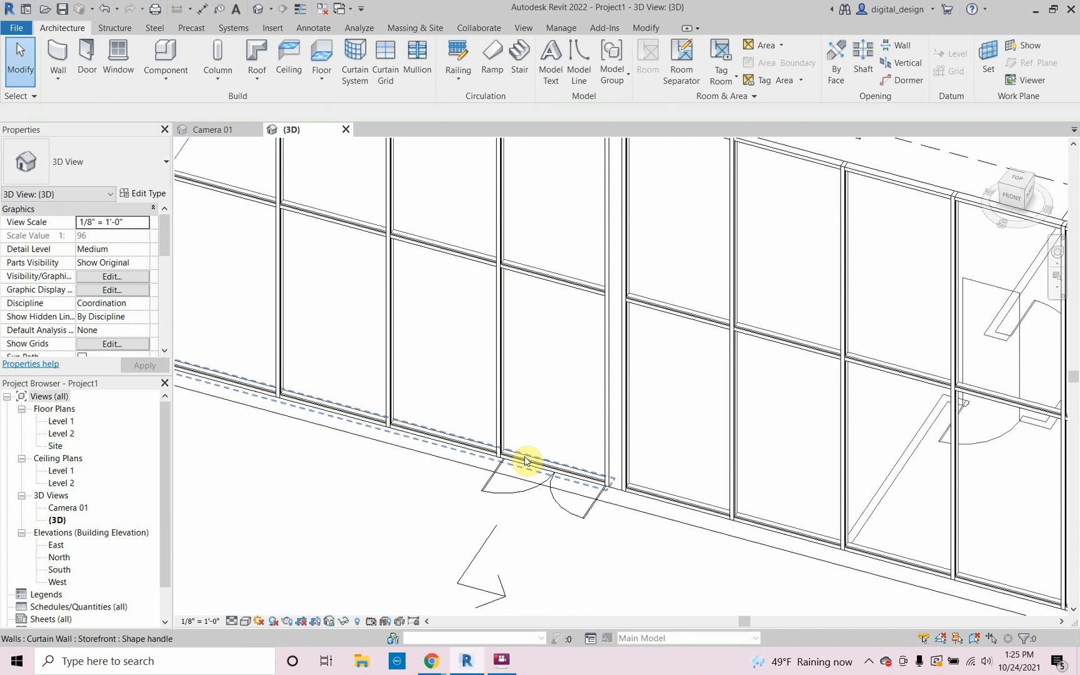
key("Tab")
key("Tab")
key("Tab")
key("Tab")
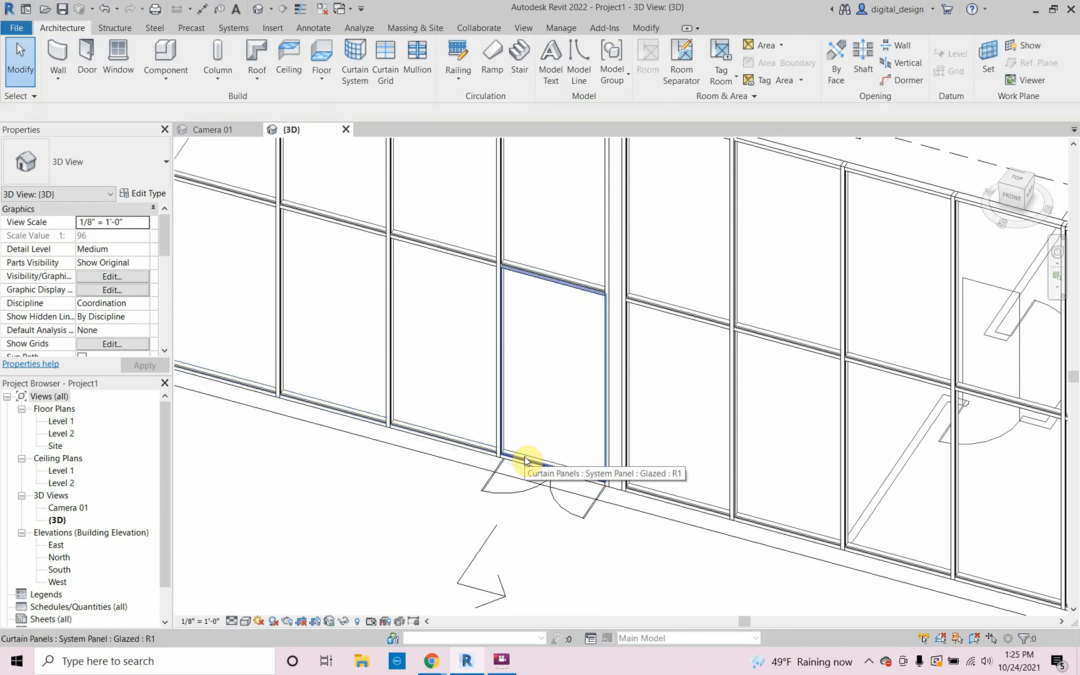
key("Tab")
key("Tab")
left_click(525, 461)
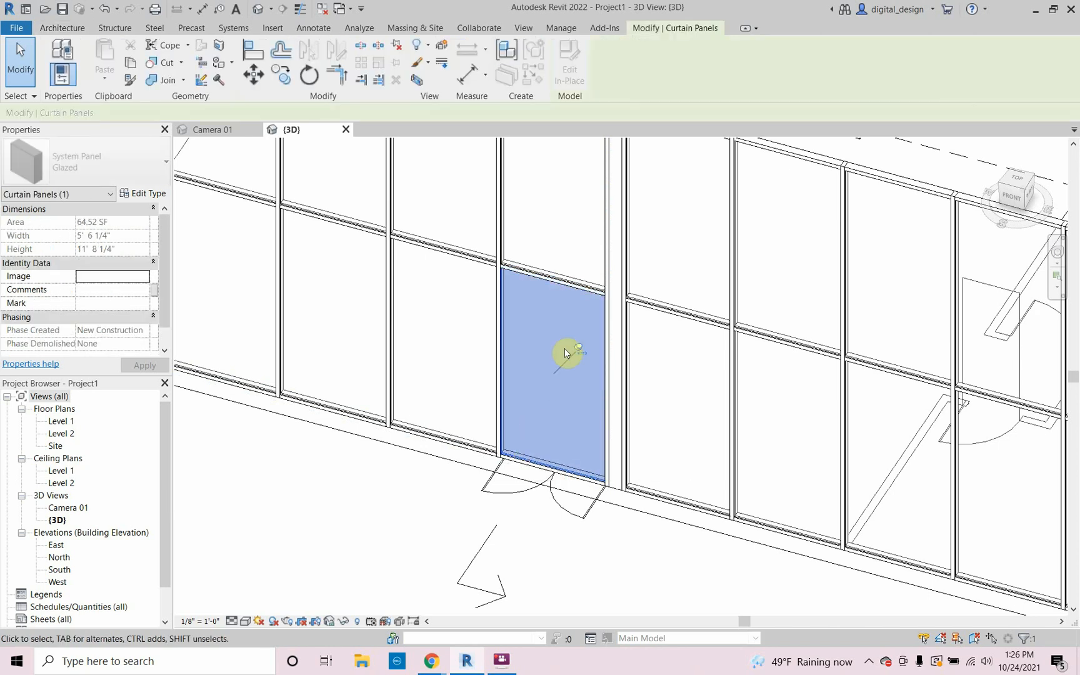
left_click(578, 349)
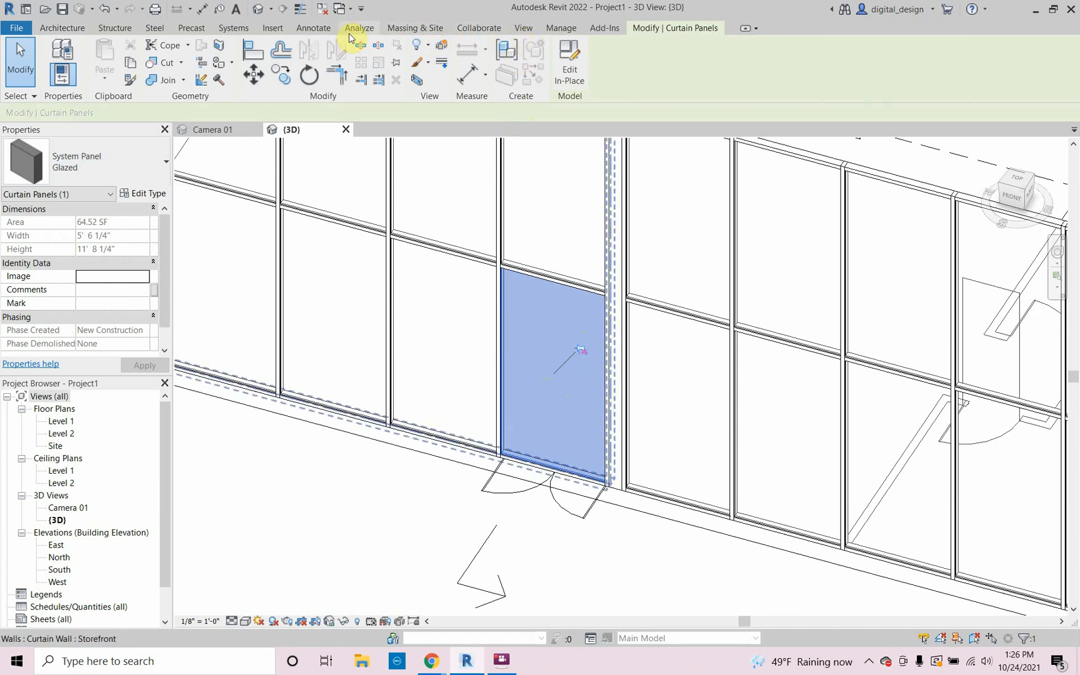
Look through the English-Imperial library folders available for loading families, and close the library without loading anything.
left_click(282, 34)
left_click(556, 83)
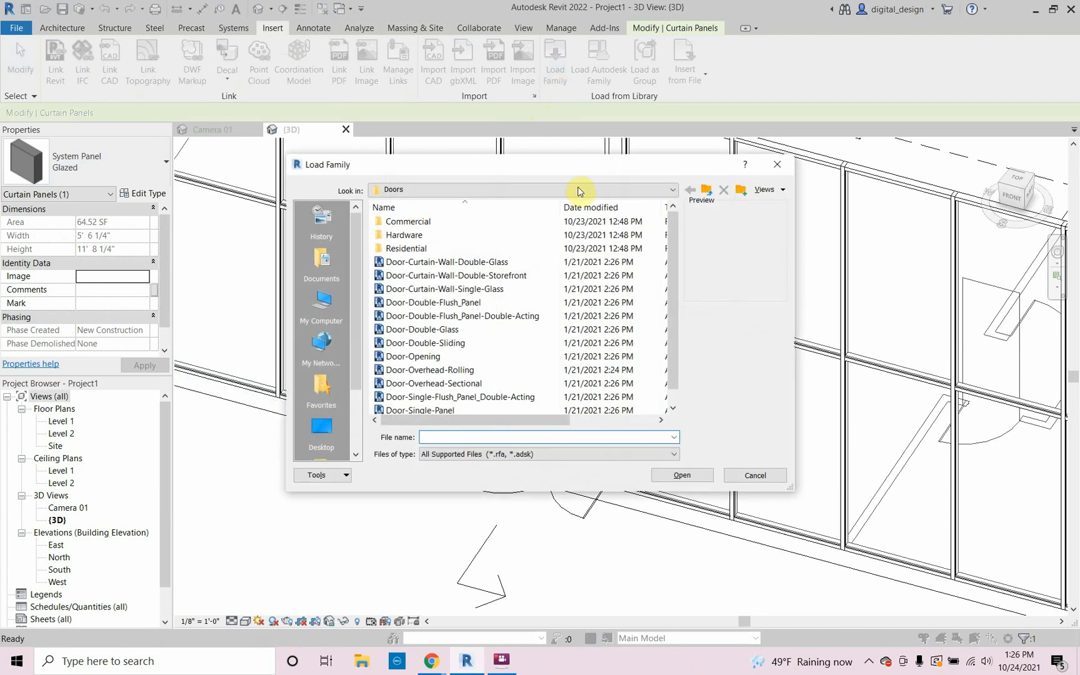
left_click(706, 189)
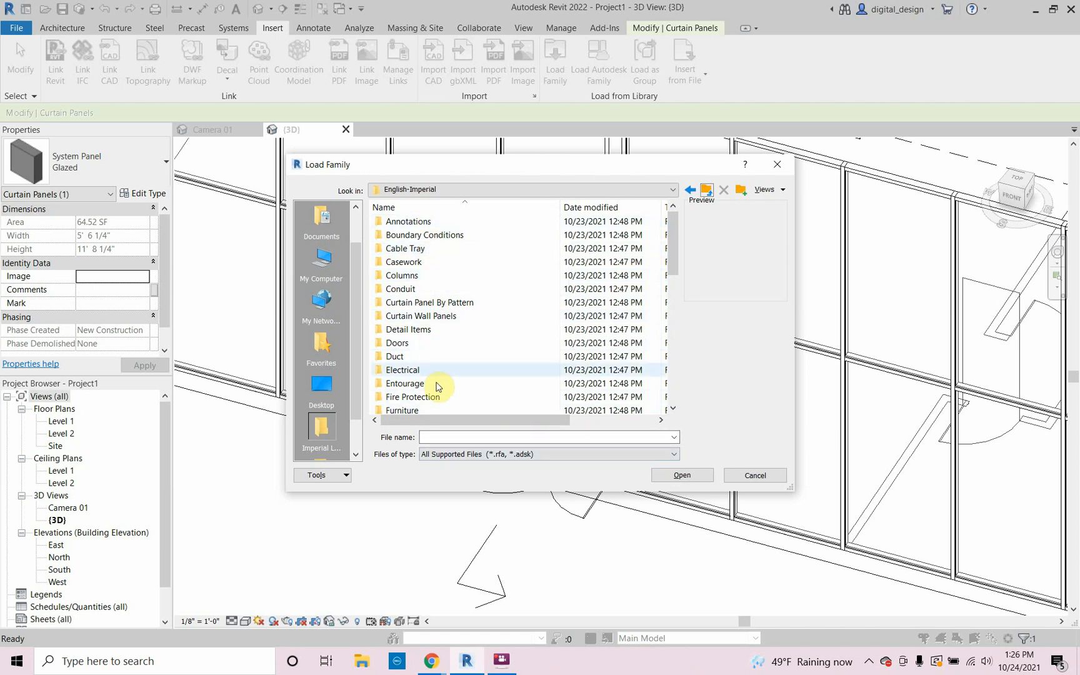
left_click(755, 475)
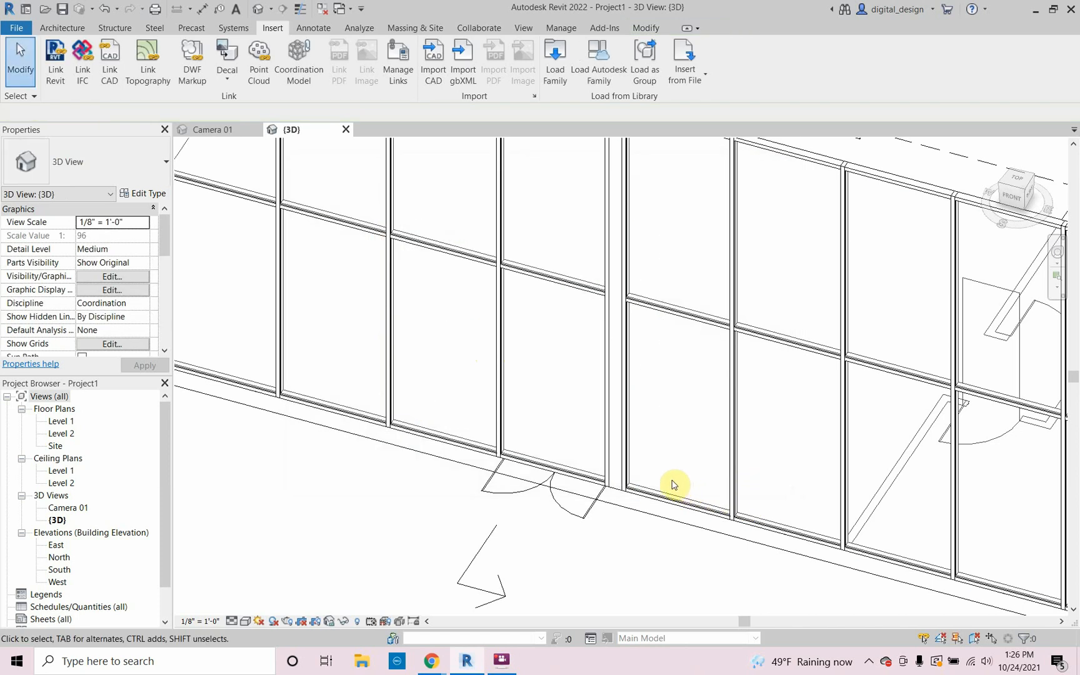
Switch to Chrome, search Google for "revit 2022 family library download" and open the Autodesk Revit 2022 Content page.
key("super+Tab")
key("Escape")
key("super+Tab")
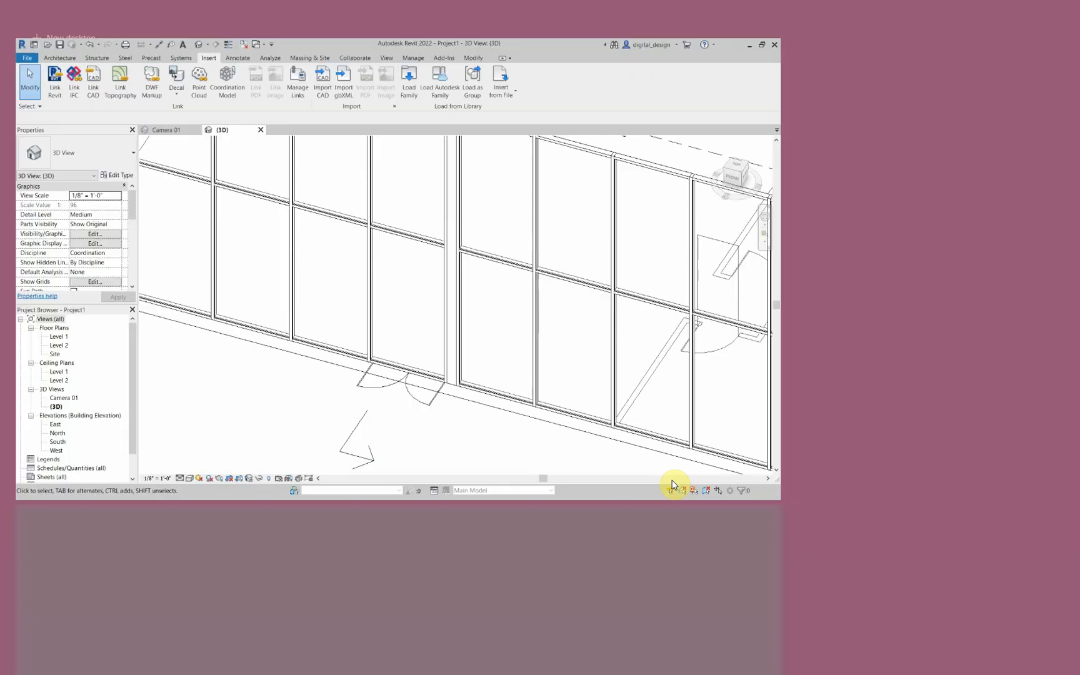
left_click(463, 195)
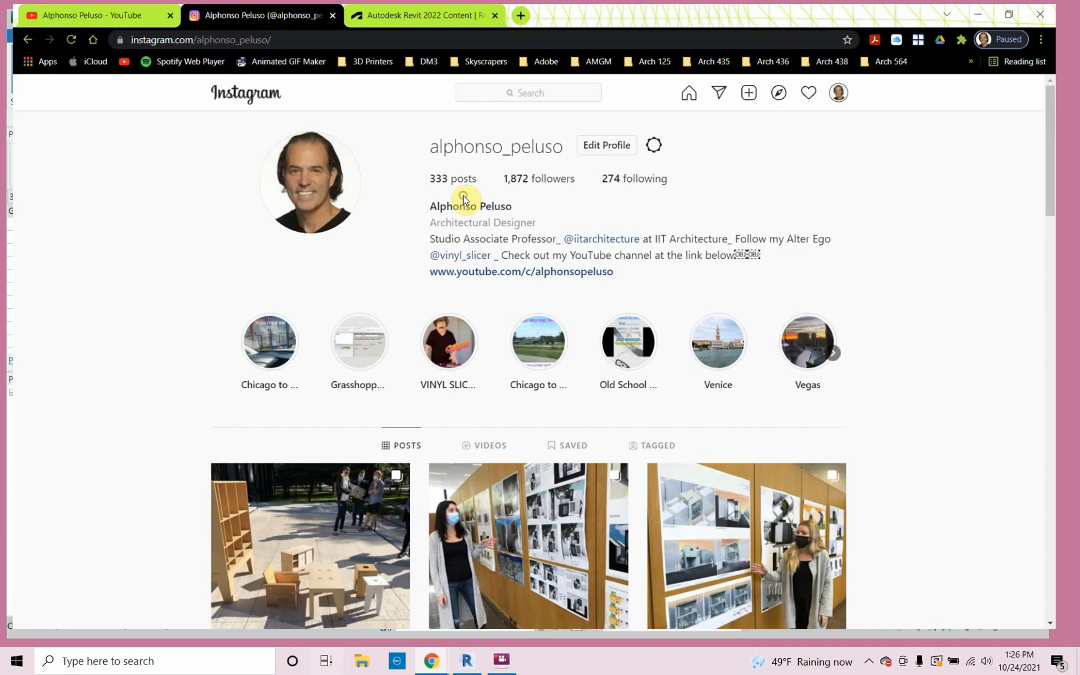
left_click(451, 14)
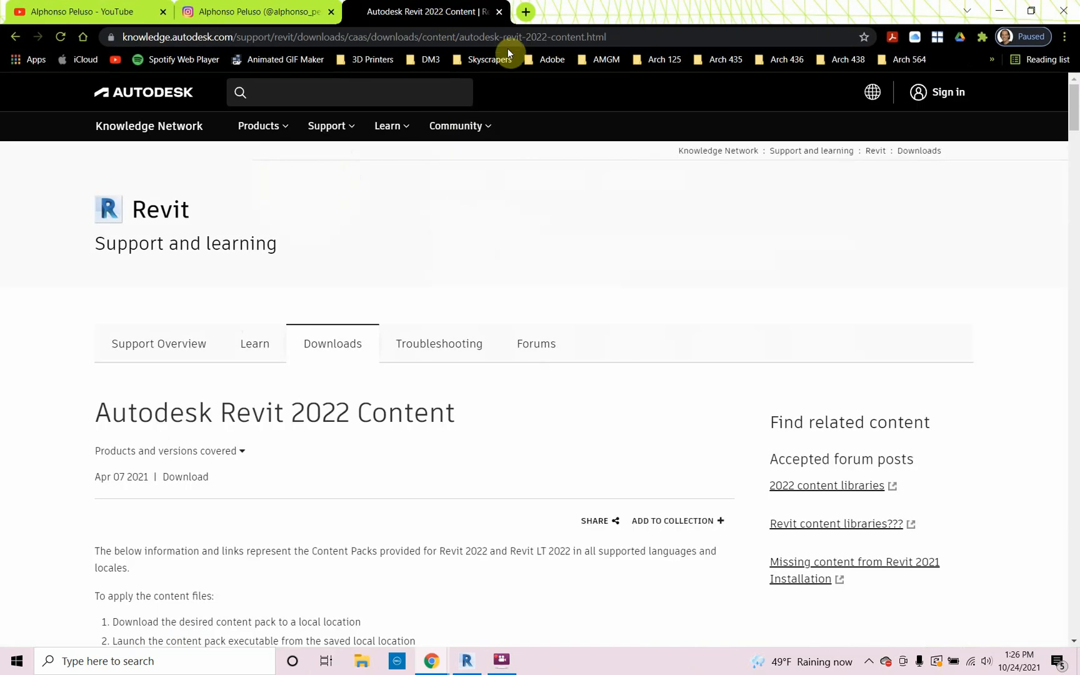
left_click(525, 12)
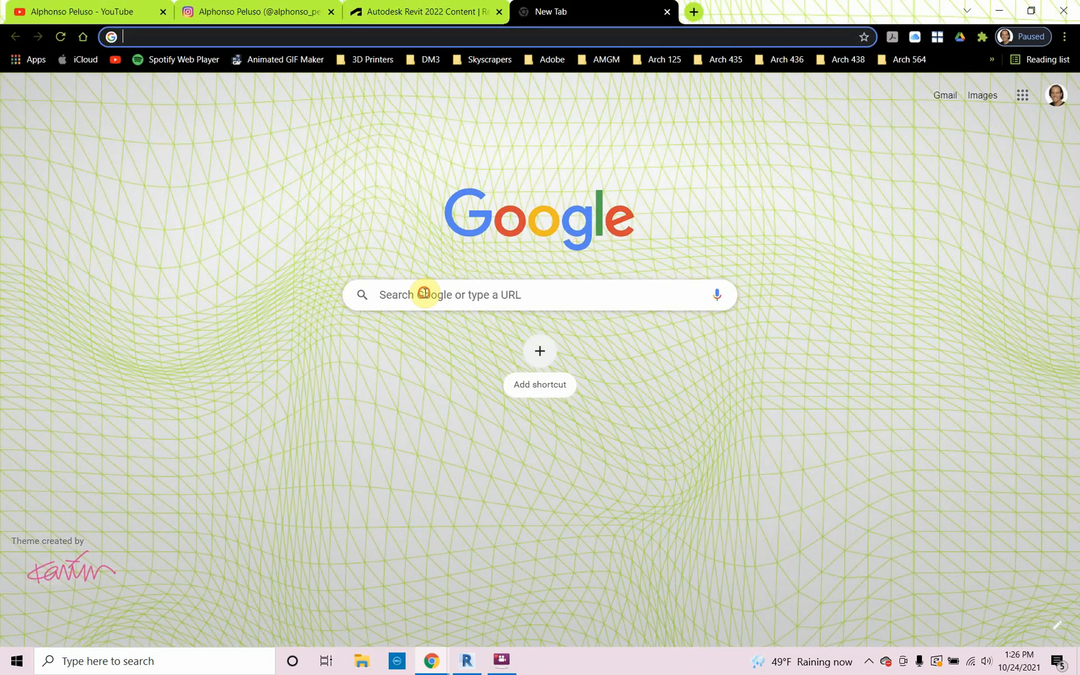
left_click(424, 293)
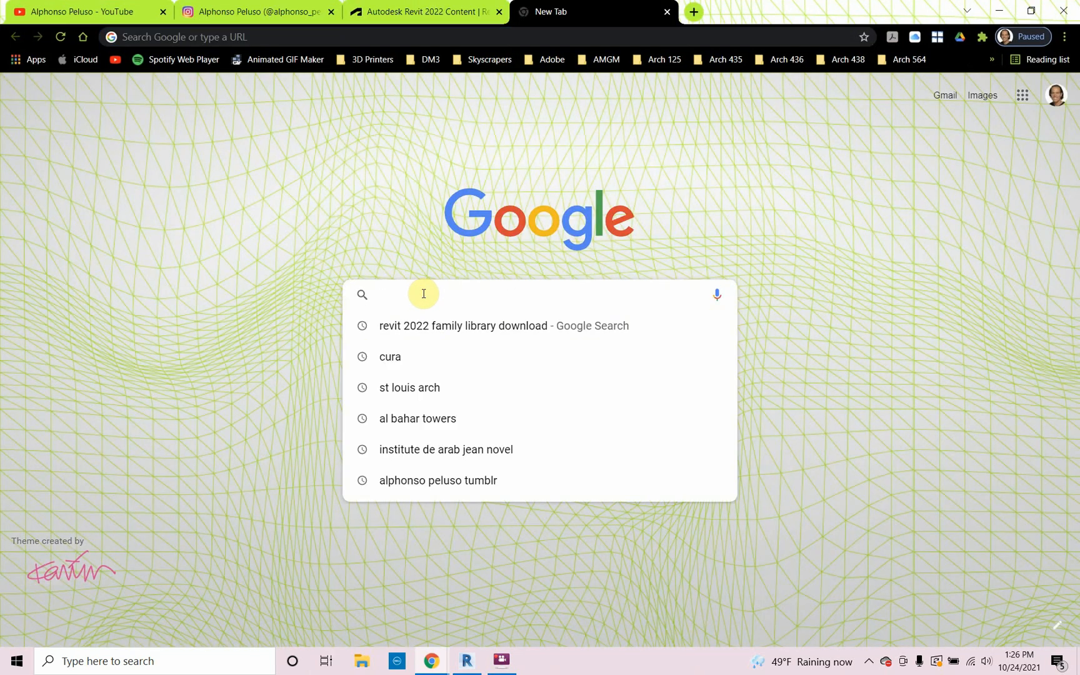
left_click(459, 331)
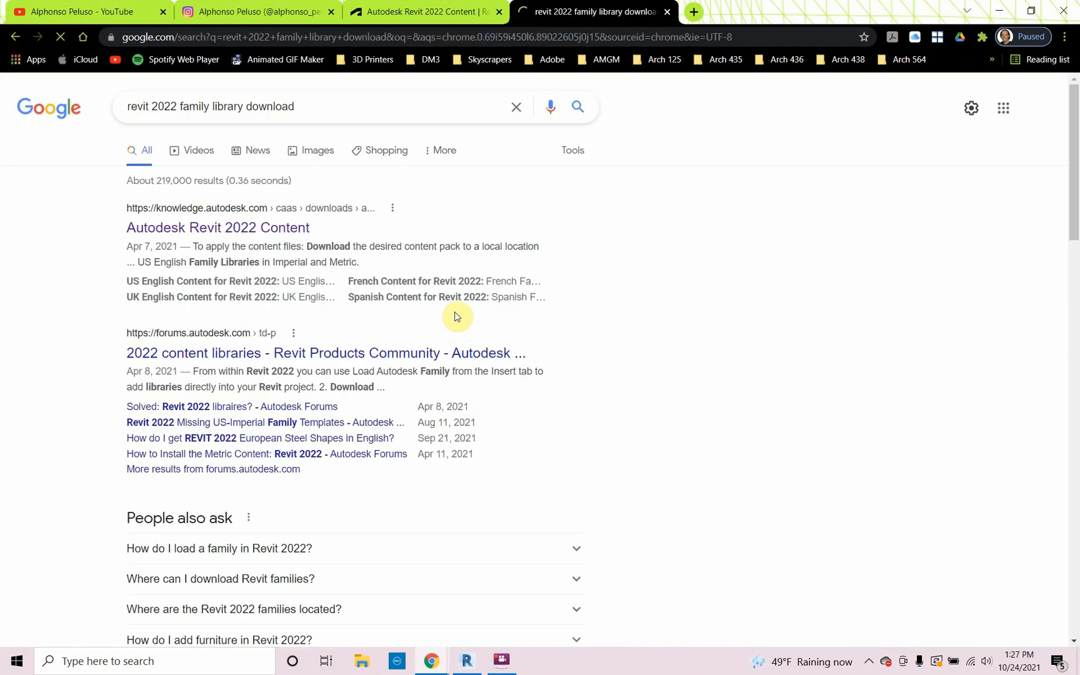
left_click(298, 231)
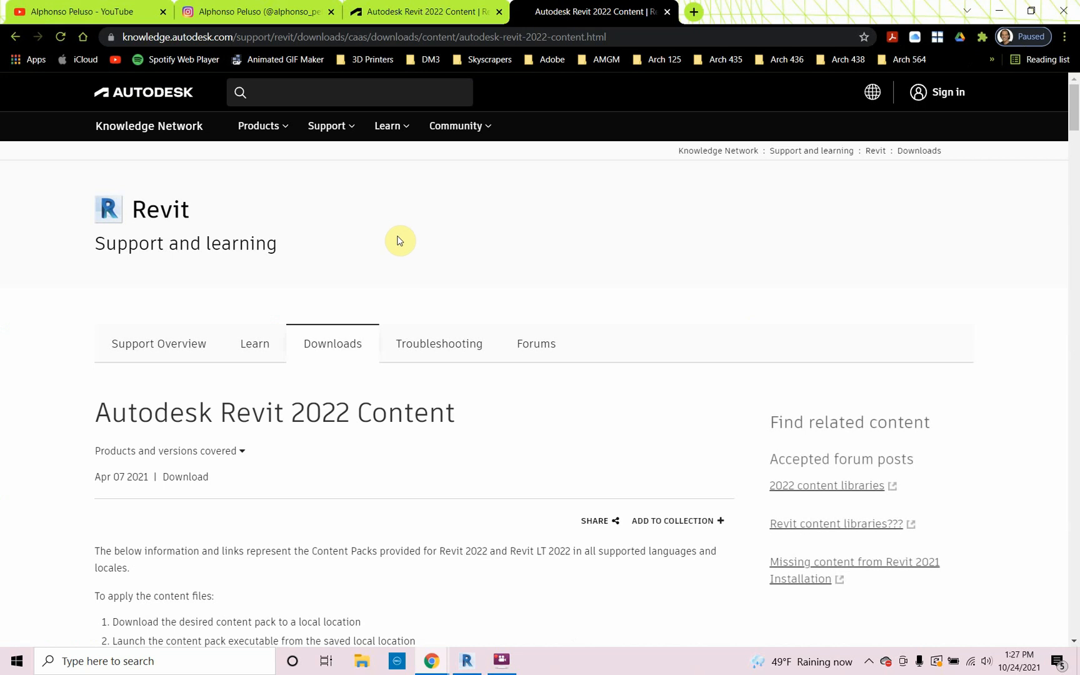
Locate the RVTCPENU.exe download link for the US English content pack in the Revit 2022 Content Packs table.
scroll(475, 361, "down", 3)
scroll(476, 364, "down", 10)
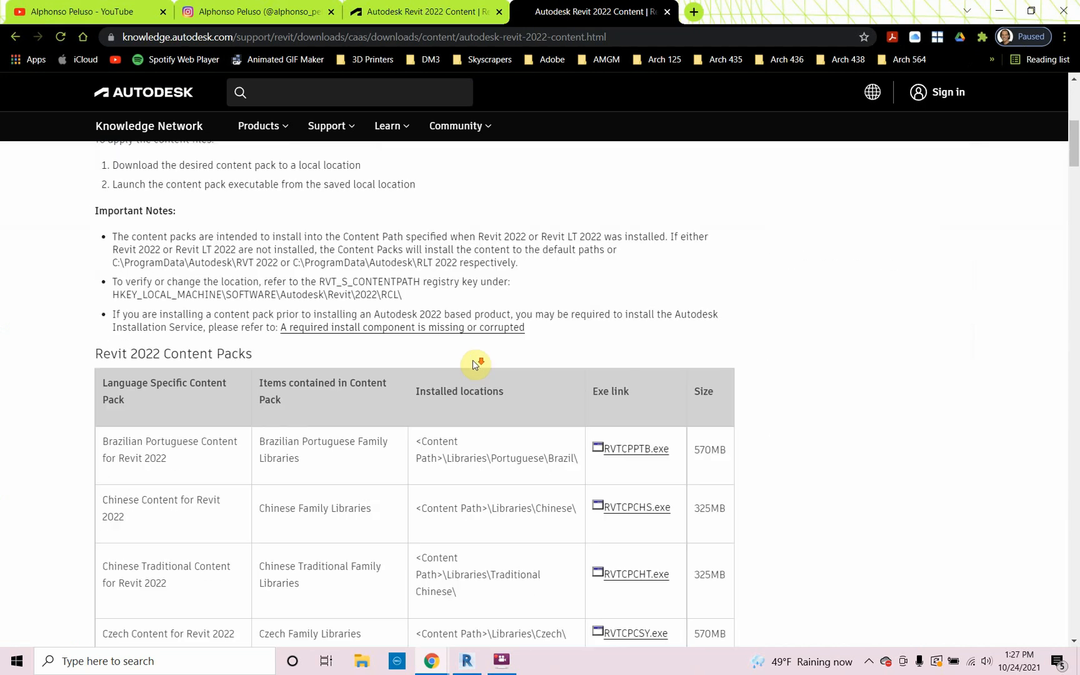
scroll(473, 361, "down", 5)
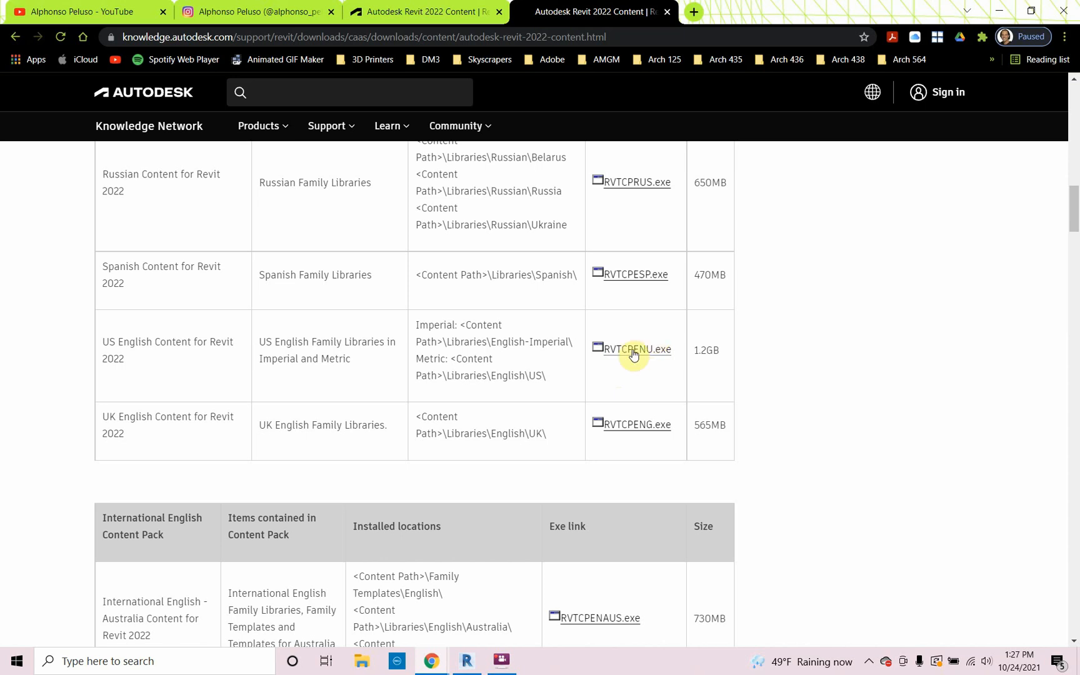
Switch to Revit and load the Door-Curtain-Wall-Double-Storefront family from the English-Imperial Doors library.
left_click(469, 662)
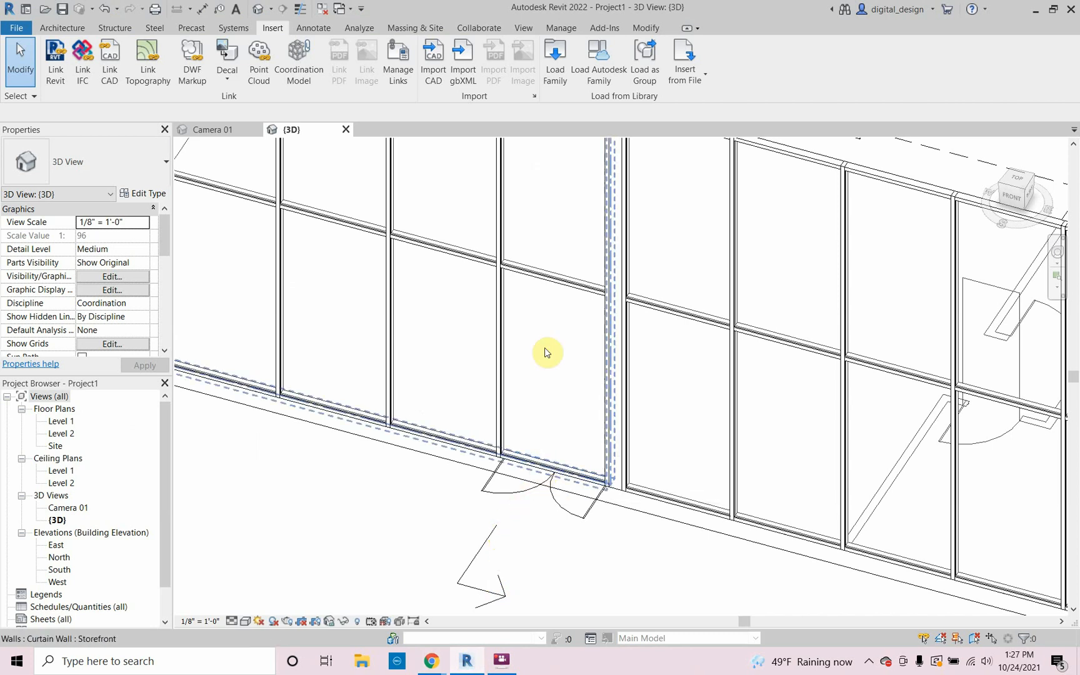
left_click(556, 60)
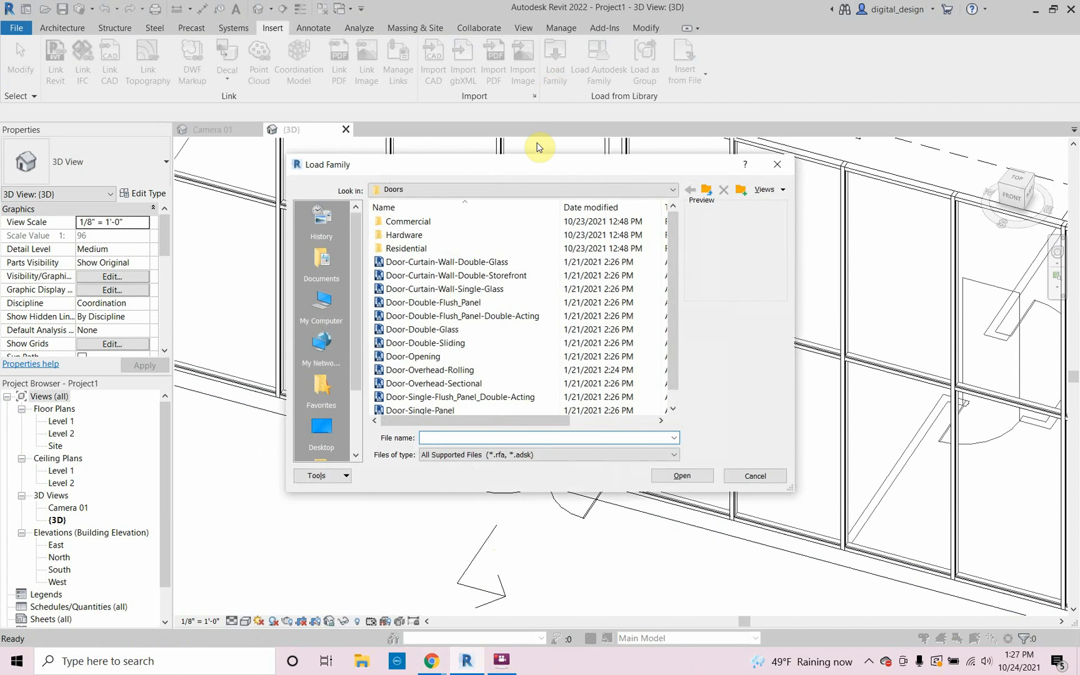
left_click(705, 195)
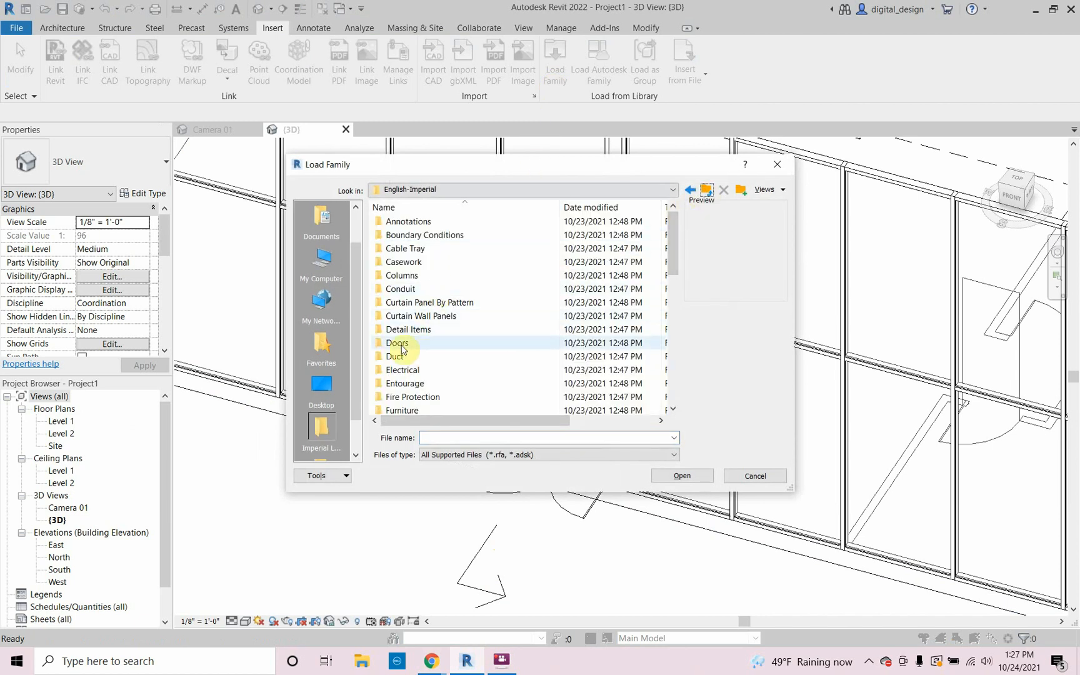
double_click(405, 345)
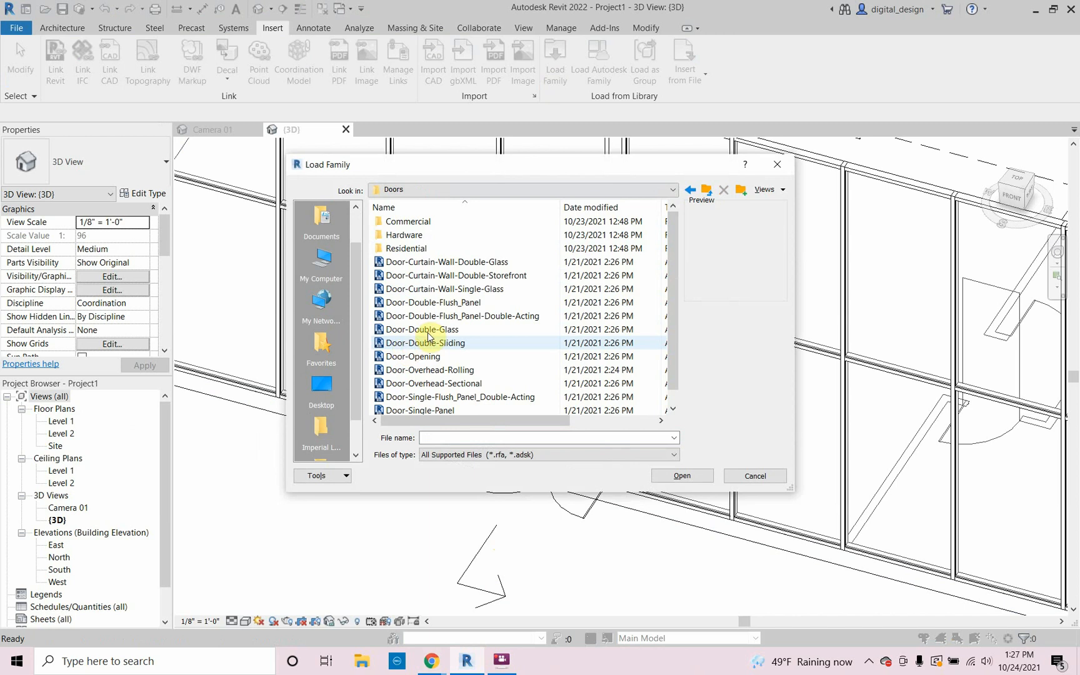
left_click(434, 265)
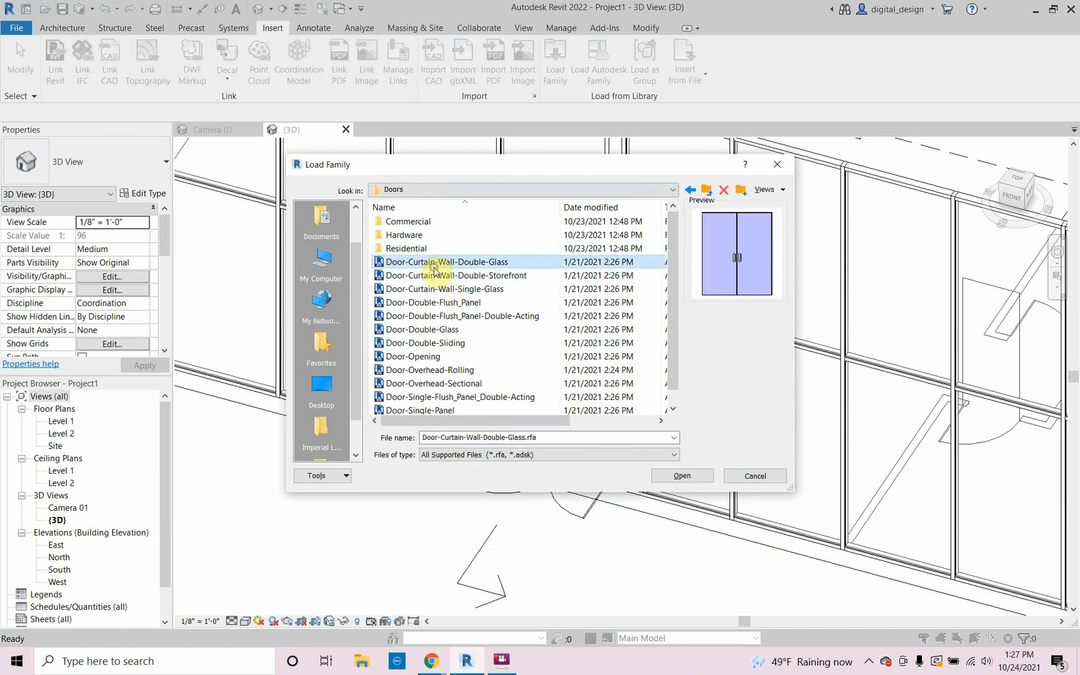
left_click(435, 277)
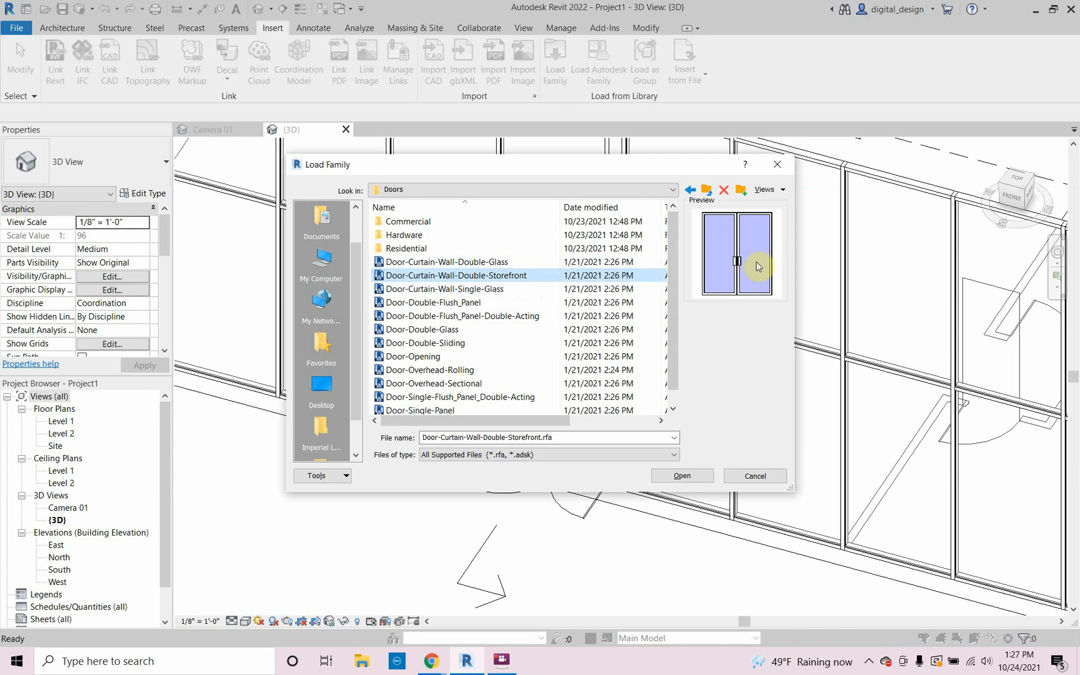
left_click(695, 481)
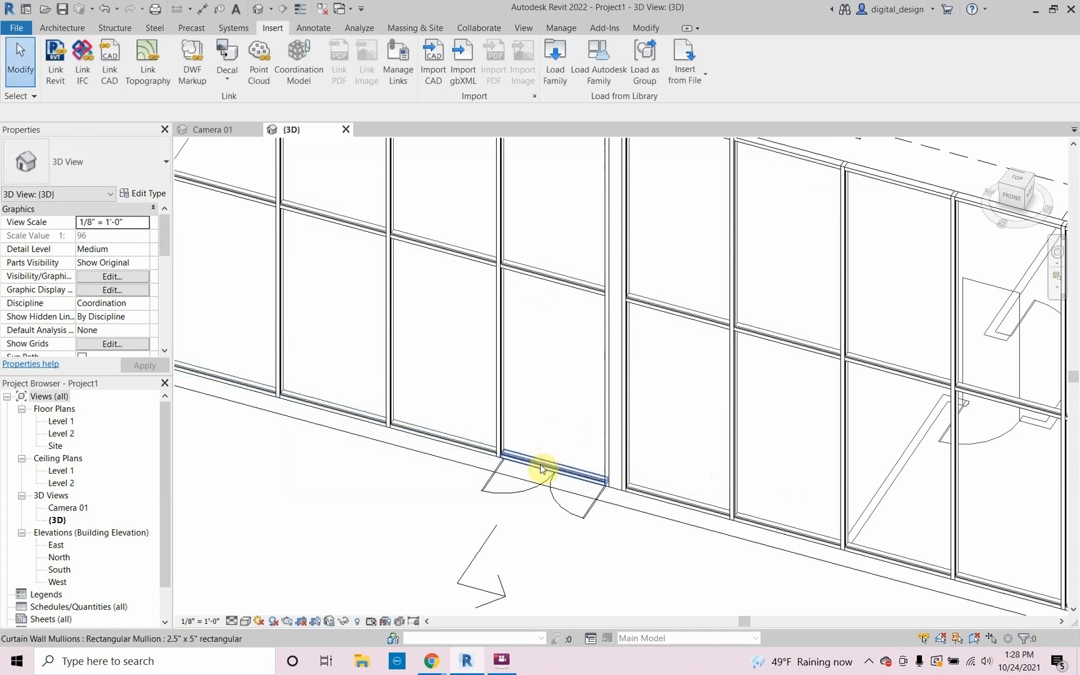
Change the lower glazed panel above the double-door symbol to the Door-Curtain-Wall-Double-Storefront type.
key("Tab")
key("Tab")
key("Tab")
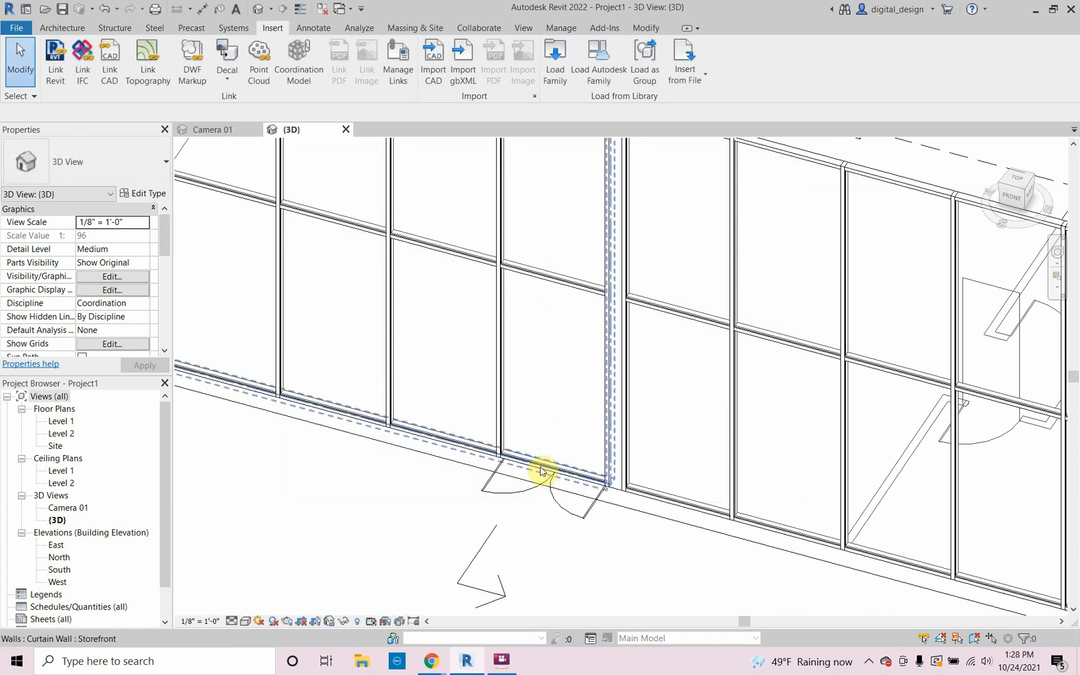
left_click(541, 472)
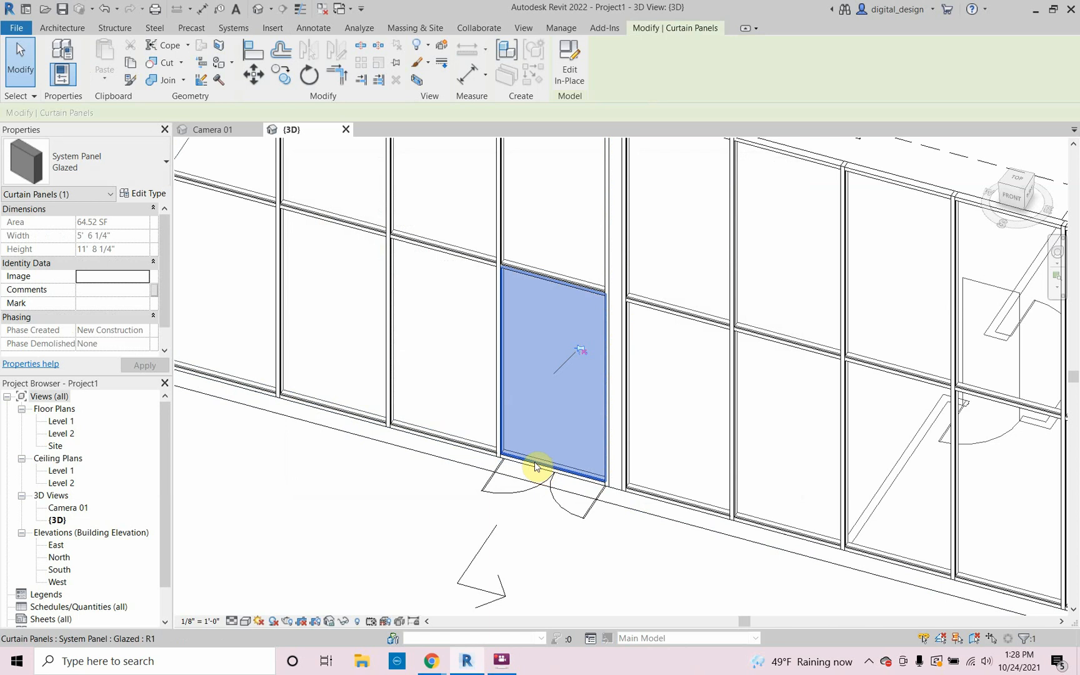
left_click(126, 172)
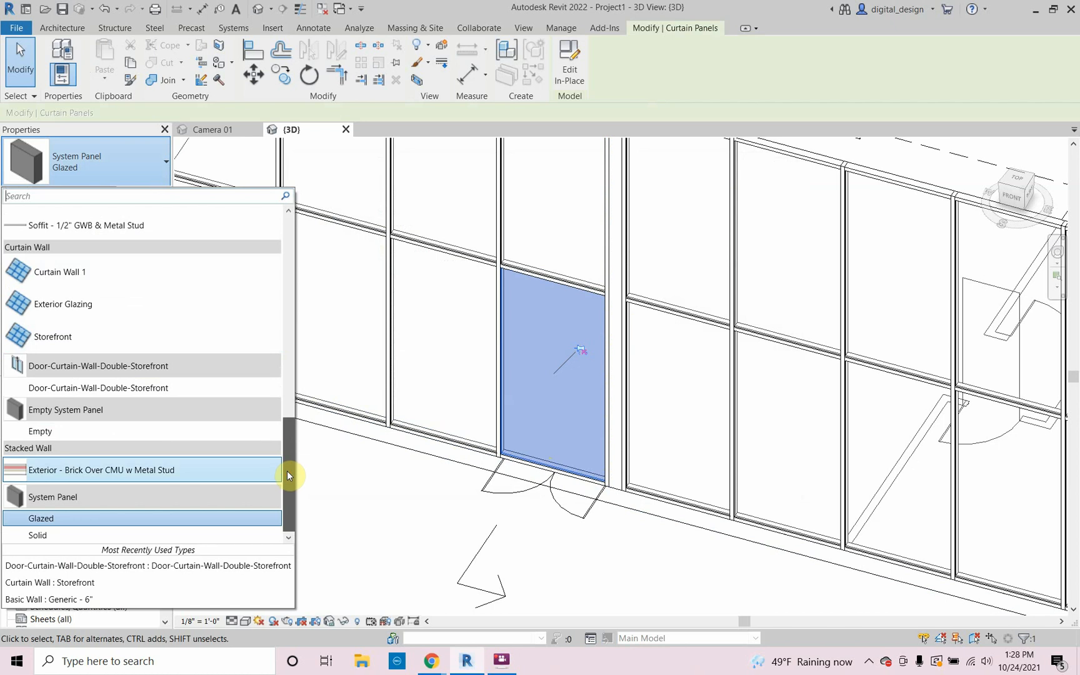
mouse_move(287, 472)
left_mouse_down()
mouse_move(289, 405)
mouse_move(292, 470)
mouse_move(277, 458)
left_mouse_up()
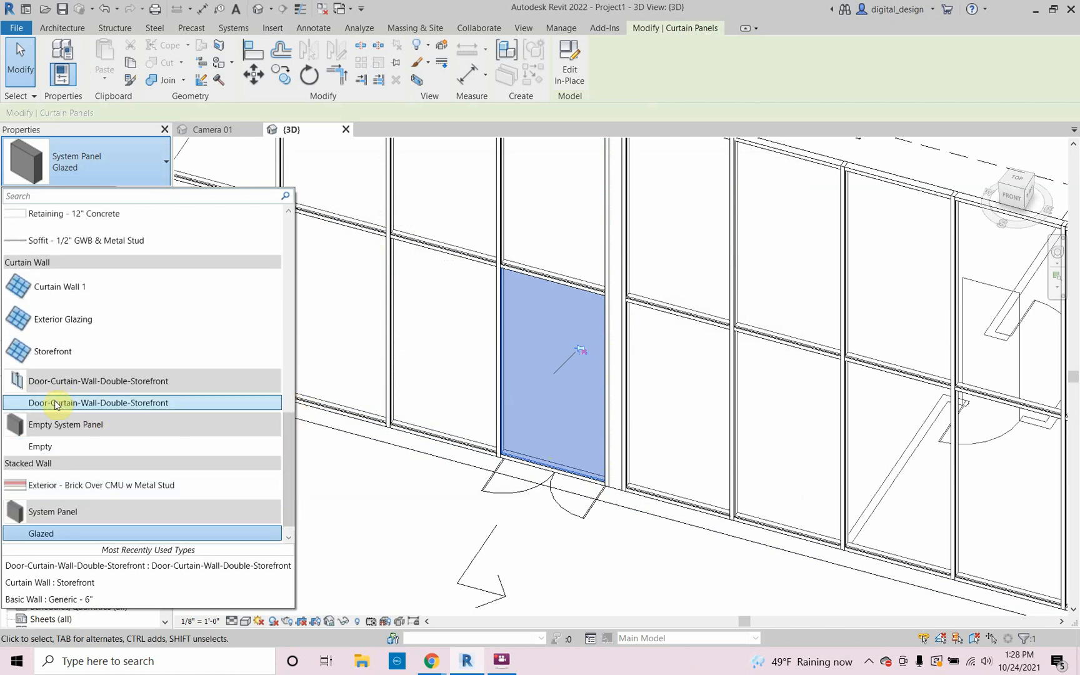
mouse_move(93, 409)
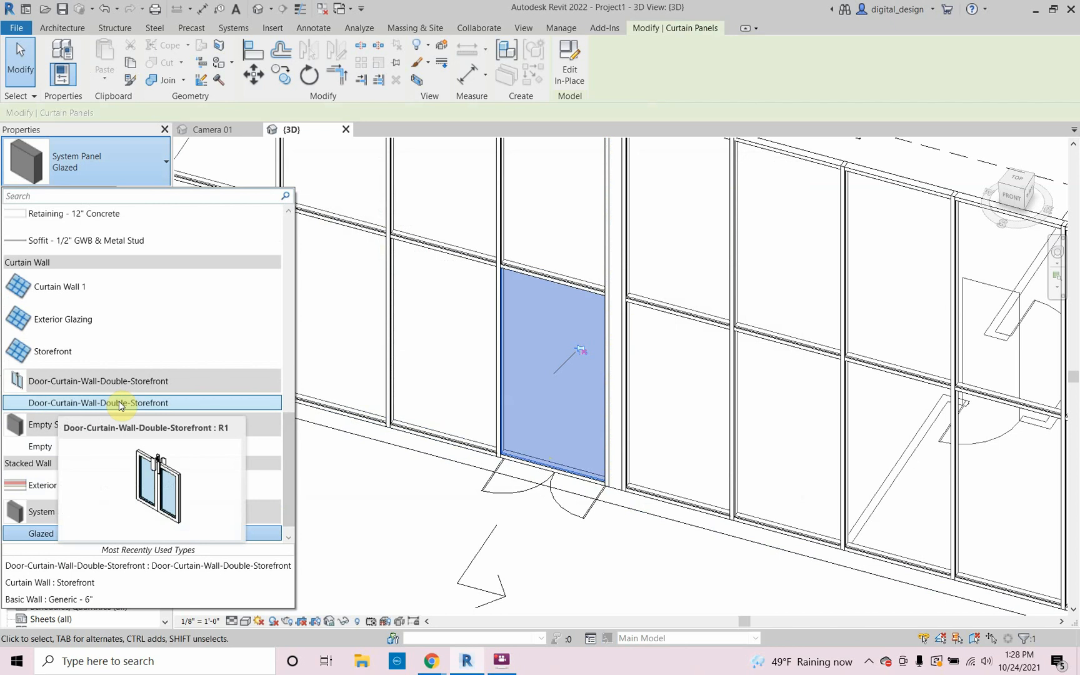
left_click(121, 406)
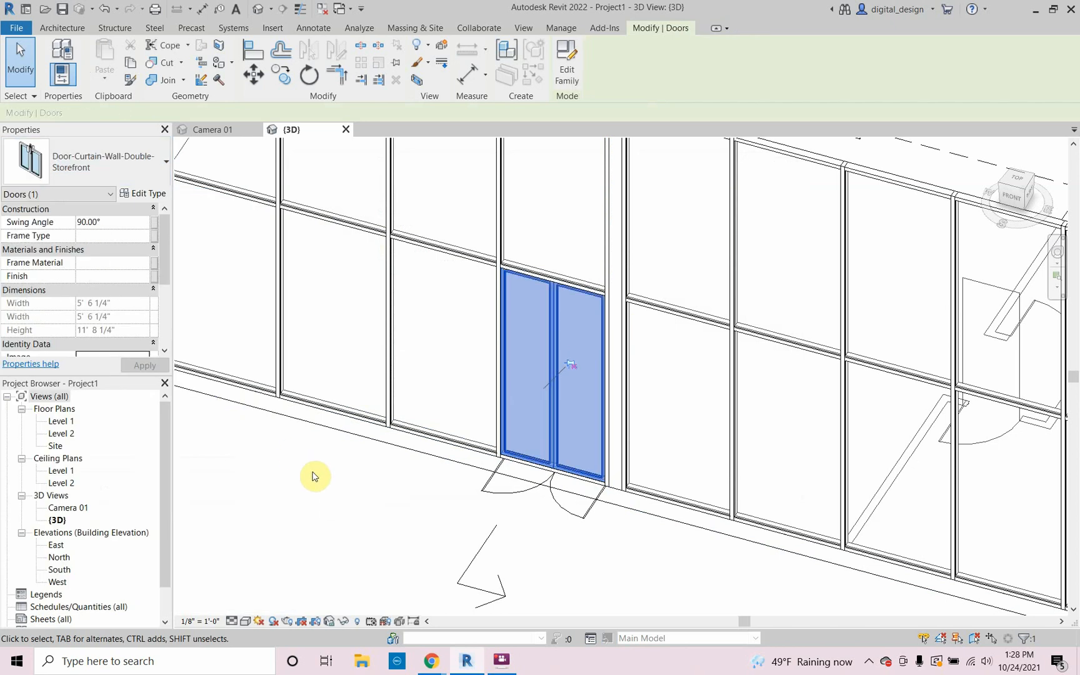
left_click(314, 476)
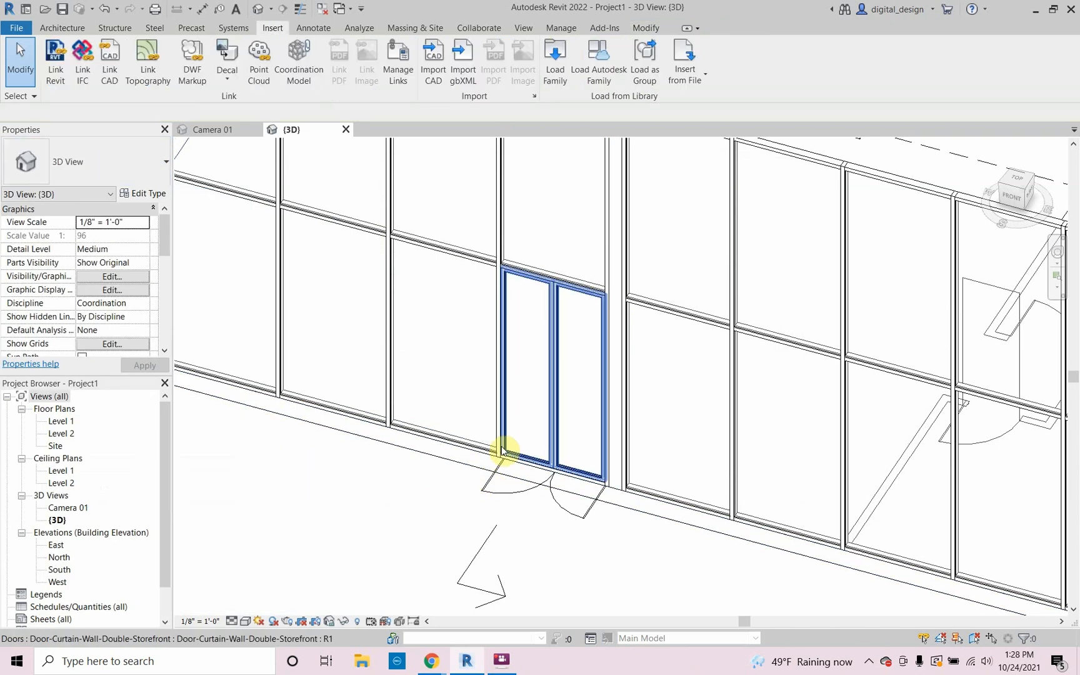
Inspect the double door and its host storefront wall by selecting each in turn, and examine the front facade from several angles.
left_click(507, 357)
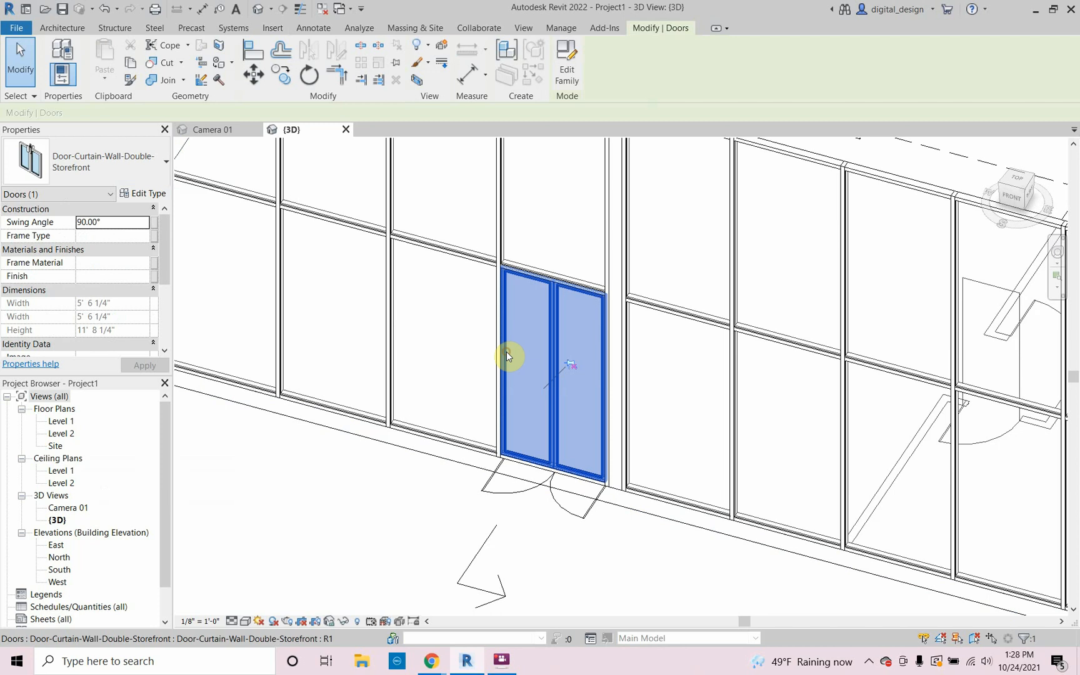
left_click(417, 509)
left_click(430, 445)
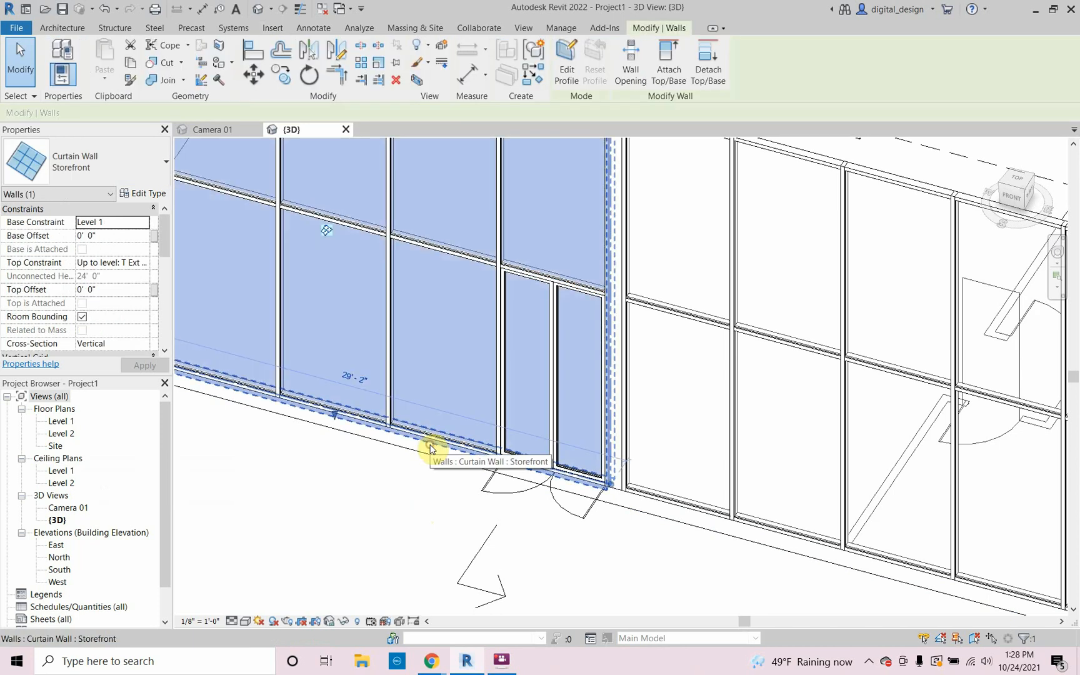
left_click(398, 522)
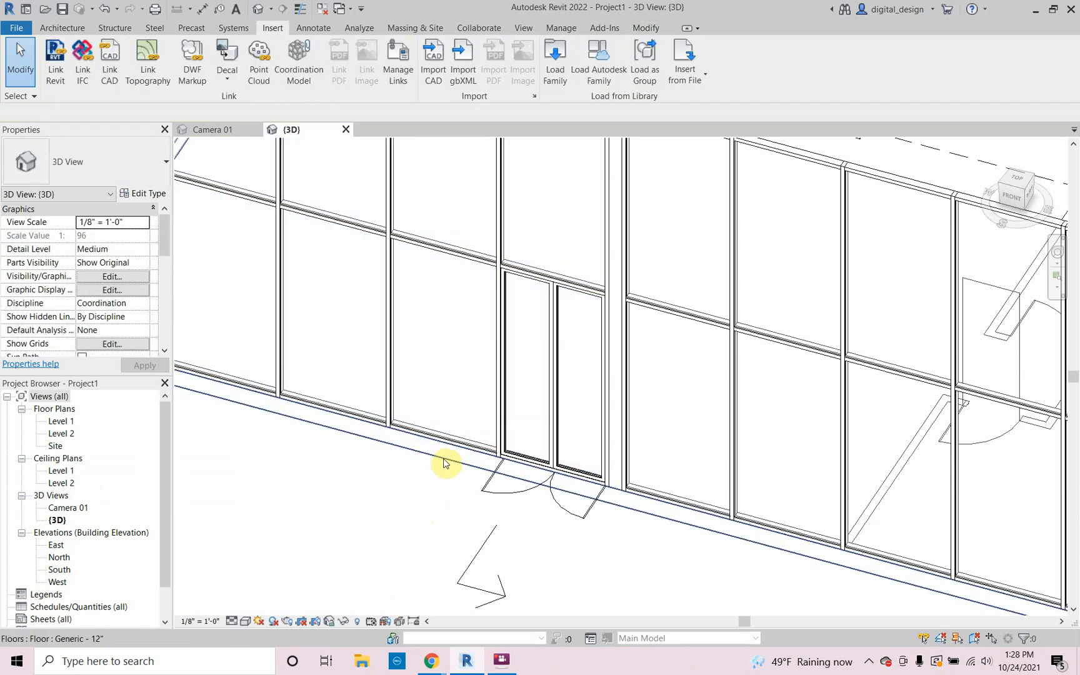
left_click(447, 451)
left_click(417, 518)
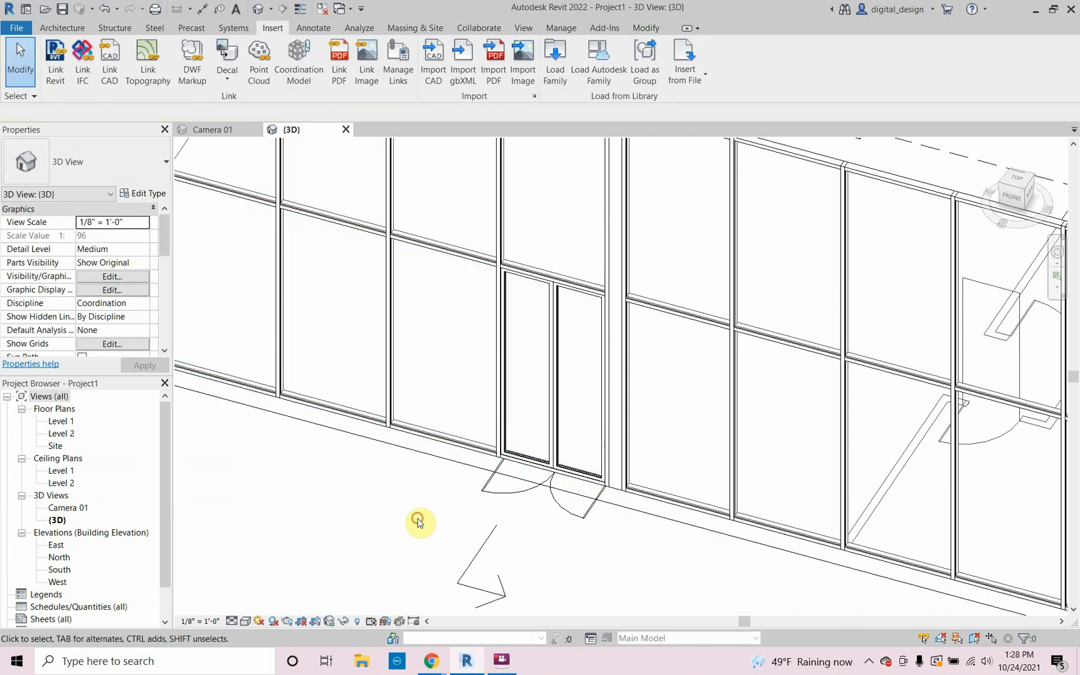
left_click(503, 405)
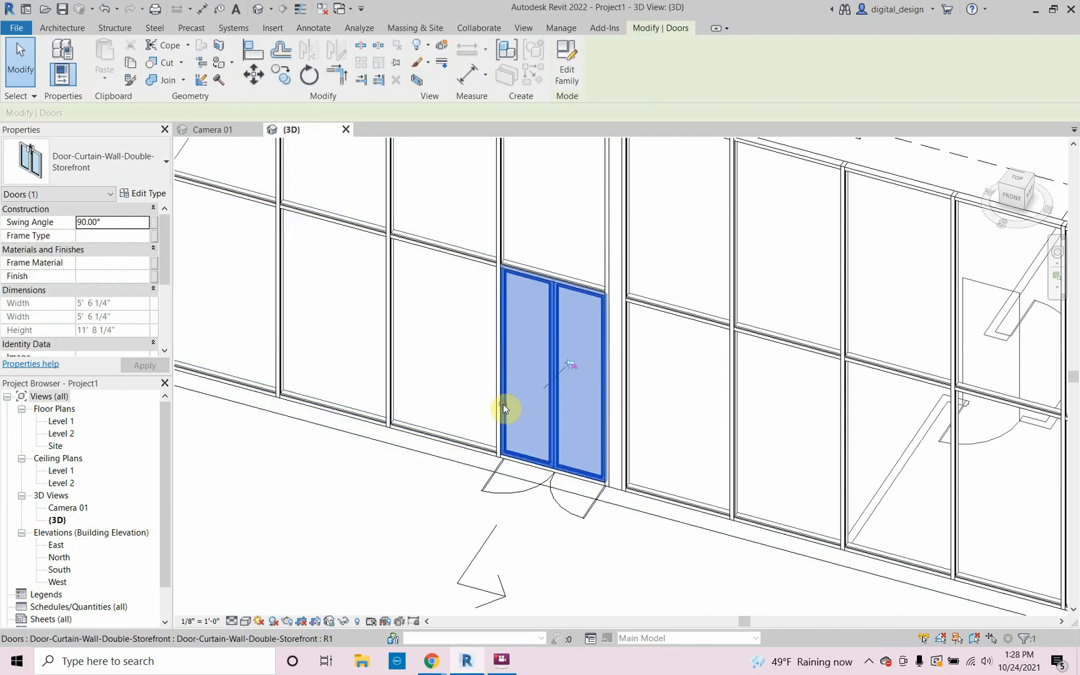
left_click(447, 509)
scroll(446, 509, "down", 5)
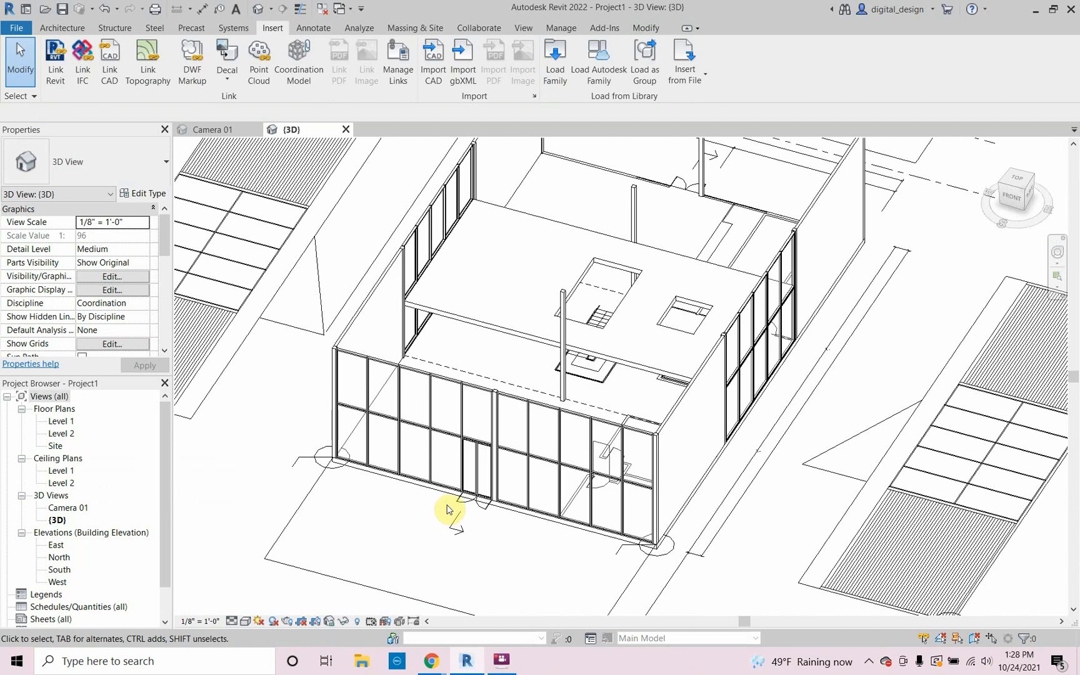
middle_click_drag(447, 508, 453, 465, "shift")
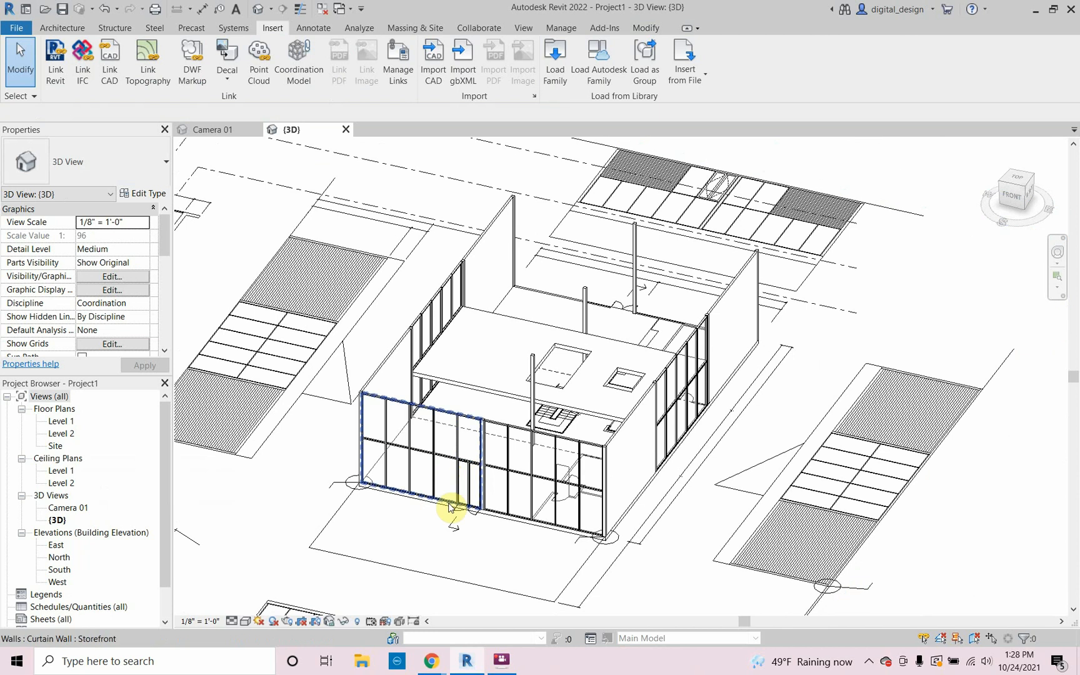
middle_click_drag(448, 507, 414, 428)
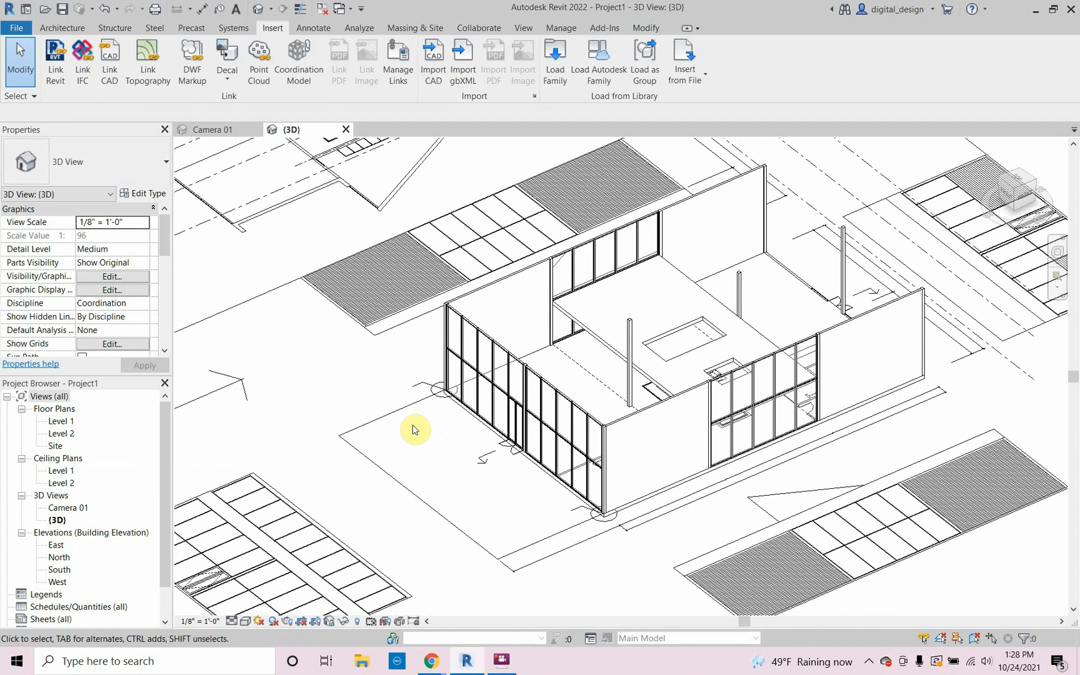
middle_click_drag(416, 463, 542, 463, "shift")
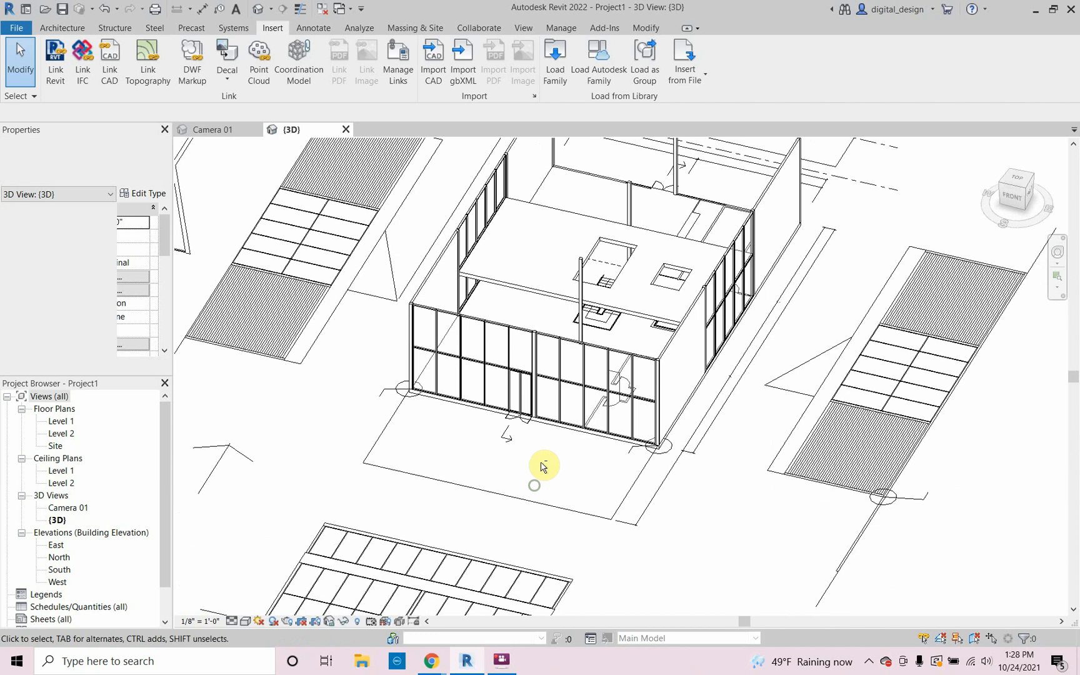
Temporarily isolate the two front storefront walls, the double door and the ground floor slab in the 3D view.
scroll(526, 415, "up", 5)
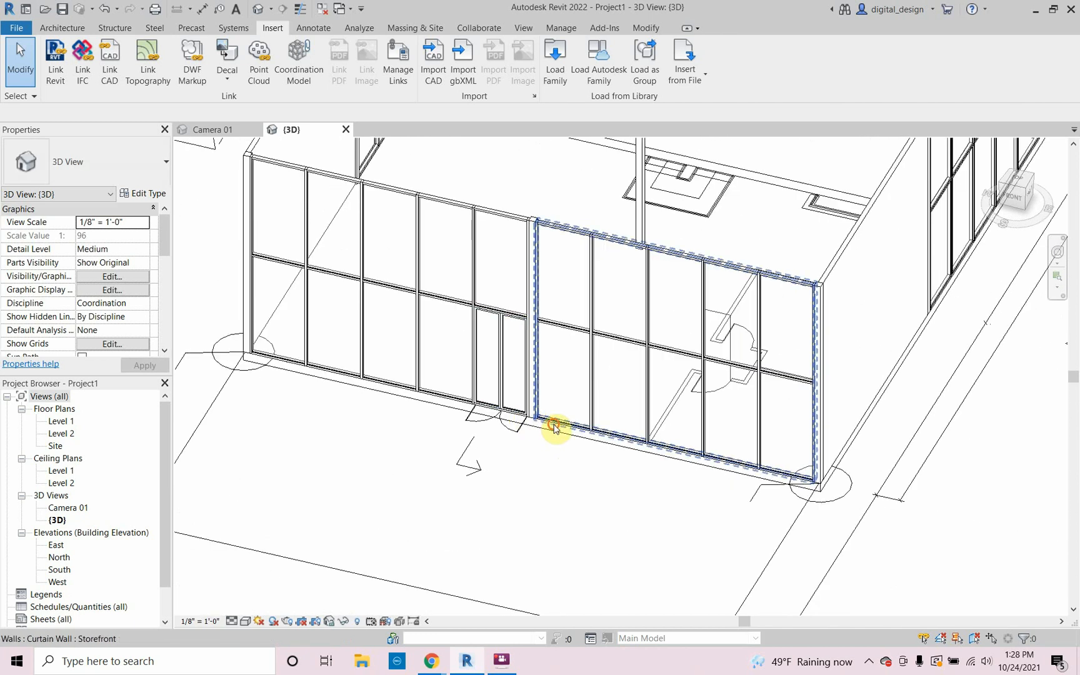
left_click(554, 427)
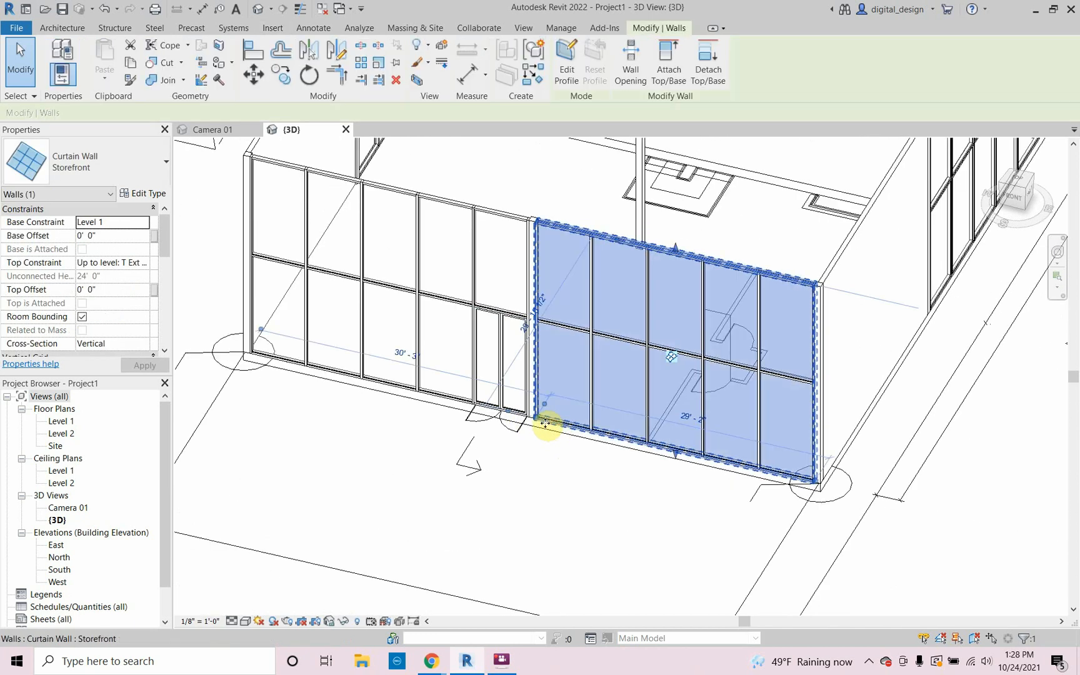
left_click(478, 361, "ctrl")
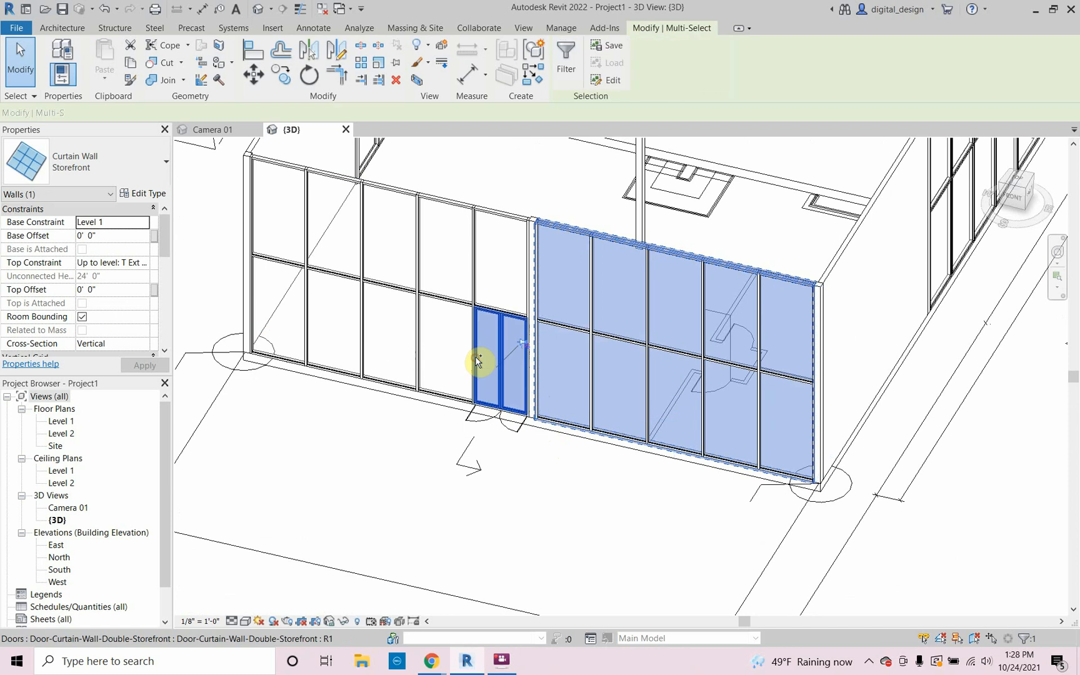
left_click(453, 209, "ctrl")
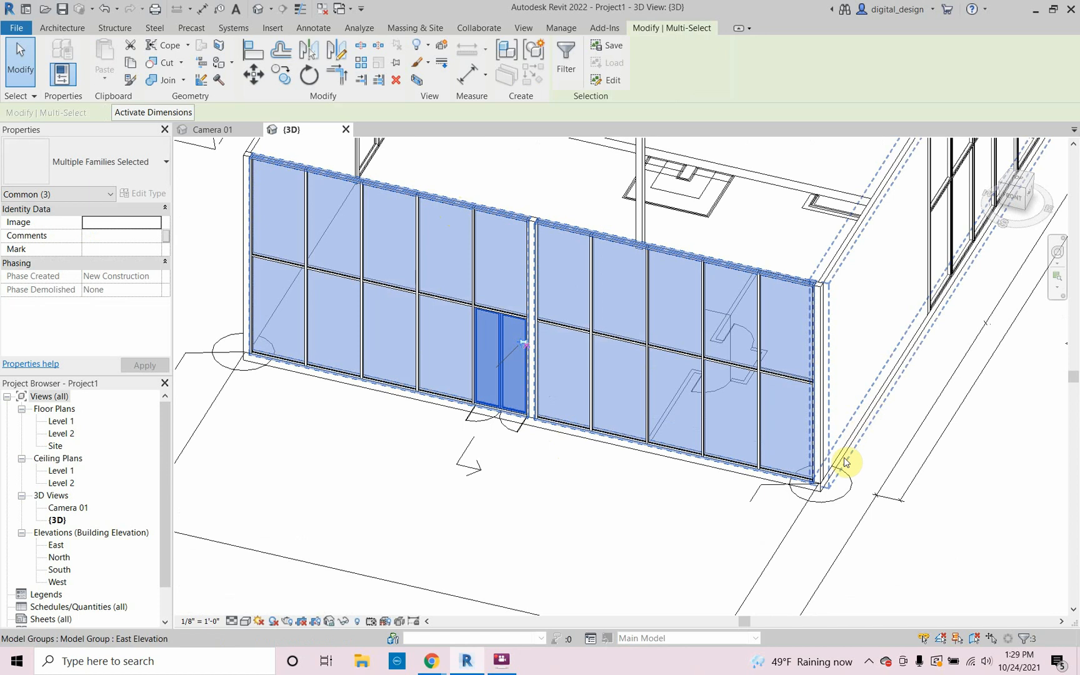
left_click(817, 497, "ctrl")
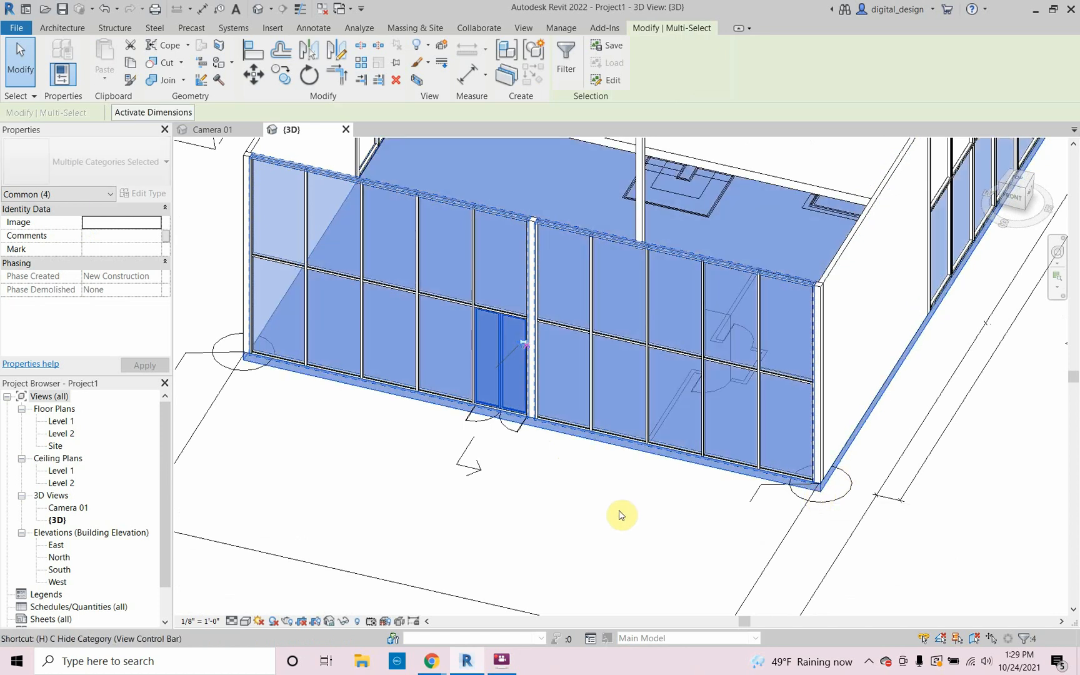
key("h")
key("i")
scroll(588, 541, "down", 2)
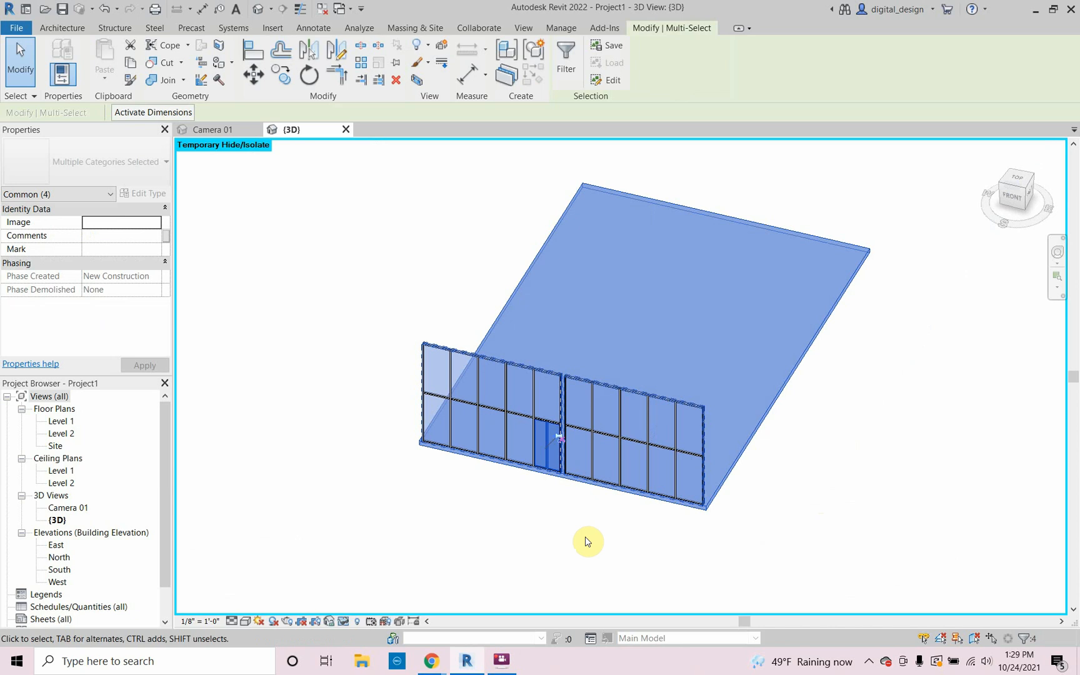
left_click(586, 541)
Mirror a copy of both front storefront walls and the door to the slab's rear edge, drawing the axis from the slab's side-edge midpoint.
middle_click_drag(587, 538, 415, 519, "shift")
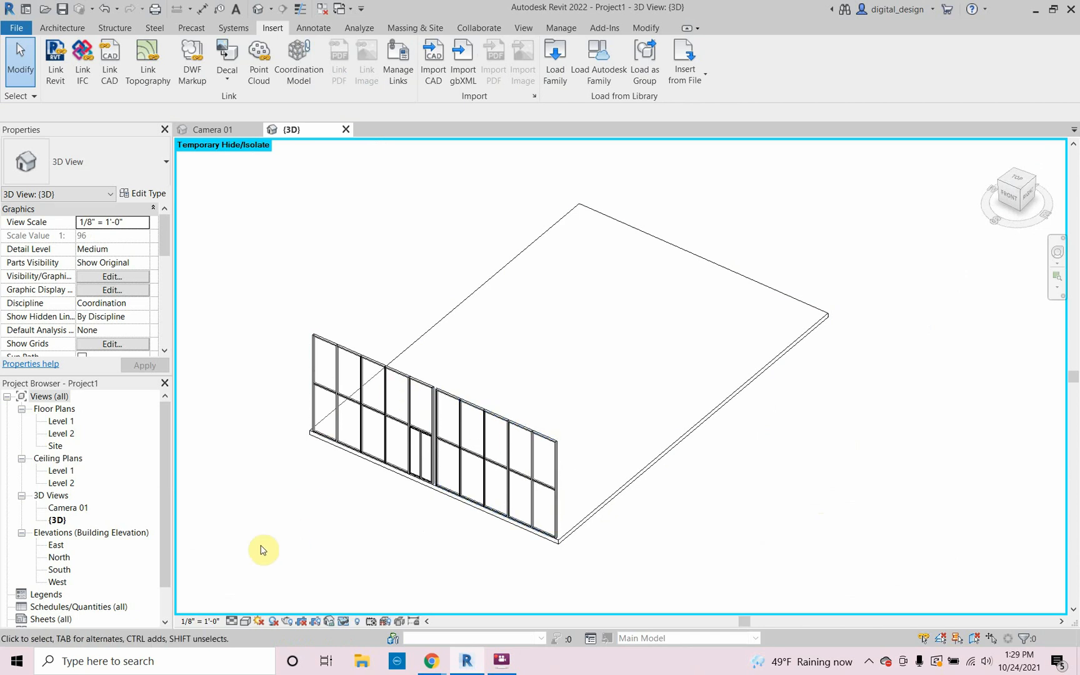
left_click_drag(253, 552, 605, 295)
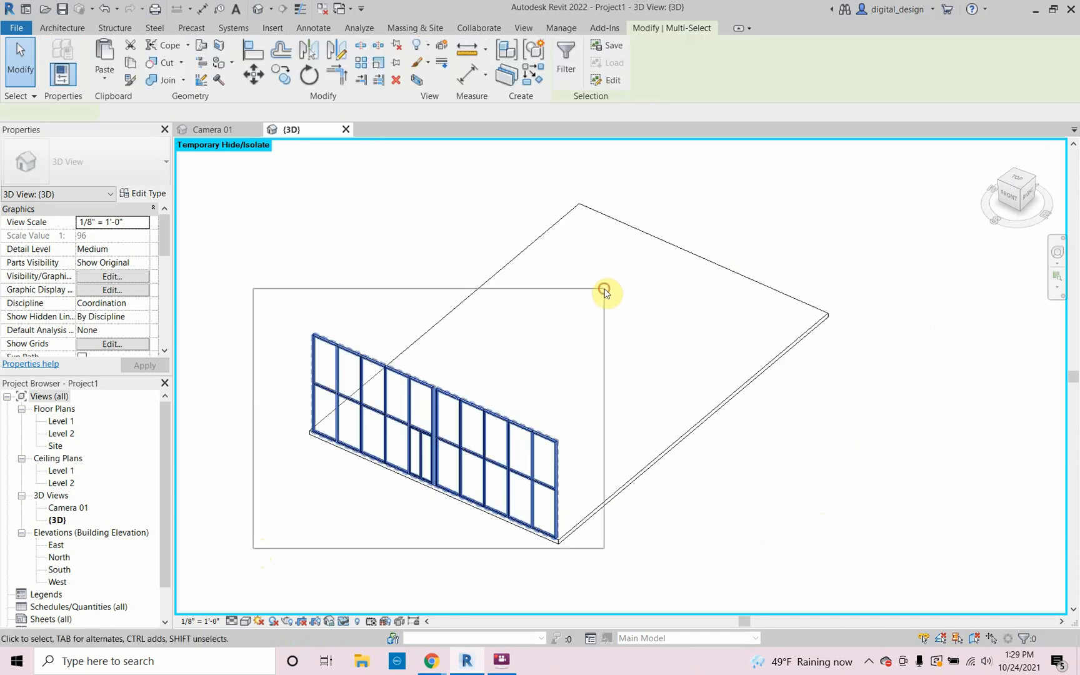
key("d")
key("m")
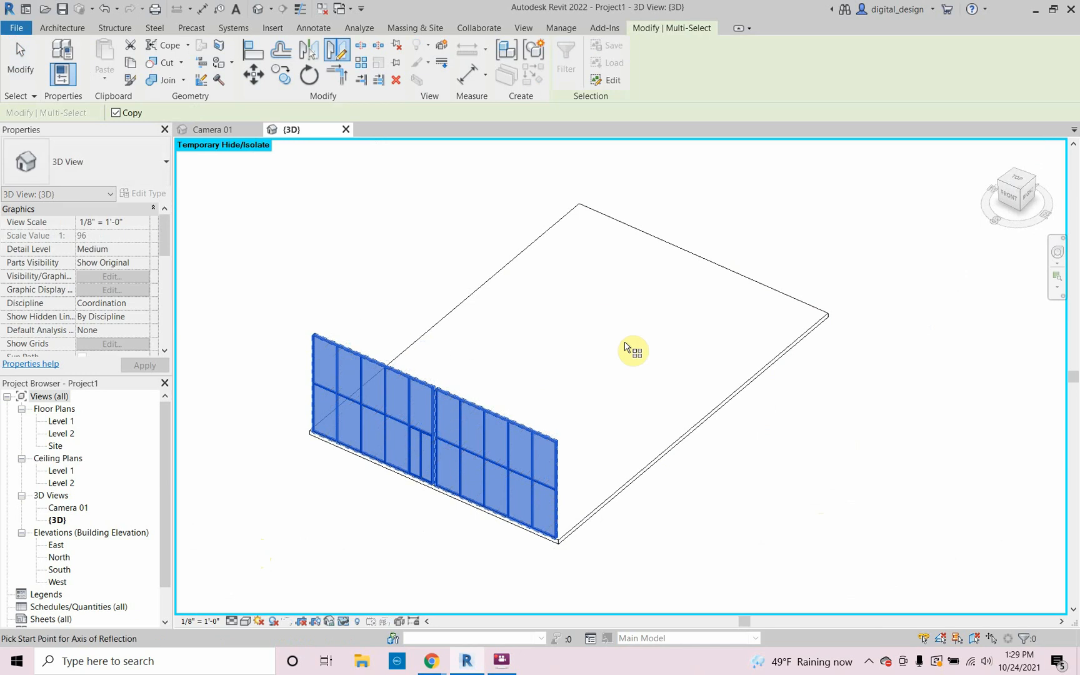
left_click(692, 430)
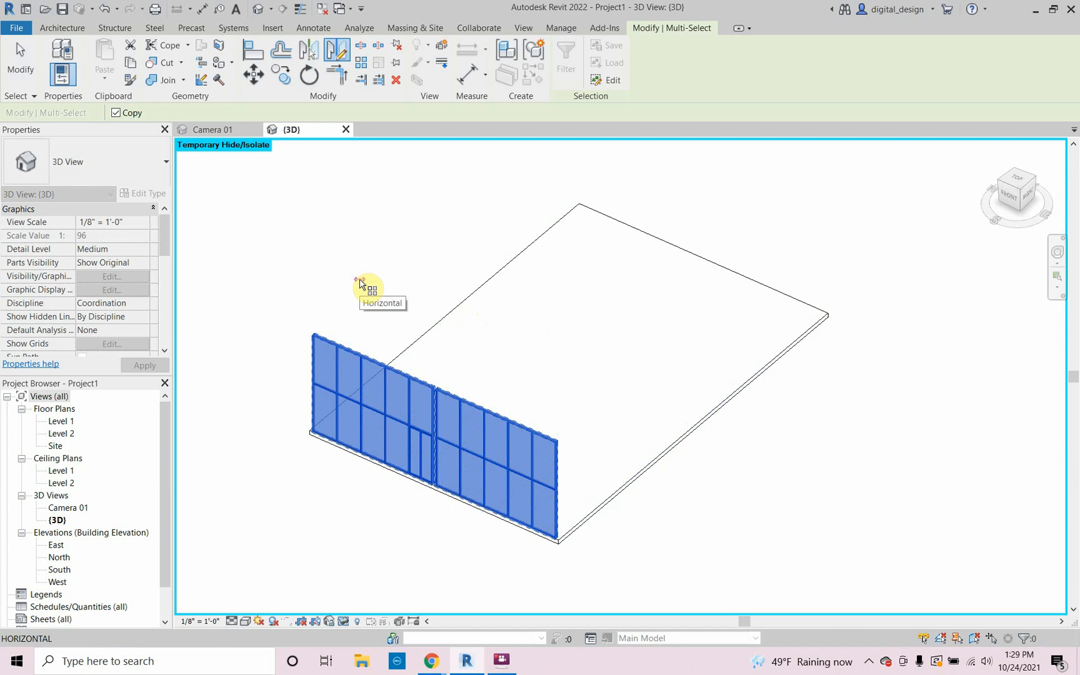
left_click(359, 282)
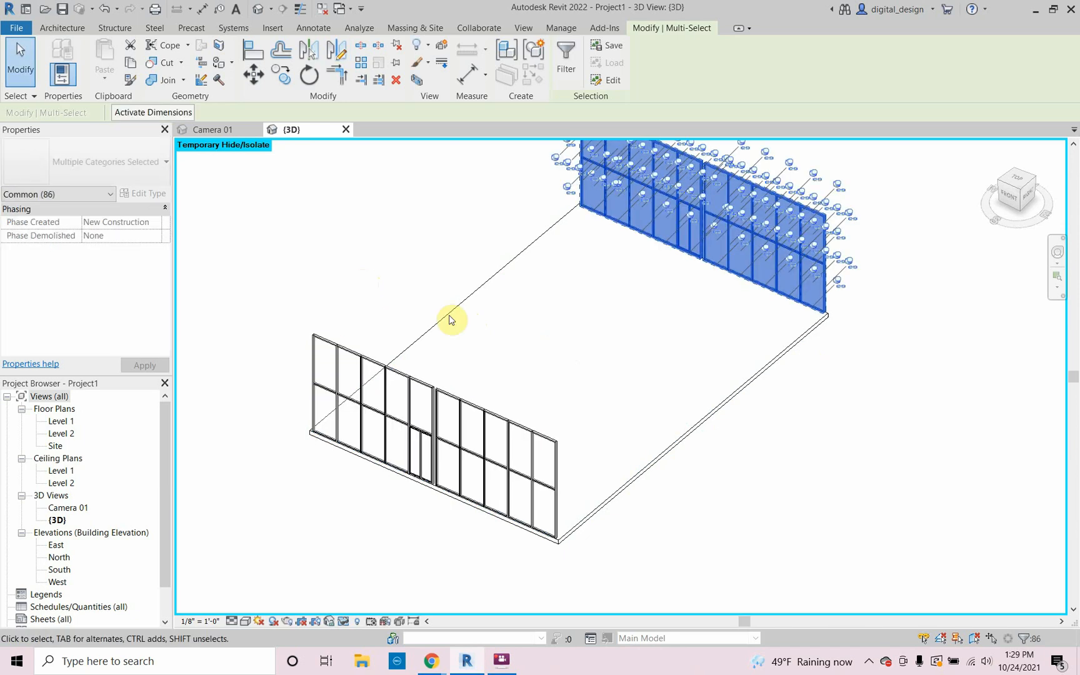
left_click(875, 374)
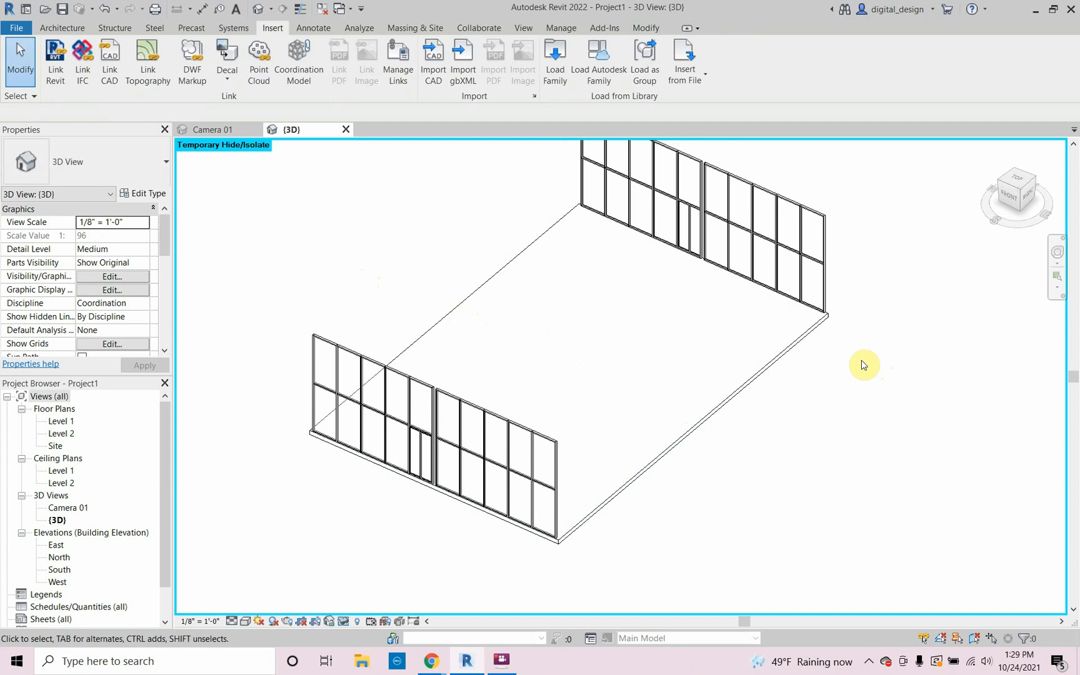
Check the mirrored storefront on the slab's rear edge and restore the visibility of all hidden elements in the 3D view.
middle_click_drag(849, 410, 671, 260, "shift")
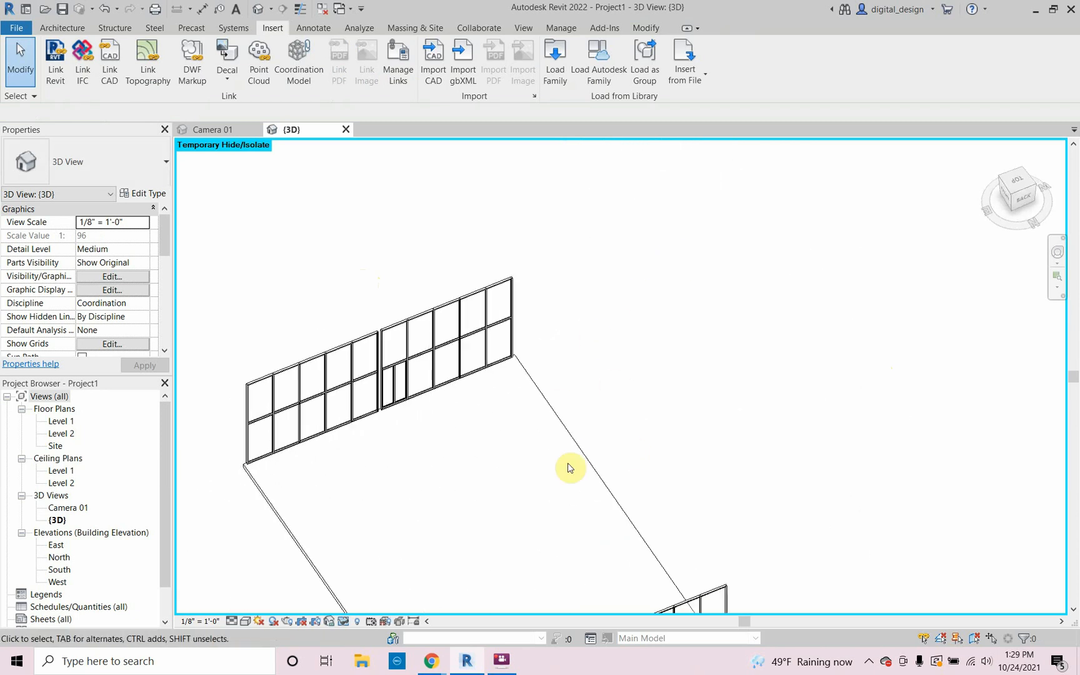
middle_click_drag(563, 469, 577, 283)
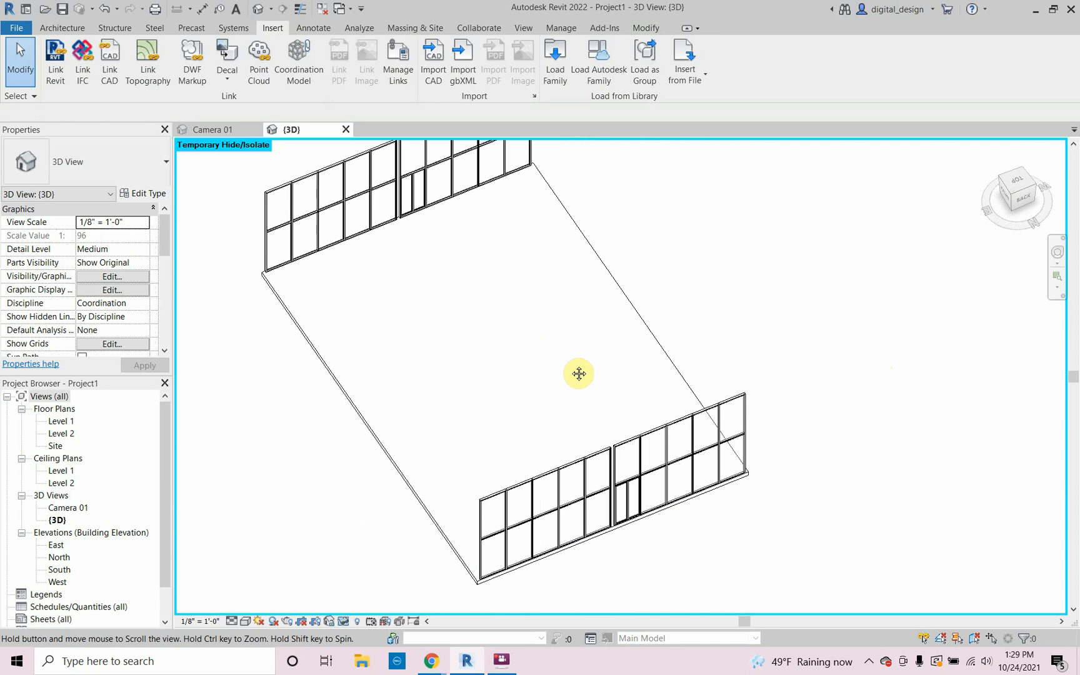
scroll(530, 573, "up", 2)
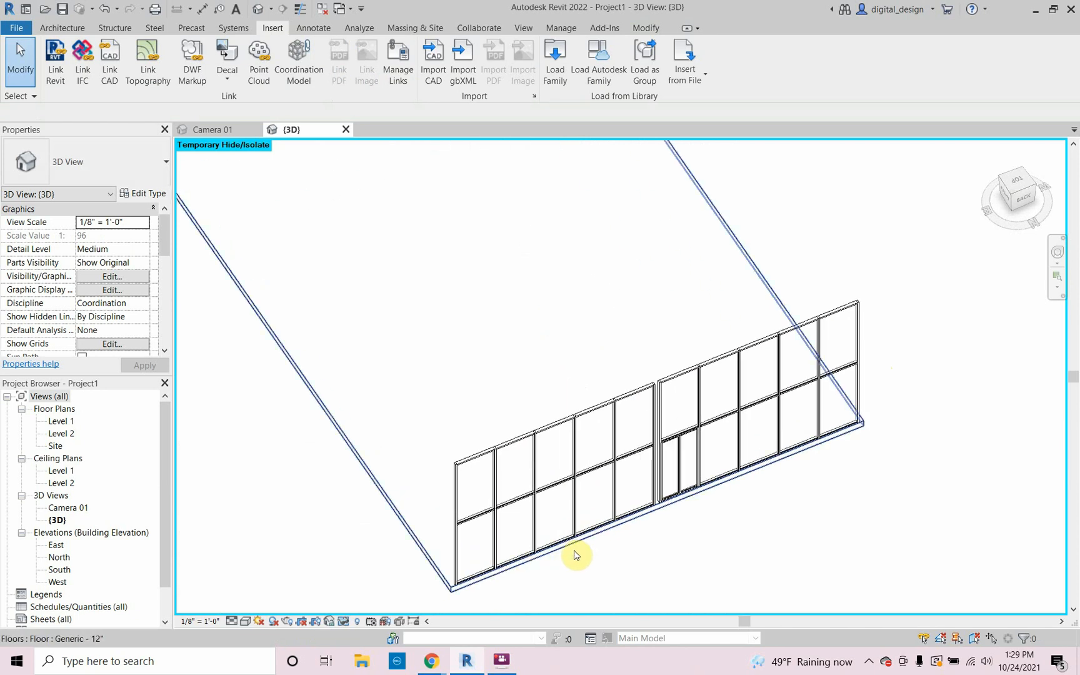
key("h")
key("r")
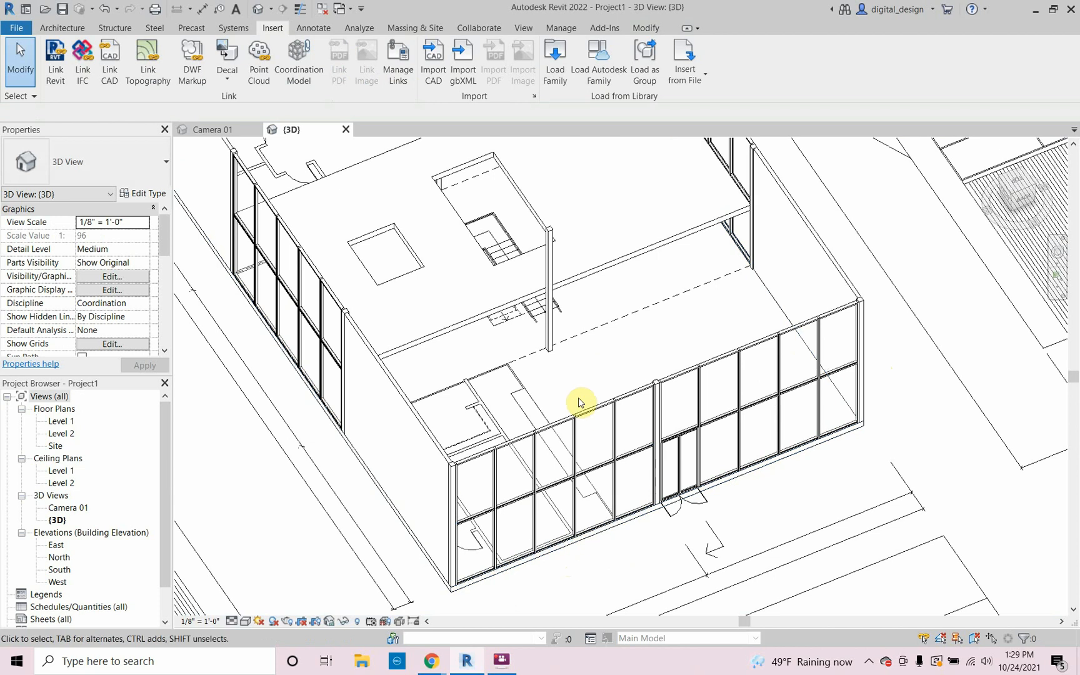
Compare the rear storefront with the hatched areas and door in the linked CAD rear elevation drawing.
scroll(579, 405, "down", 5)
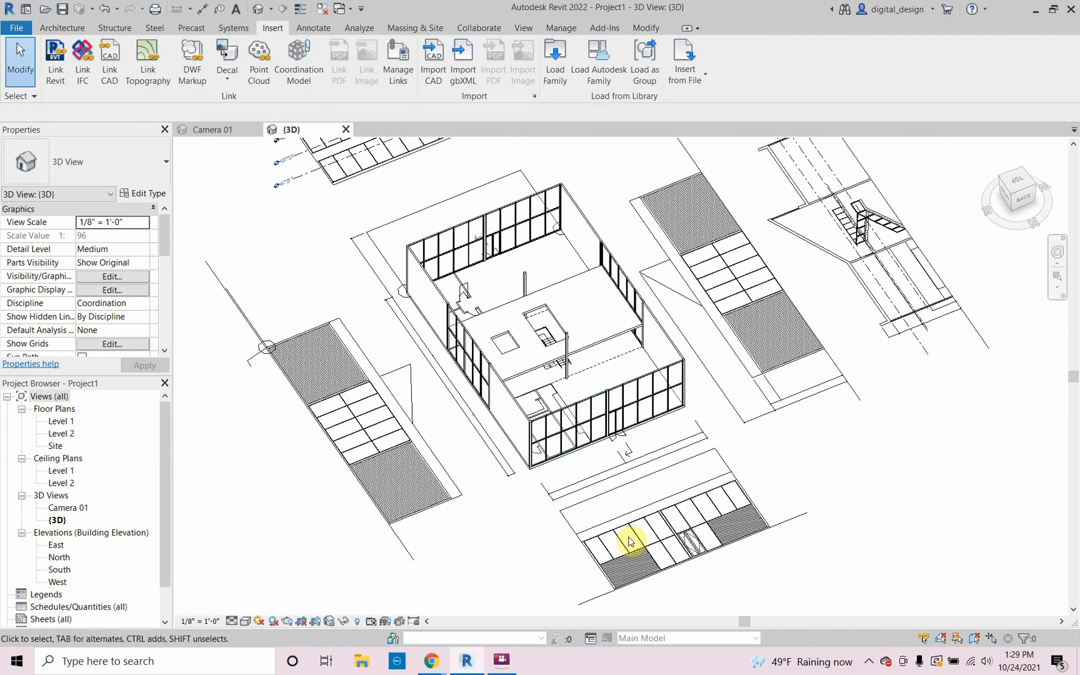
middle_click_drag(630, 544, 615, 478, "shift")
scroll(615, 477, "up", 3)
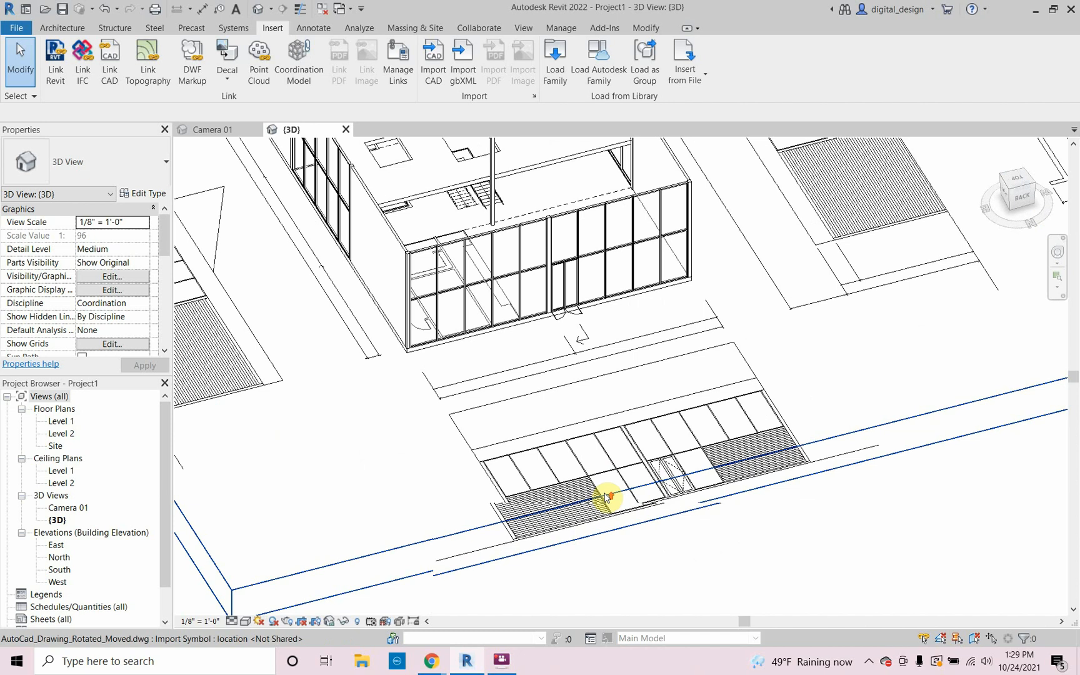
scroll(604, 485, "up", 2)
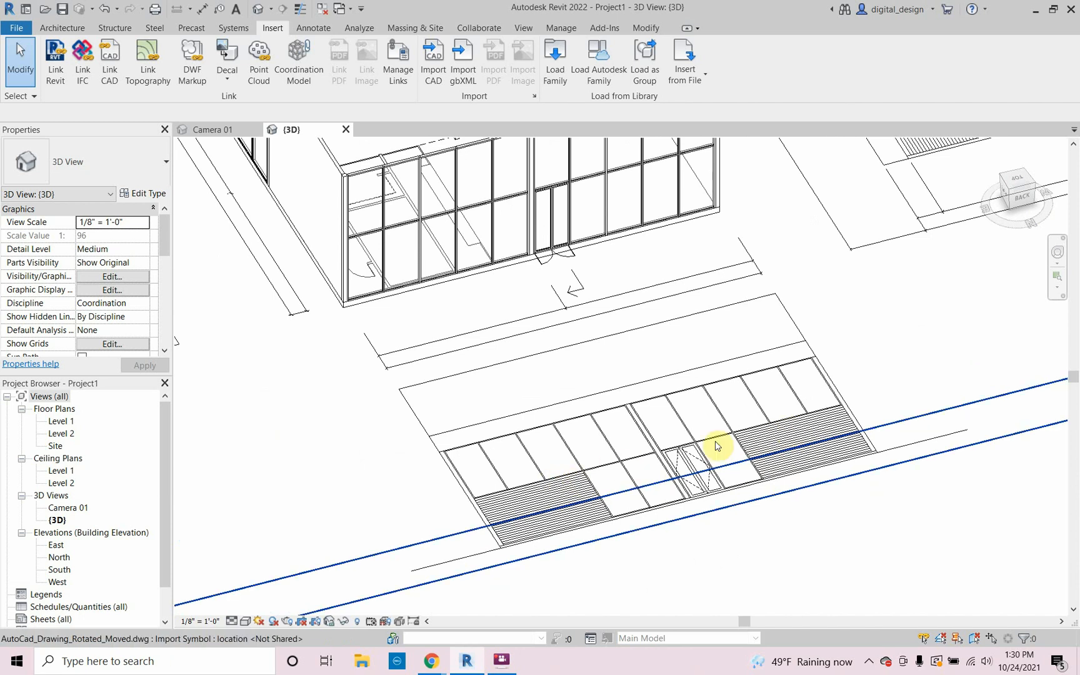
middle_click_drag(584, 273, 562, 385, "shift")
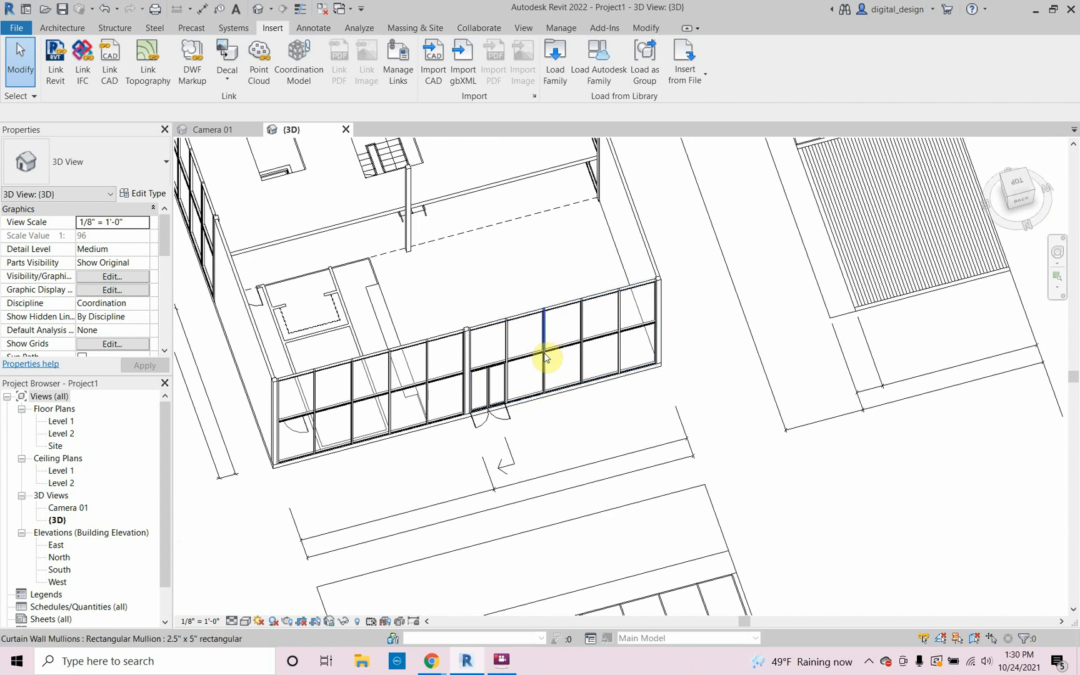
left_click(580, 385)
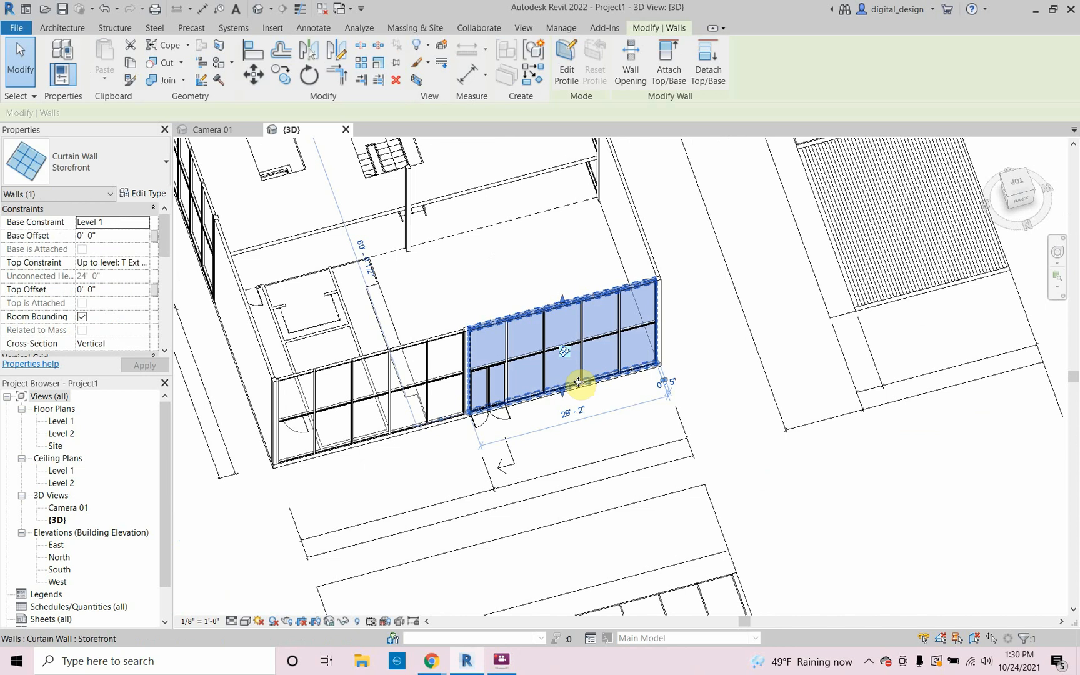
key("h")
key("i")
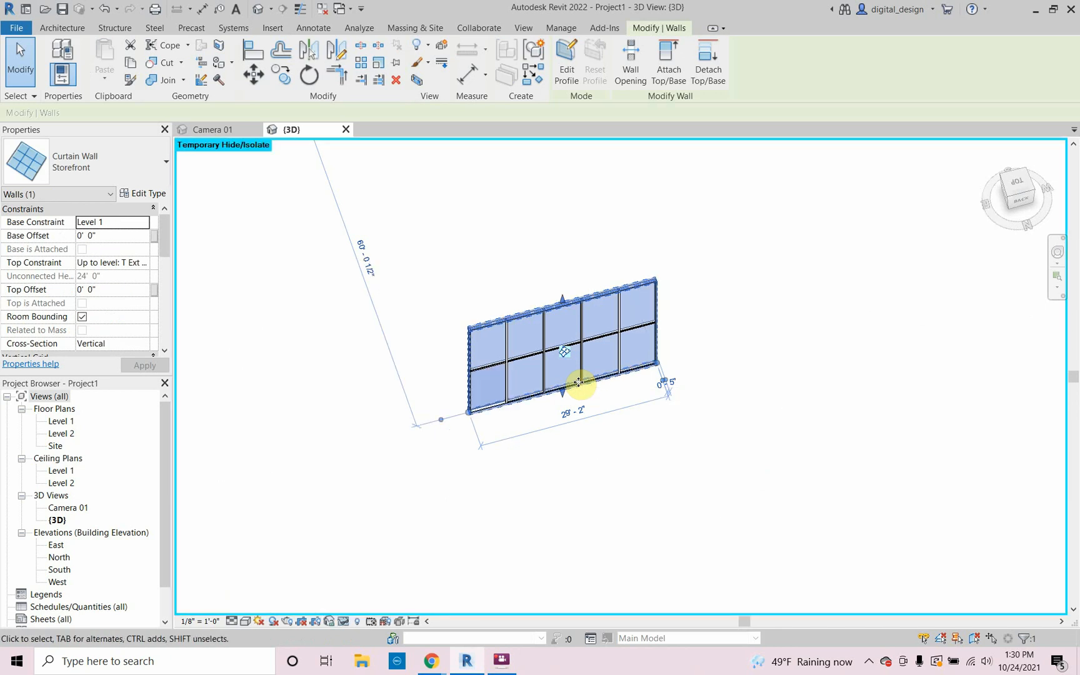
left_click(745, 452)
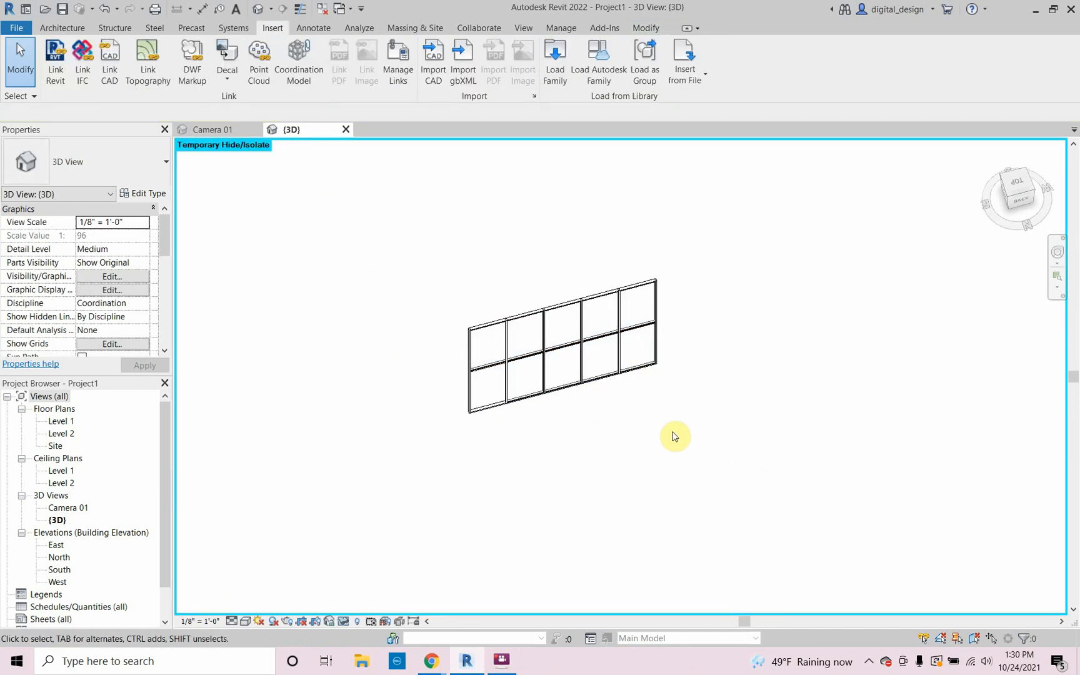
key("h")
key("r")
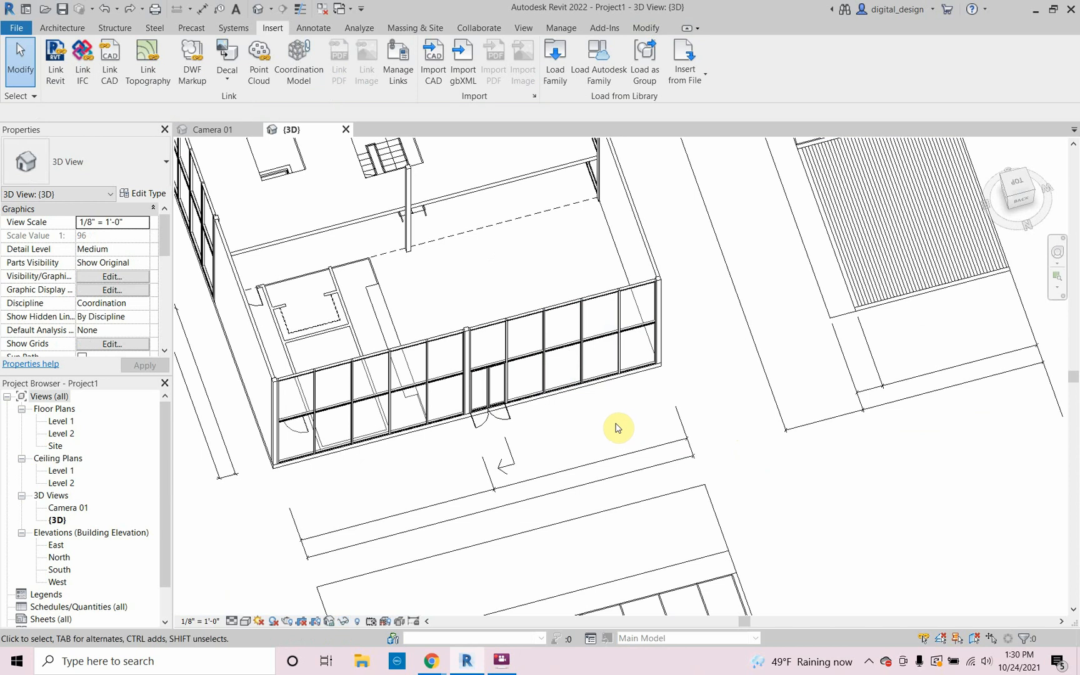
Temporarily isolate the rear double door together with its host storefront wall in the 3D view.
scroll(595, 426, "down", 3)
scroll(579, 512, "down", 3)
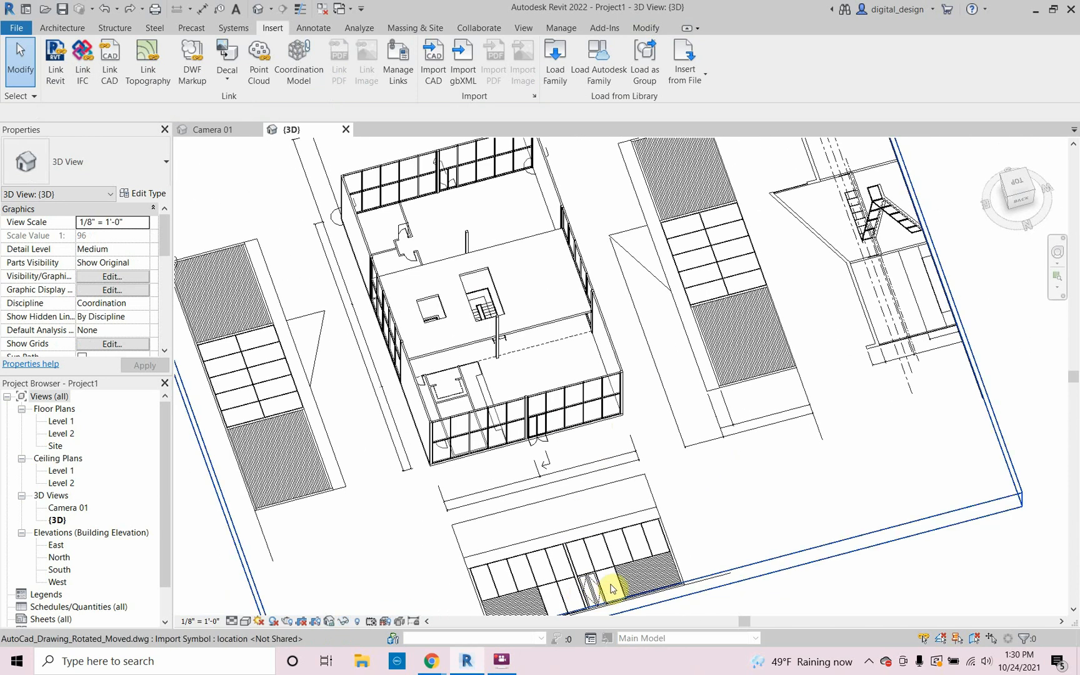
scroll(555, 453, "up", 5)
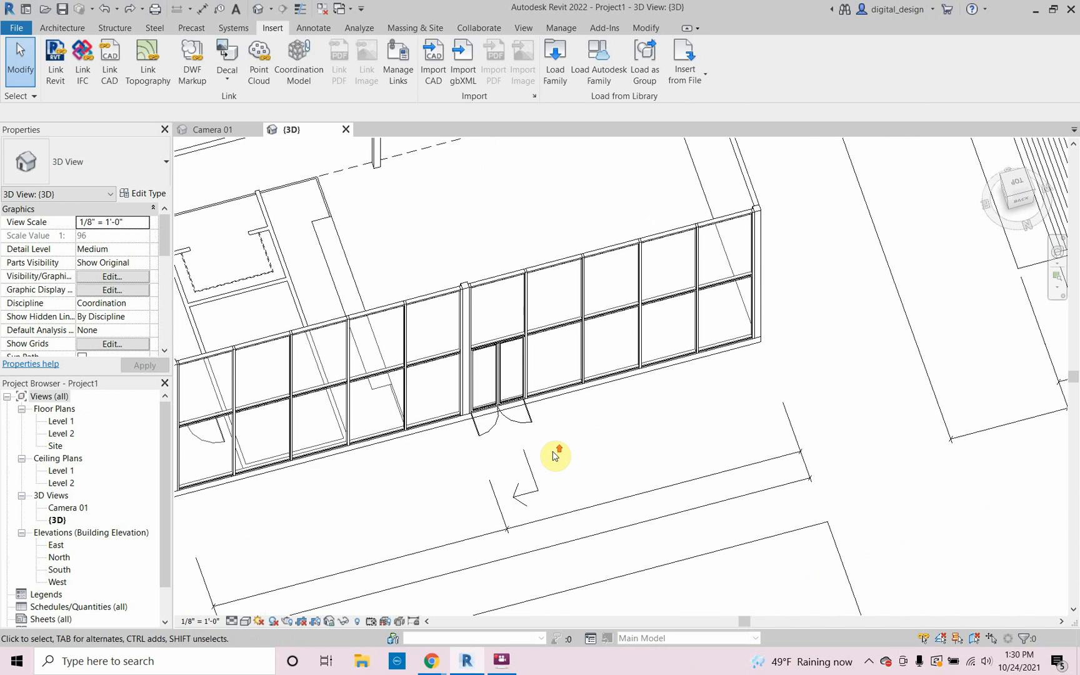
left_click(514, 392)
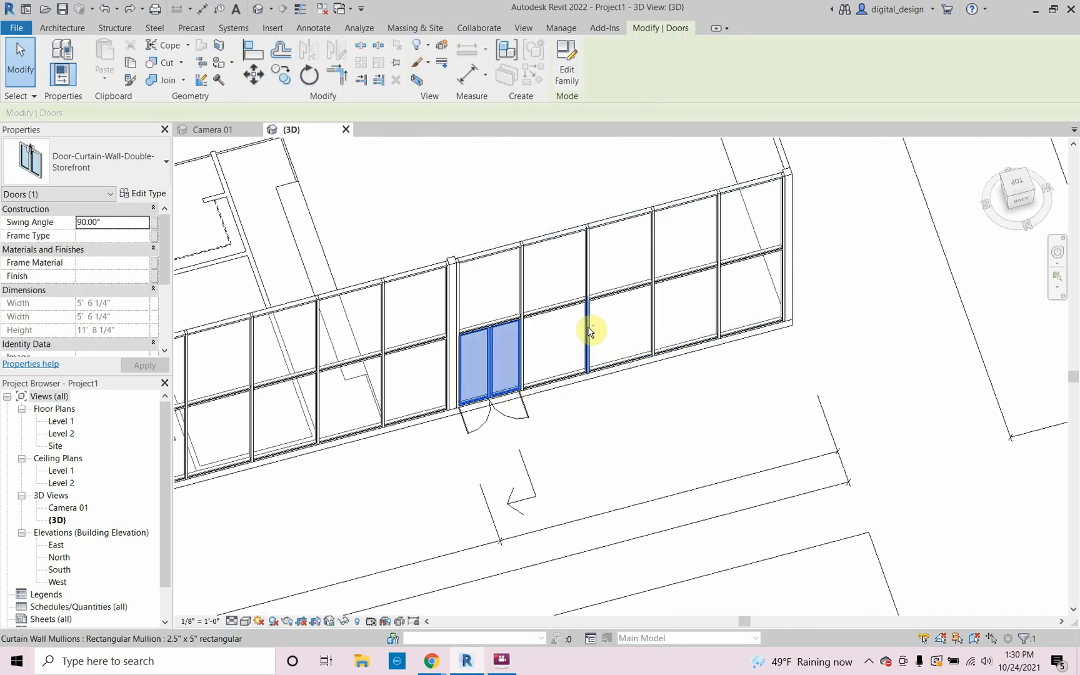
left_click(610, 370, "ctrl")
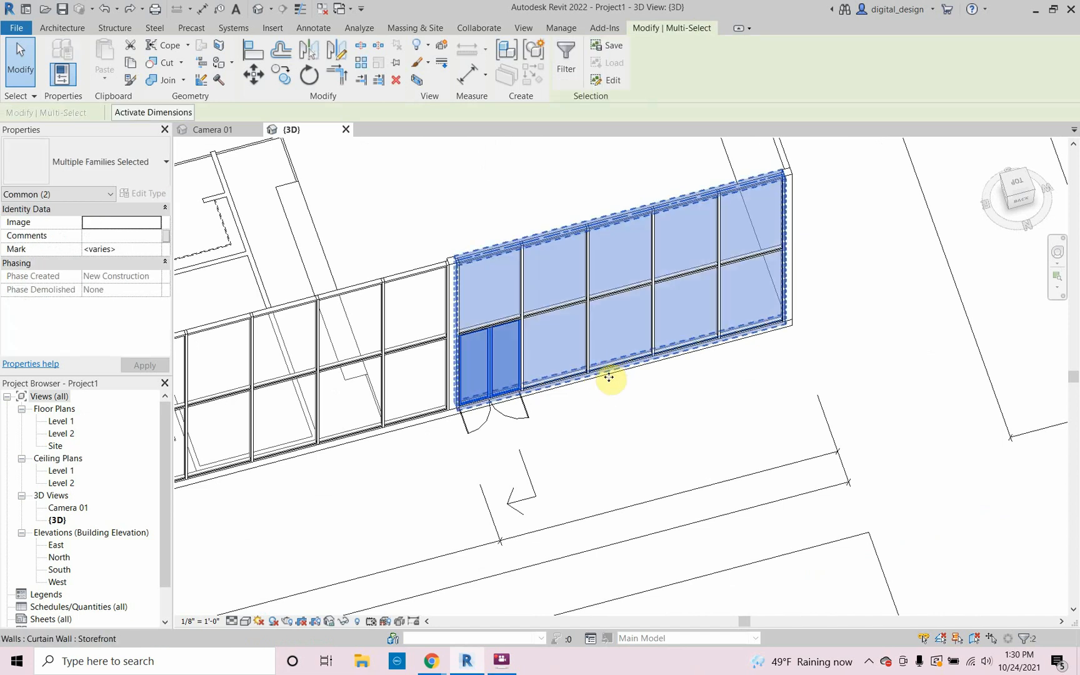
key("h")
key("i")
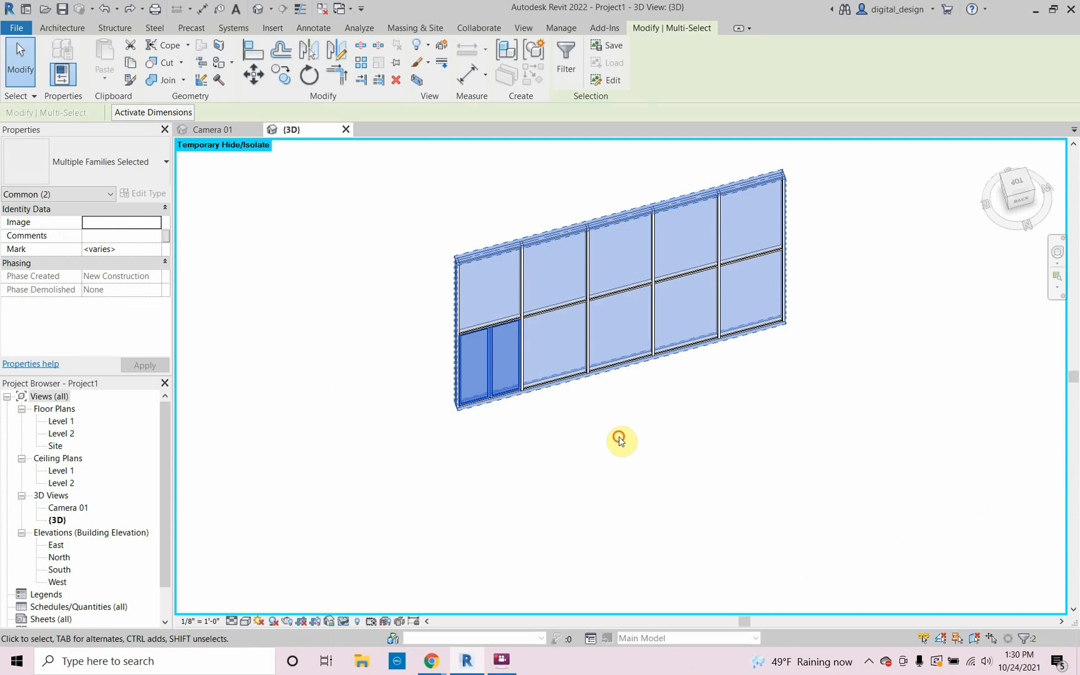
left_click(620, 441)
Orient the 3D view to the Back face and open the isolated storefront wall's profile for editing.
scroll(815, 430, "up", 2)
middle_click_drag(798, 442, 790, 539)
middle_click_drag(733, 499, 727, 468, "shift")
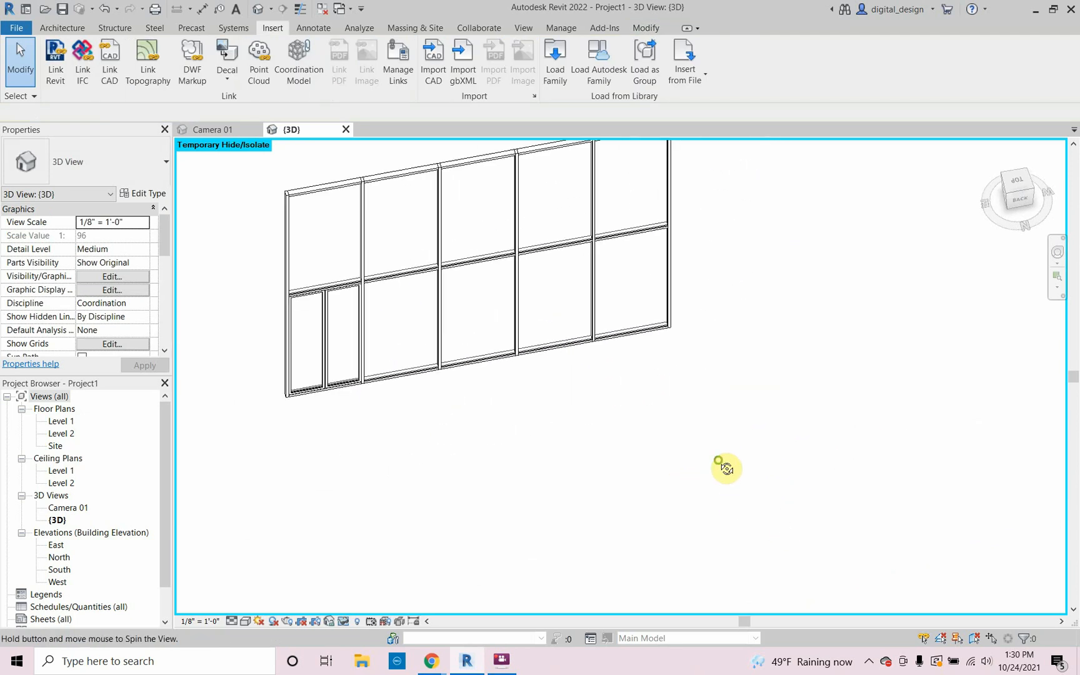
left_click(1020, 202)
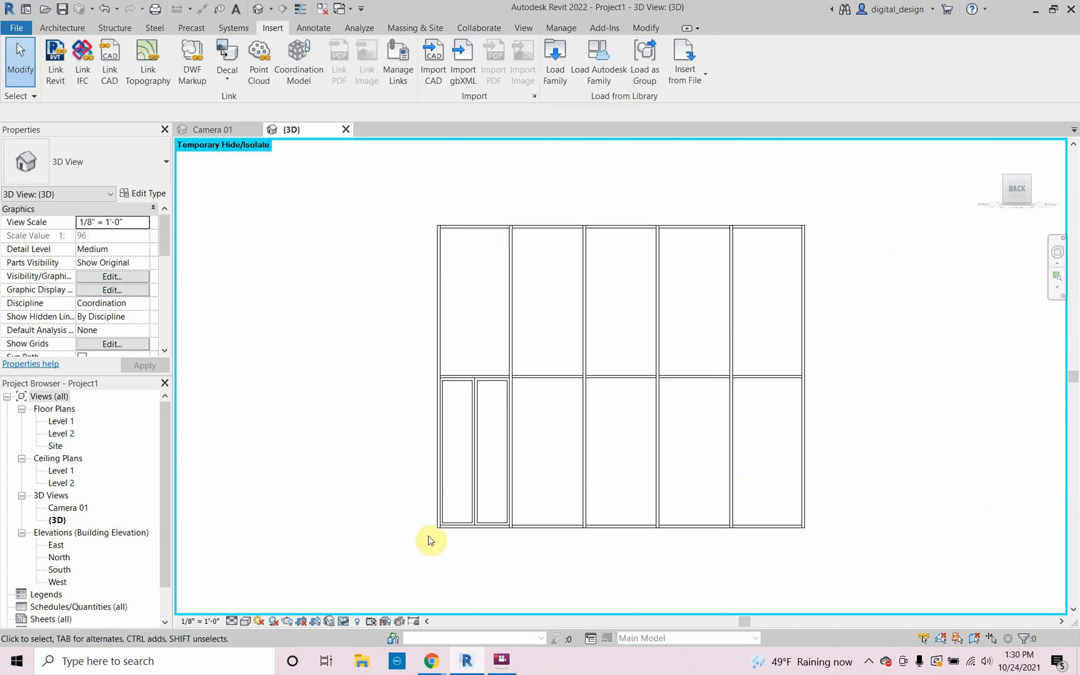
left_click(546, 530)
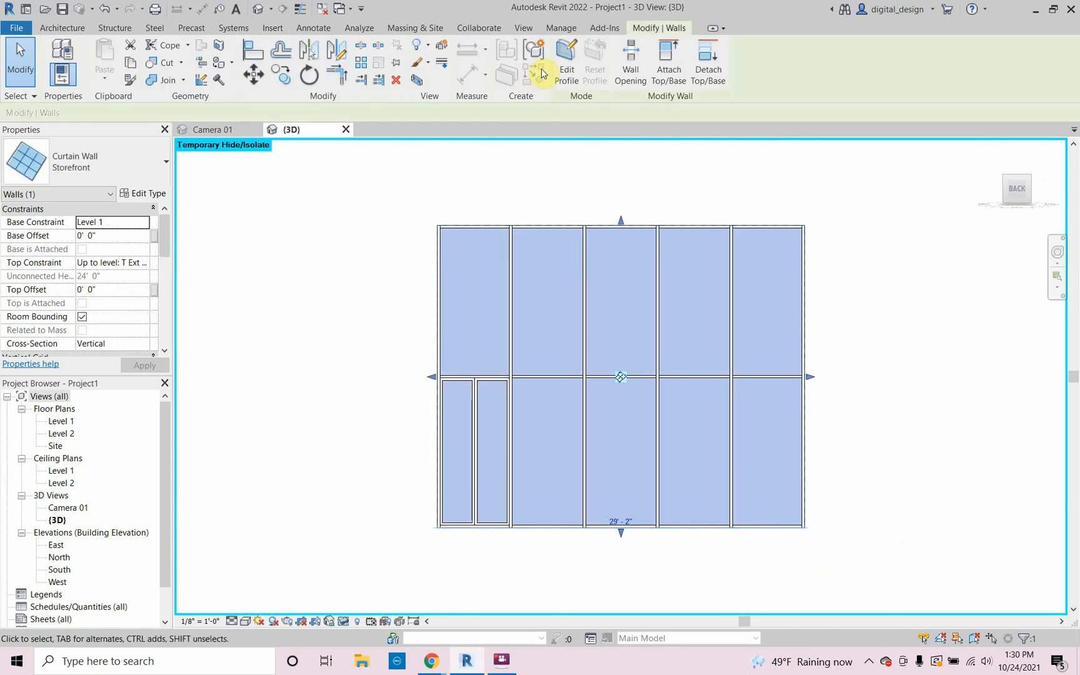
left_click(567, 61)
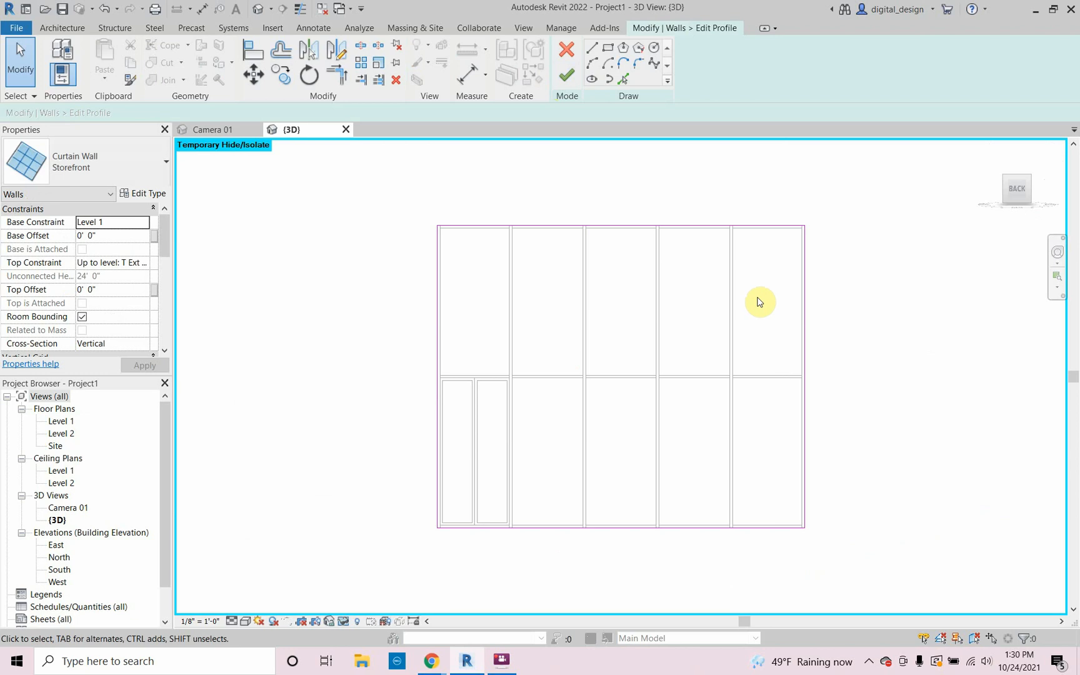
Try a sloping wall top that shortens the side edge to about 16' 9", removing constraints, and undo the finished profile and its edits.
left_click(776, 226)
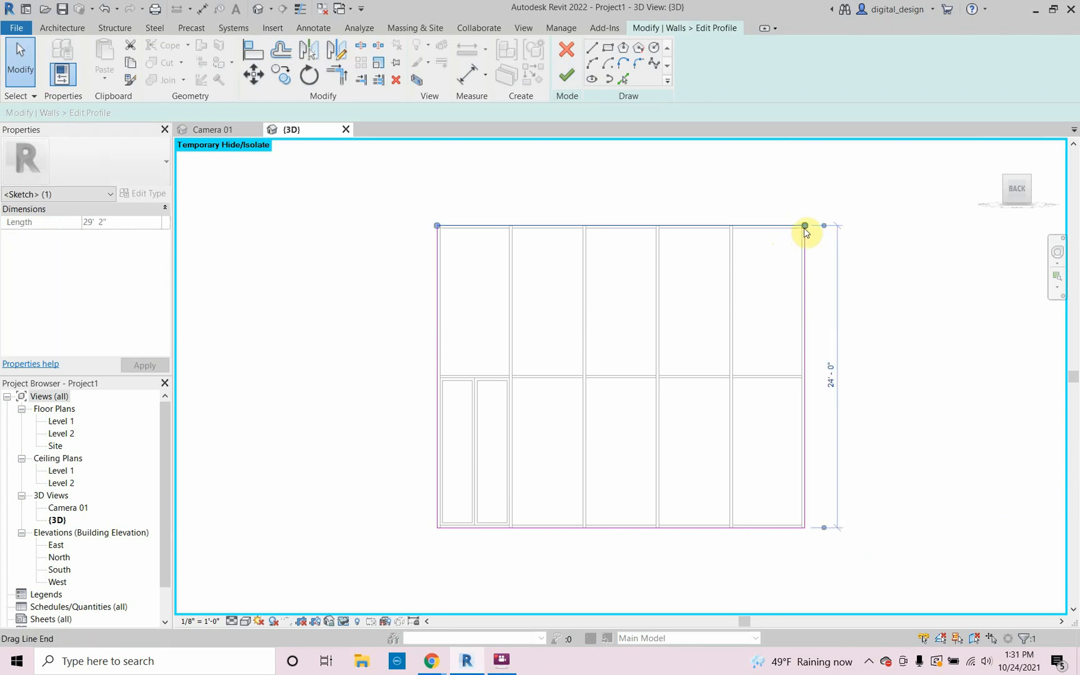
left_click_drag(805, 227, 806, 317)
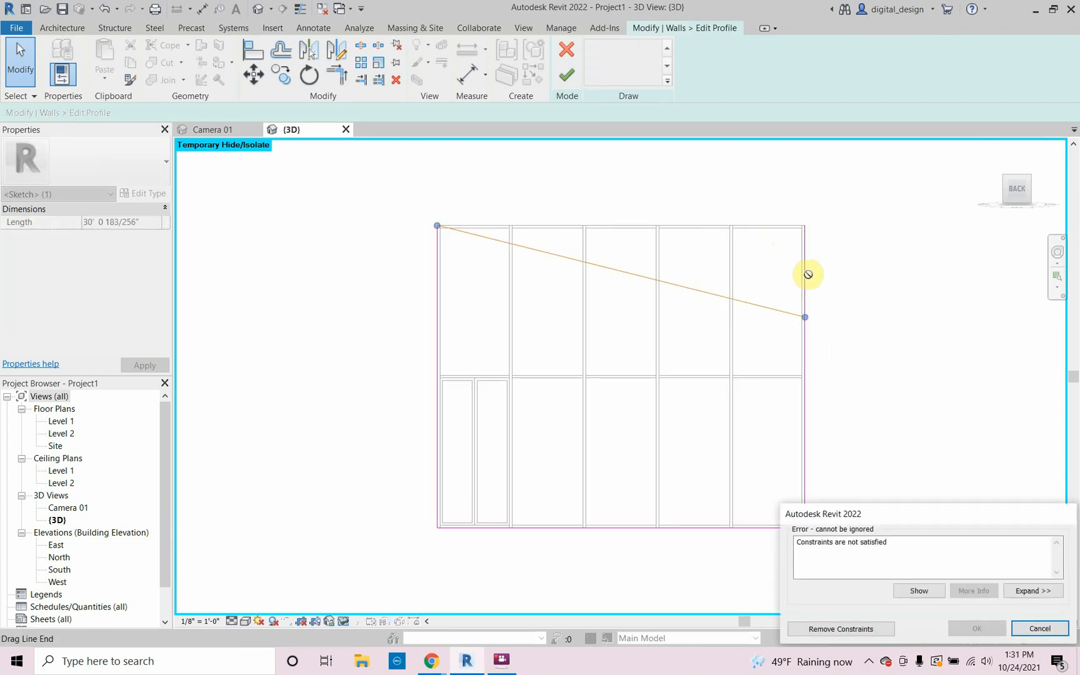
left_click(863, 629)
left_click(807, 267)
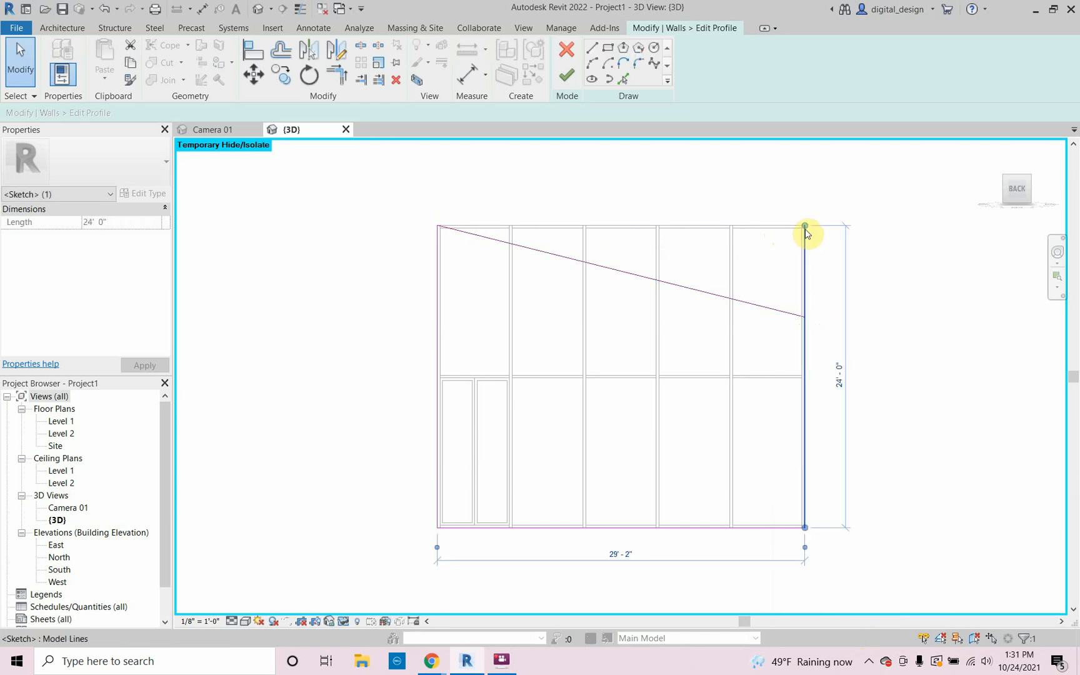
left_click_drag(806, 230, 806, 318)
left_click(566, 77)
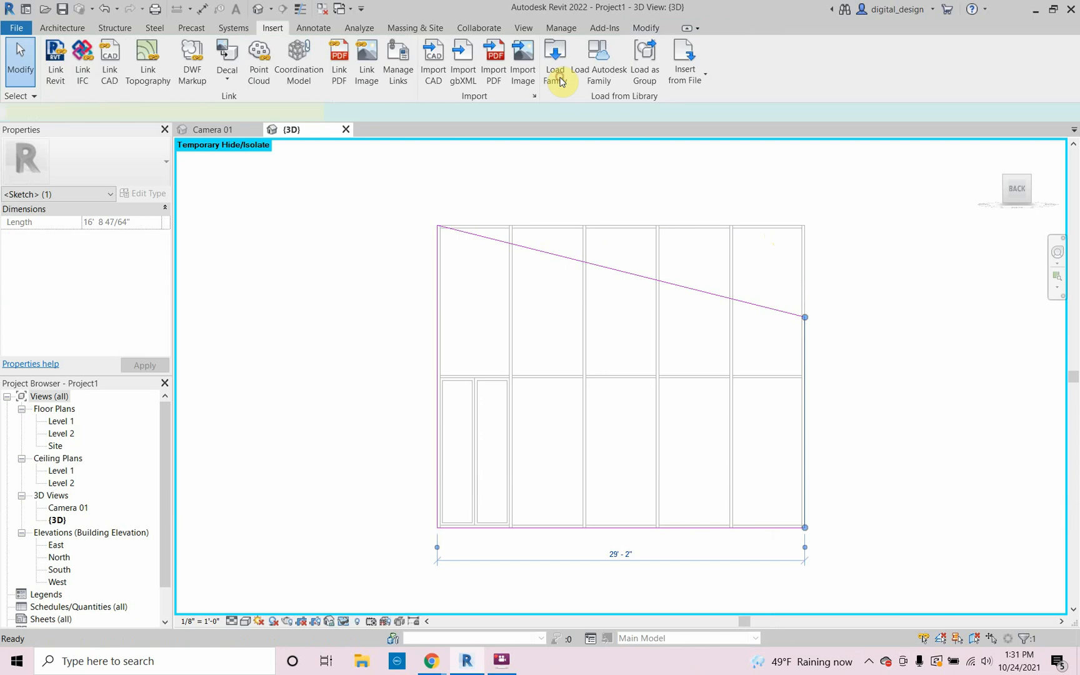
left_click(350, 367)
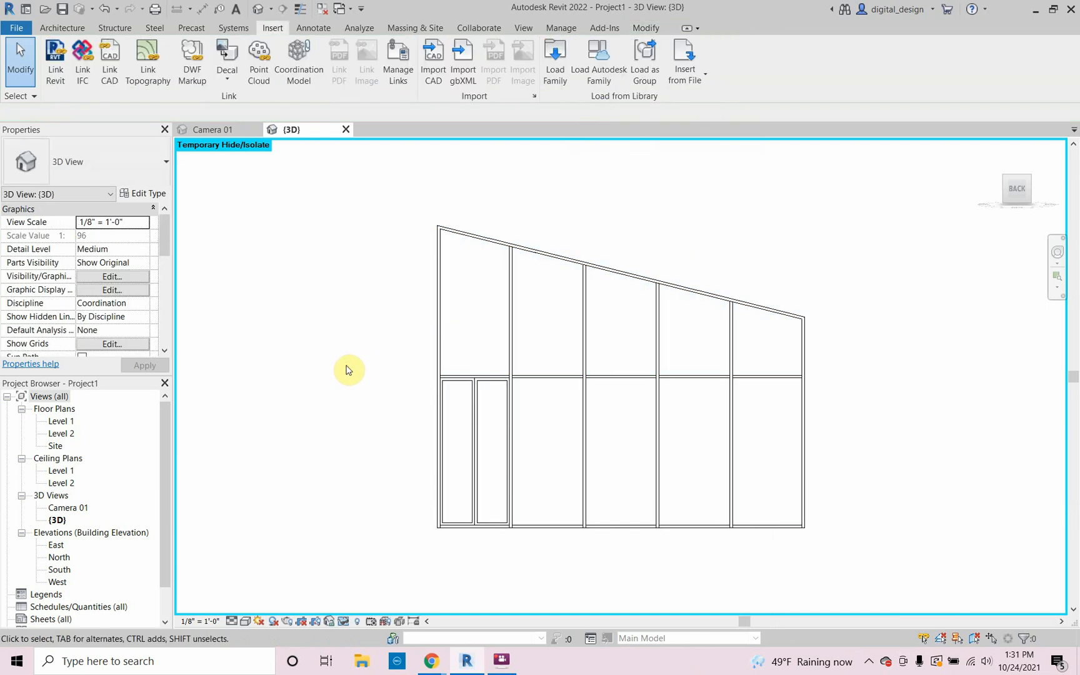
key("ctrl+z")
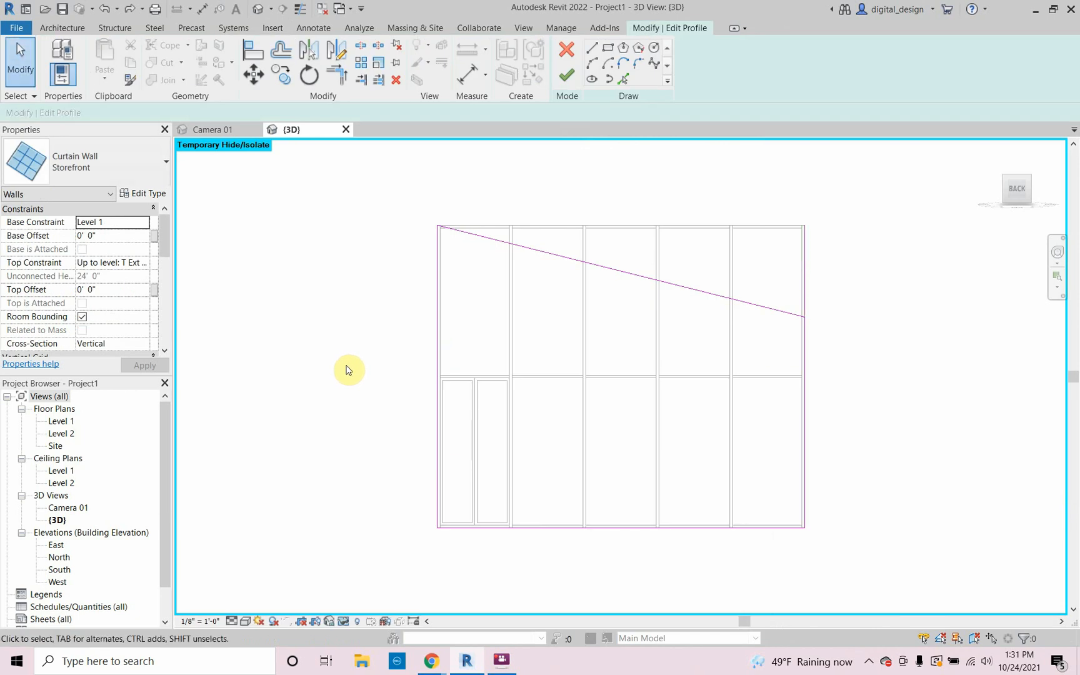
key("ctrl+z")
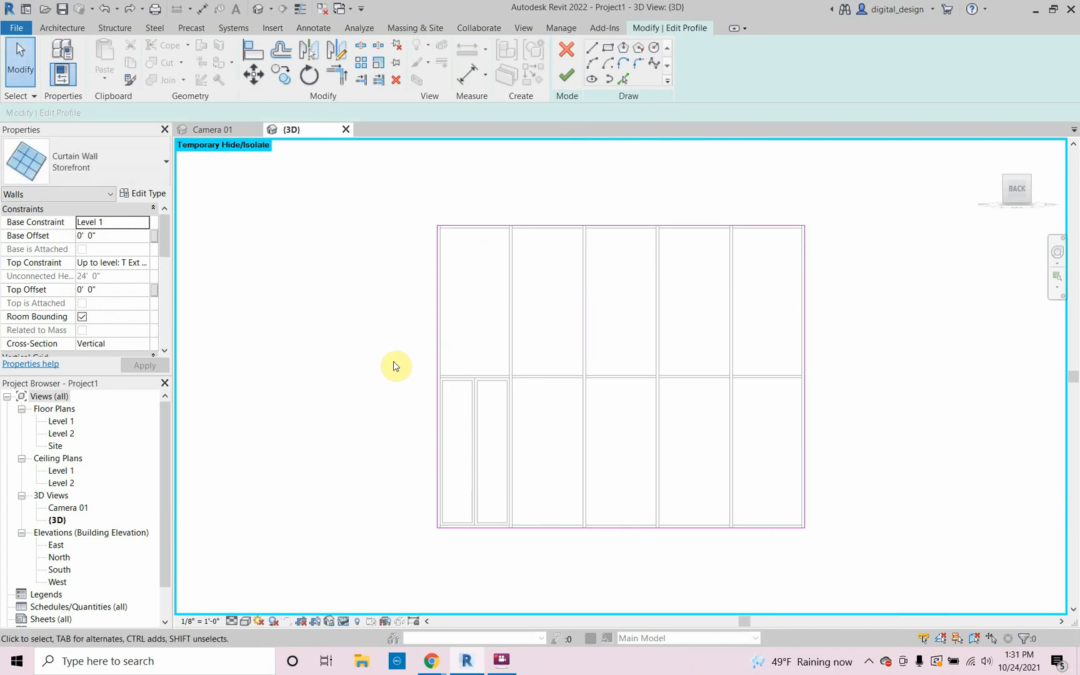
Sketch a 12' 0" vertical line up from the bottom edge at the second interior mullion from the door, and a horizontal line to the far side edge.
left_click(598, 48)
left_click(588, 529)
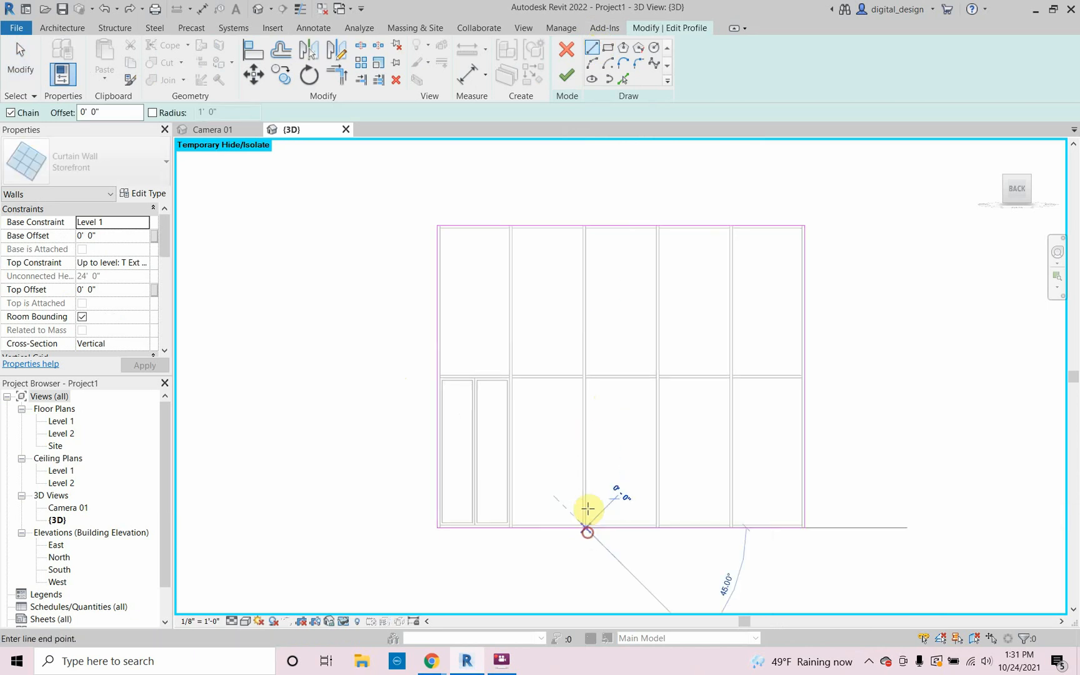
left_click(588, 377)
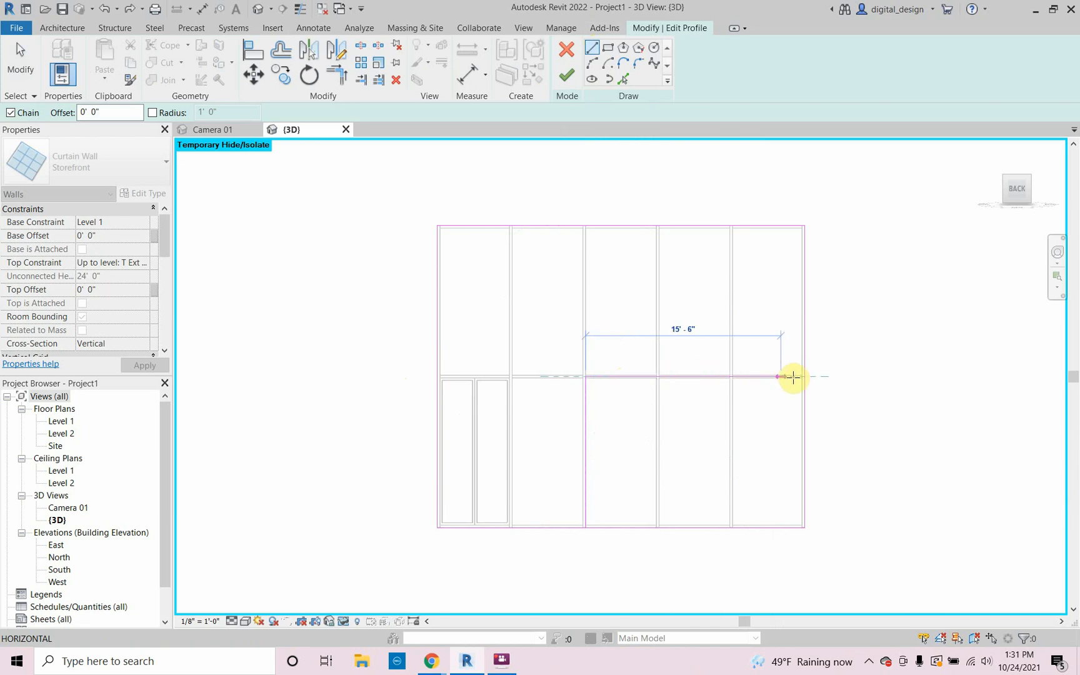
left_click(807, 377)
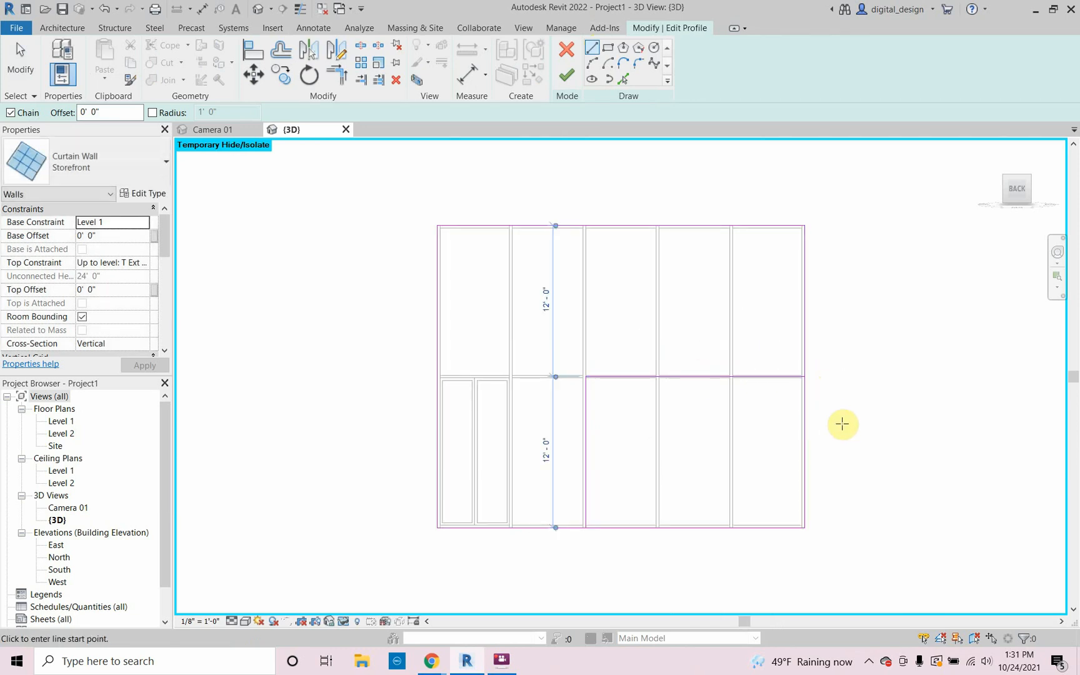
key("Escape")
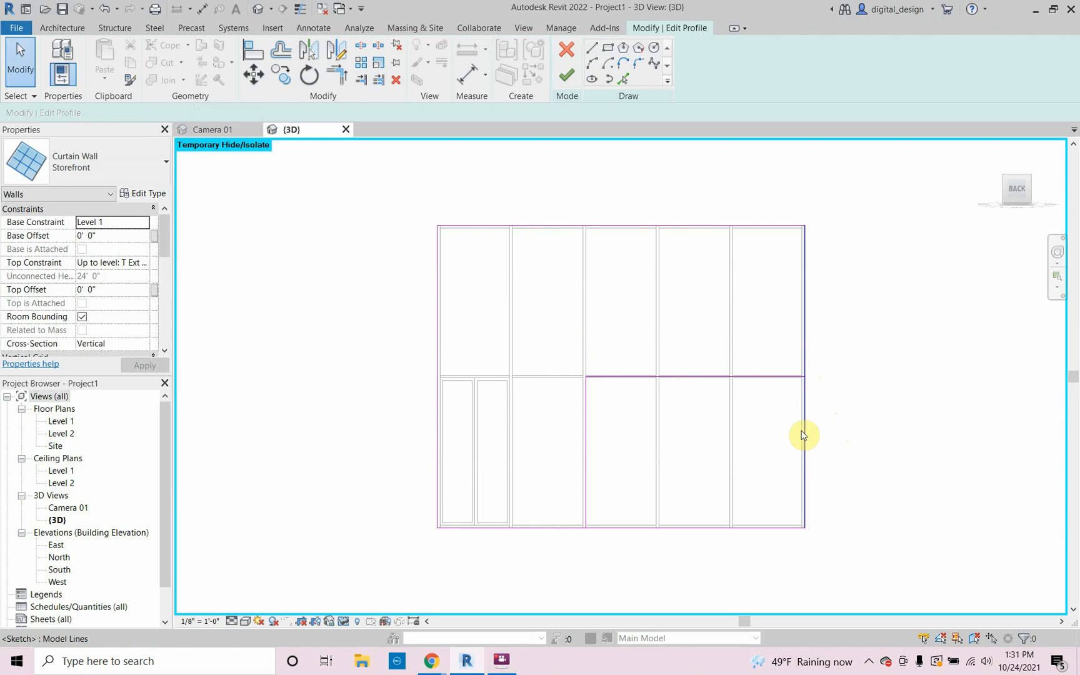
Shorten the profile's far side edge to the horizontal line and its bottom edge to 11' 9 1/4", meeting the vertical line.
left_click(805, 441)
mouse_move(805, 527)
left_mouse_down()
mouse_move(804, 379)
mouse_move(804, 387)
left_mouse_up()
left_click(774, 527)
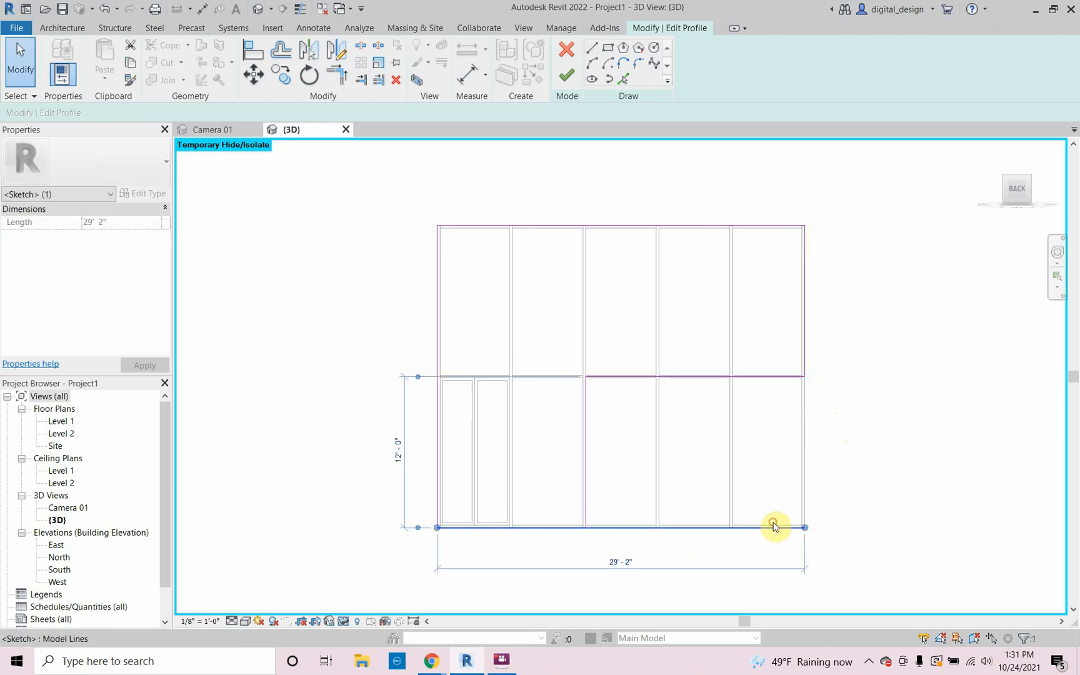
mouse_move(804, 530)
left_mouse_down()
mouse_move(611, 518)
mouse_move(588, 527)
left_mouse_up()
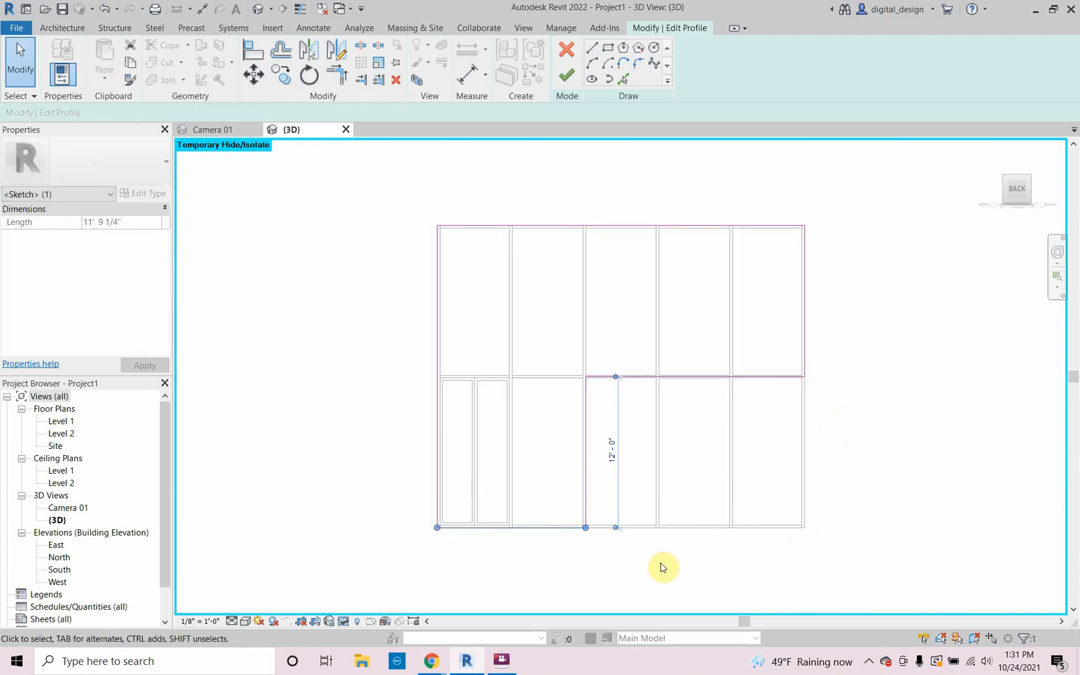
left_click(662, 568)
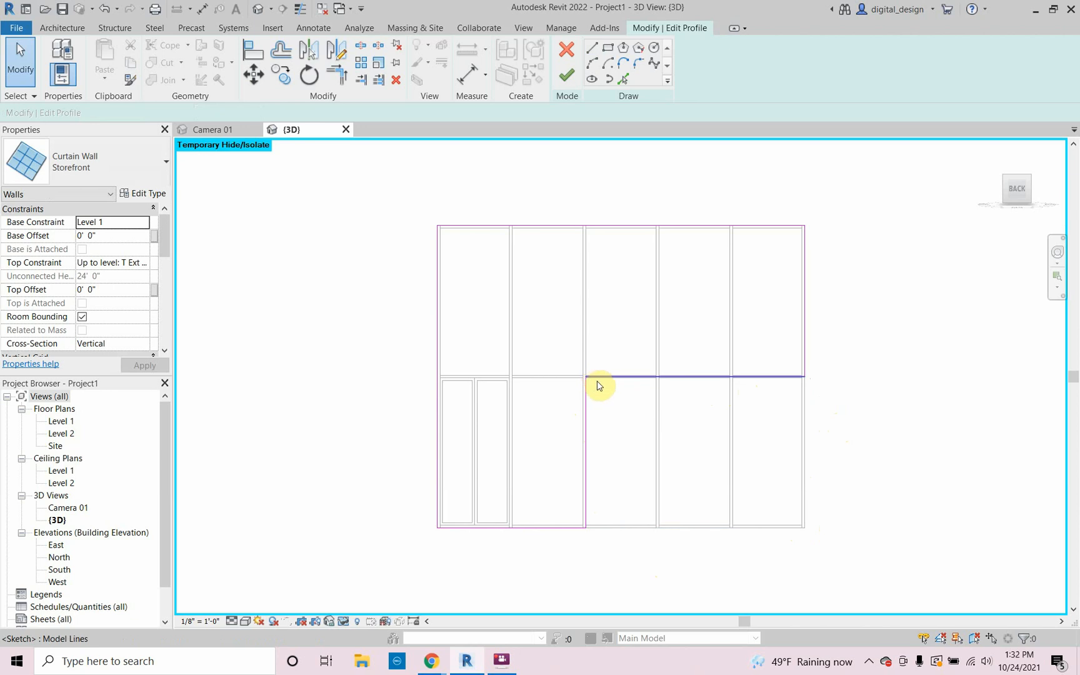
Finish the mirrored storefront wall's notched profile and deselect the wall.
left_click(567, 76)
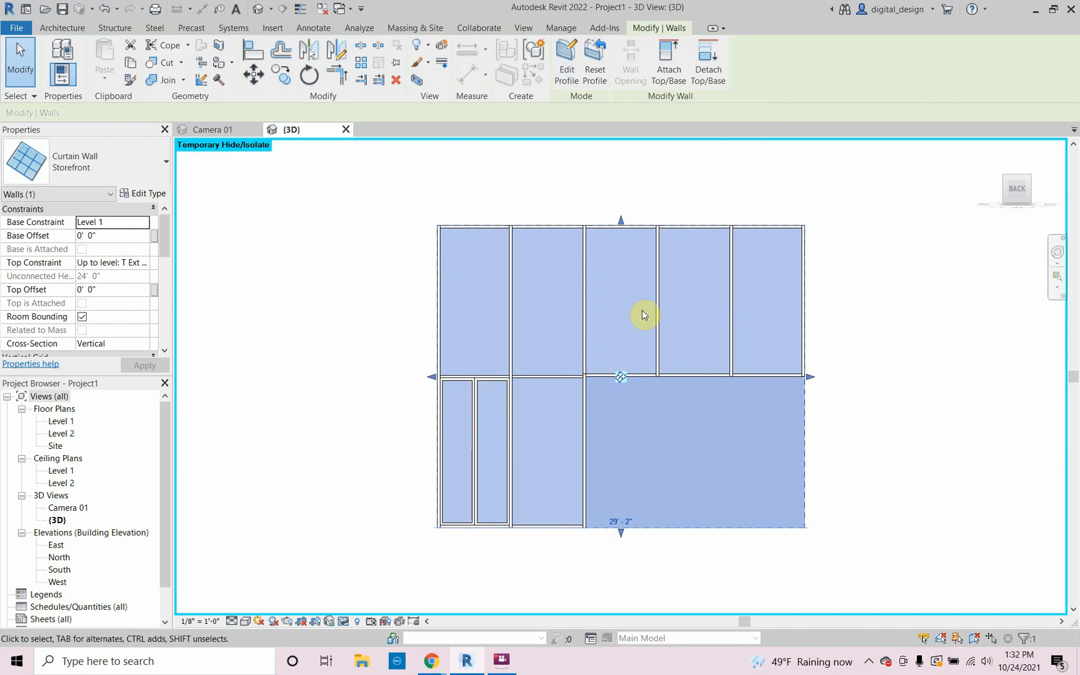
left_click(848, 439)
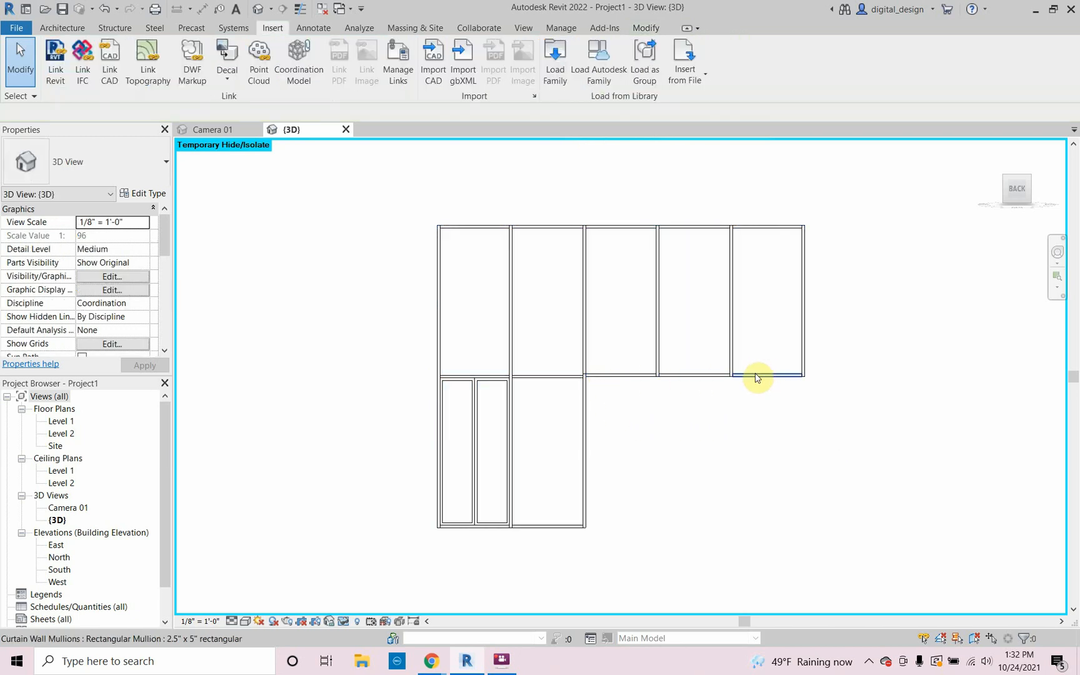
Reopen the notched wall's profile and move its horizontal line down to the lower edge of the middle horizontal mullion.
double_click(645, 445)
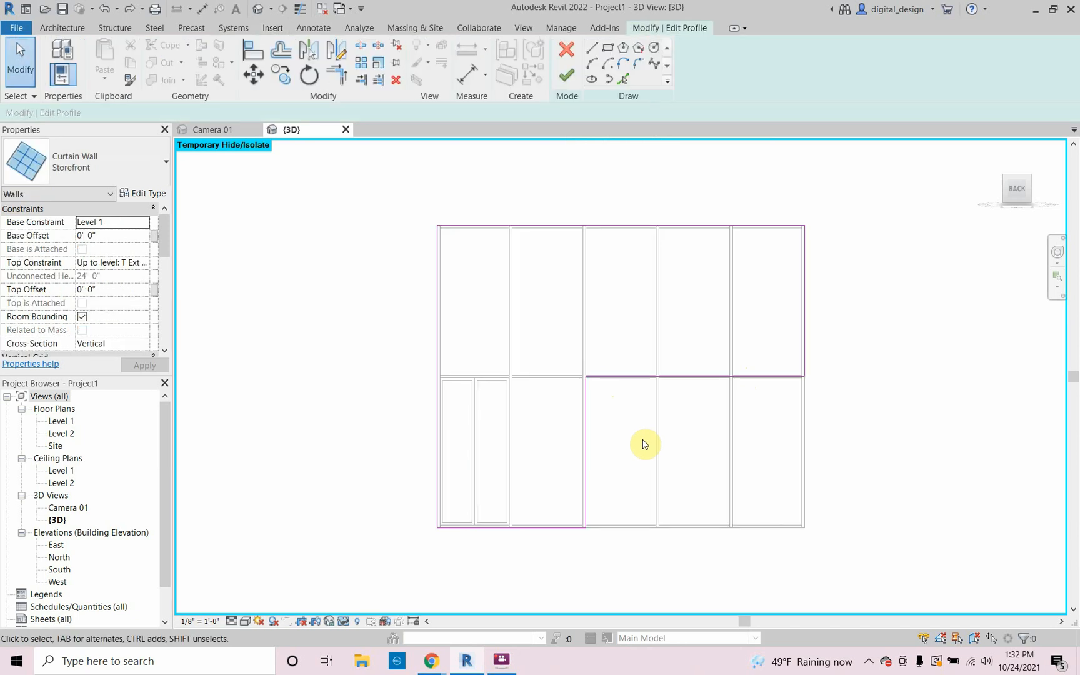
left_click(613, 377)
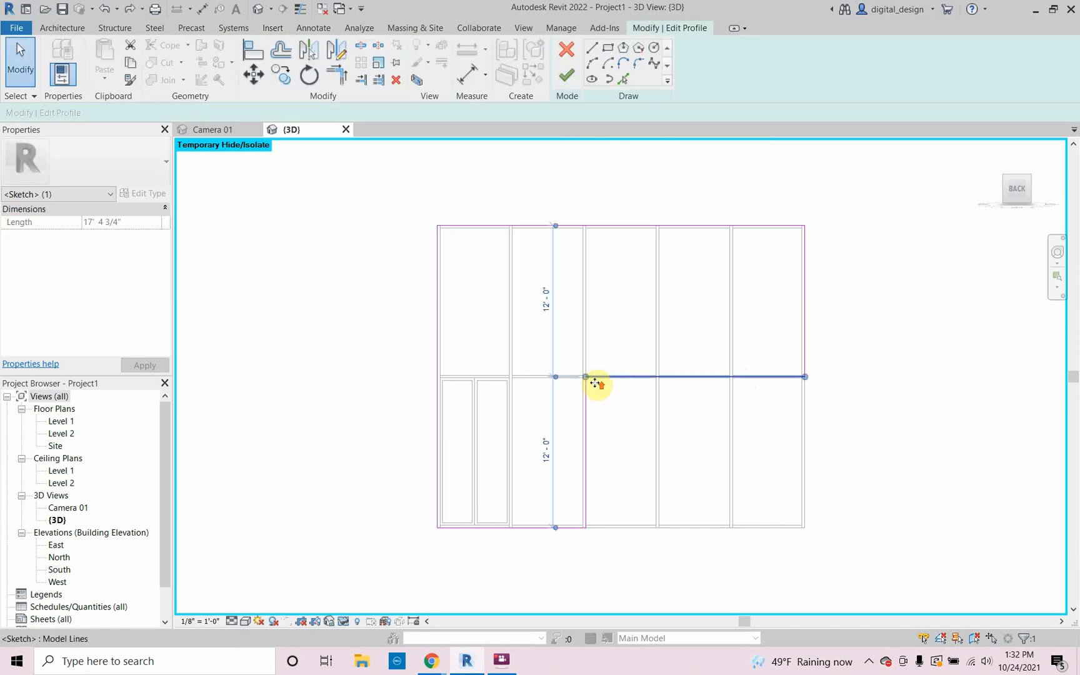
scroll(595, 383, "up", 6)
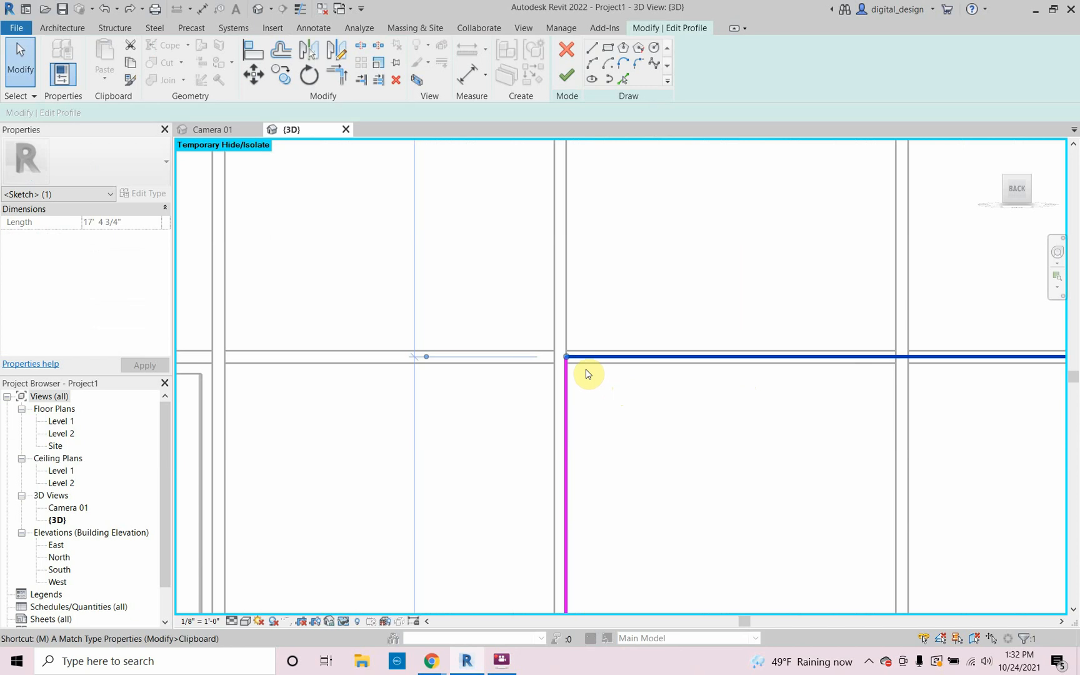
key("m")
key("v")
left_click(566, 357)
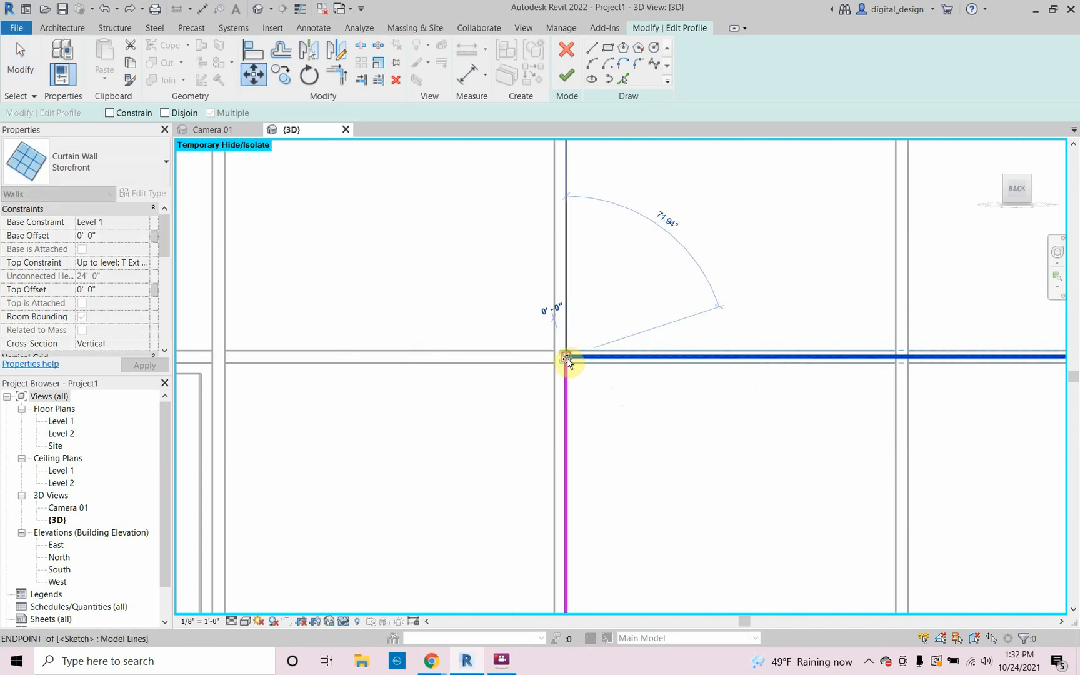
key("Escape")
scroll(518, 366, "down", 3)
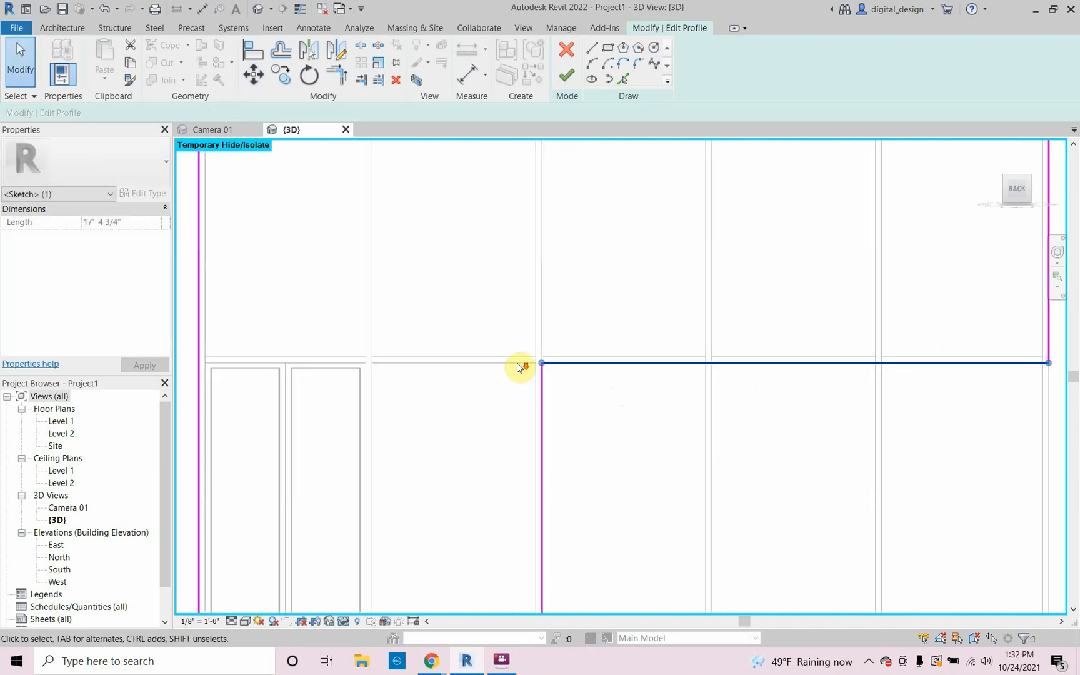
Finish the adjusted storefront profile, dismiss the malformed-panels warning and deselect the wall.
scroll(518, 367, "down", 3)
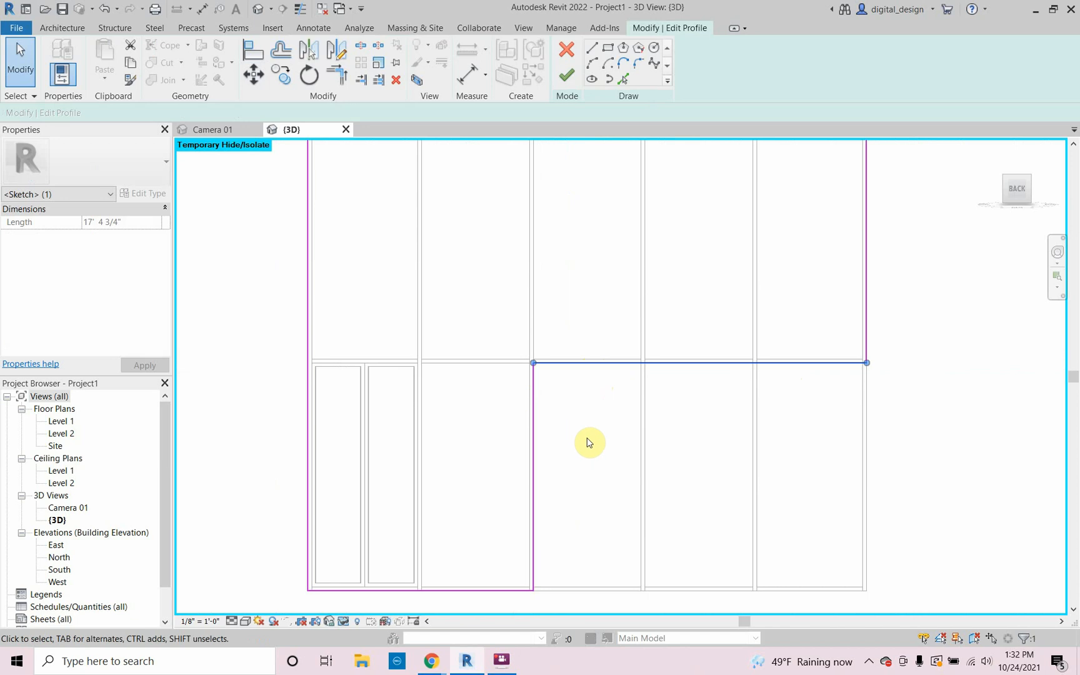
scroll(587, 445, "down", 3)
scroll(591, 448, "up", 1)
mouse_move(590, 444)
middle_mouse_down()
mouse_move(607, 448)
mouse_move(619, 435)
middle_mouse_up()
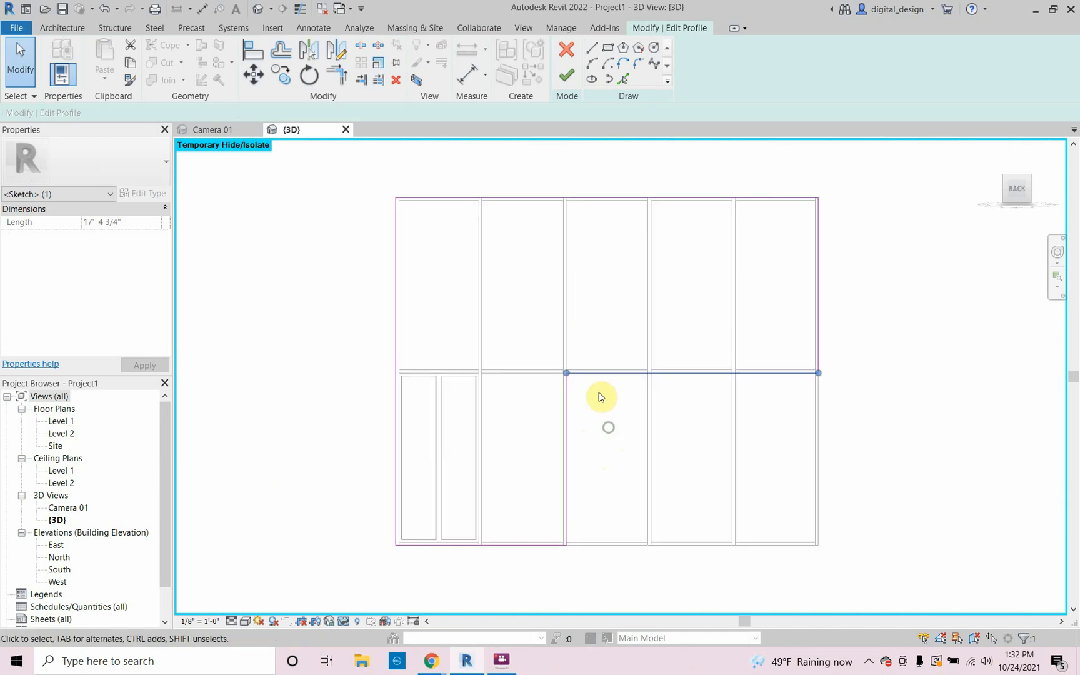
left_click(573, 77)
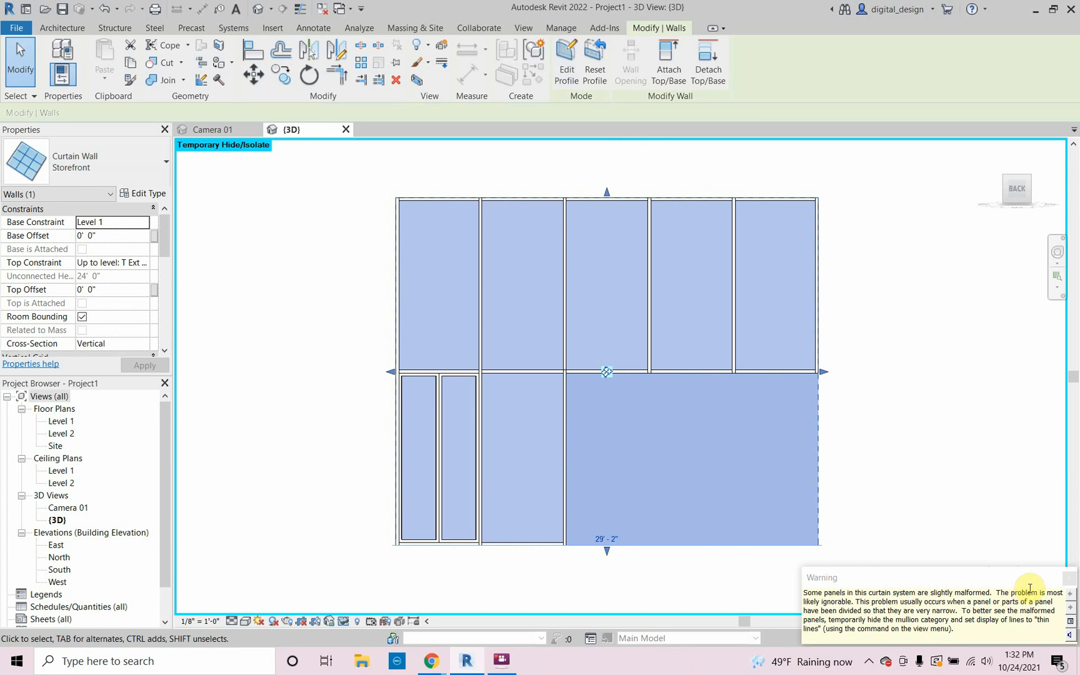
left_click(1069, 580)
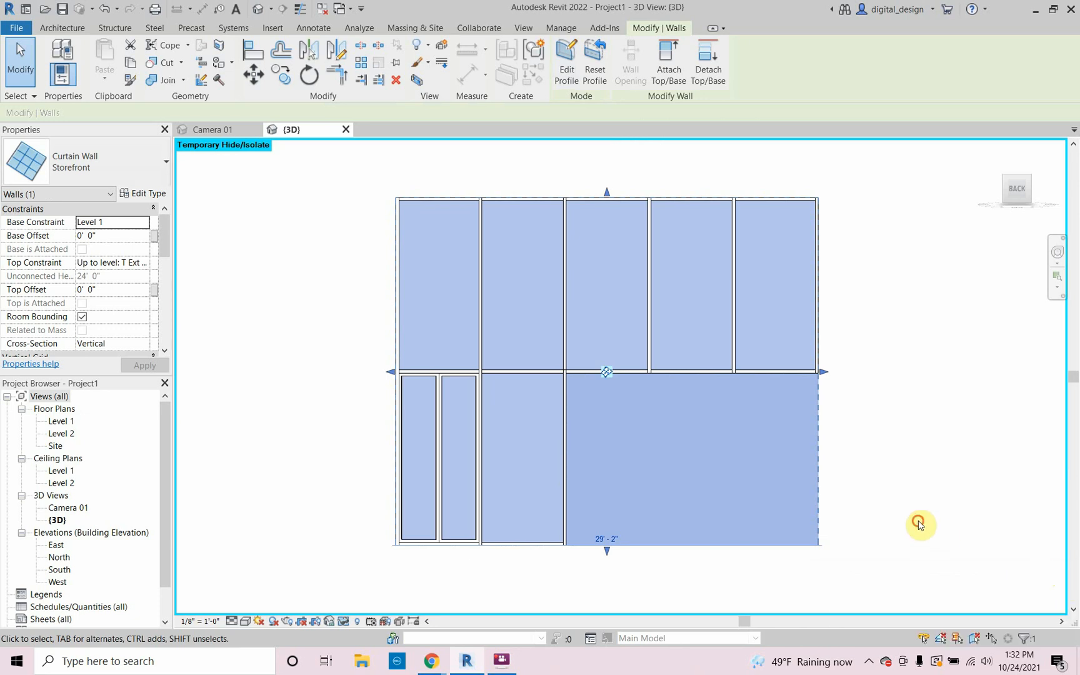
left_click(843, 491)
Reset the temporary isolation to show the whole building from an angled rear view.
scroll(836, 486, "down", 1)
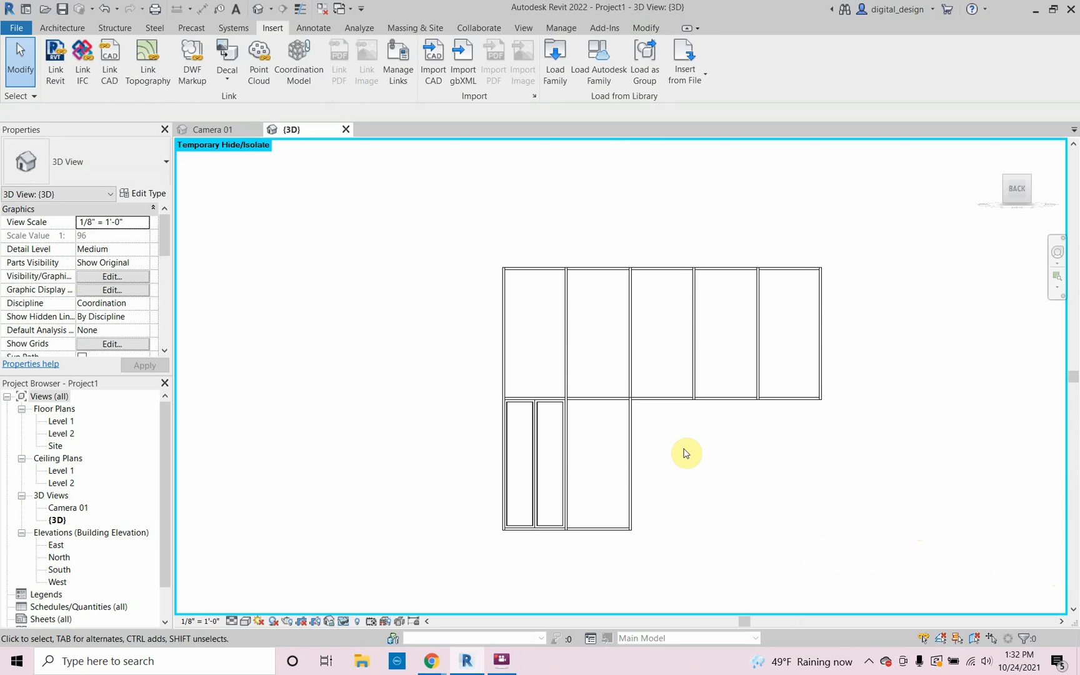
middle_click_drag(377, 415, 553, 442, "shift")
scroll(515, 448, "down", 2)
key("h")
key("r")
scroll(553, 442, "up", 2)
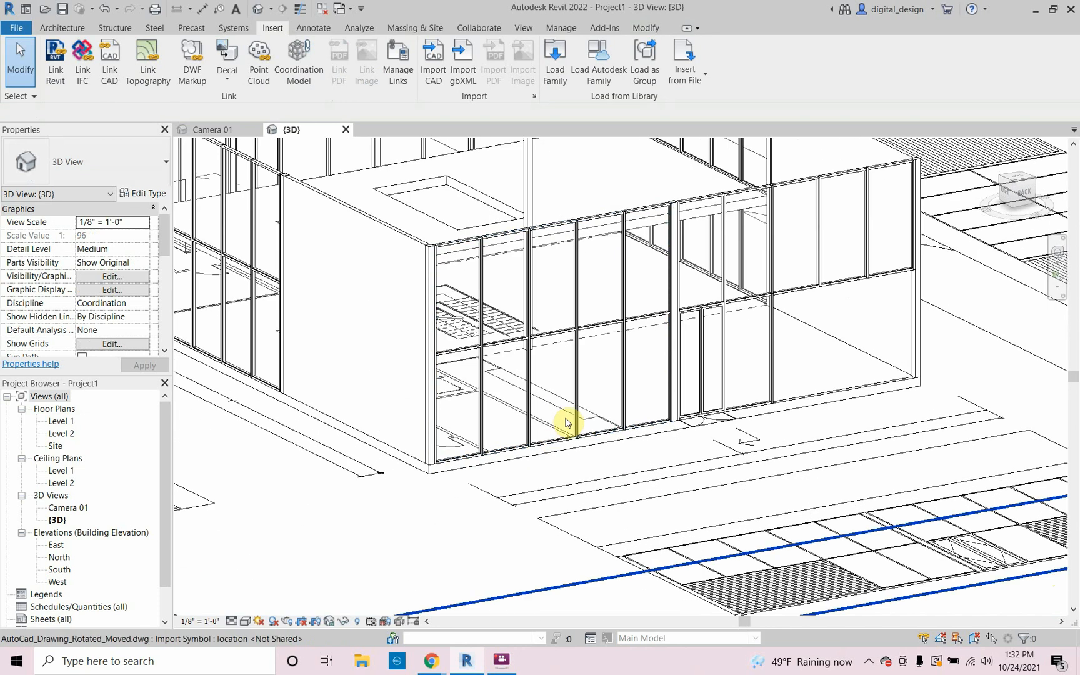
Isolate the adjacent rear storefront wall without a door, orient the view to Back, and open its profile for editing.
left_click(569, 410)
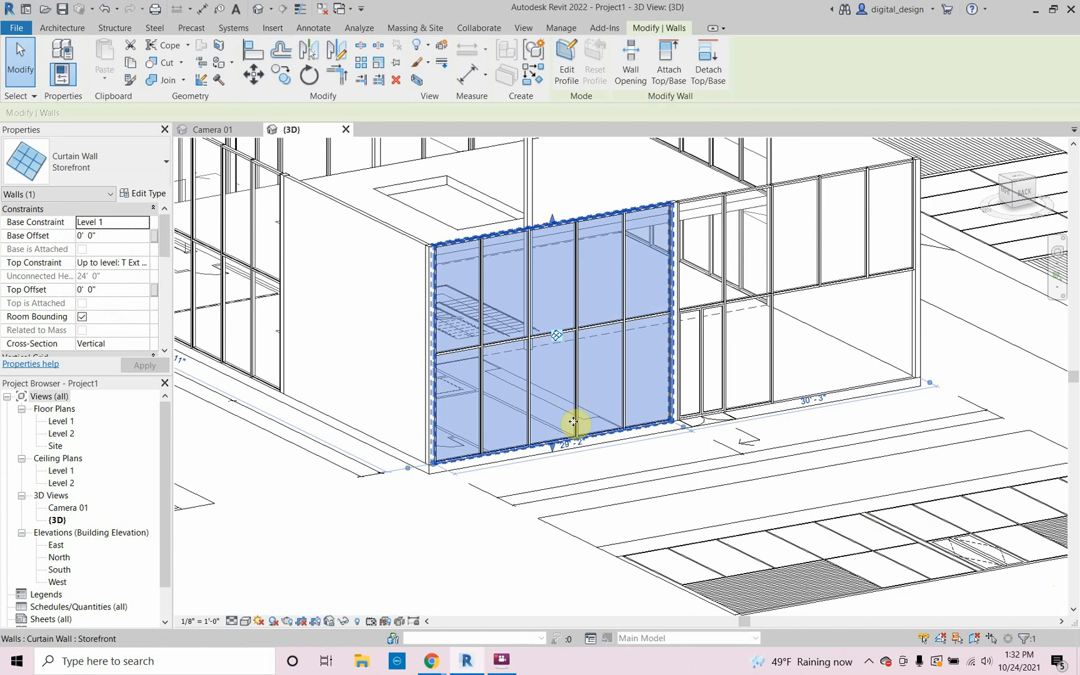
key("h")
key("i")
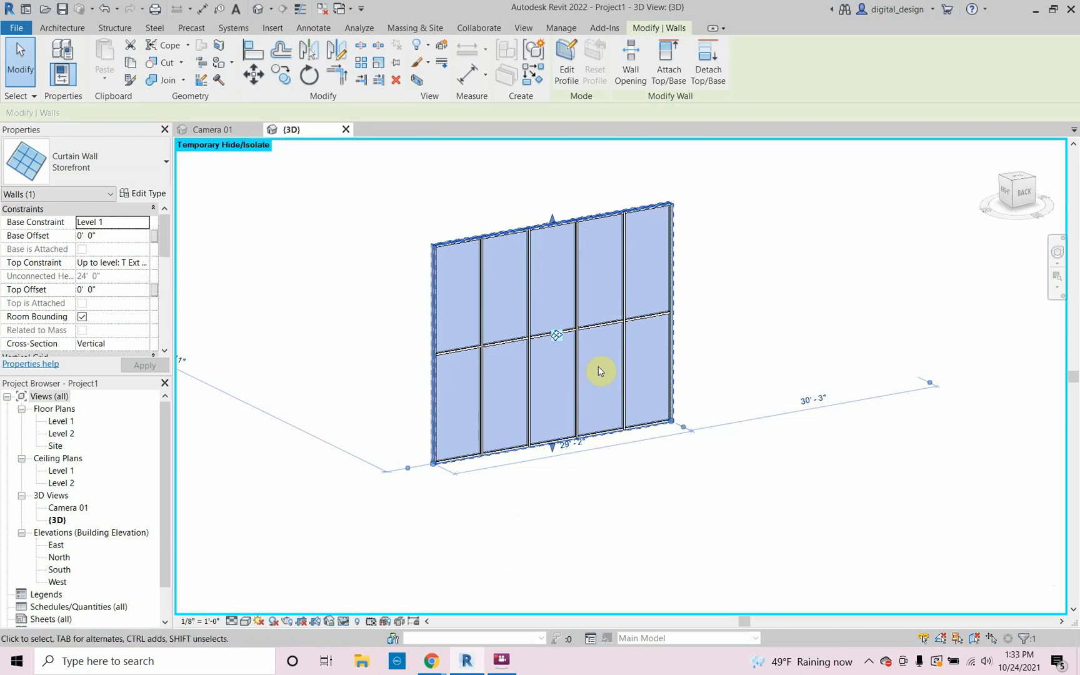
left_click(1020, 196)
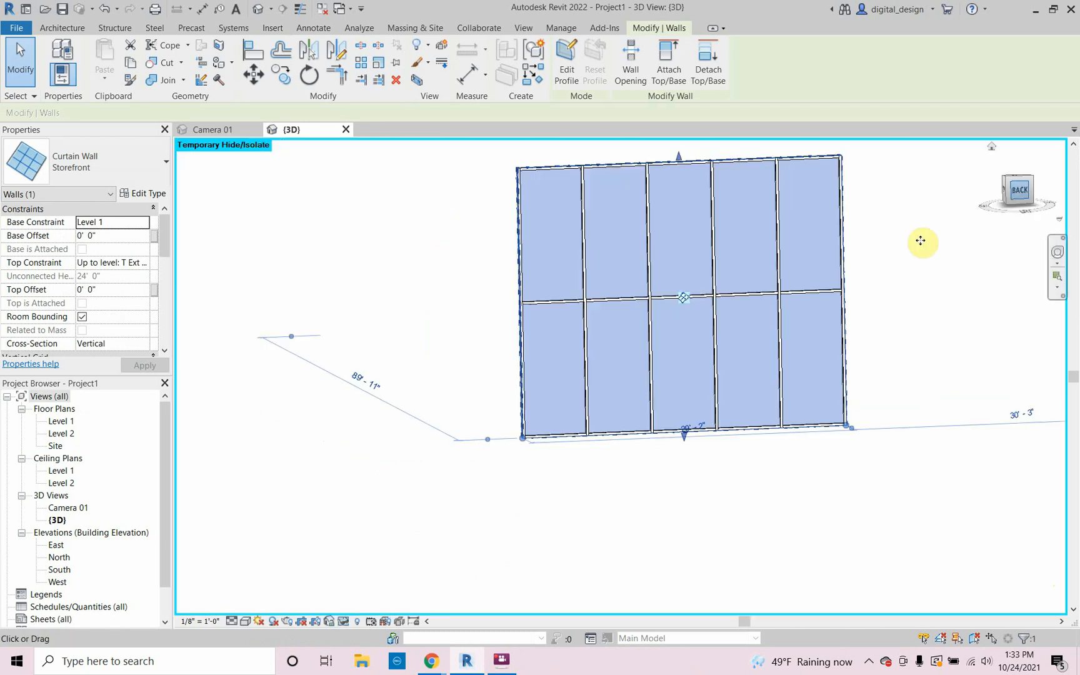
middle_click_drag(754, 328, 699, 338)
left_click(573, 78)
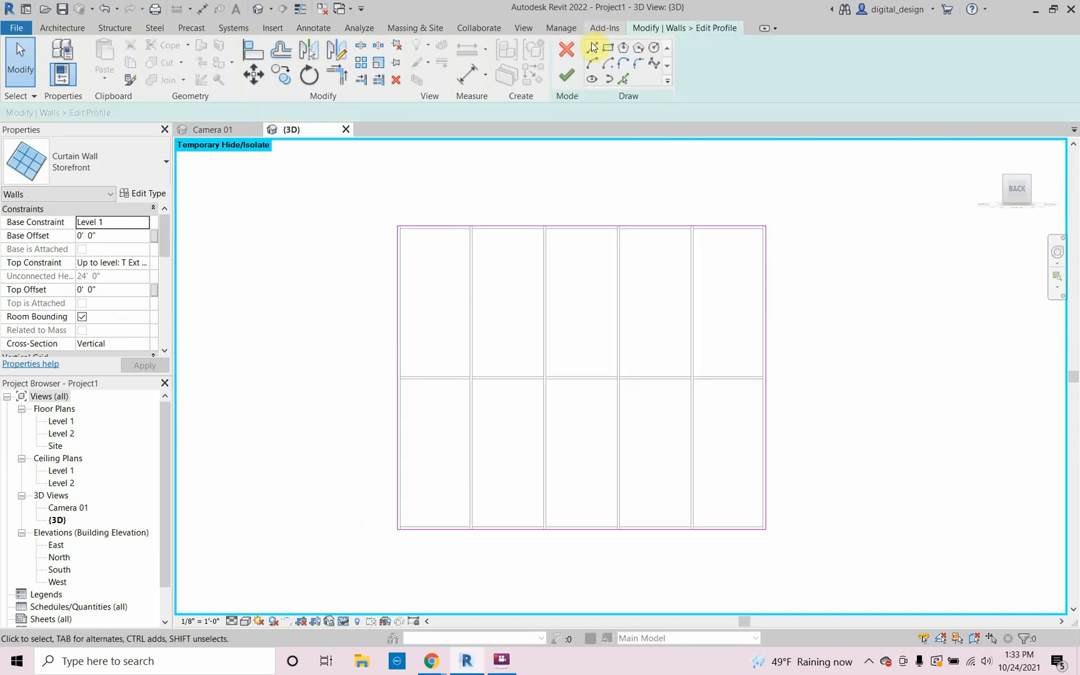
Sketch a 12' 0" vertical line up the second interior mullion from the right edge, and a 17' 4 3/4" horizontal line to the left edge.
left_click(592, 48)
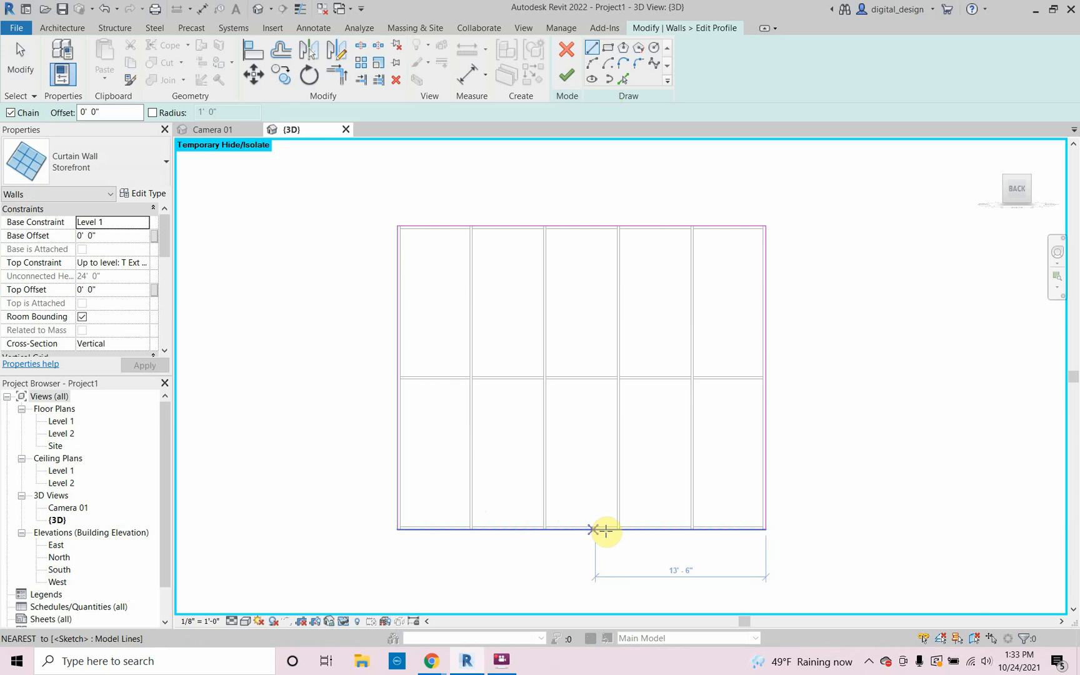
left_click(614, 530)
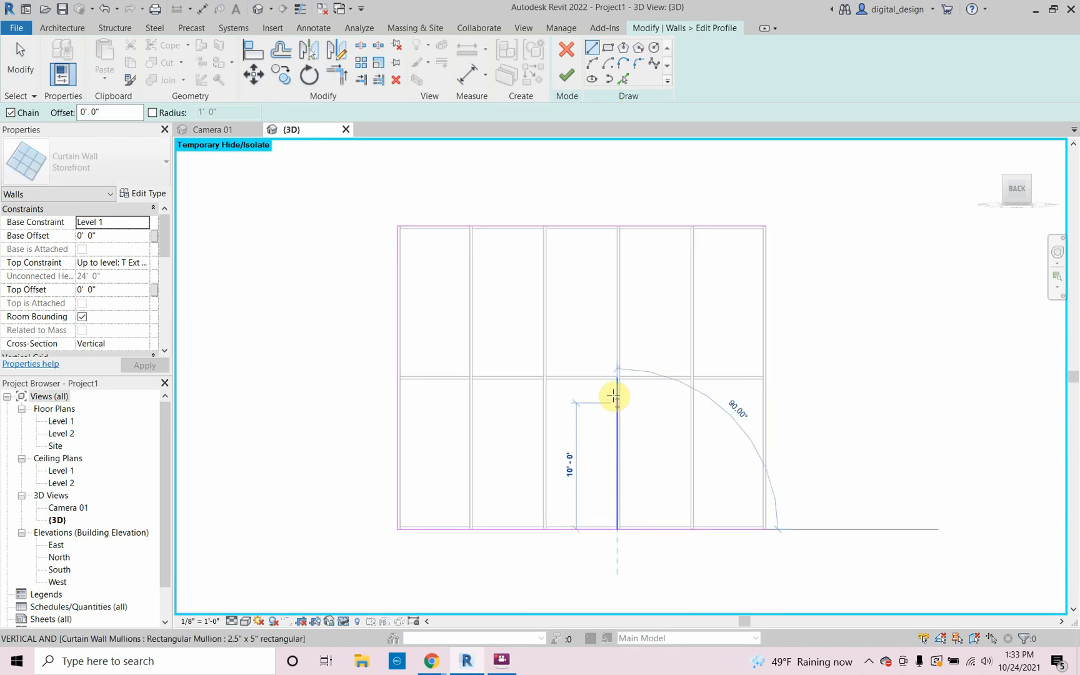
left_click(616, 378)
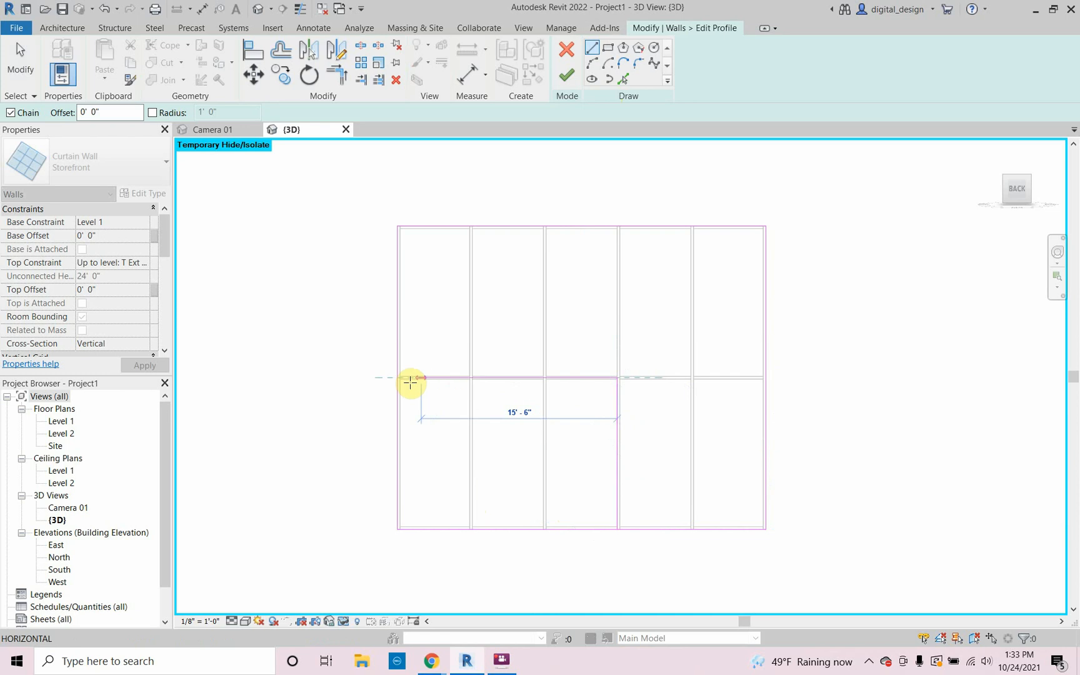
left_click(400, 378)
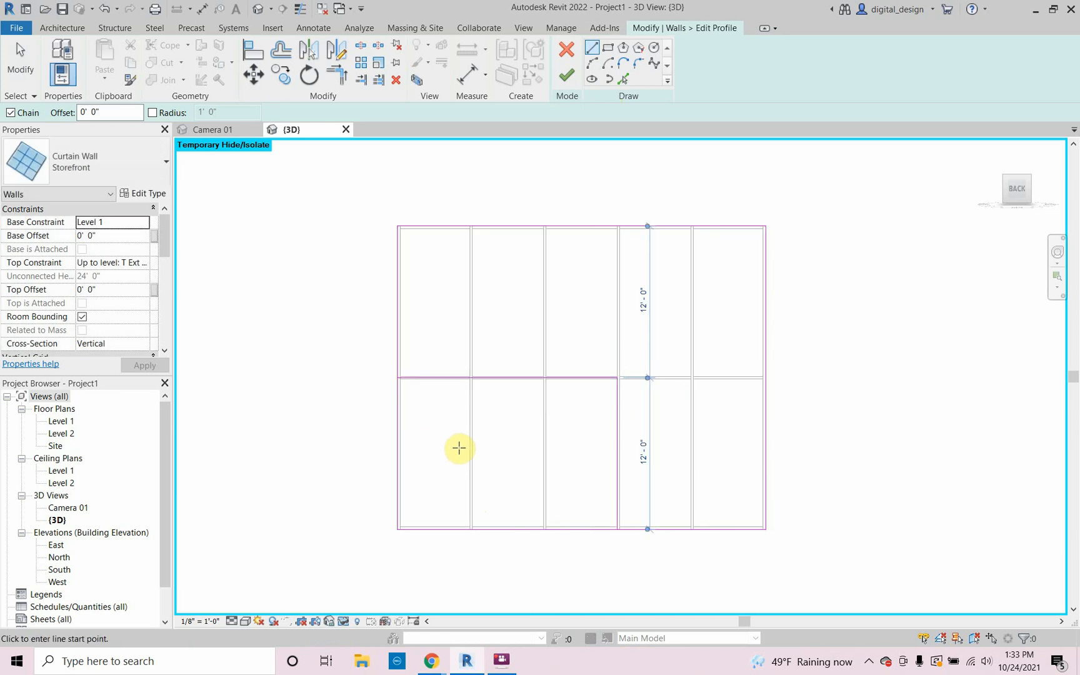
key("Escape")
key("Escape")
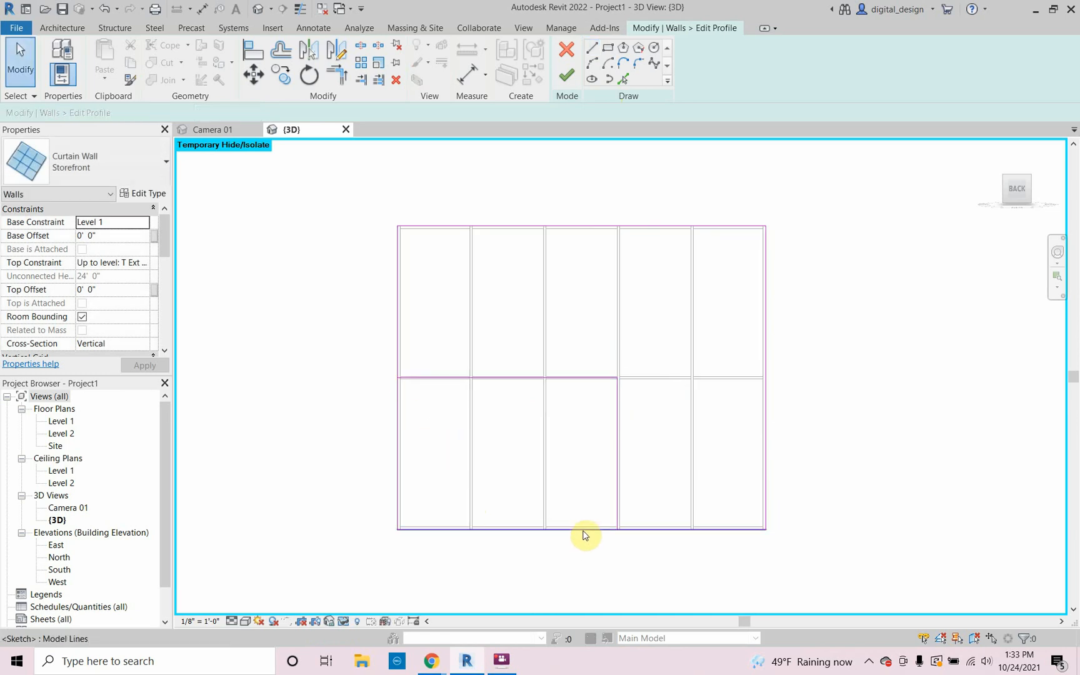
Remove the profile's bottom edge and shorten its left edge to 12' 0", meeting the horizontal line.
left_click(676, 530)
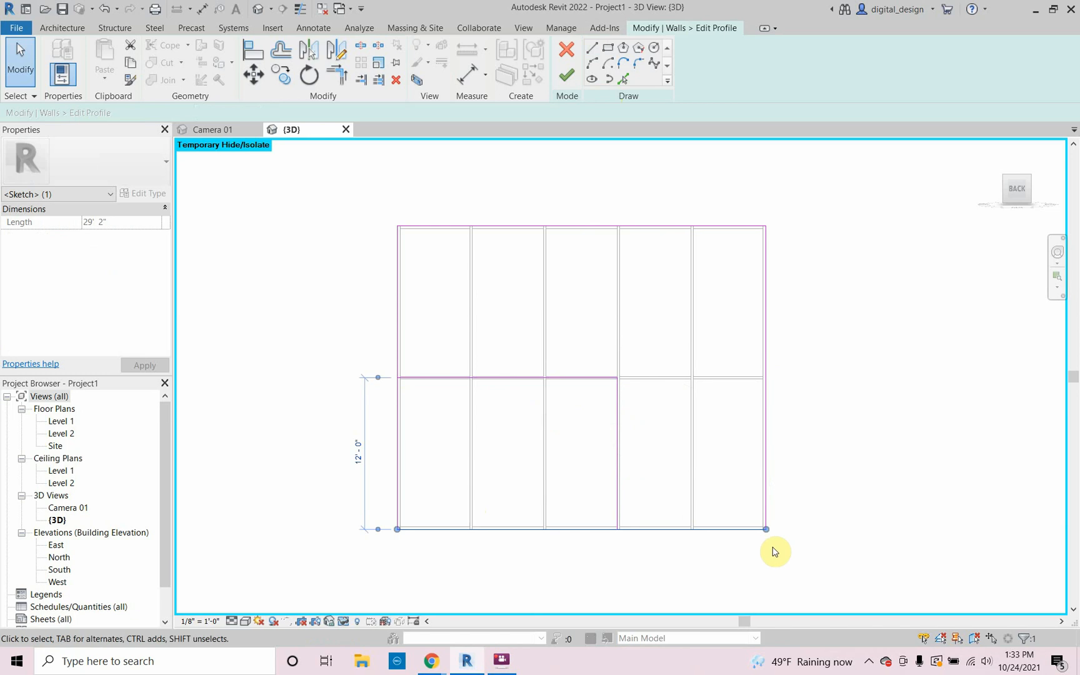
left_click_drag(767, 529, 617, 529)
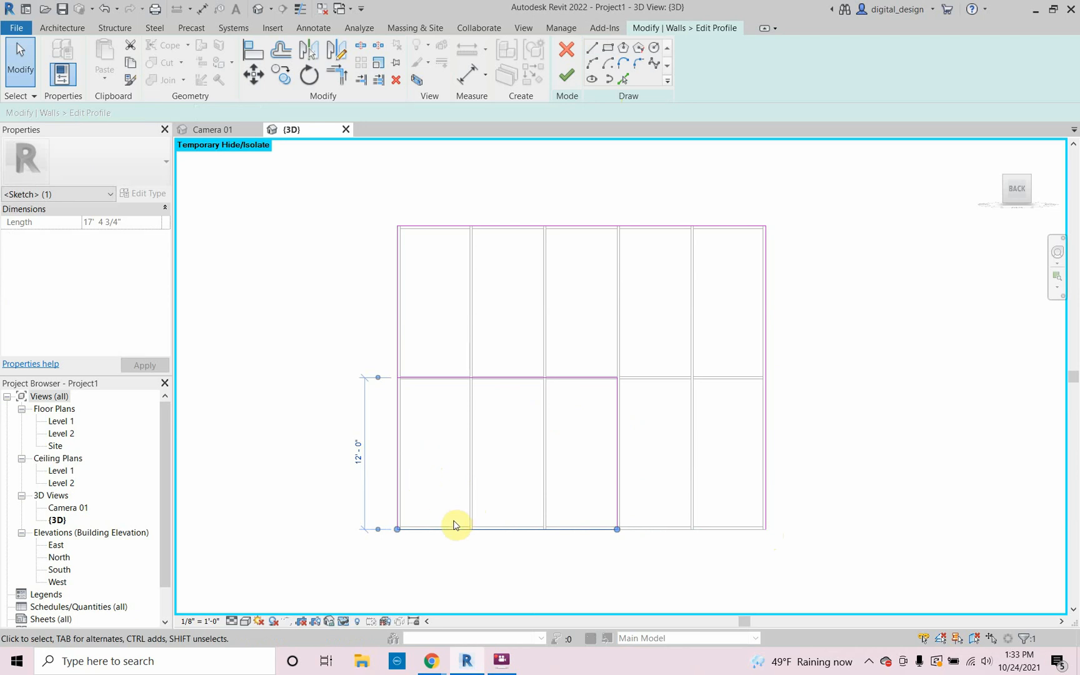
key("Escape")
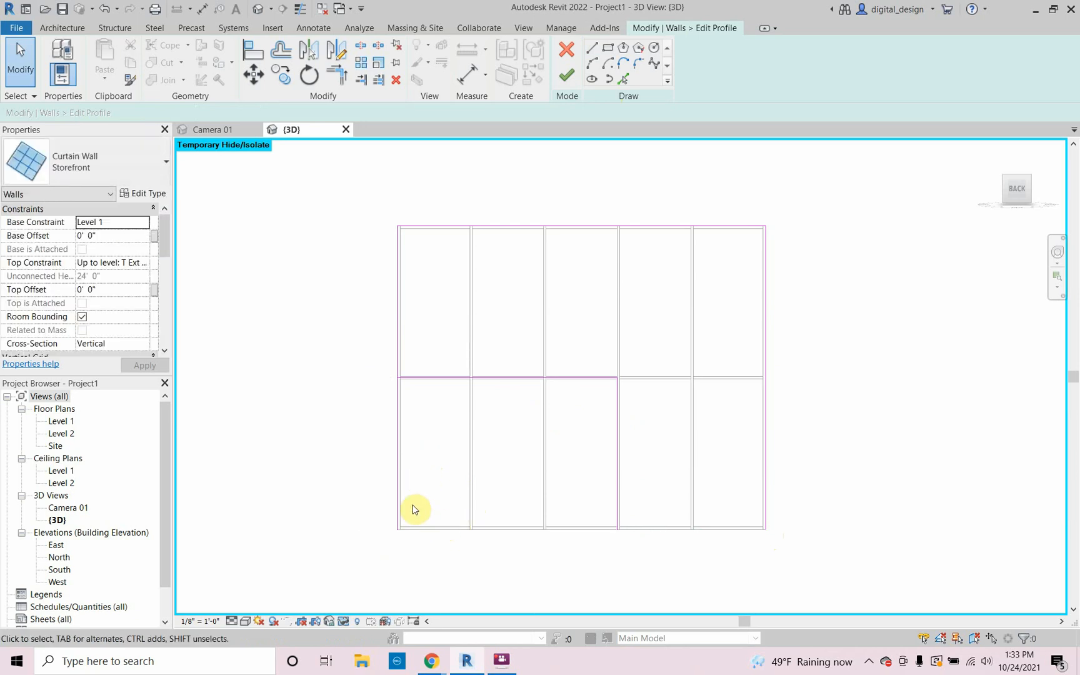
left_click(398, 503)
mouse_move(401, 530)
left_mouse_down()
mouse_move(386, 416)
mouse_move(396, 379)
left_mouse_up()
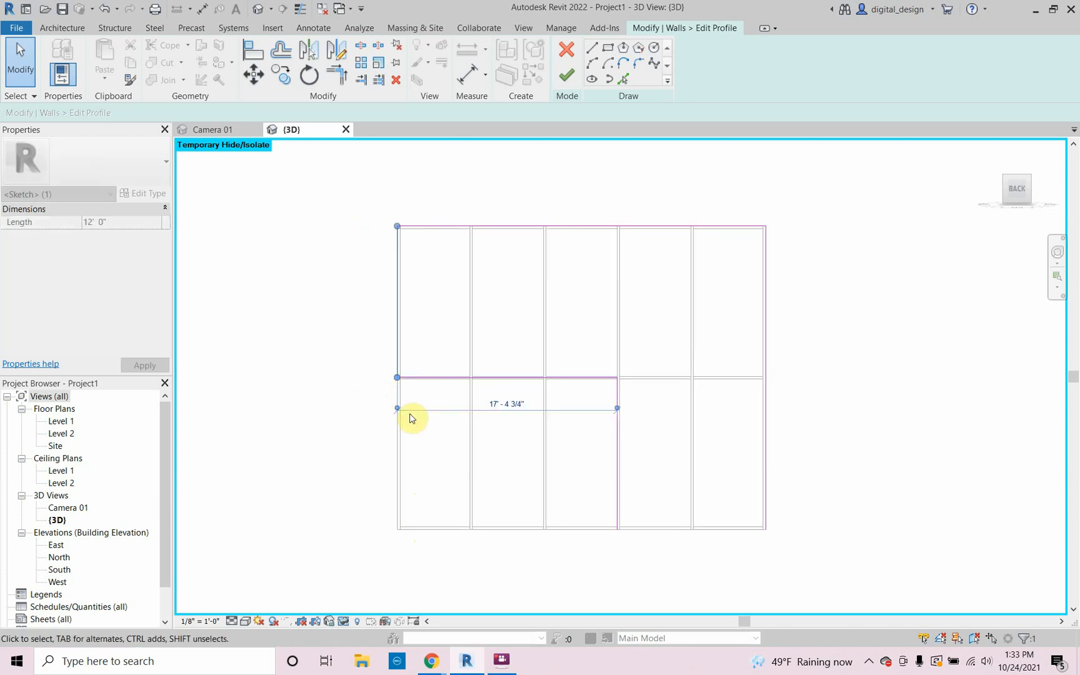
Move the second wall profile's horizontal line down to the lower edge of the middle mullion.
scroll(494, 384, "up", 2)
scroll(675, 378, "up", 2)
scroll(686, 379, "up", 2)
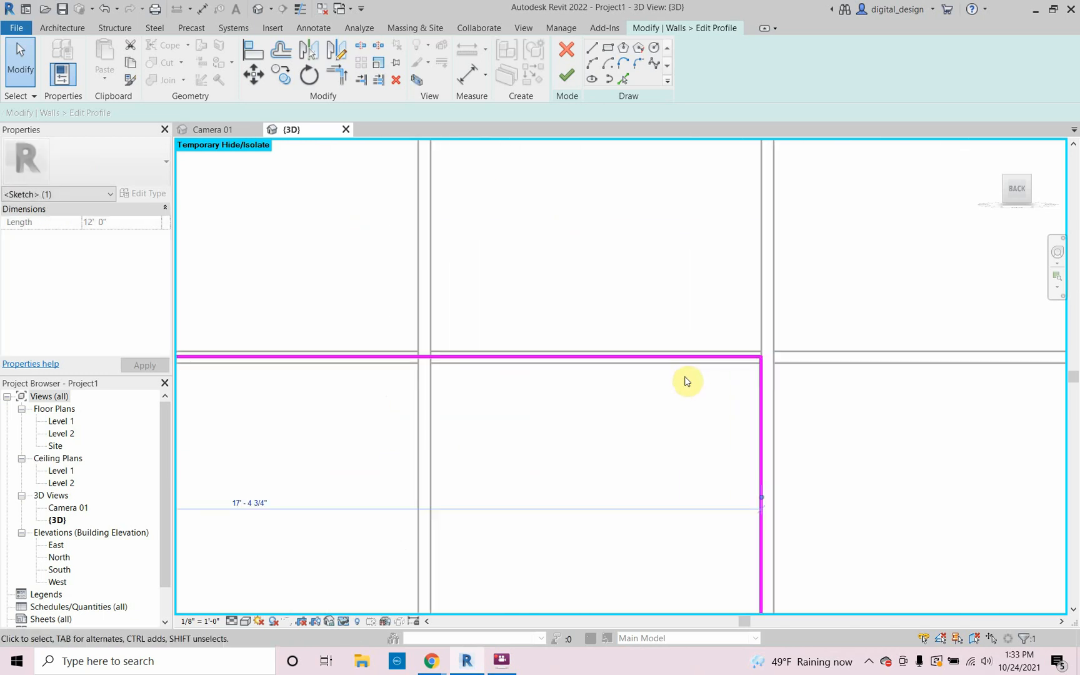
left_click(699, 359)
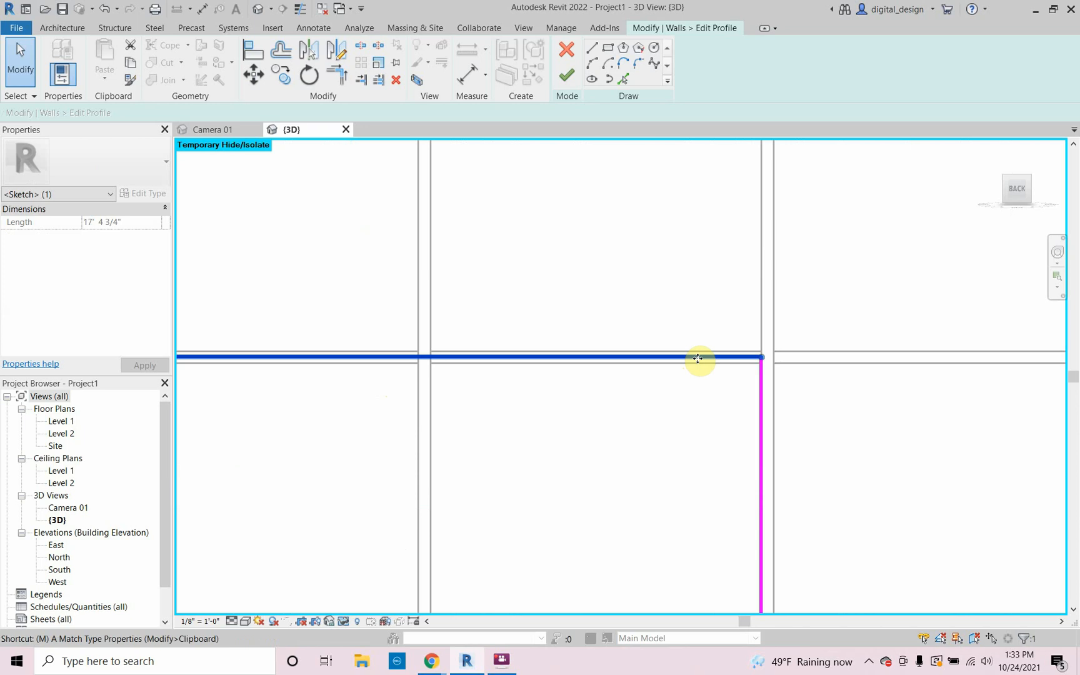
key("v")
left_click(762, 358)
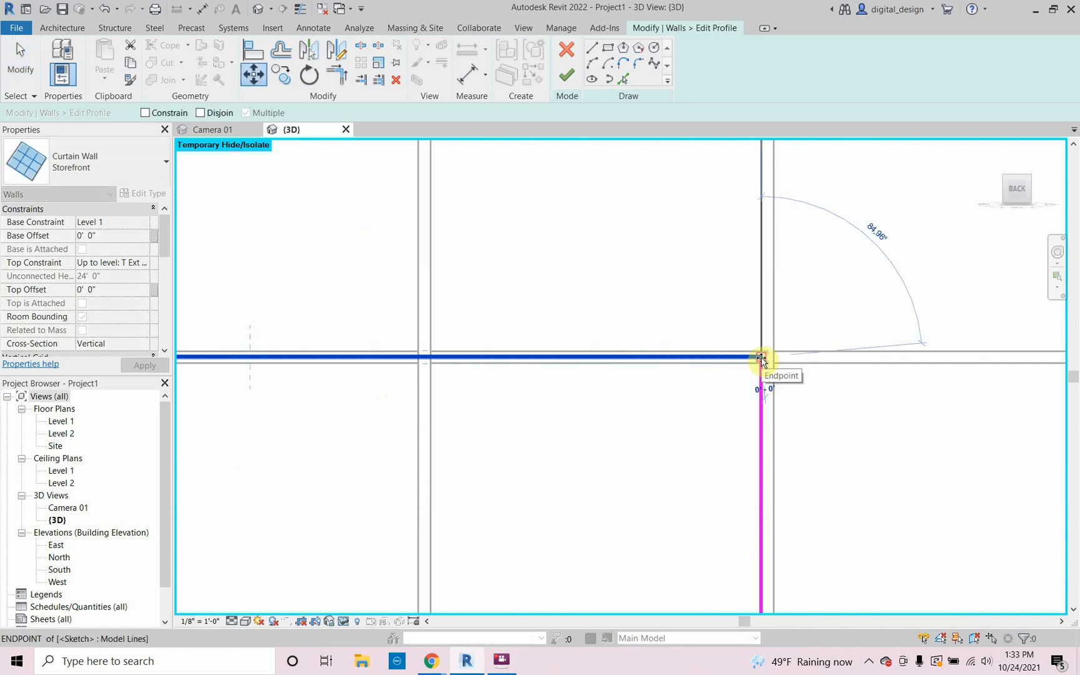
left_click(763, 362)
scroll(719, 379, "down", 5)
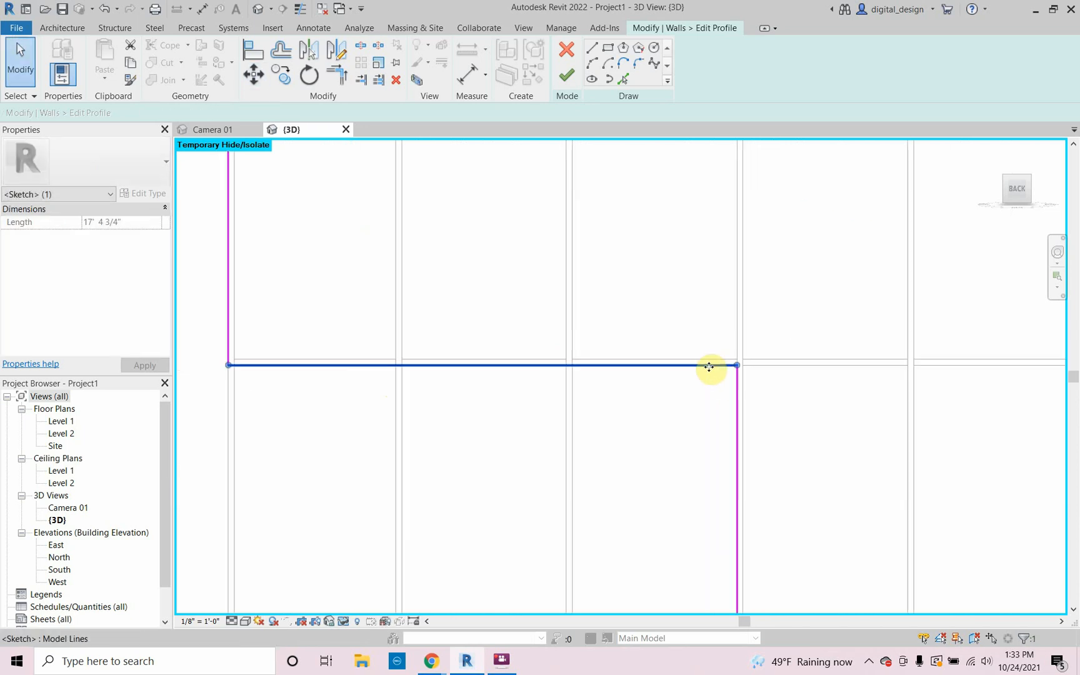
Try to finish the profile without a bottom edge, and continue sketching.
scroll(683, 370, "down", 2)
mouse_move(675, 388)
middle_mouse_down()
mouse_move(661, 403)
mouse_move(578, 403)
middle_mouse_up()
left_click(567, 77)
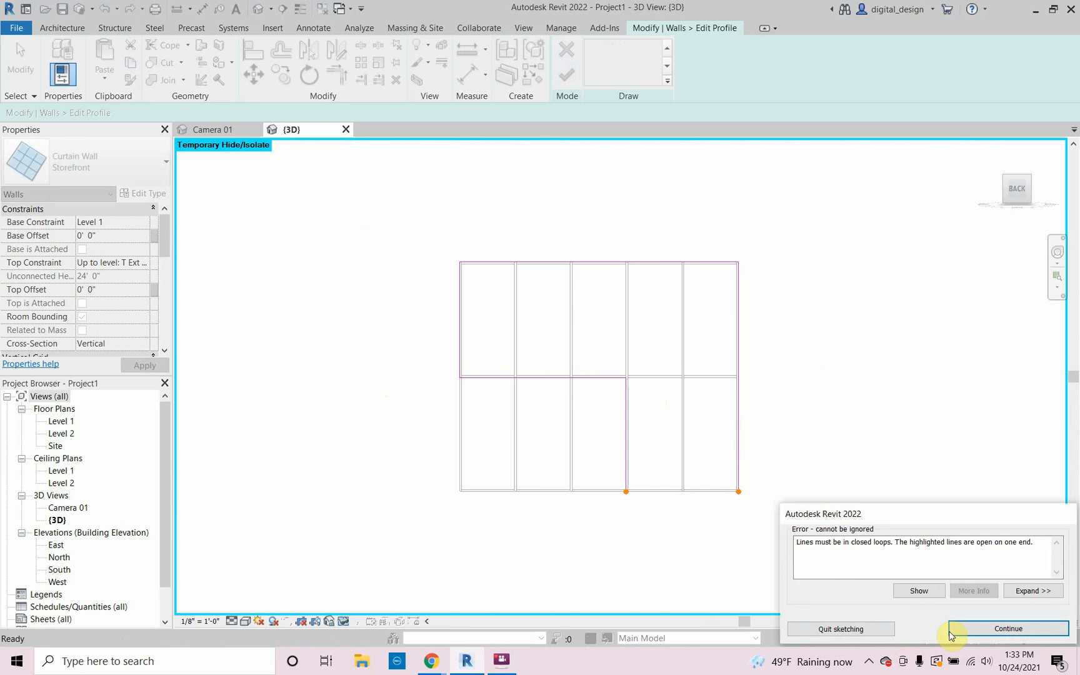
left_click(984, 629)
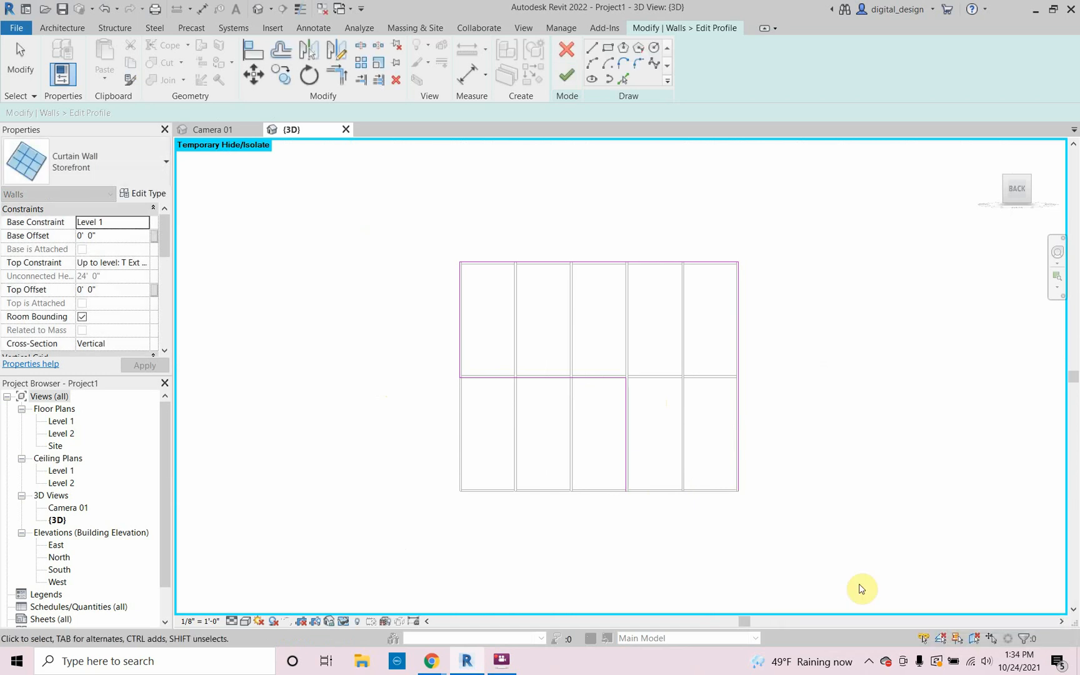
Sketch the profile's bottom edge from the lower end of the notch's vertical line to the profile's right edge.
left_click(592, 49)
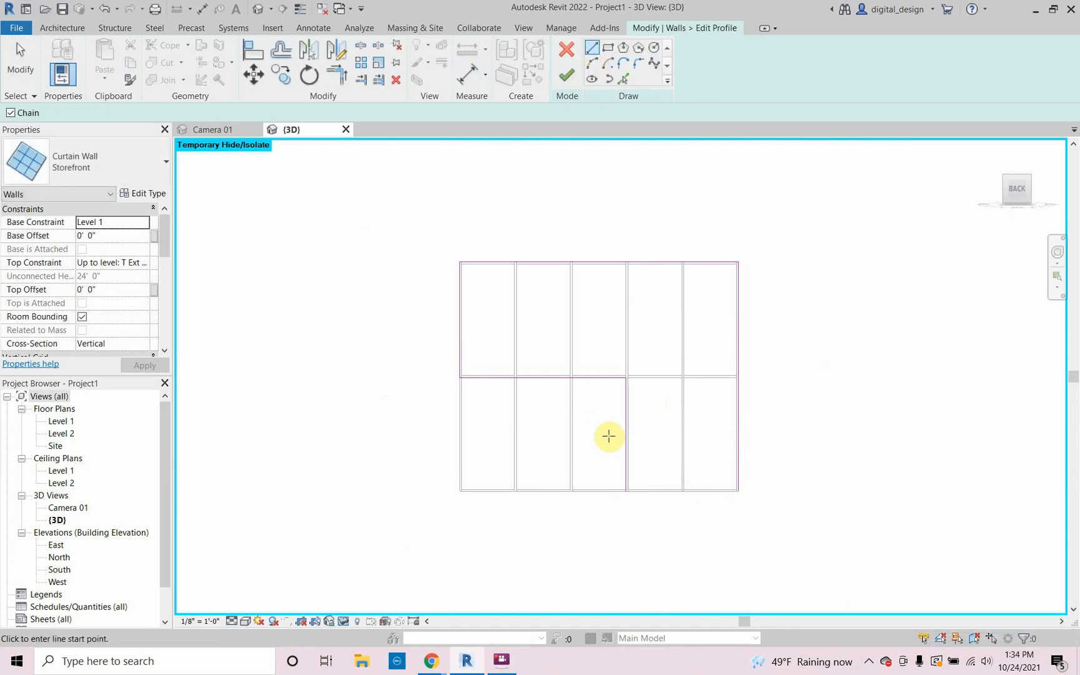
left_click(627, 490)
left_click(738, 491)
key("Escape")
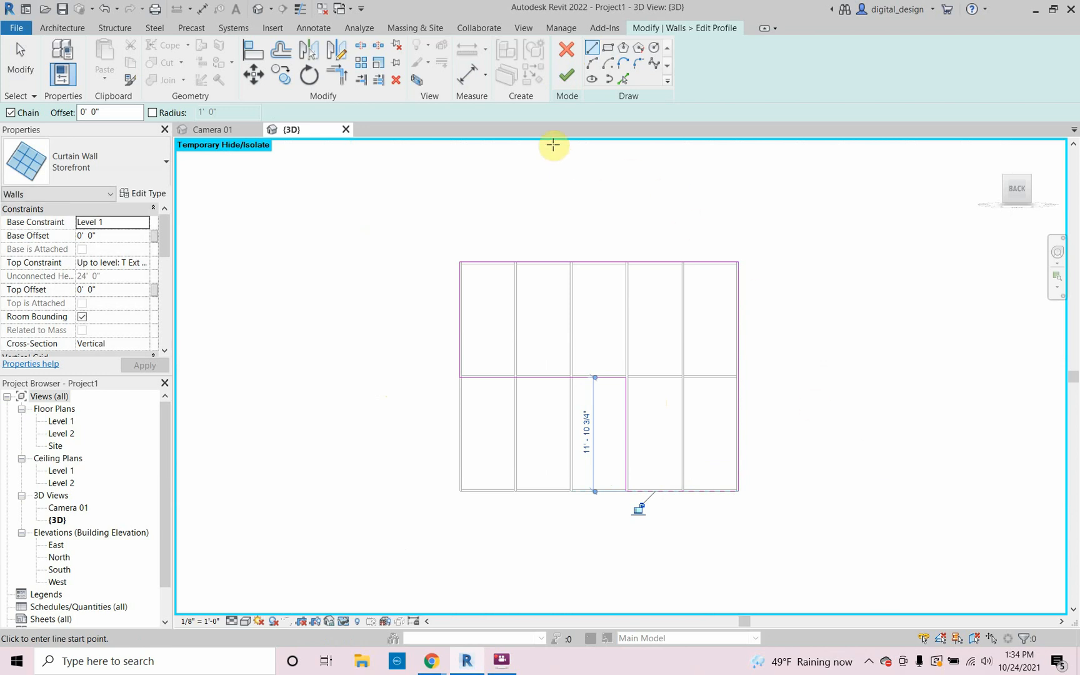
Finish the second storefront's profile edit and delete the mullions that no longer have a curtain grid to sit on.
left_click(566, 78)
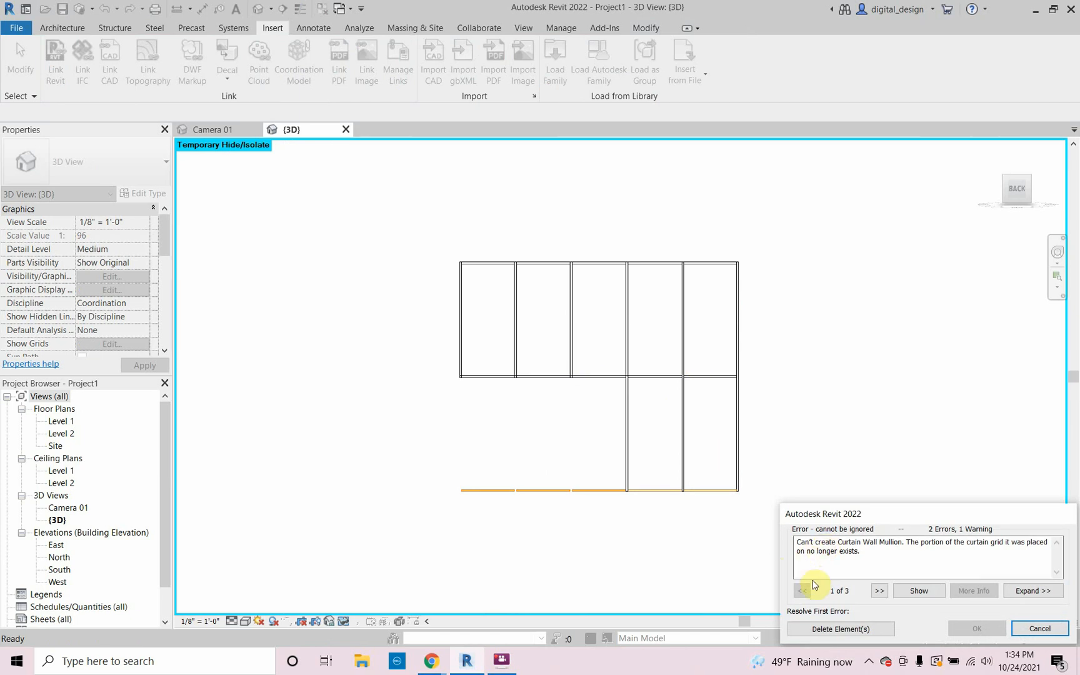
left_click(875, 629)
left_click(835, 570)
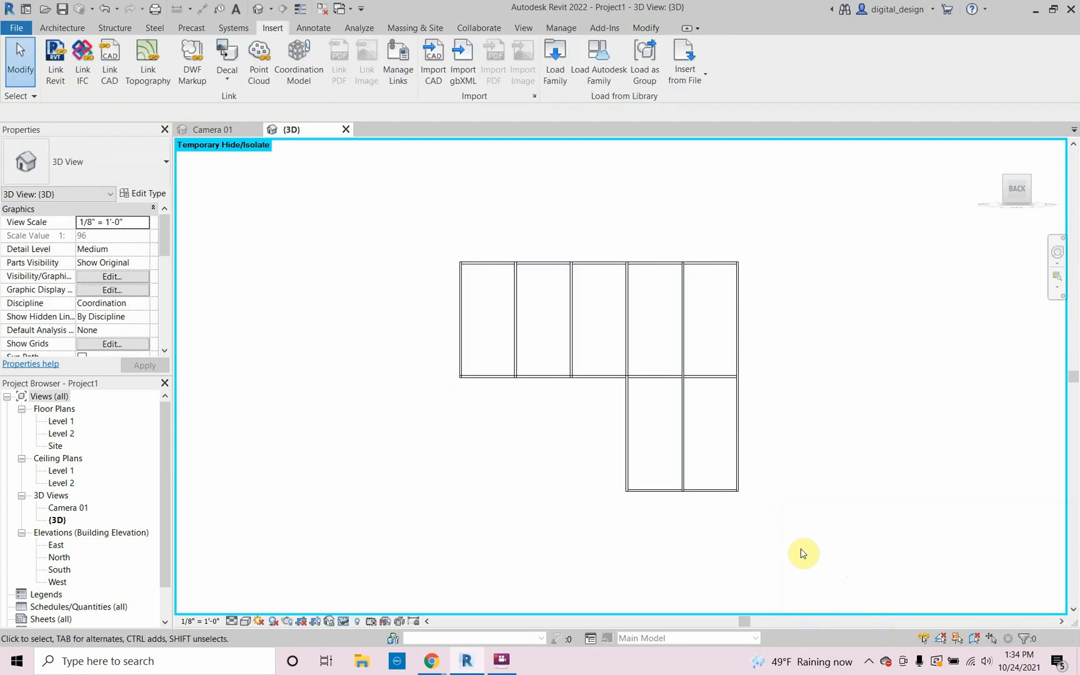
Reset the temporary hide/isolate and view both notched rear storefronts within the whole building.
middle_click_drag(592, 514, 523, 514)
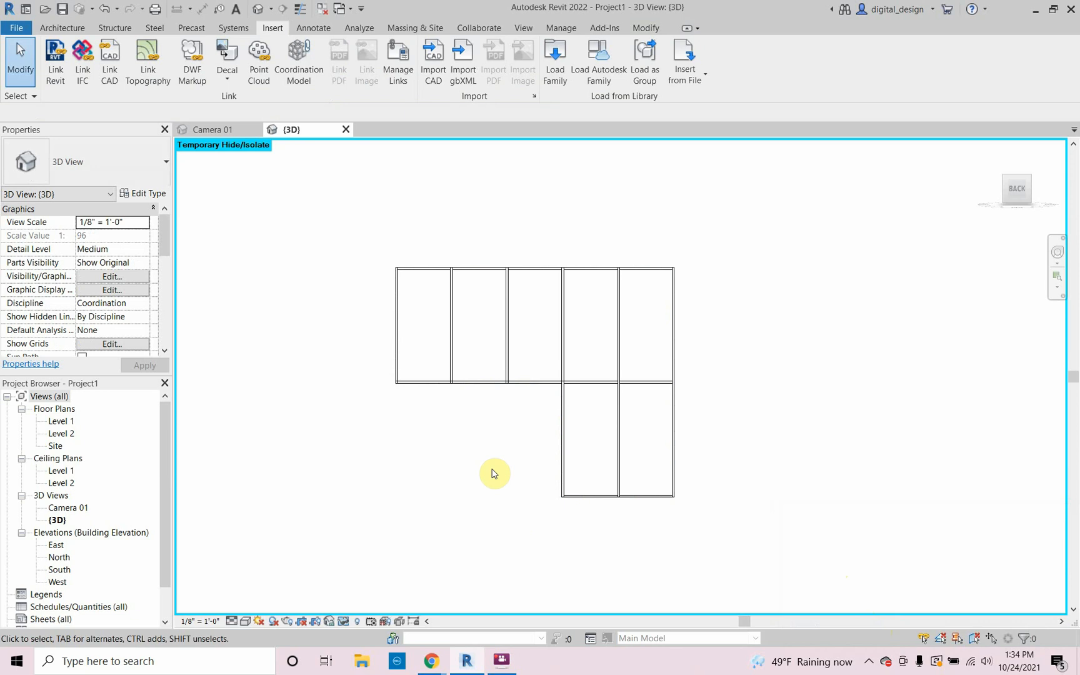
key("r")
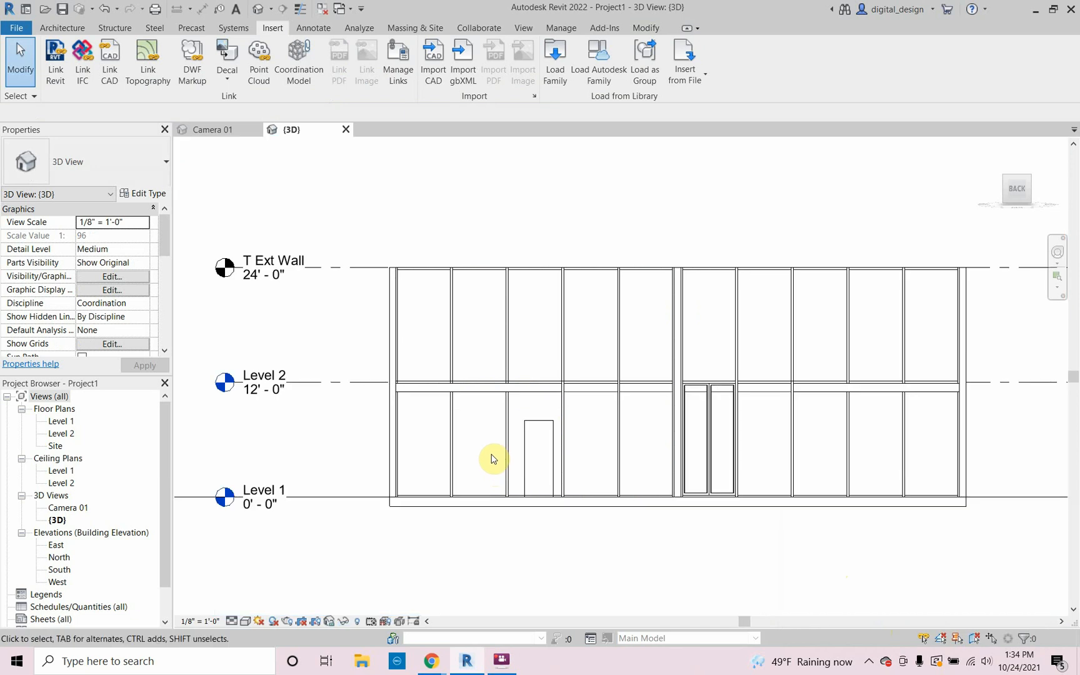
middle_click_drag(494, 459, 581, 443, "shift")
scroll(571, 432, "down", 2)
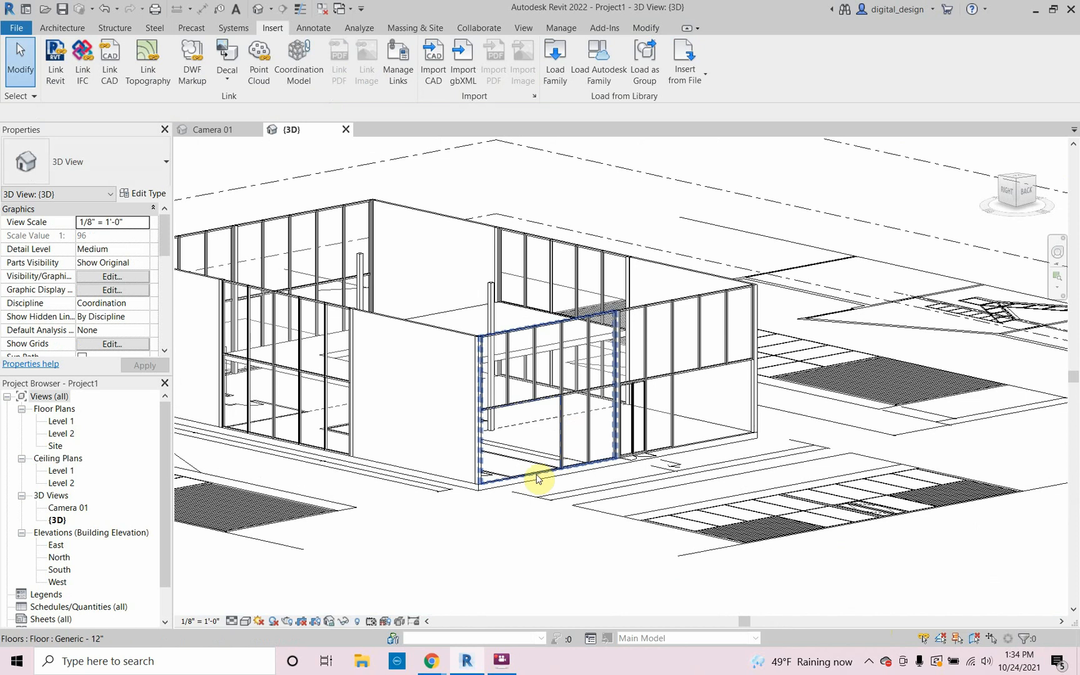
scroll(536, 478, "up", 2)
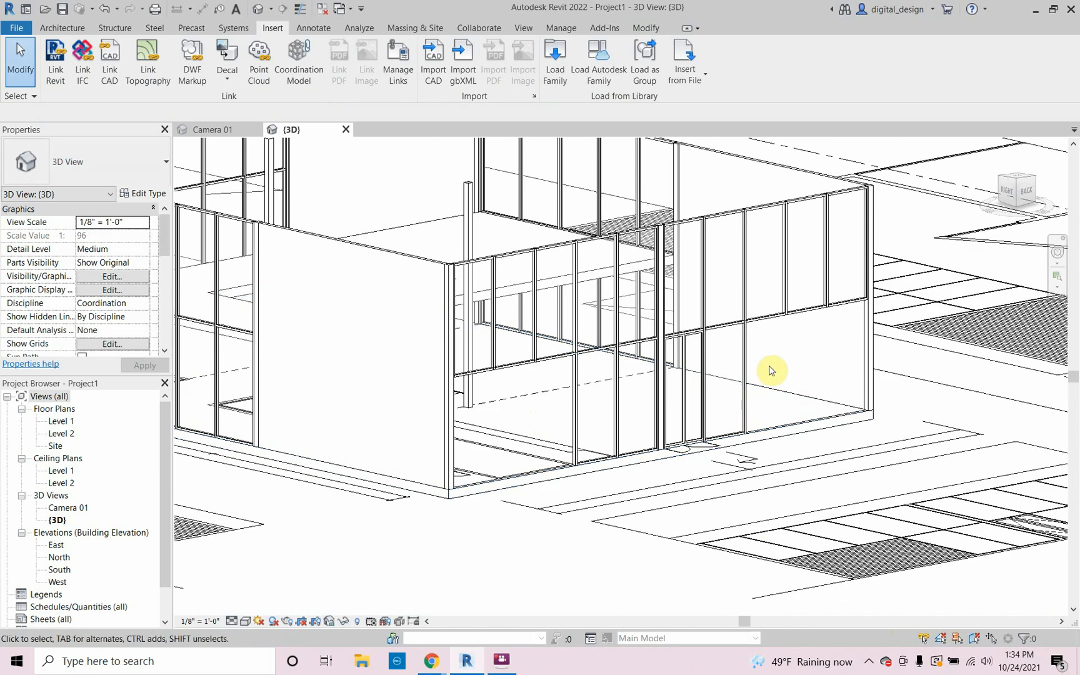
scroll(616, 391, "down", 3)
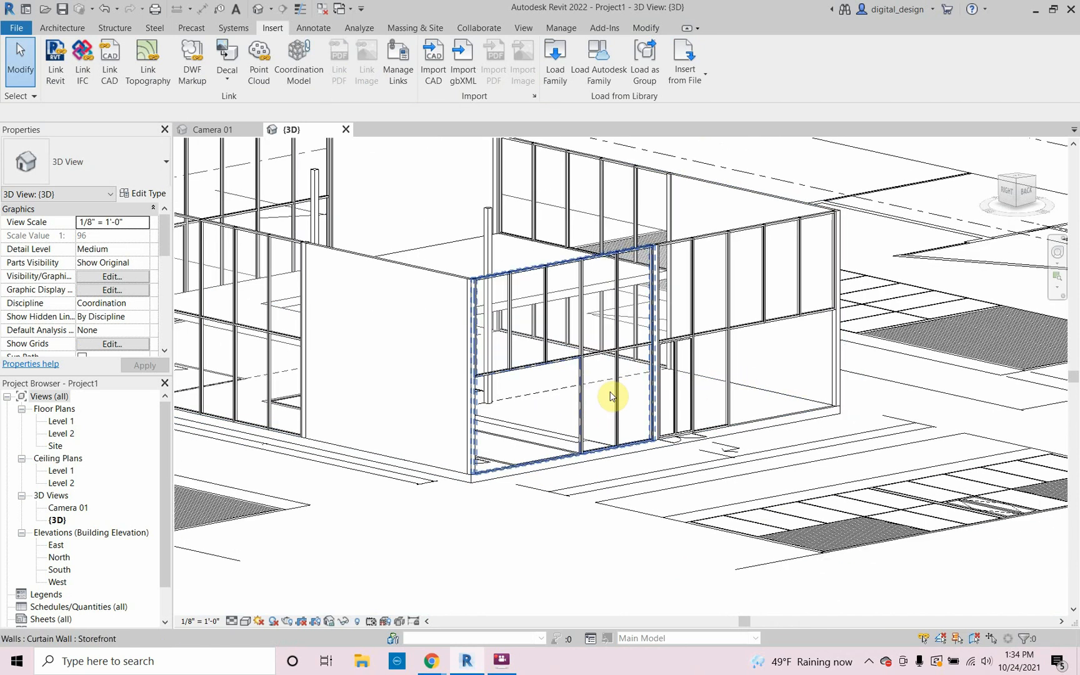
middle_click_drag(603, 385, 558, 459, "shift")
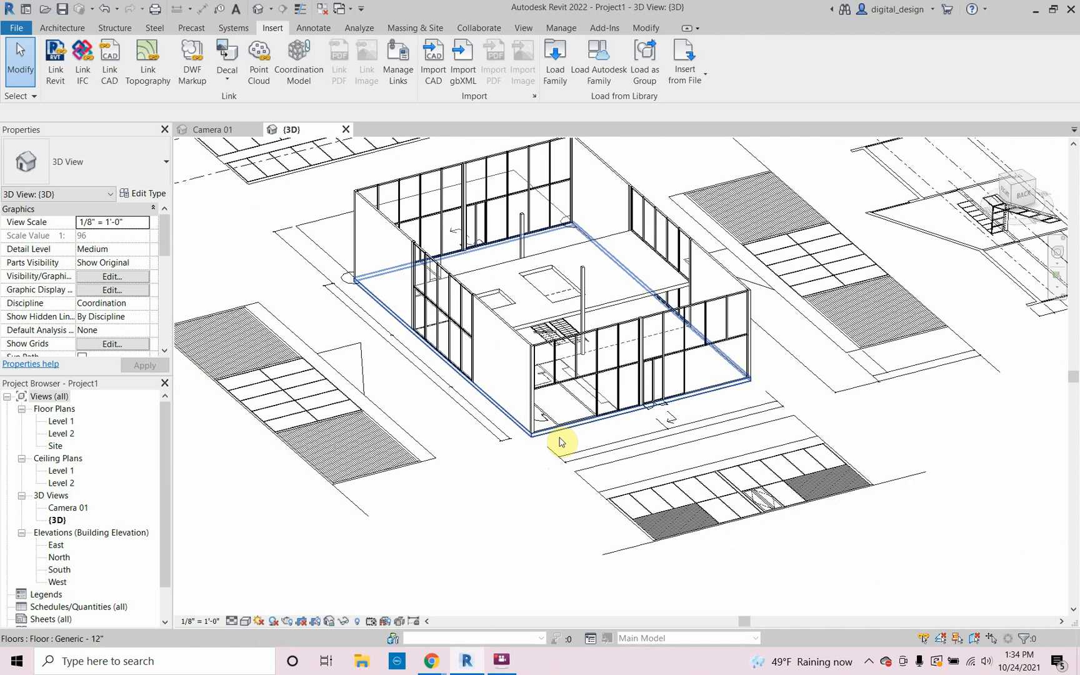
Draw a Generic - 6" wall on Level 1 across the last notched opening, about 17' 4 3/4" from the mullion to the corner.
scroll(556, 438, "up", 3)
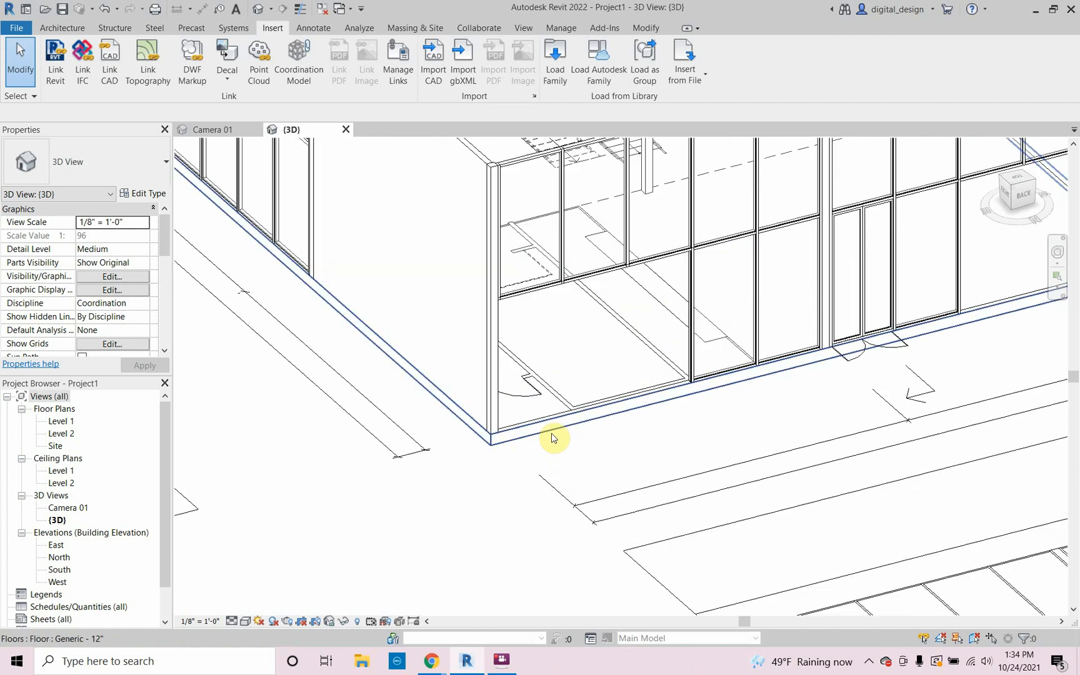
scroll(554, 439, "up", 1)
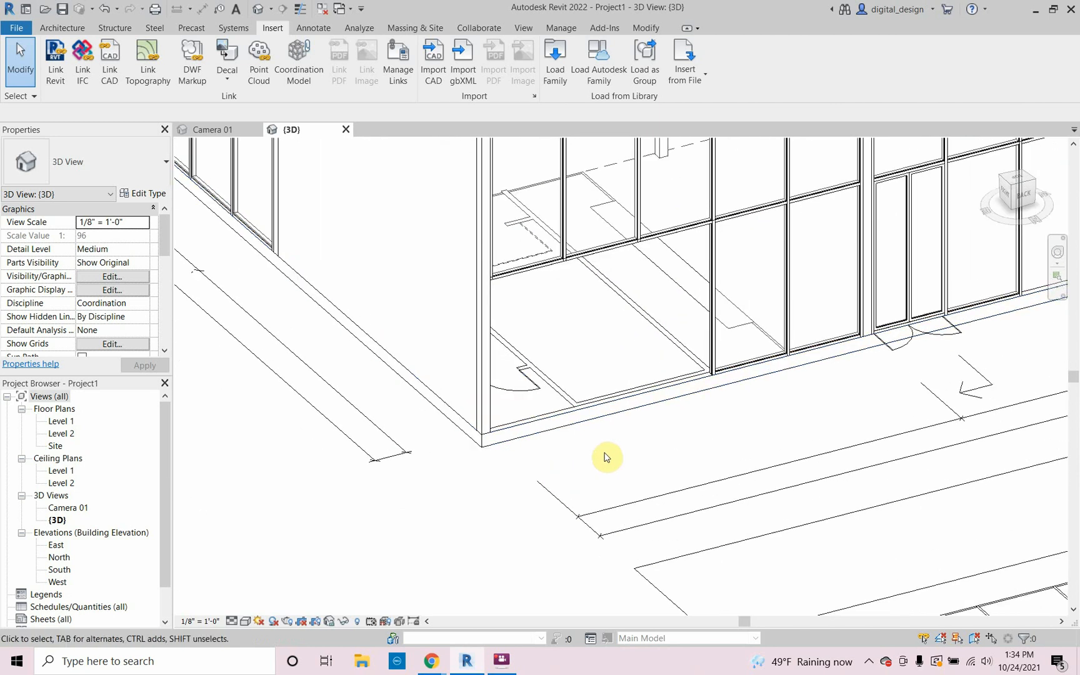
left_click(78, 29)
left_click(62, 60)
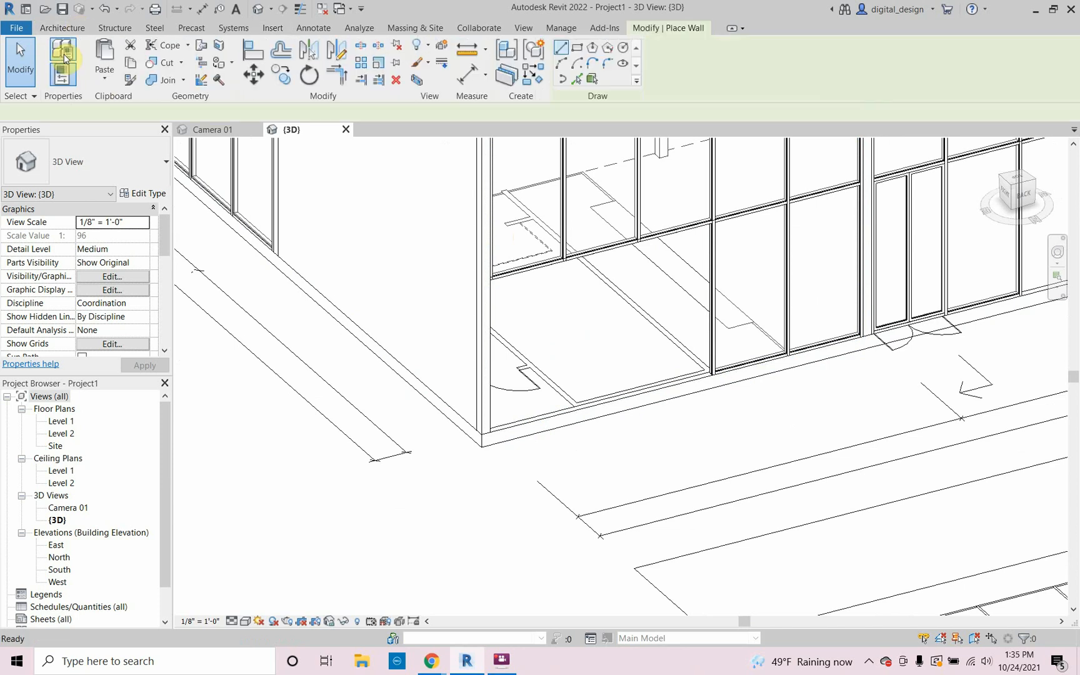
left_click(113, 167)
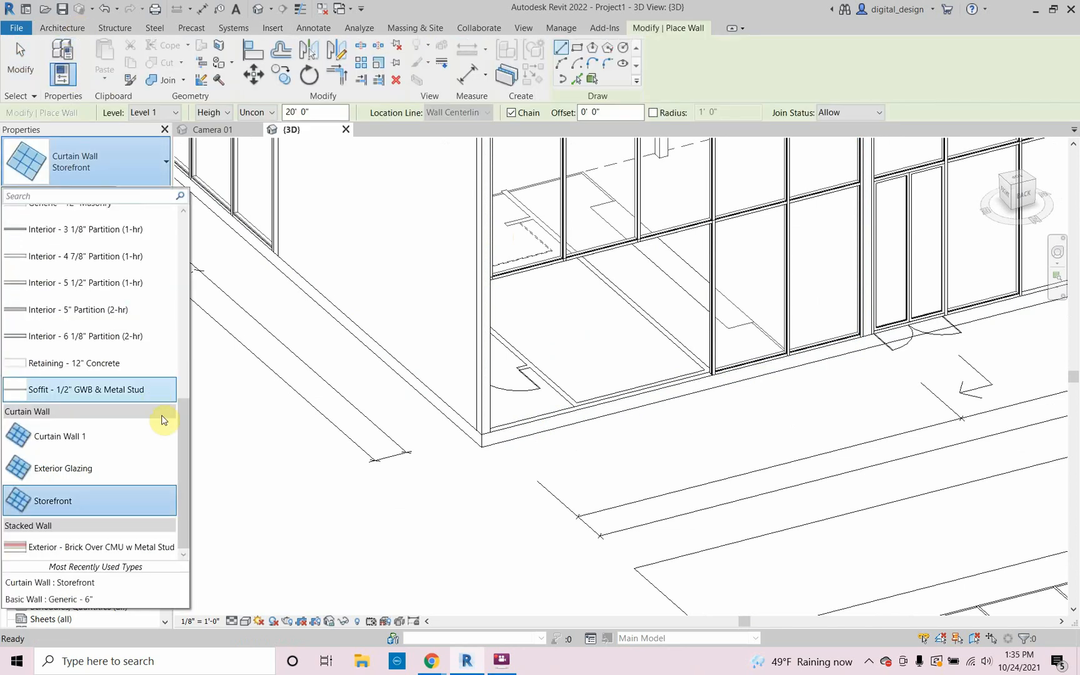
left_click_drag(182, 413, 174, 261)
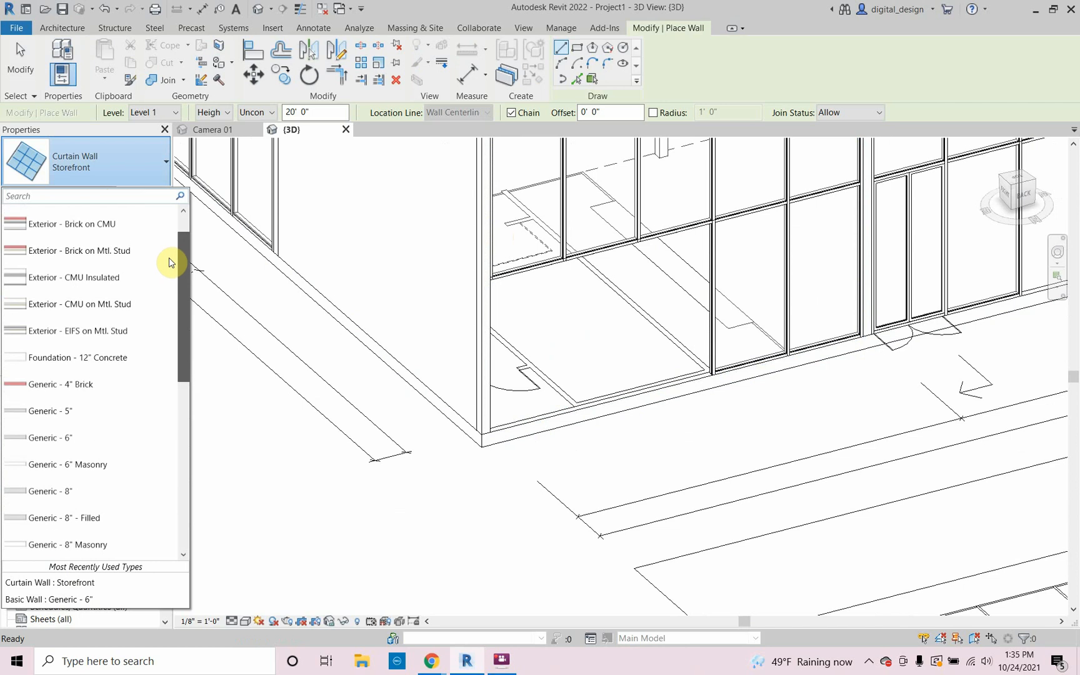
left_click(95, 435)
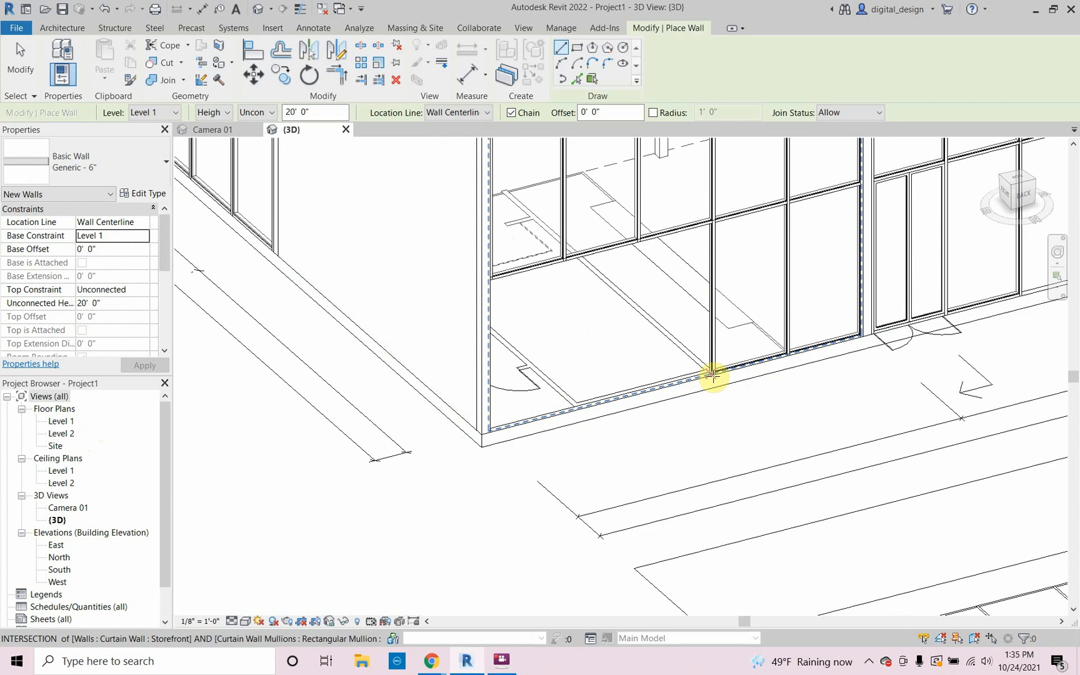
scroll(714, 375, "up", 3)
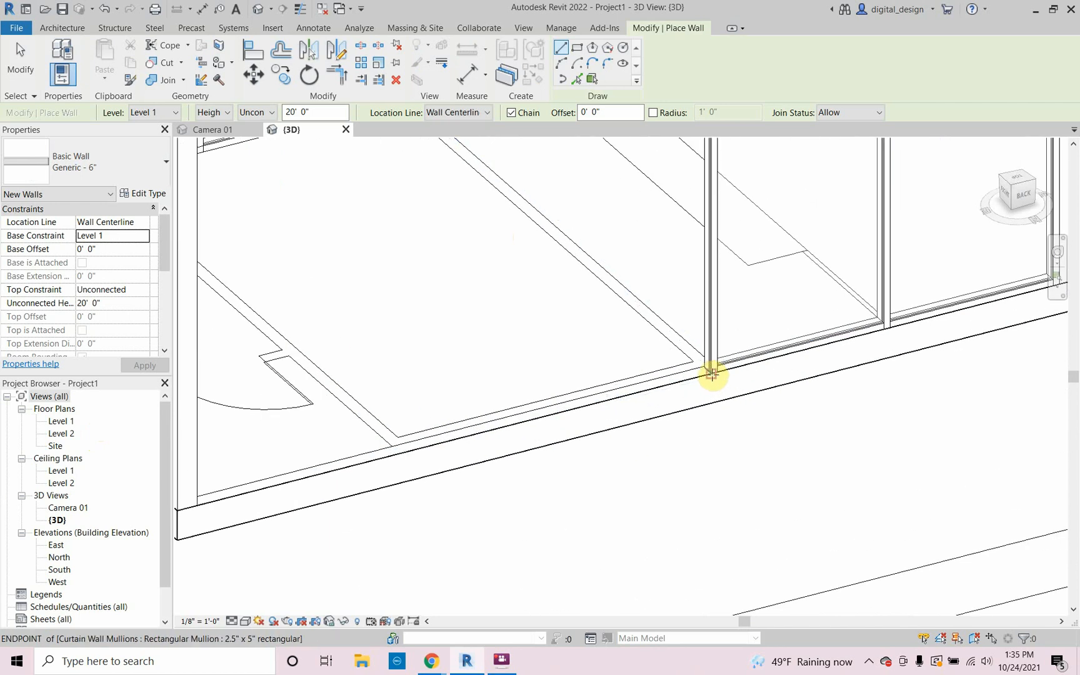
left_click(714, 376)
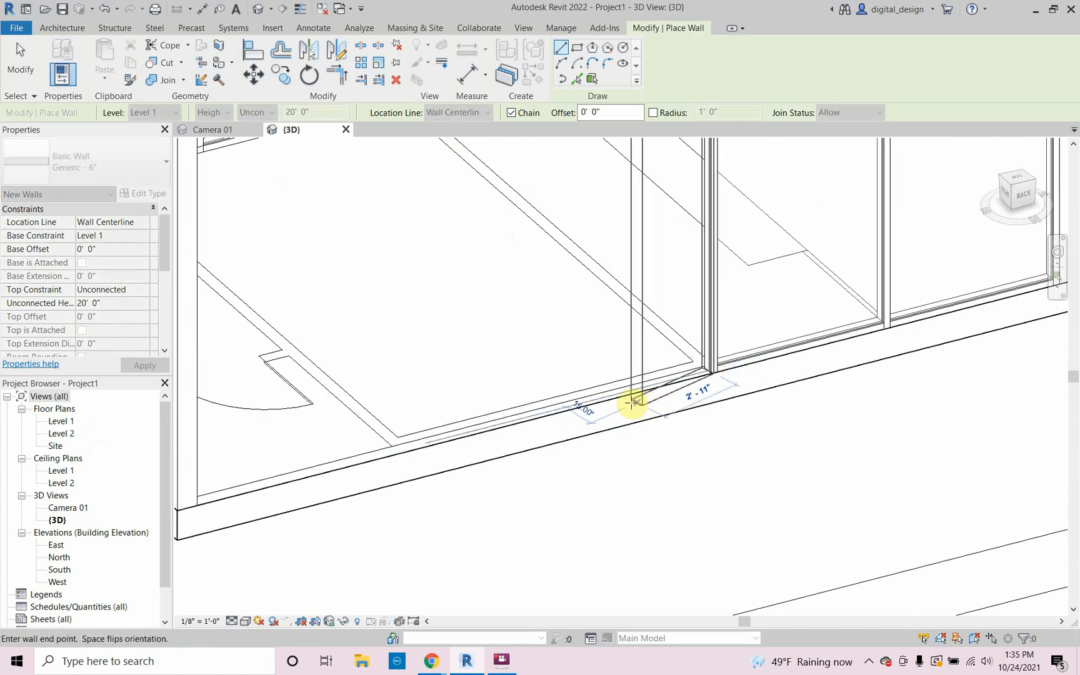
scroll(694, 394, "down", 4)
scroll(566, 441, "up", 3)
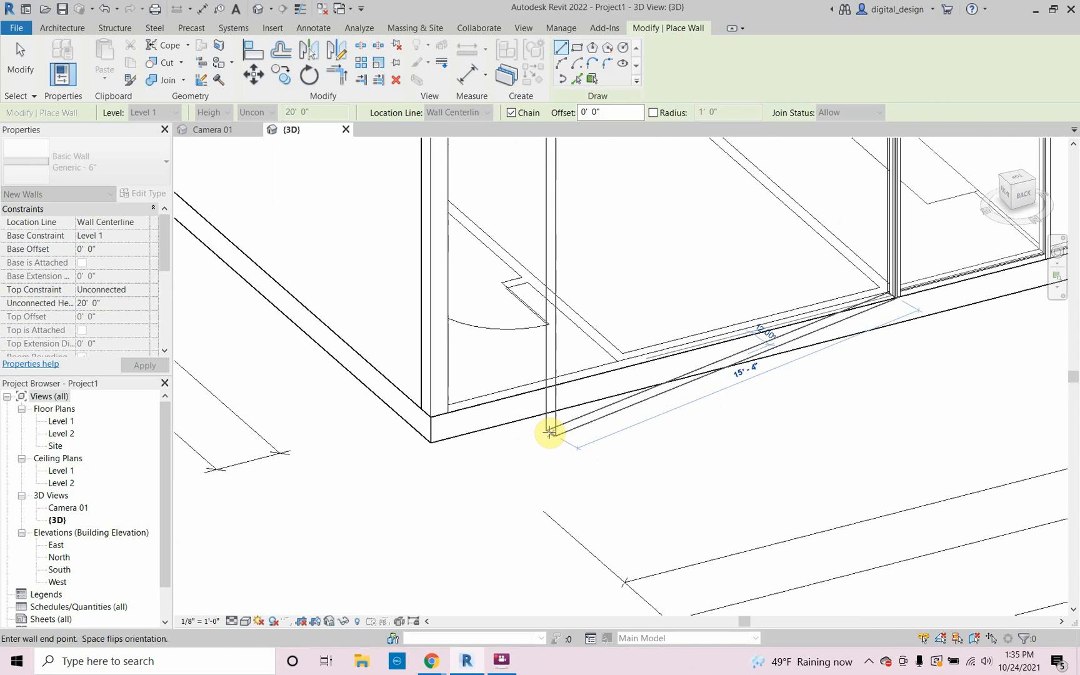
left_click(447, 413)
scroll(609, 485, "down", 2)
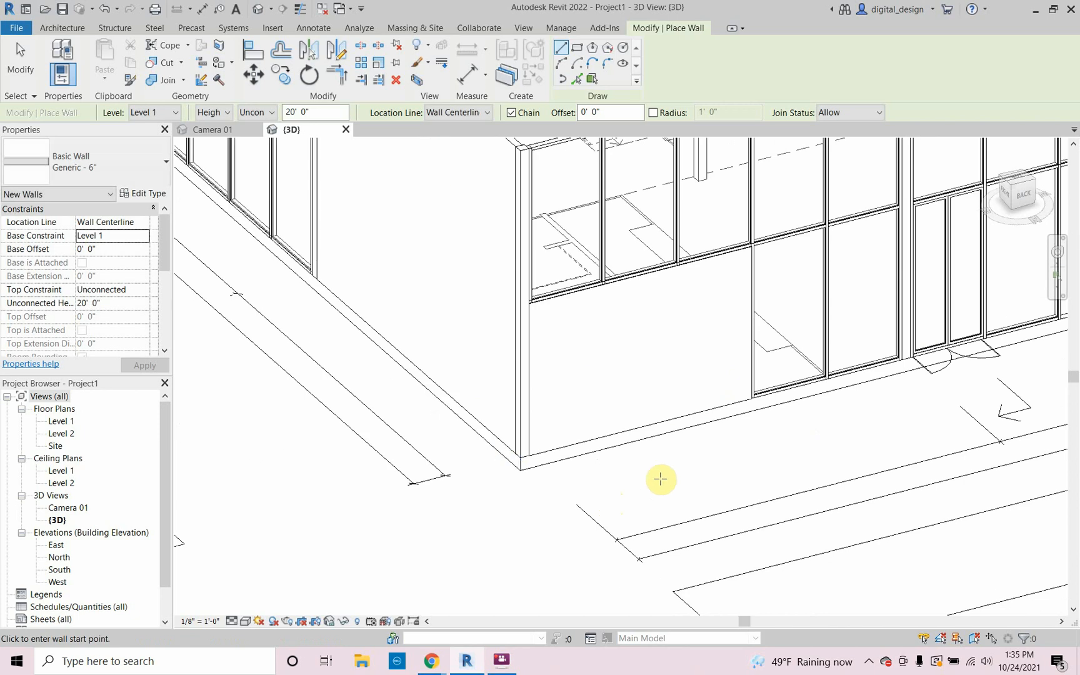
Examine from several angles how the new solid wall lines up with the adjacent mullion and the floor edge.
scroll(754, 294, "up", 3)
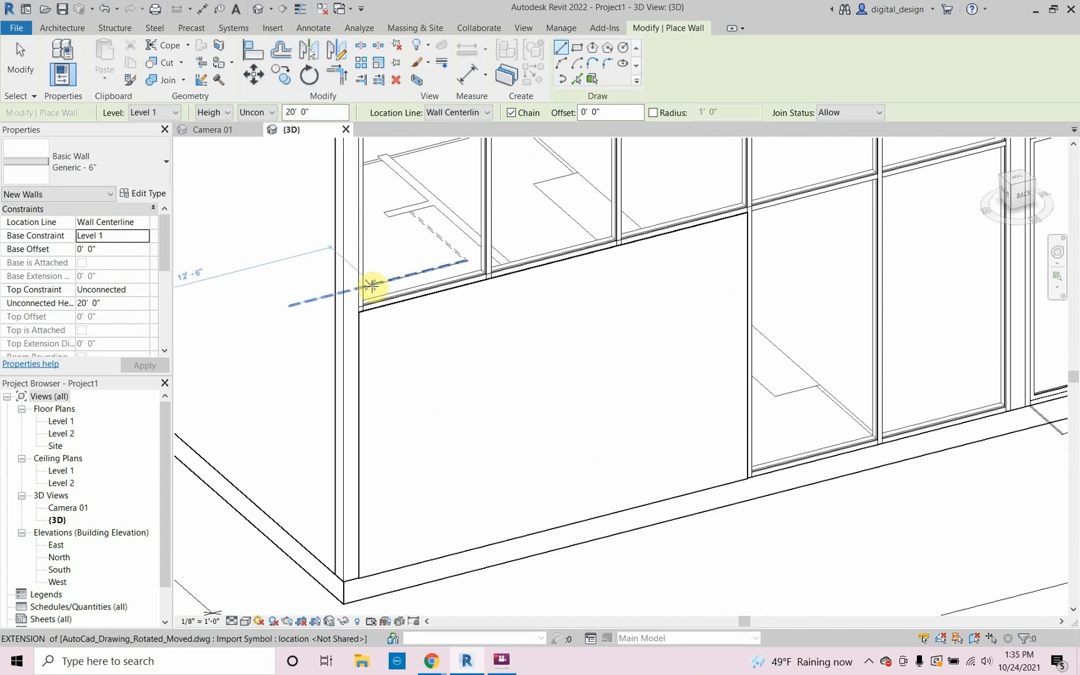
scroll(741, 493, "up", 5)
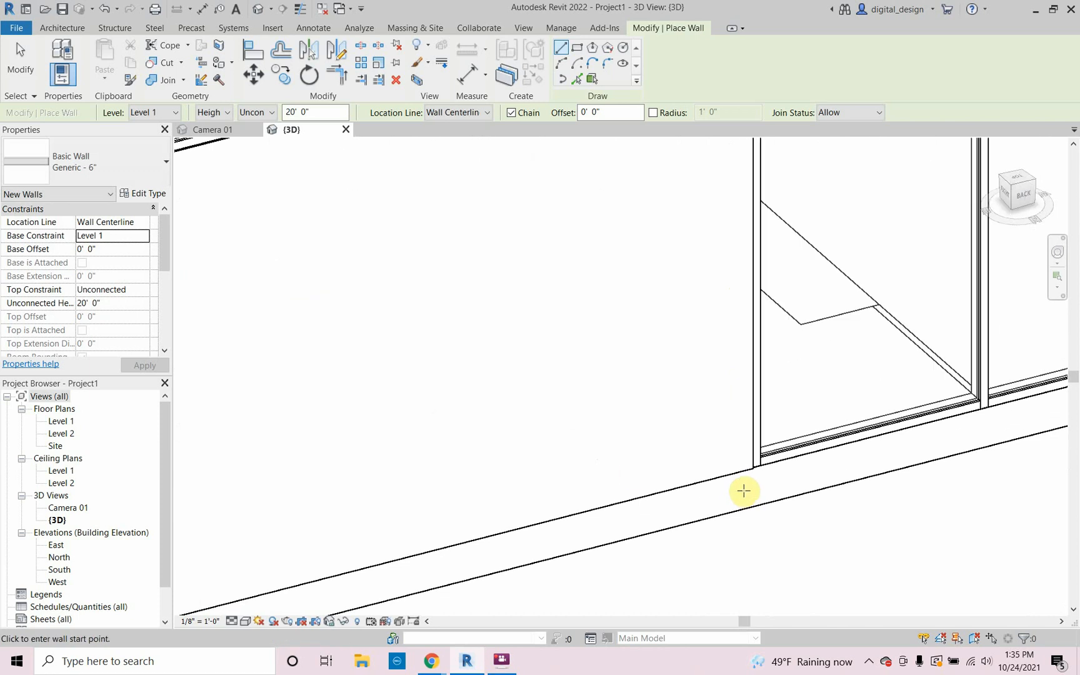
scroll(745, 491, "down", 6)
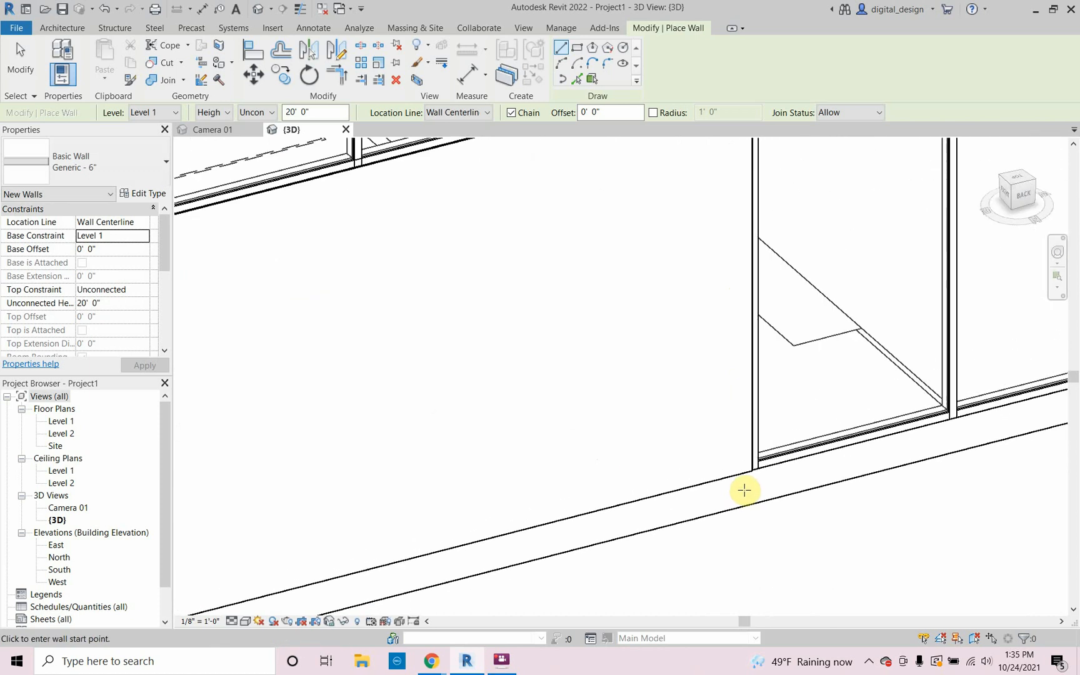
middle_click_drag(745, 494, 535, 509, "shift")
scroll(719, 522, "up", 3)
scroll(733, 512, "up", 3)
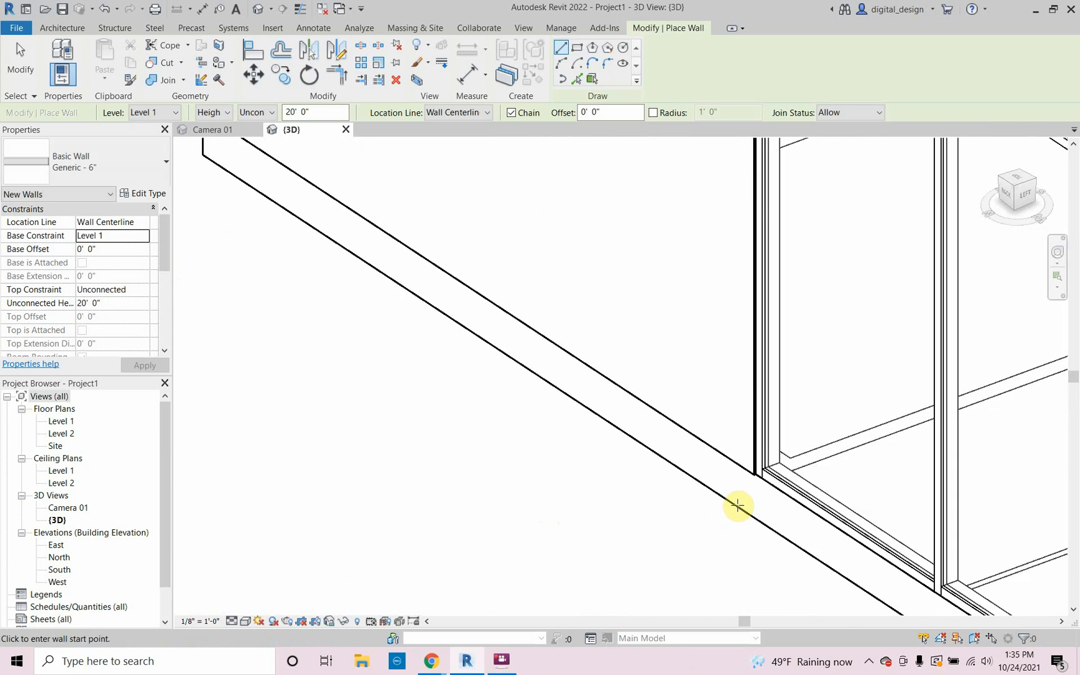
scroll(750, 484, "up", 2)
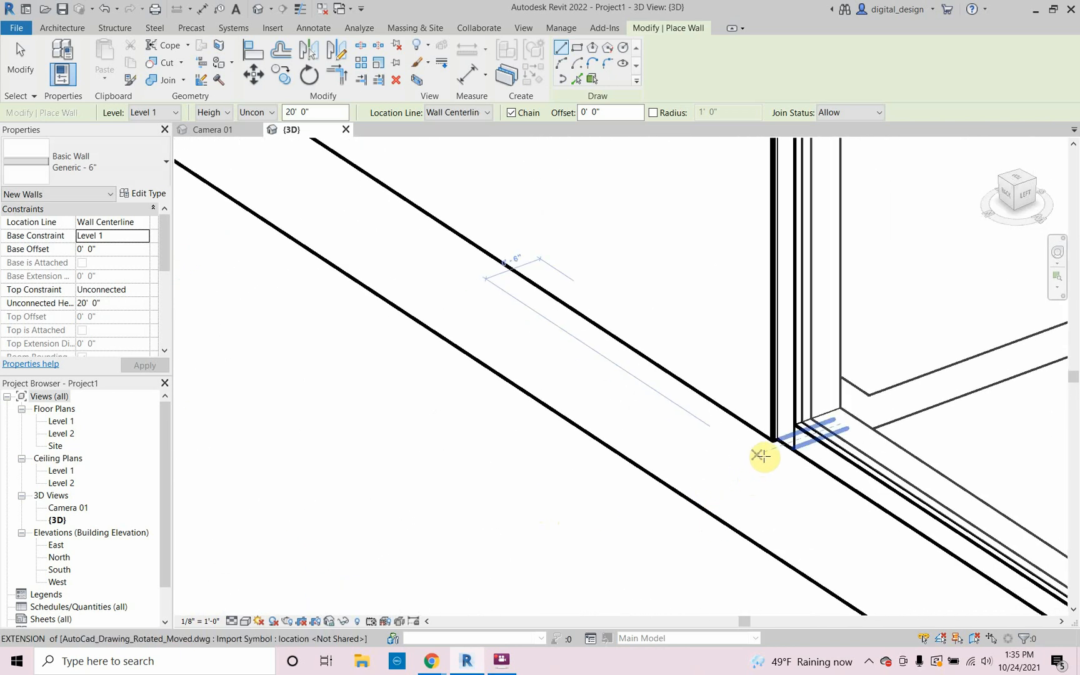
scroll(725, 463, "down", 4)
scroll(662, 460, "down", 3)
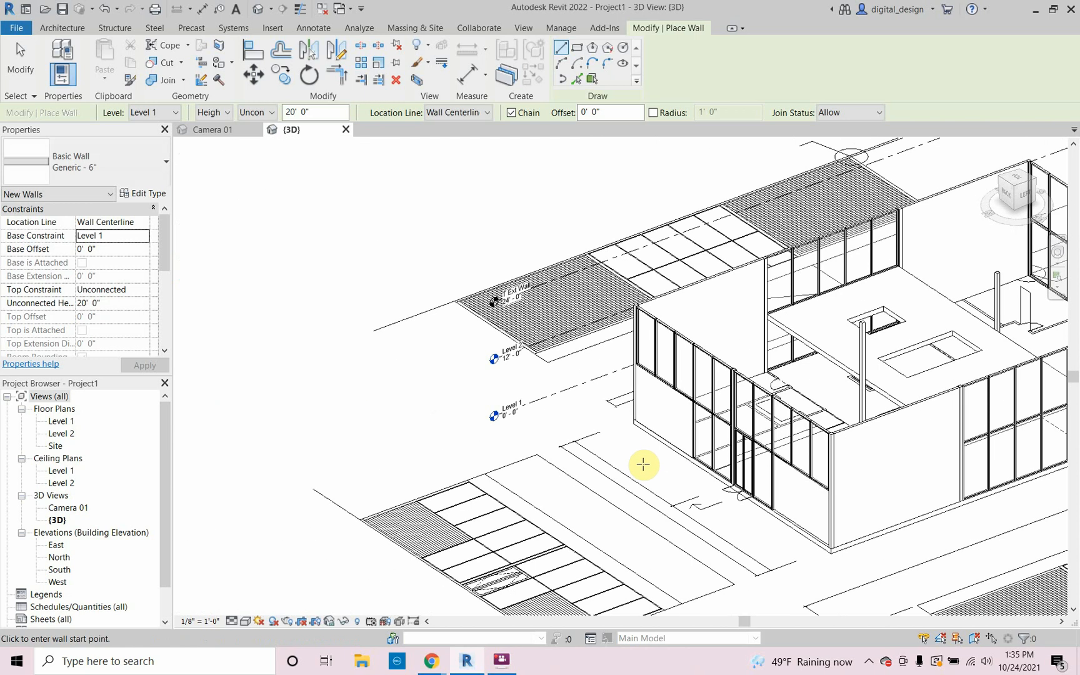
middle_click_drag(643, 462, 214, 338, "shift")
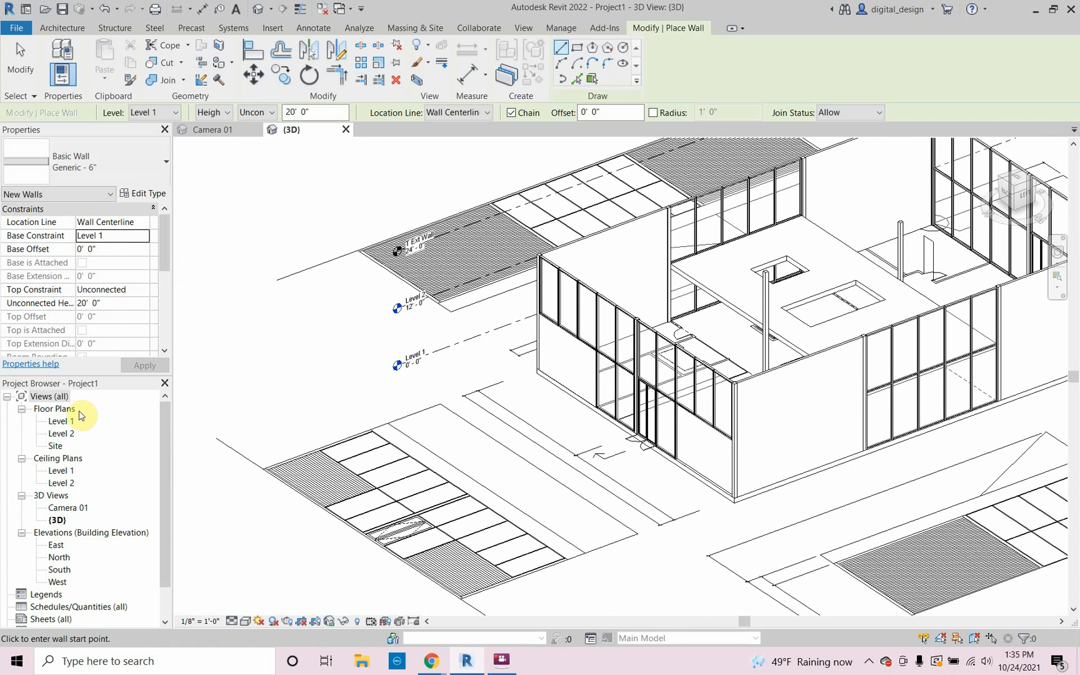
In the Level 1 floor plan, move the new Generic - 6" wall inward so its outer face aligns with the building corner.
double_click(61, 424)
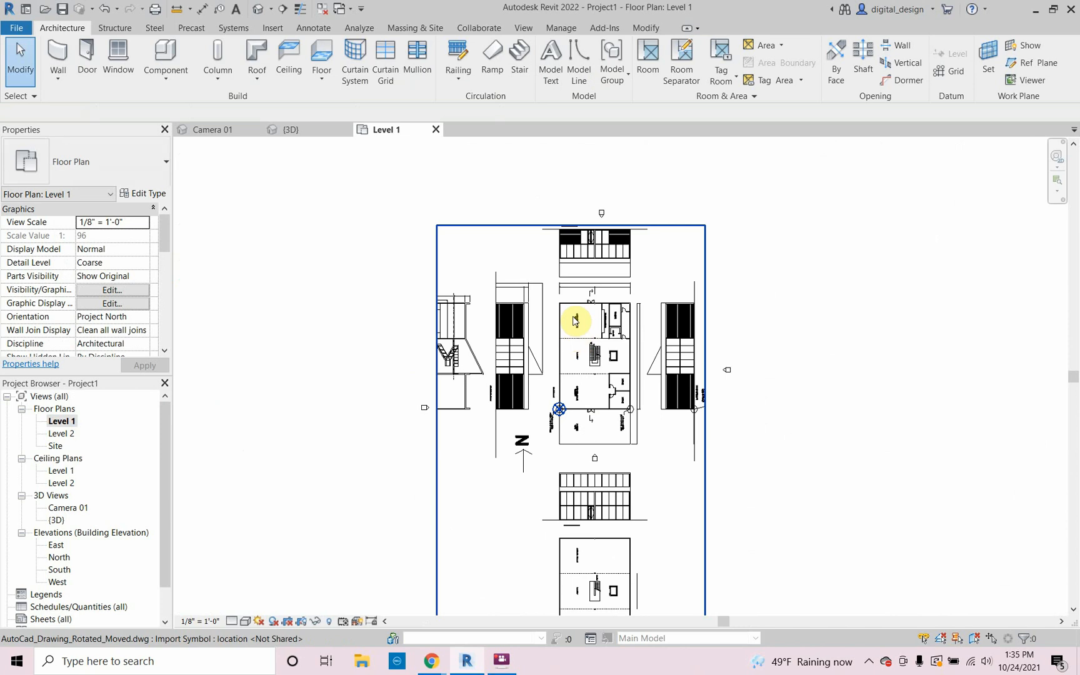
scroll(575, 320, "up", 8)
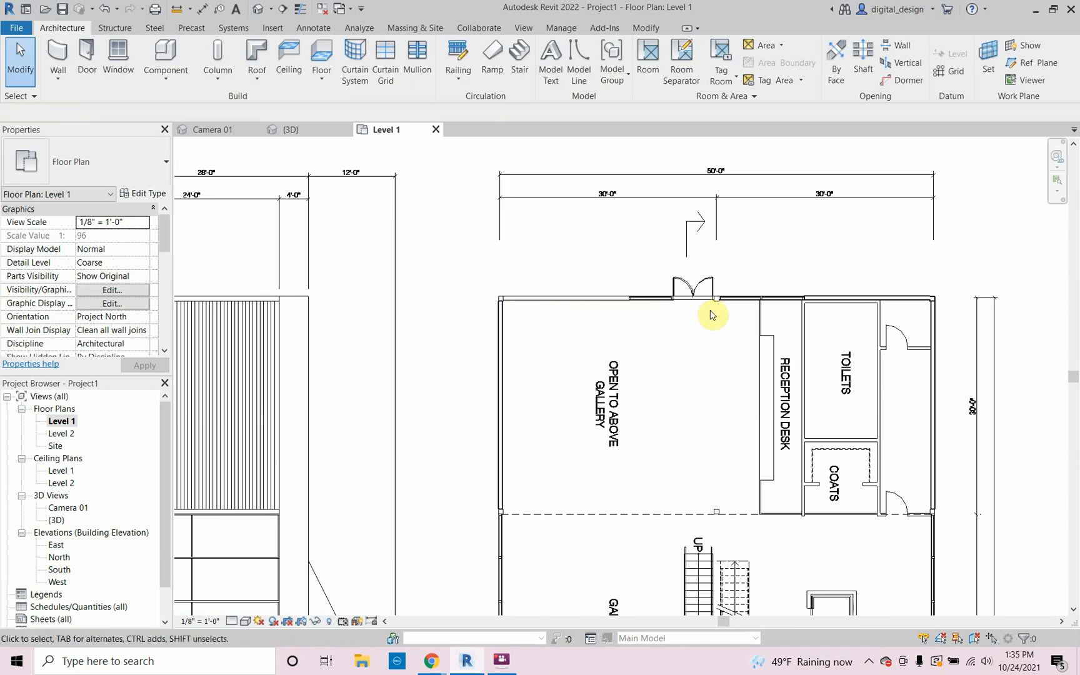
scroll(834, 317, "up", 6)
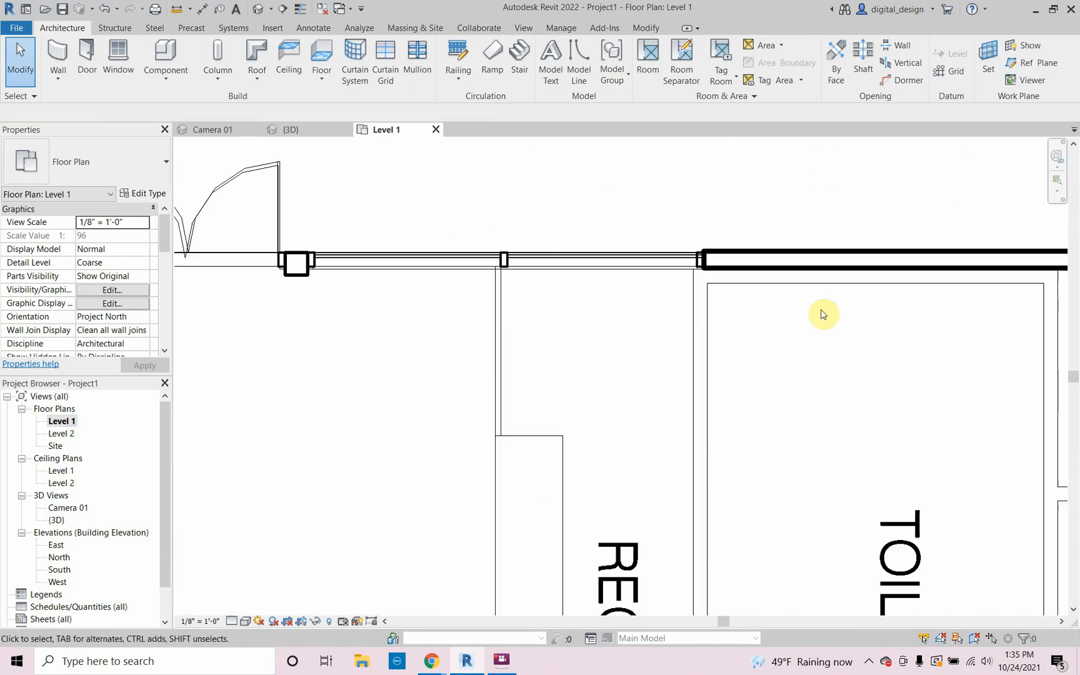
middle_click_drag(822, 313, 497, 350)
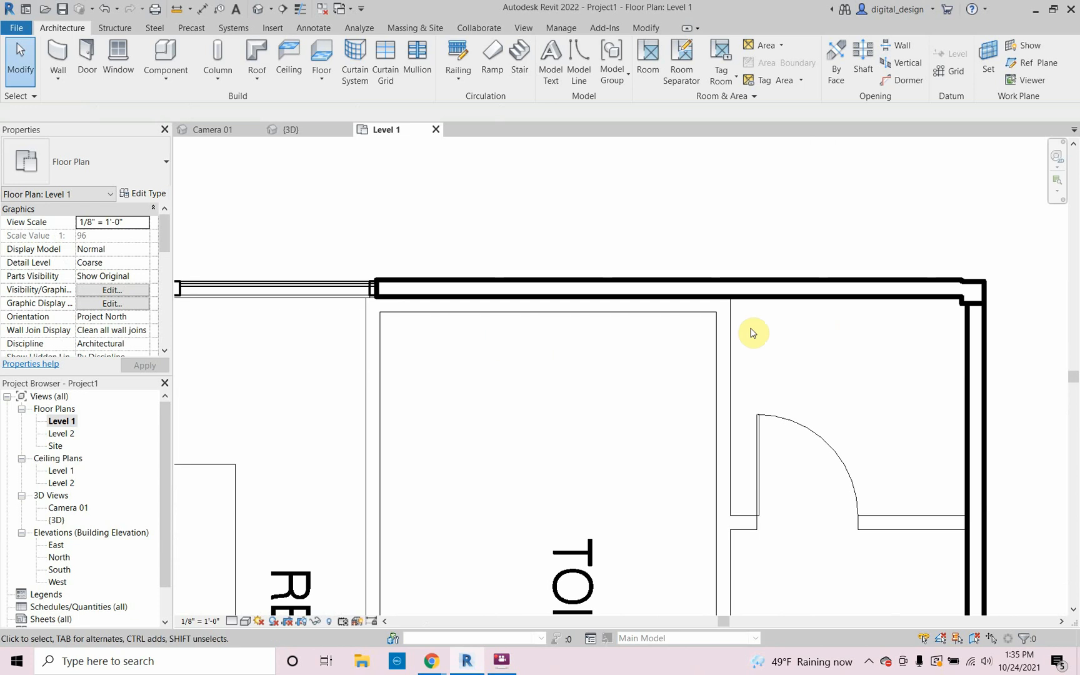
scroll(966, 294, "up", 4)
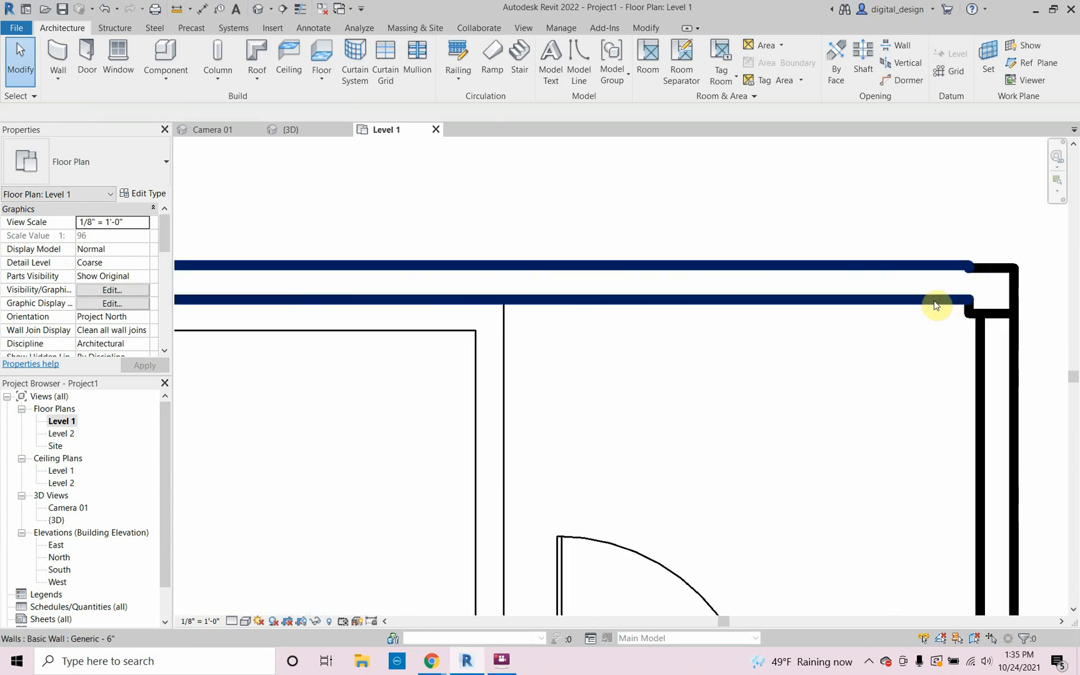
left_click(936, 305)
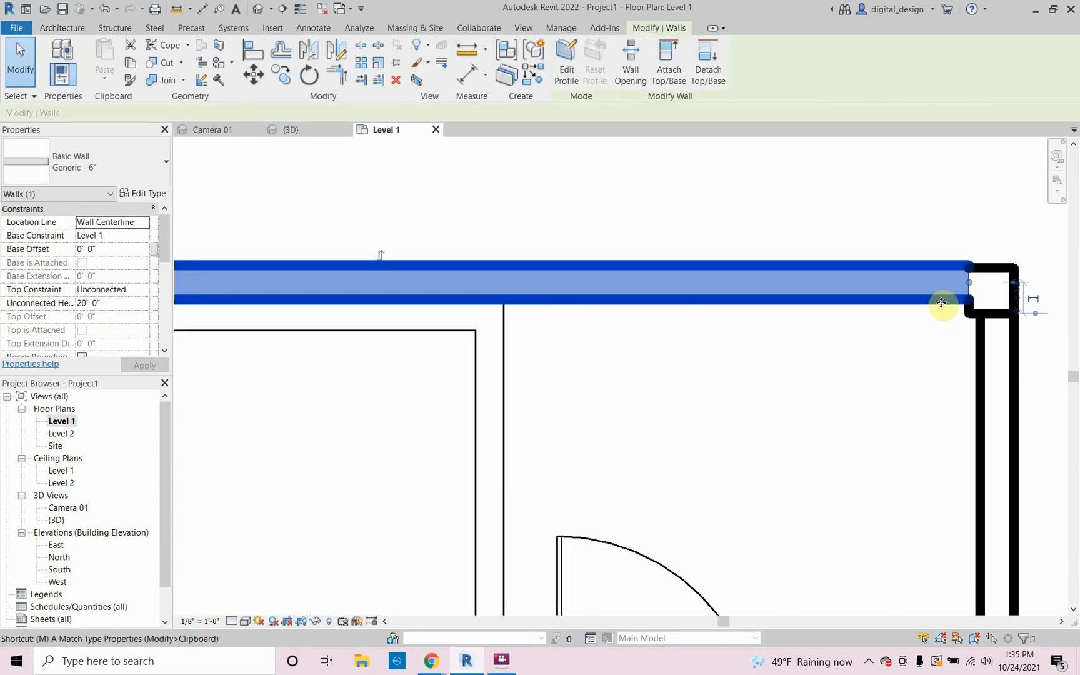
key("m")
key("v")
left_click(968, 265)
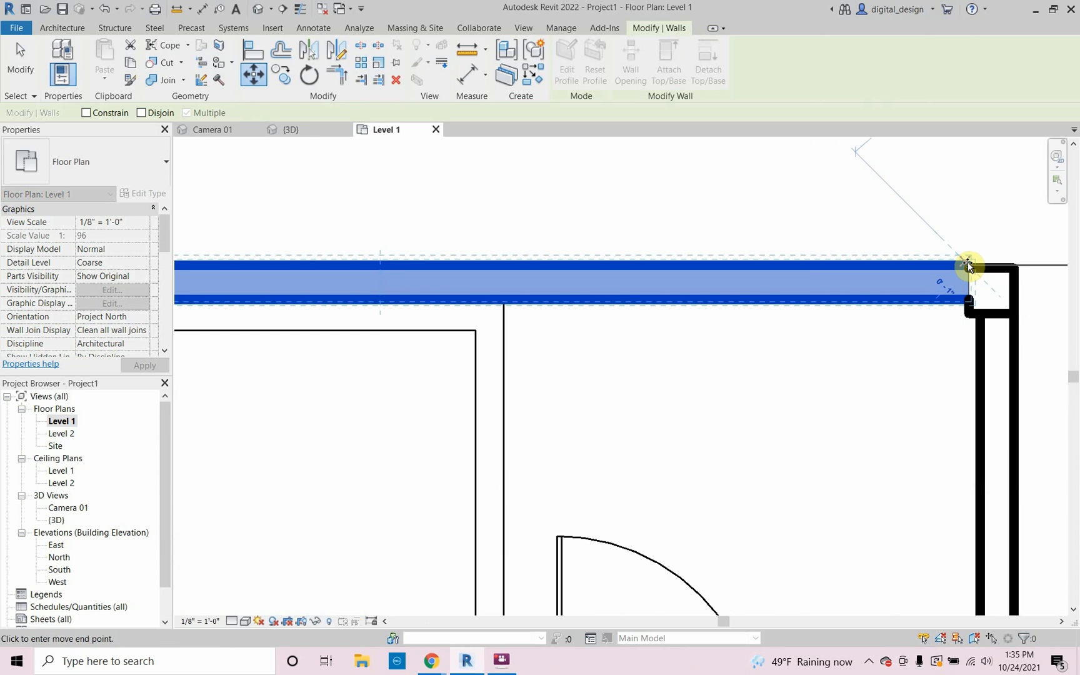
left_click(969, 271)
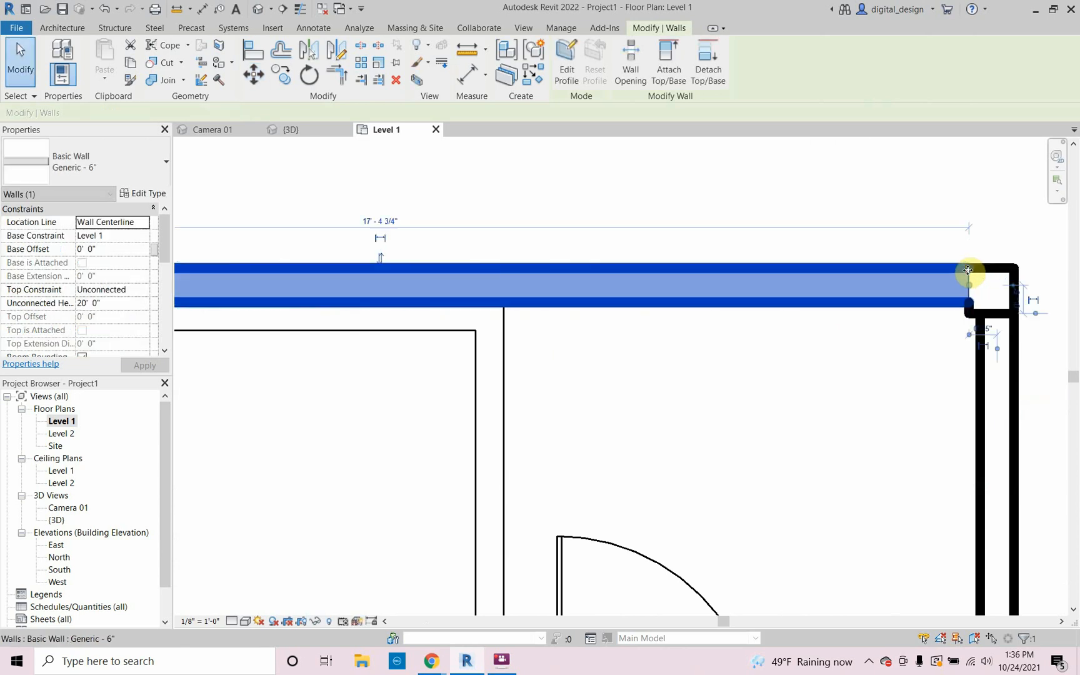
left_click(891, 358)
Open the geometry join options with the new wall's corner in view.
scroll(881, 368, "down", 3)
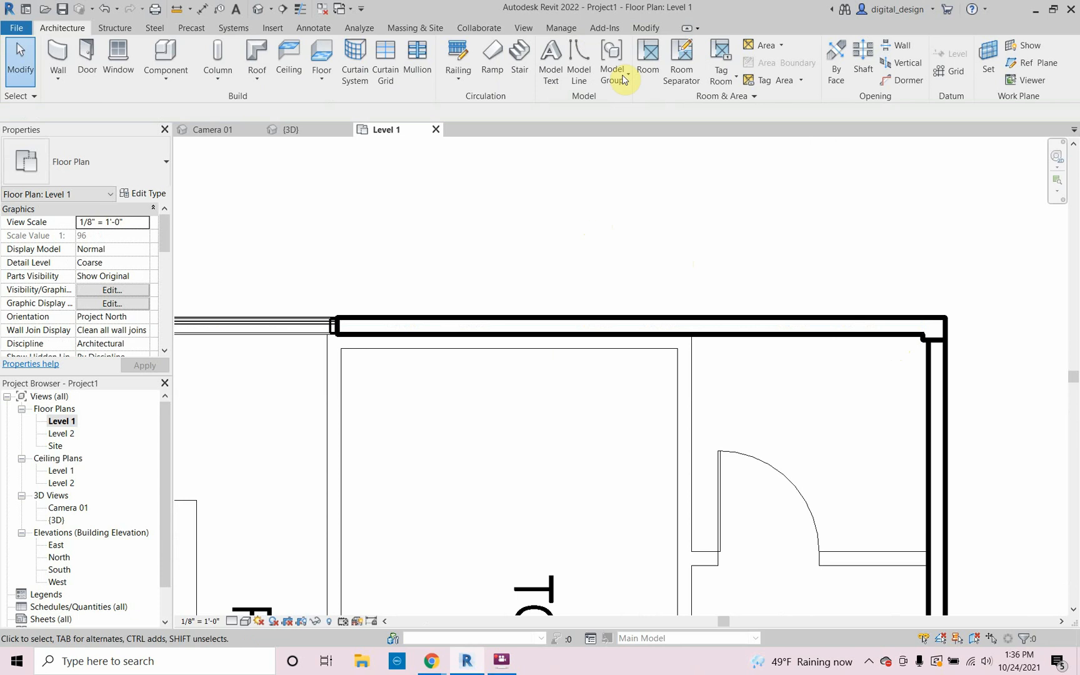
left_click(646, 28)
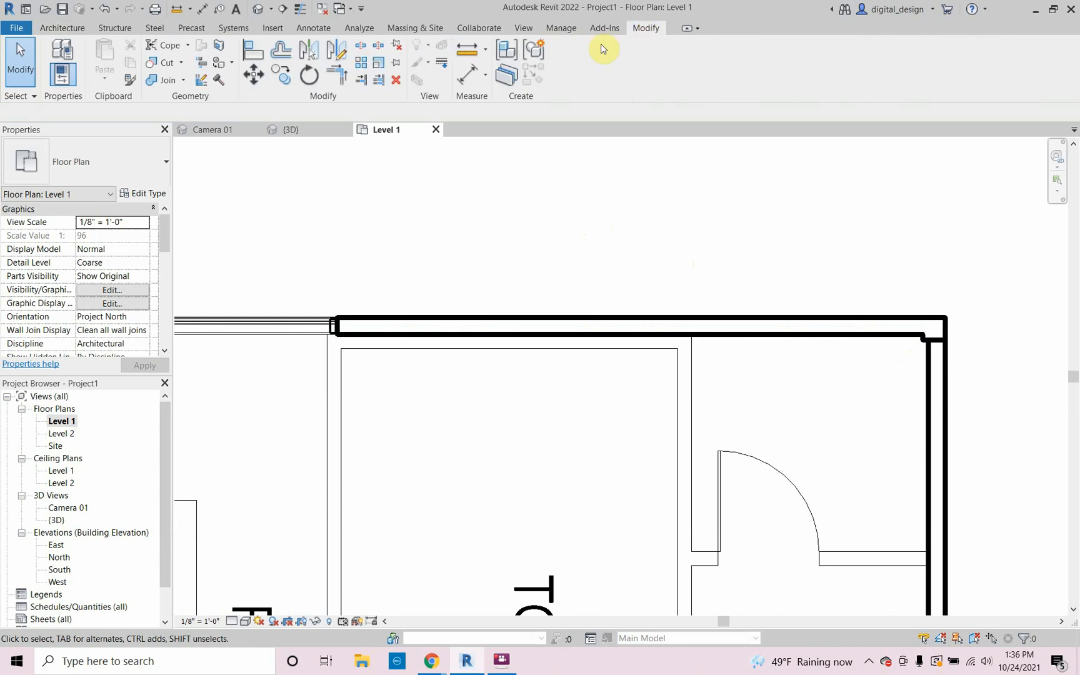
left_click(184, 80)
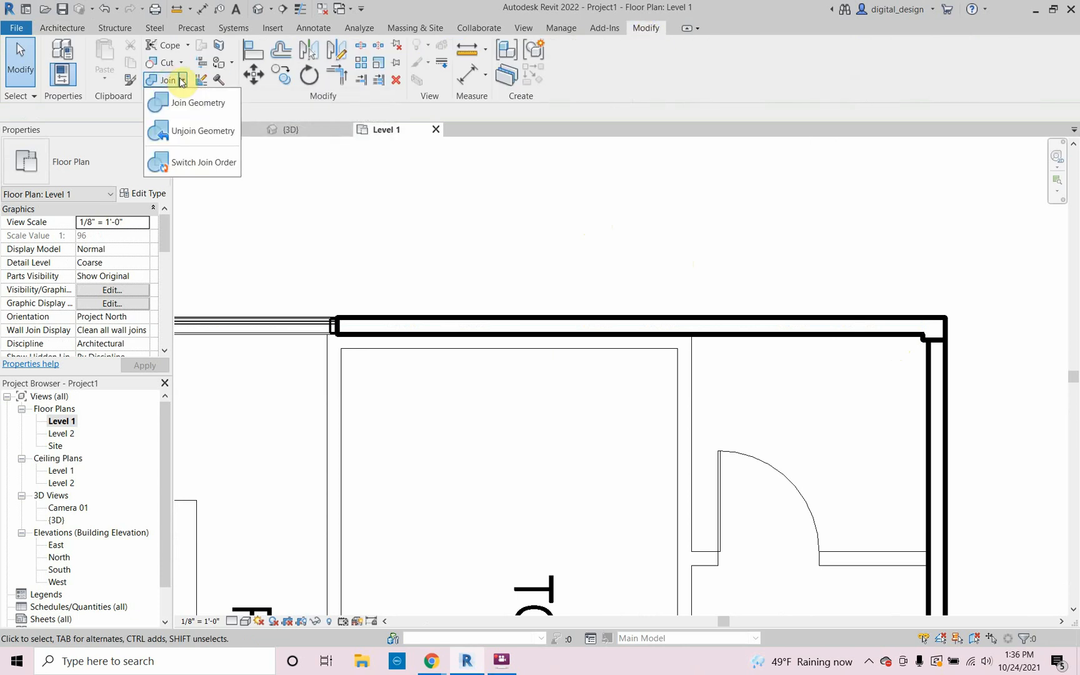
Unjoin the exterior wall beside the toilets from its corner column, and open the 3D view.
left_click(198, 131)
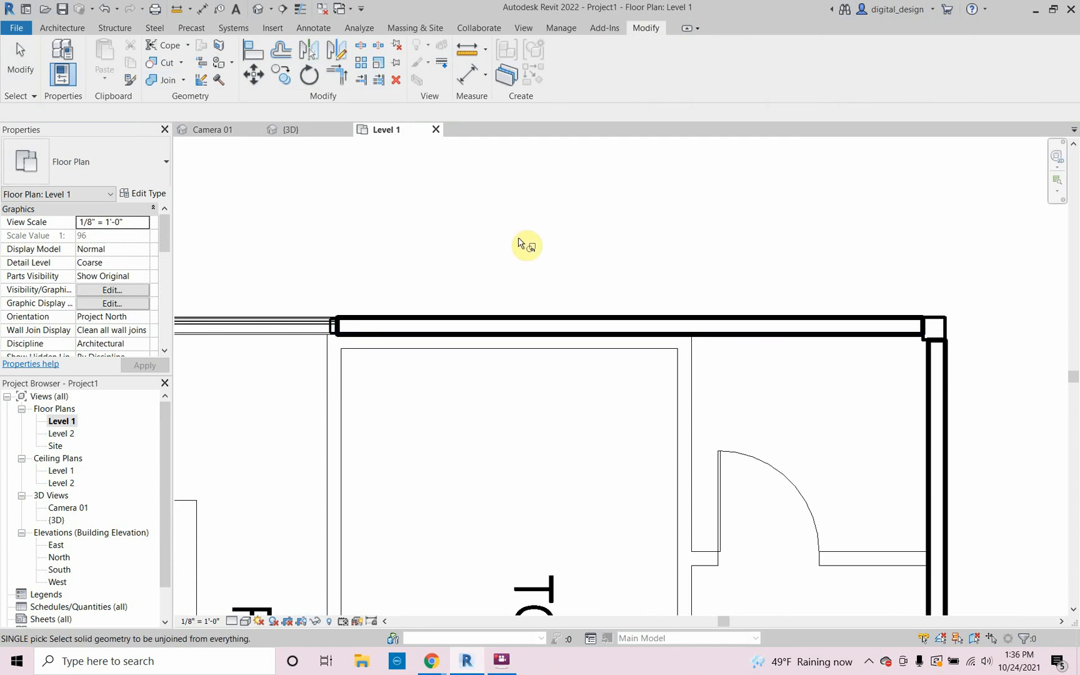
left_click(265, 12)
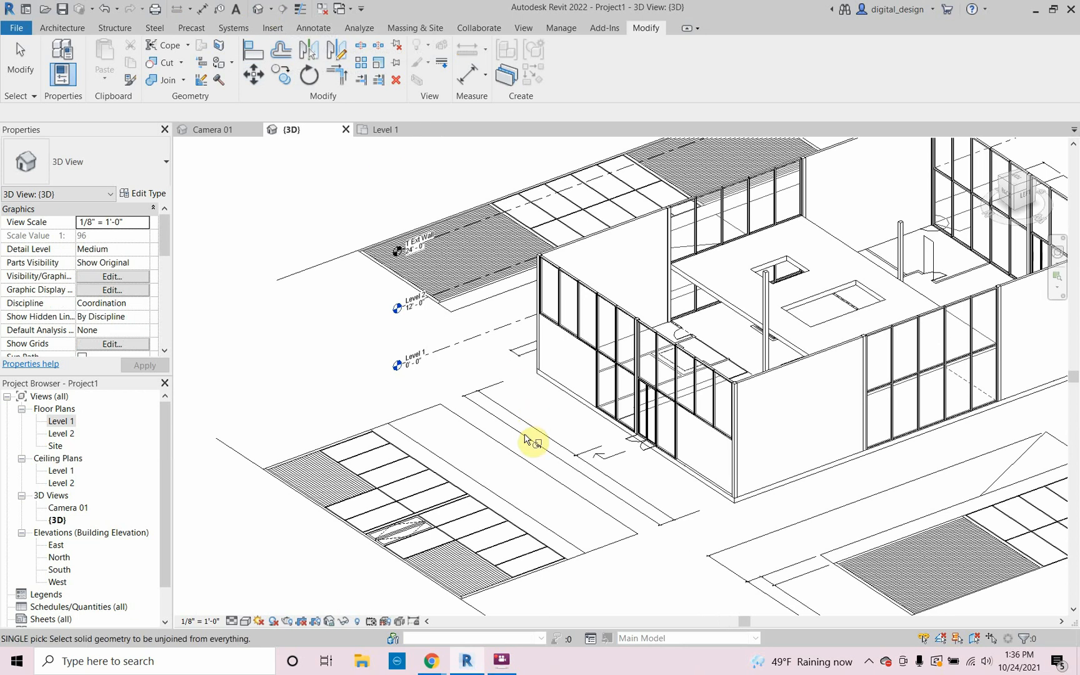
Draw a 20' high Generic - 6" wall about 17'-5" long on the entrance facade, from the storefront mullion's base to the corner column.
middle_click_drag(527, 440, 555, 451, "shift")
scroll(603, 459, "up", 5)
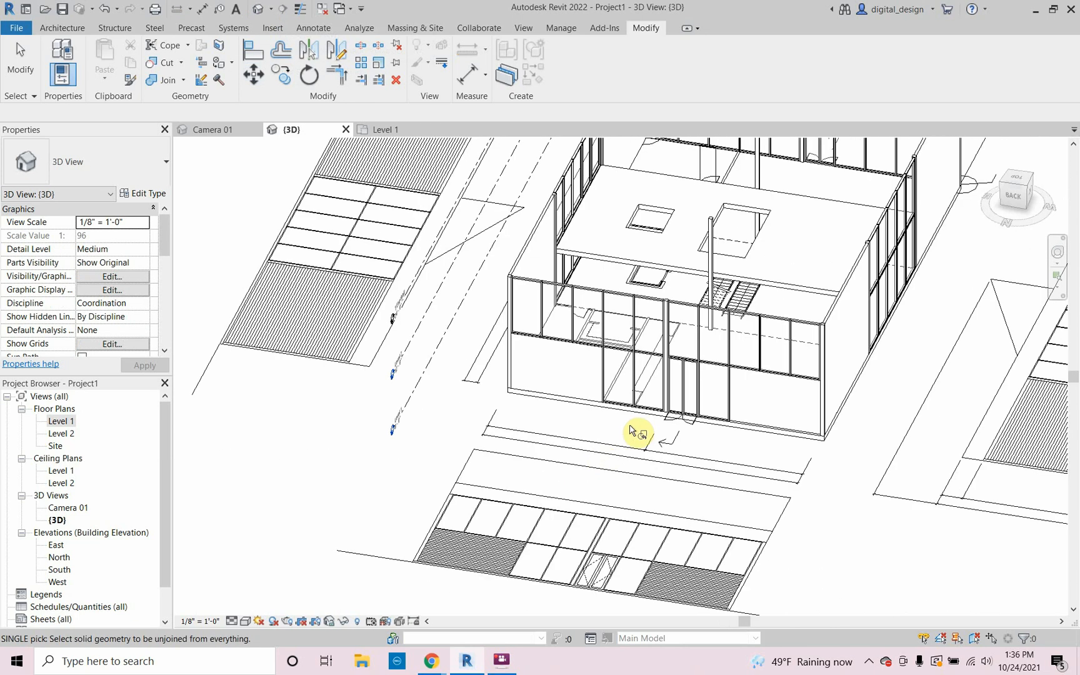
scroll(550, 443, "up", 3)
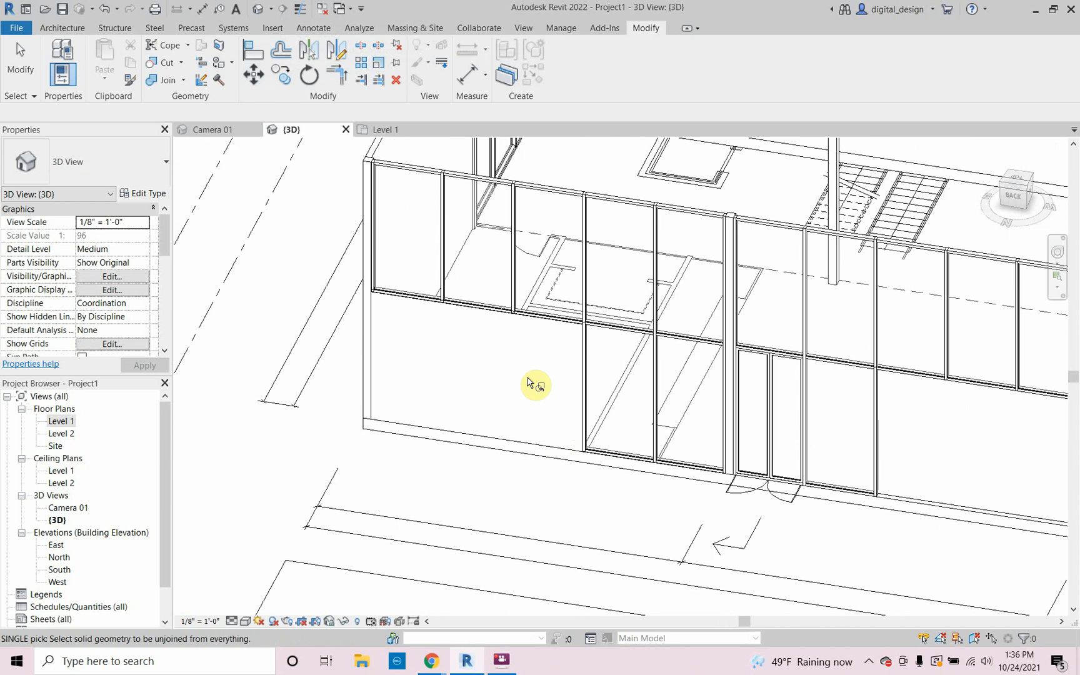
scroll(475, 372, "down", 5)
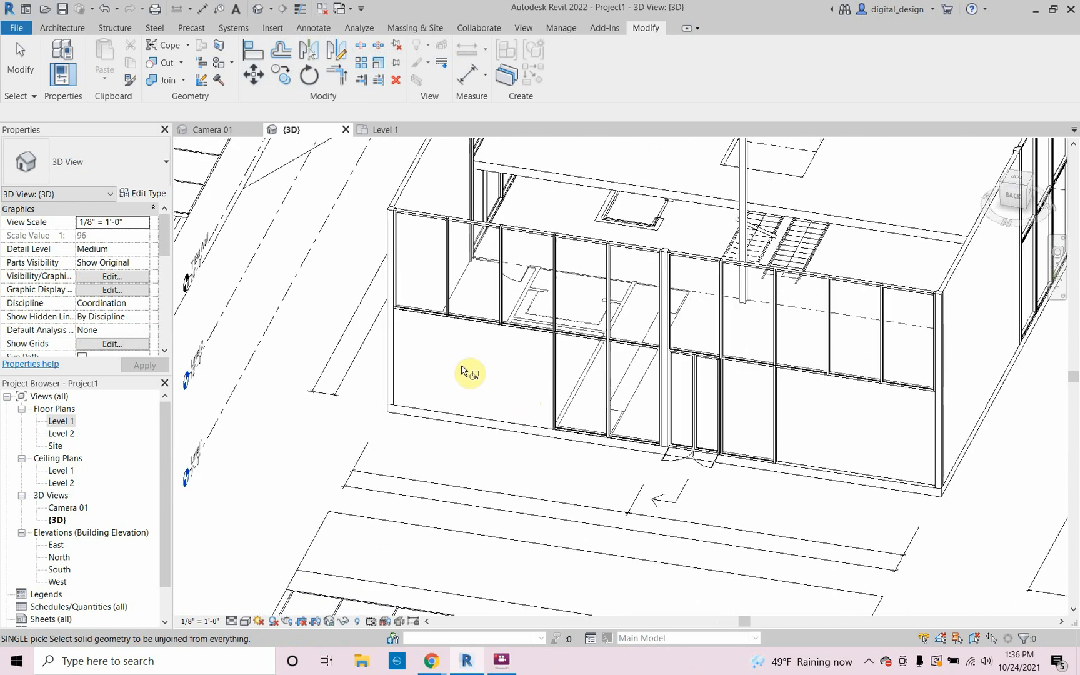
scroll(732, 463, "up", 4)
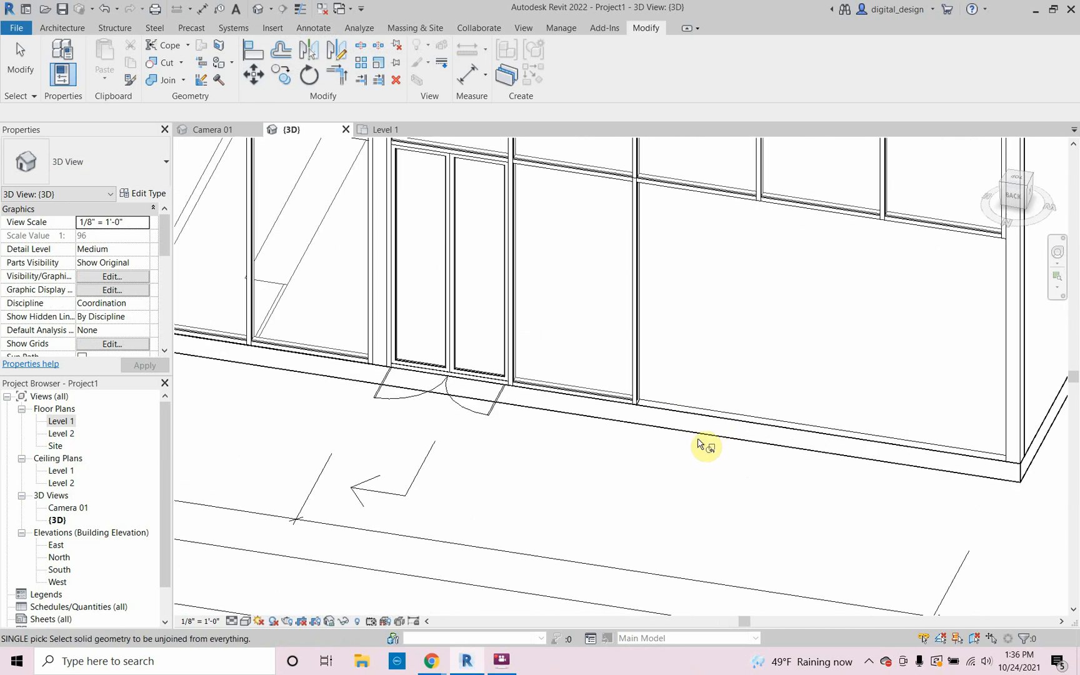
scroll(653, 416, "up", 3)
scroll(644, 420, "up", 2)
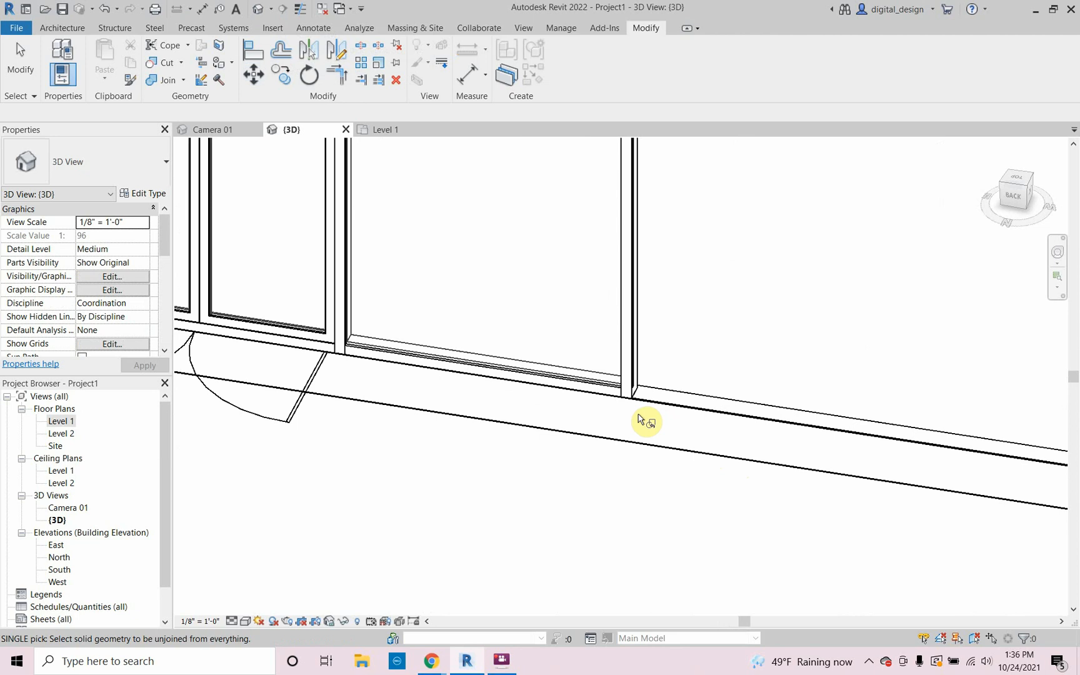
left_click(50, 28)
left_click(57, 56)
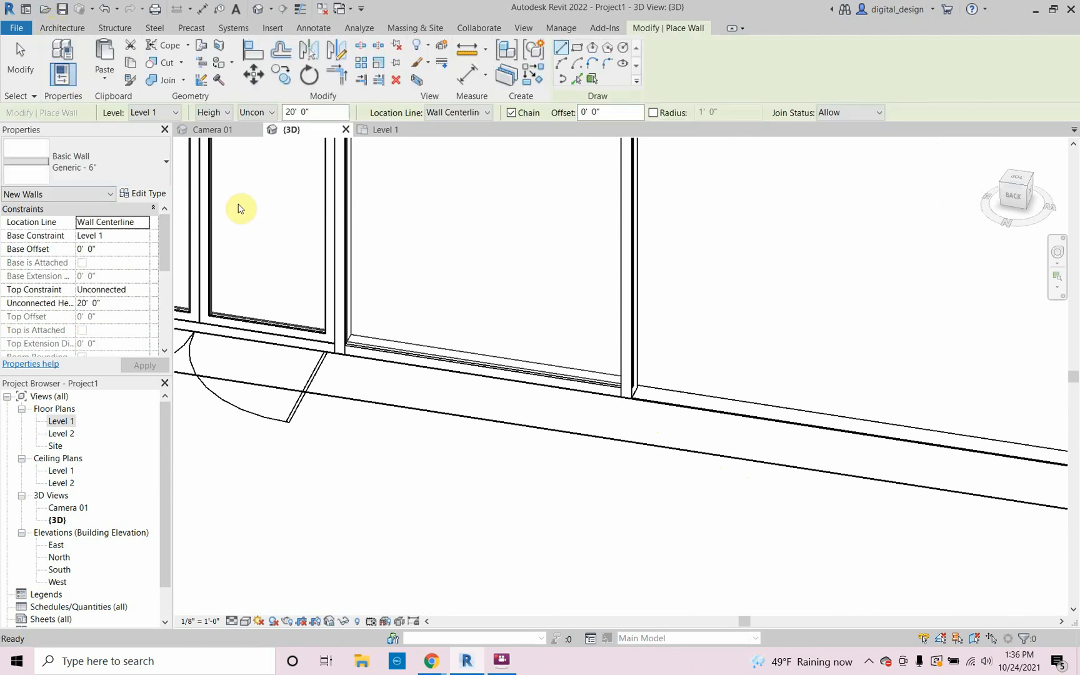
left_click(632, 398)
scroll(591, 419, "down", 3)
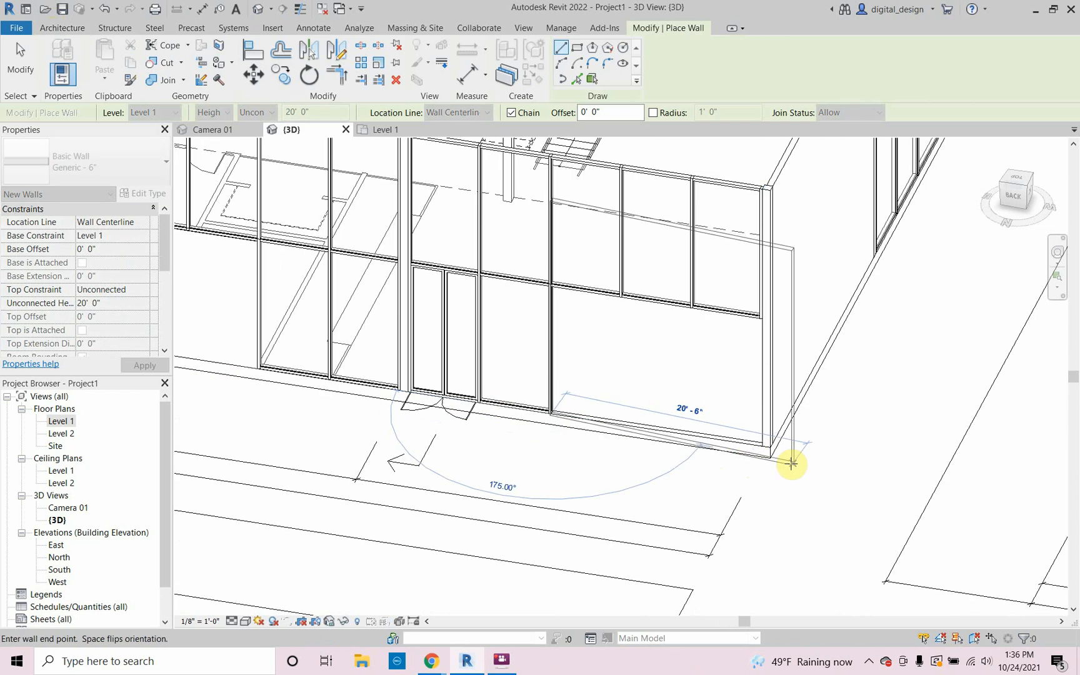
scroll(723, 441, "up", 5)
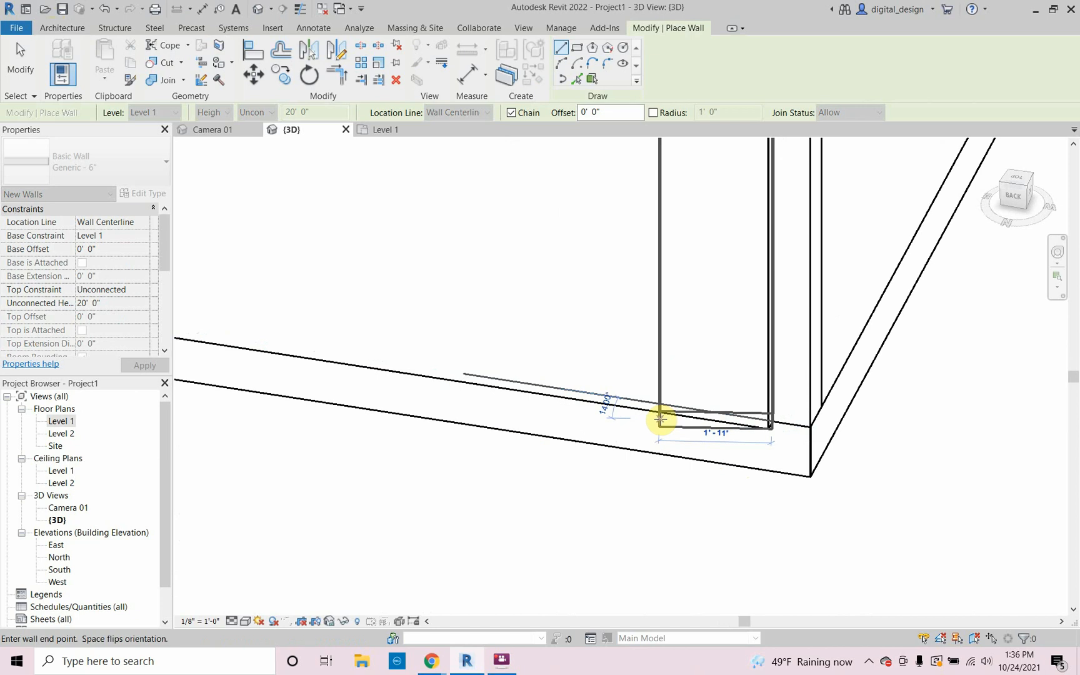
key("Escape")
key("Escape")
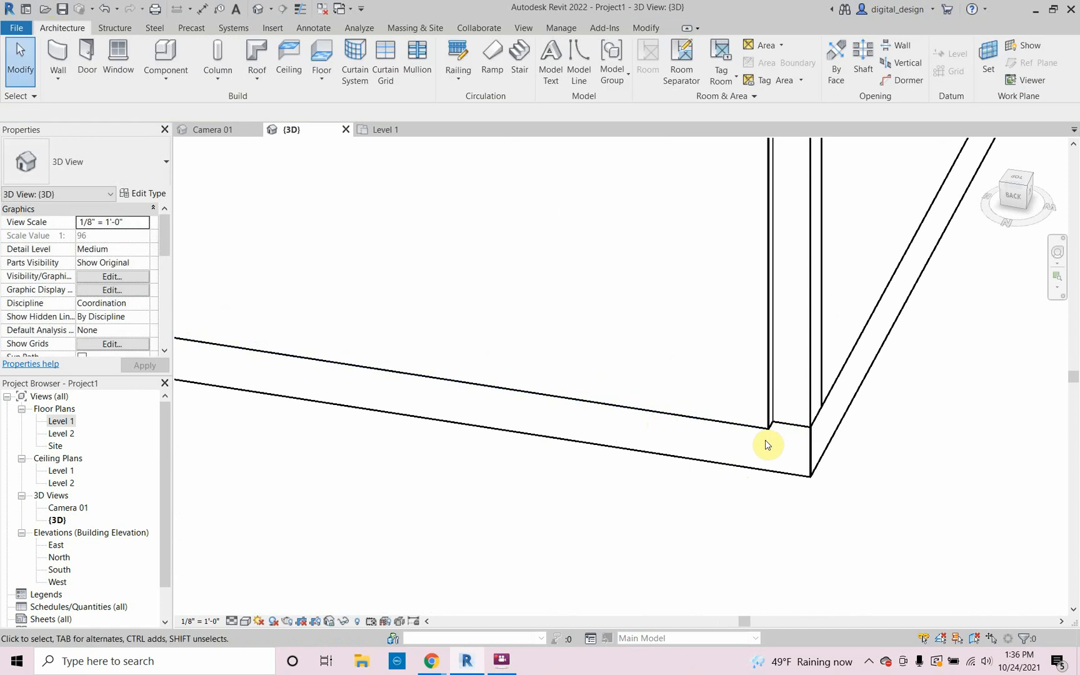
Move the new wall inward so its outer face is flush with the floor slab's edge.
left_click(753, 424)
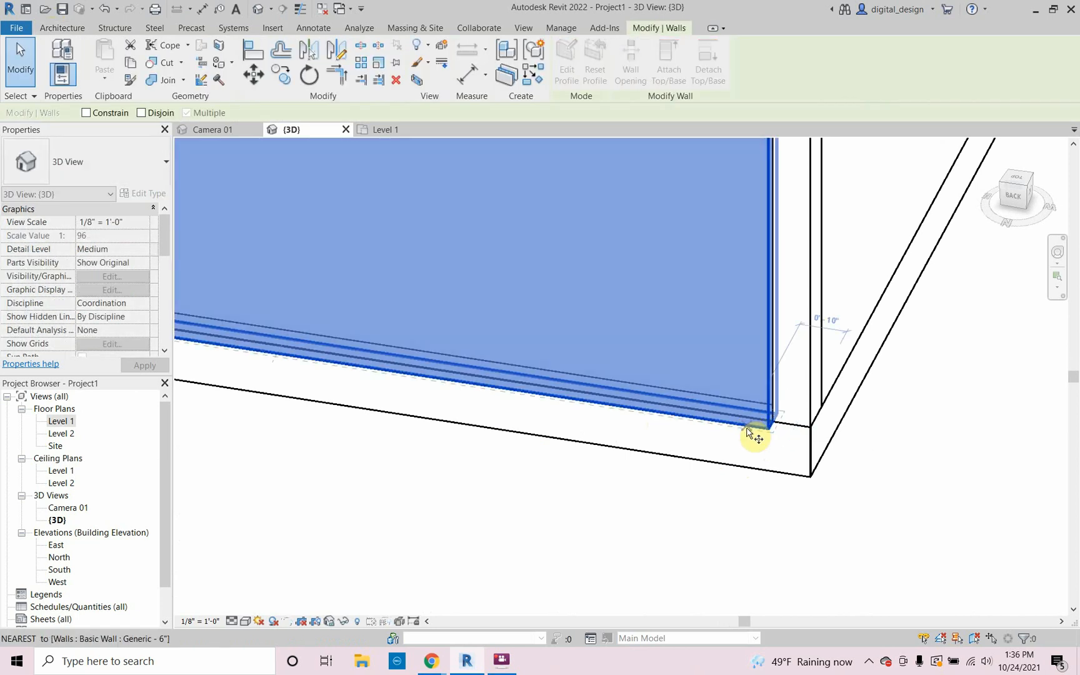
key("m")
key("v")
left_click(771, 426)
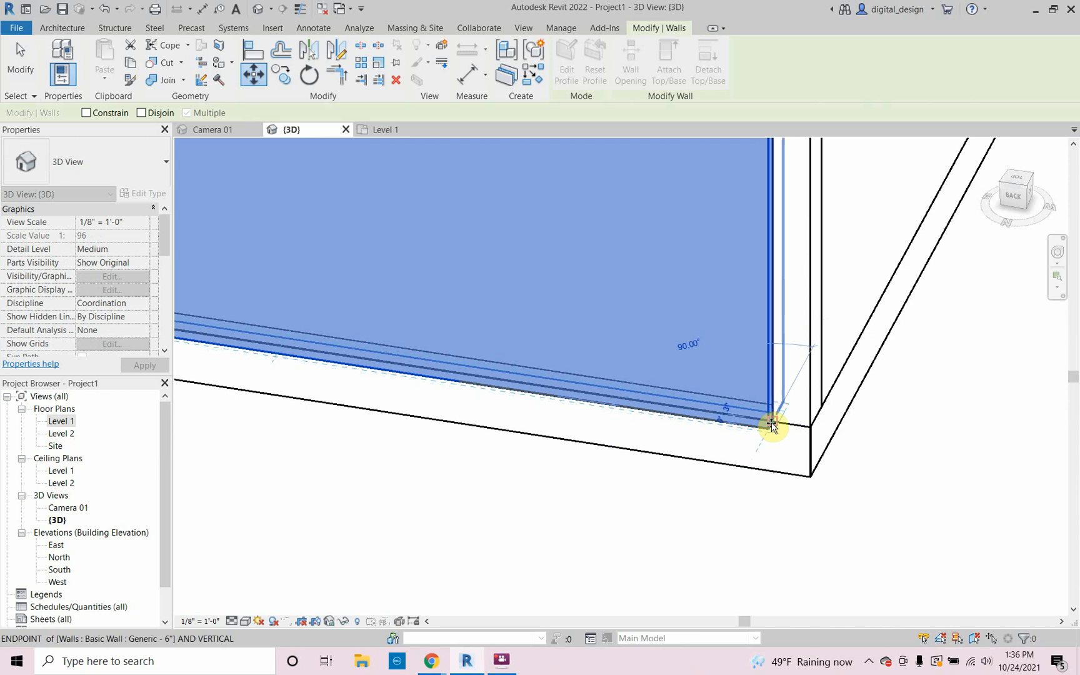
left_click(755, 441)
scroll(738, 478, "down", 2)
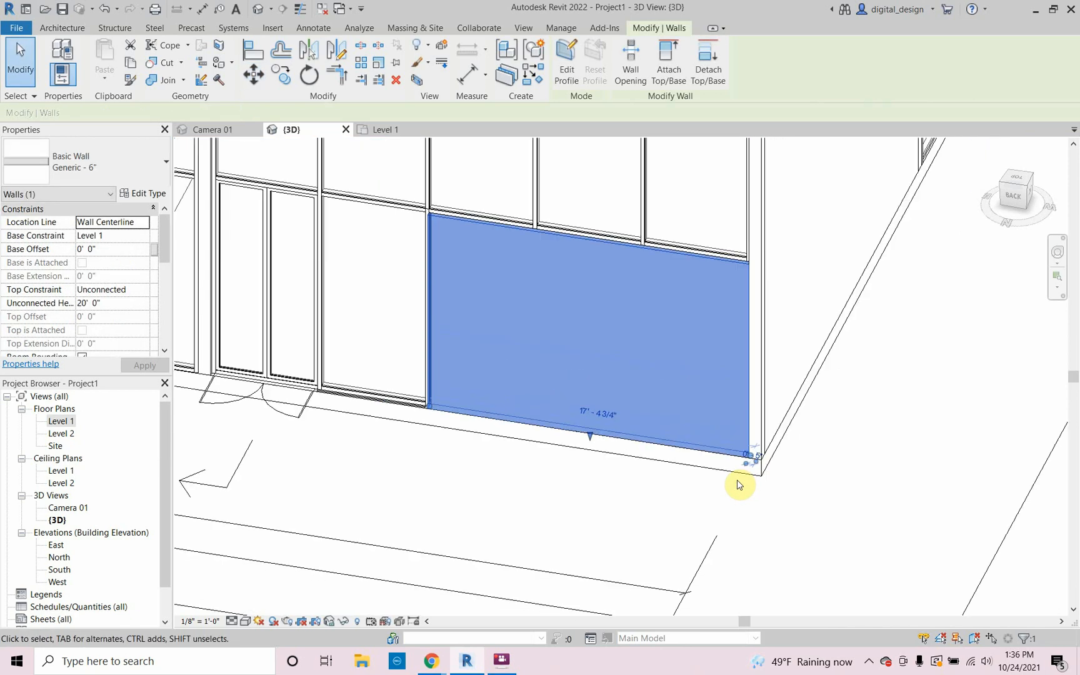
scroll(739, 485, "up", 1)
left_click(603, 510)
scroll(446, 348, "up", 1)
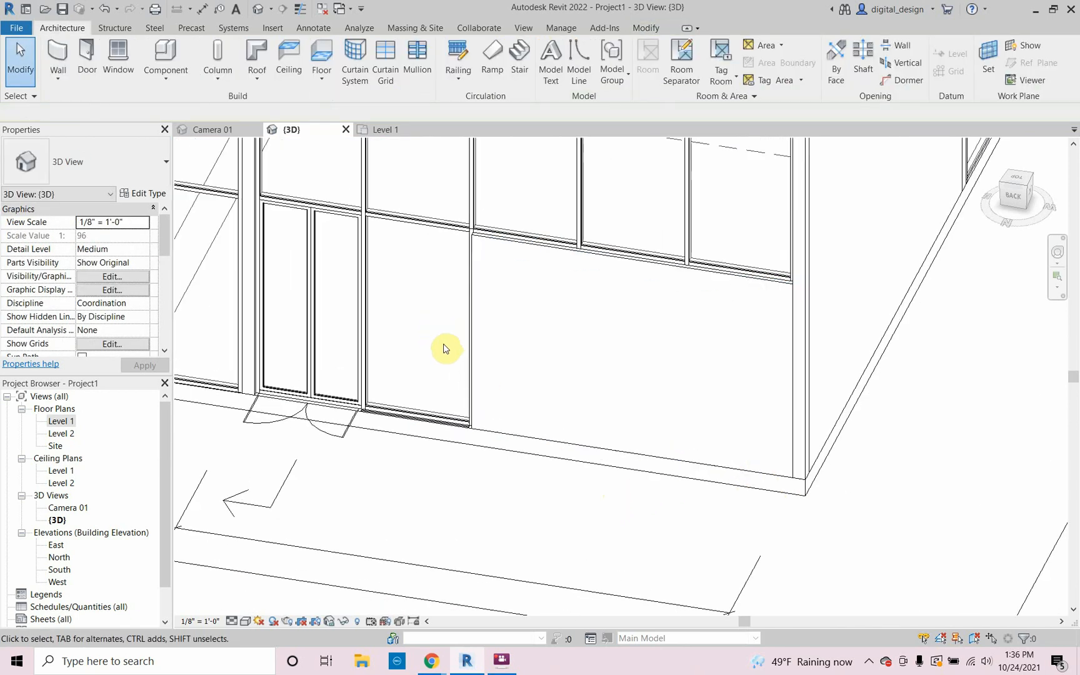
scroll(446, 348, "up", 1)
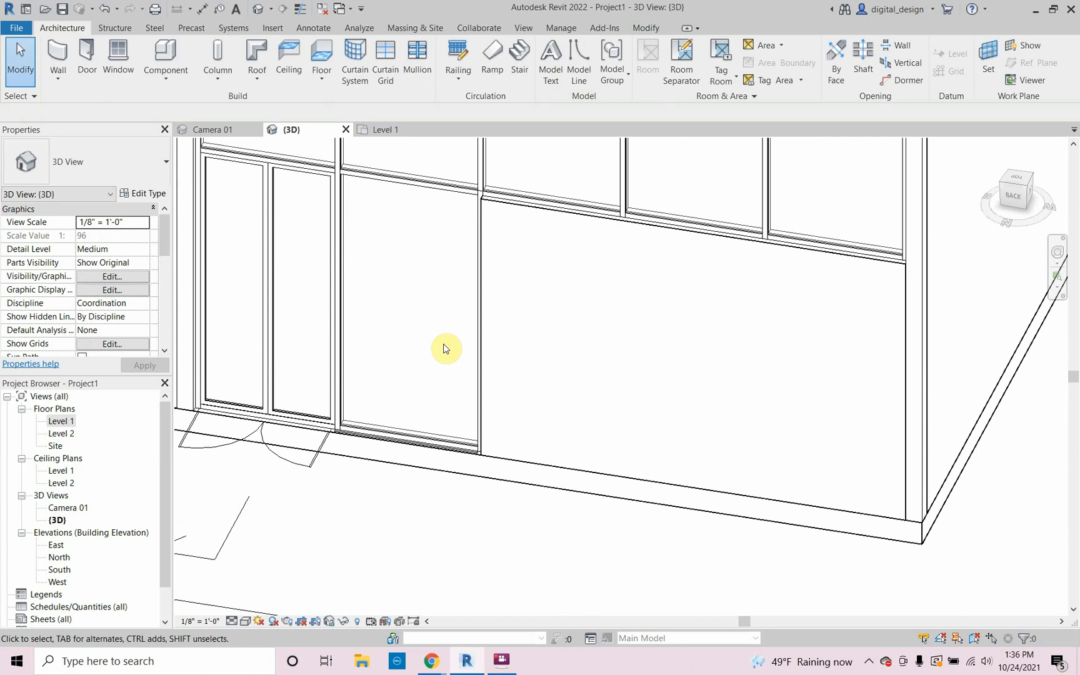
scroll(445, 348, "down", 3)
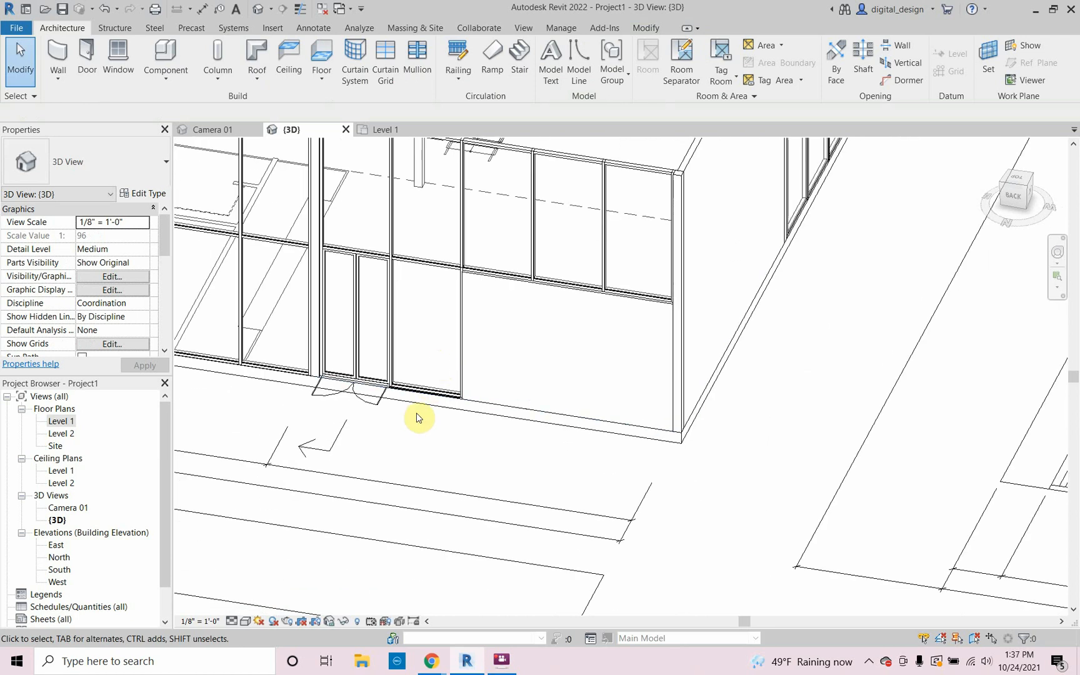
middle_click_drag(417, 417, 676, 526, "shift")
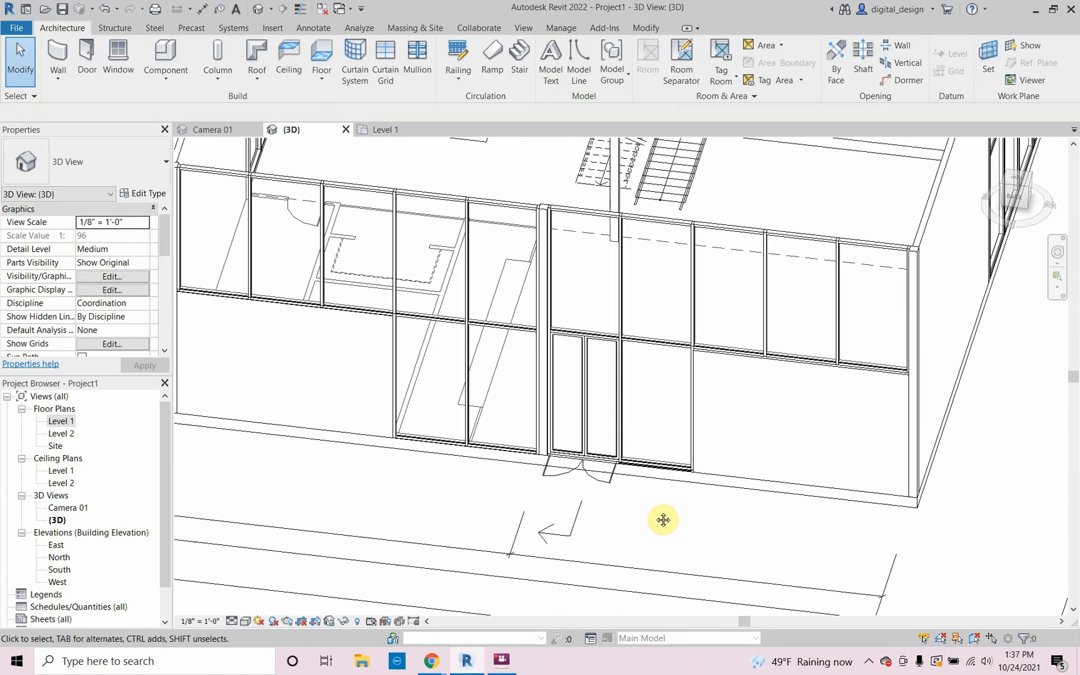
In the Level 1 plan, unjoin the entrance-side exterior wall from the column at the gallery corner.
double_click(62, 421)
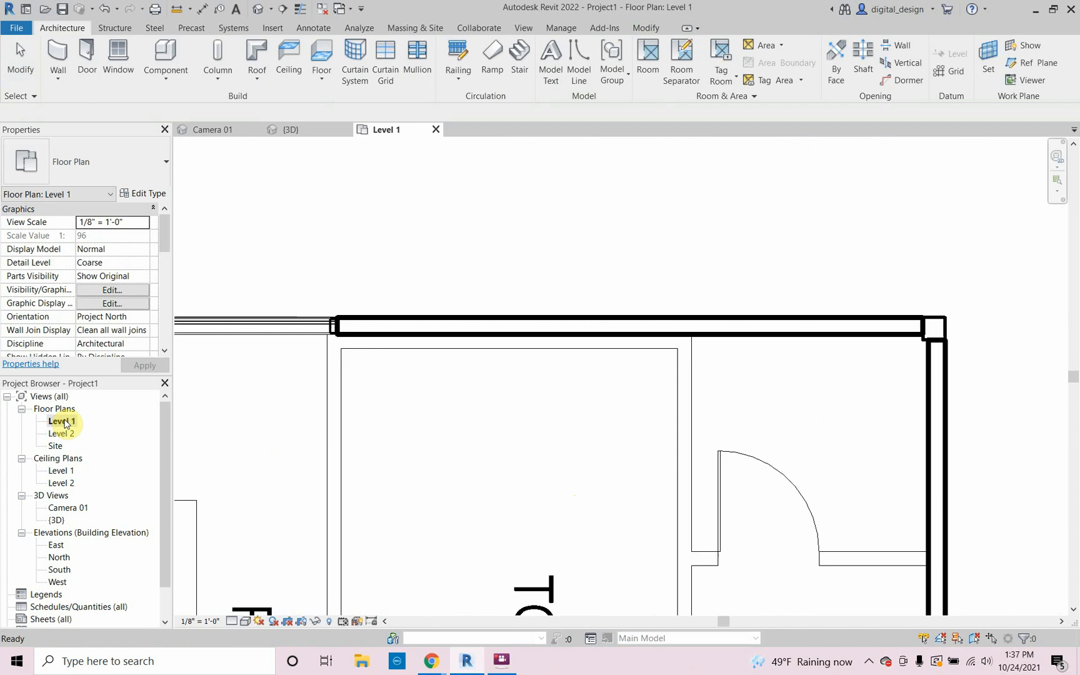
scroll(401, 377, "down", 5)
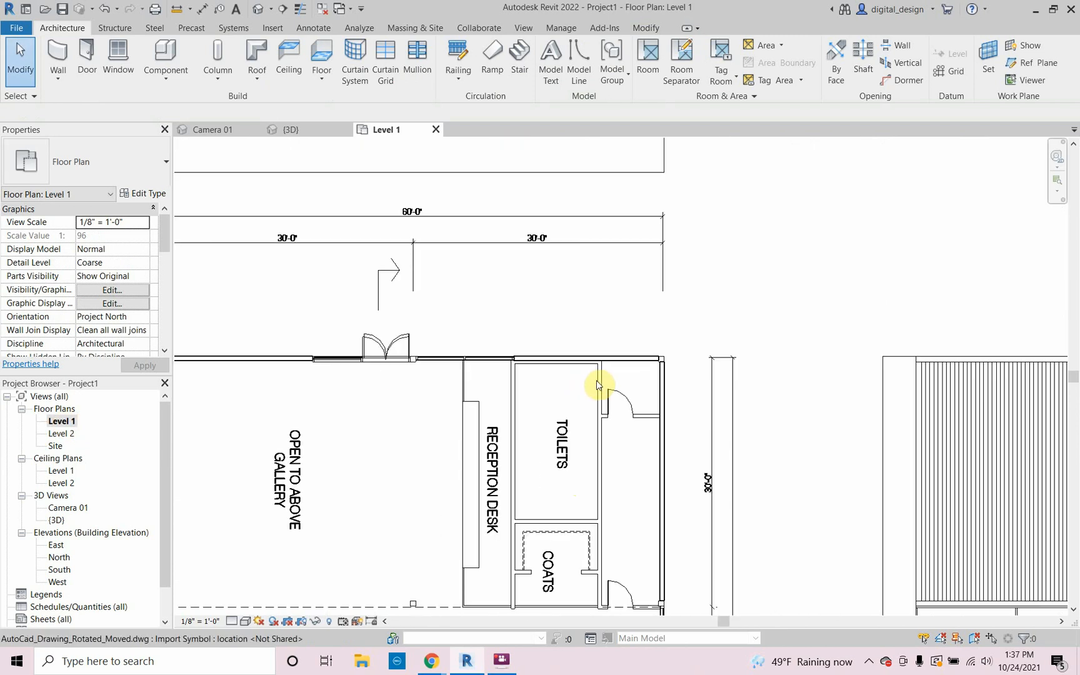
middle_click_drag(603, 386, 449, 387)
scroll(345, 367, "up", 8)
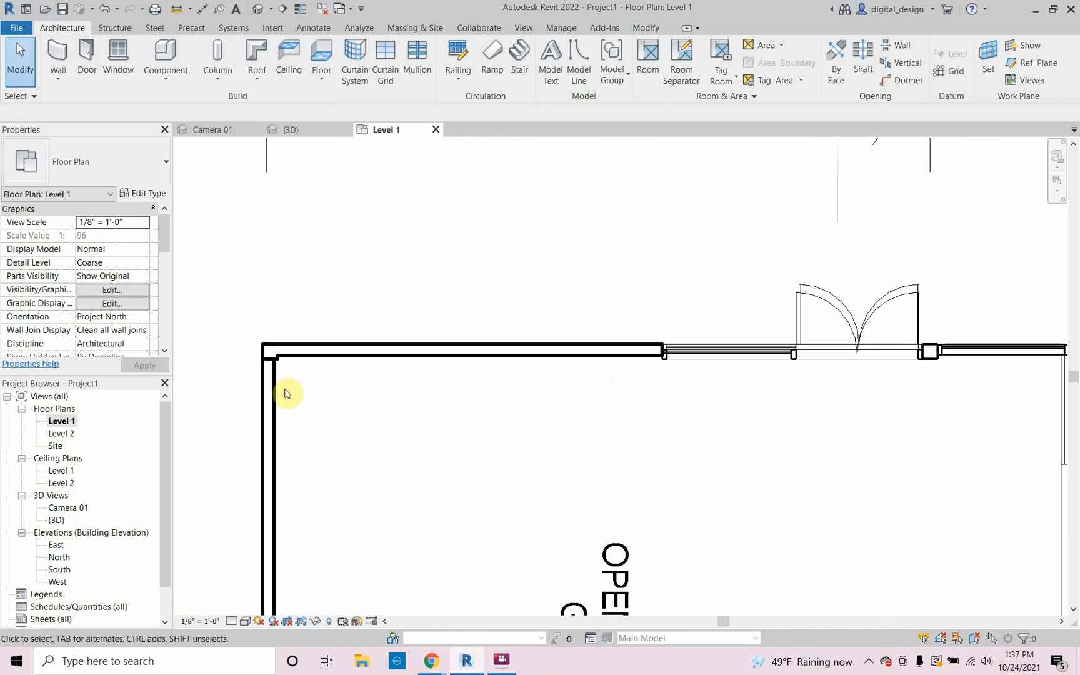
scroll(258, 377, "up", 3)
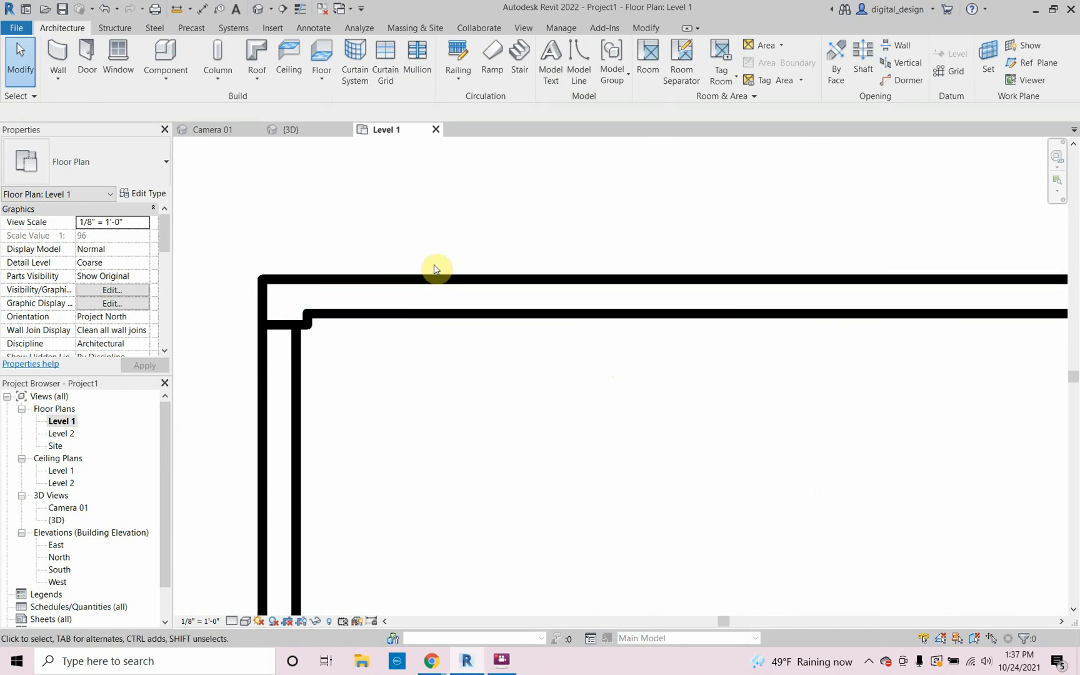
left_click(648, 28)
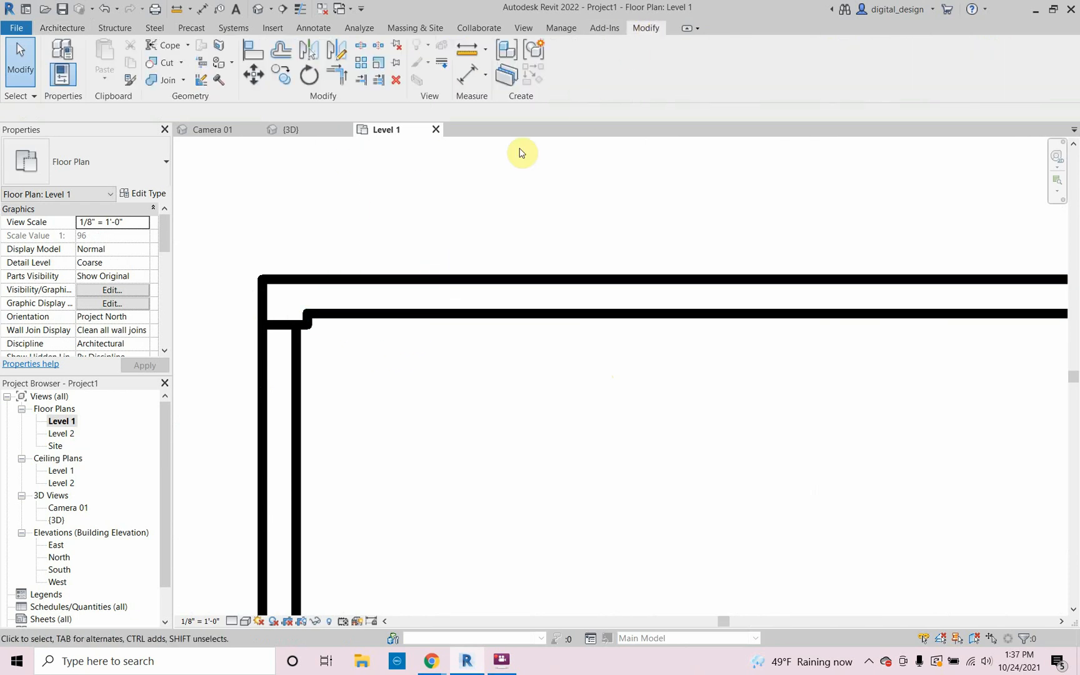
left_click(184, 81)
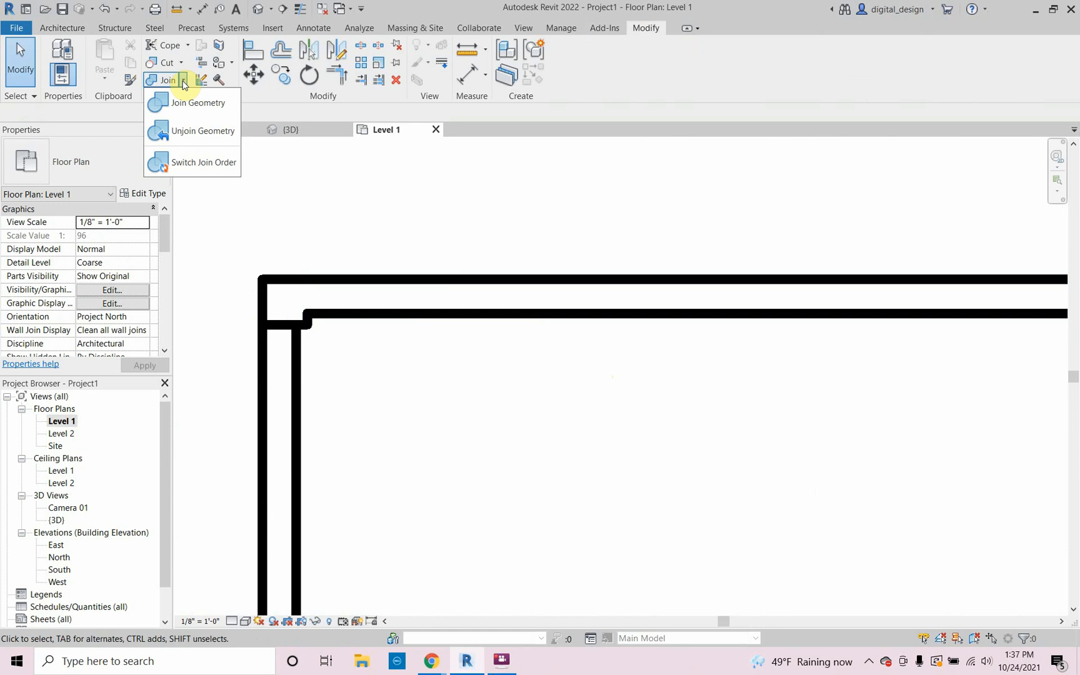
left_click(181, 131)
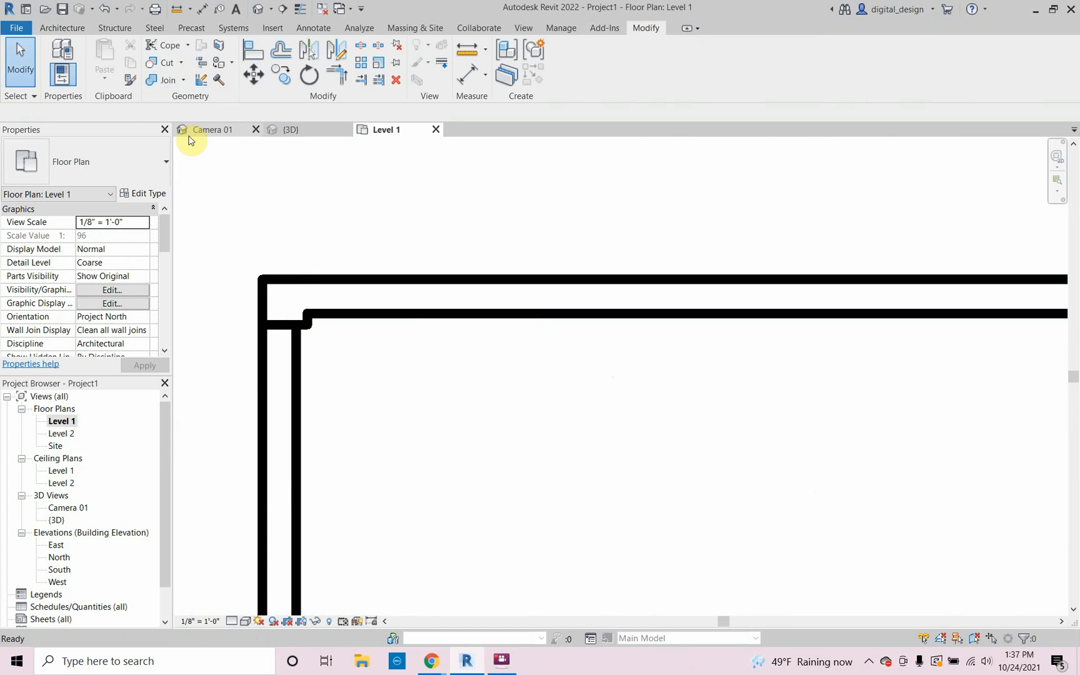
left_click(454, 283)
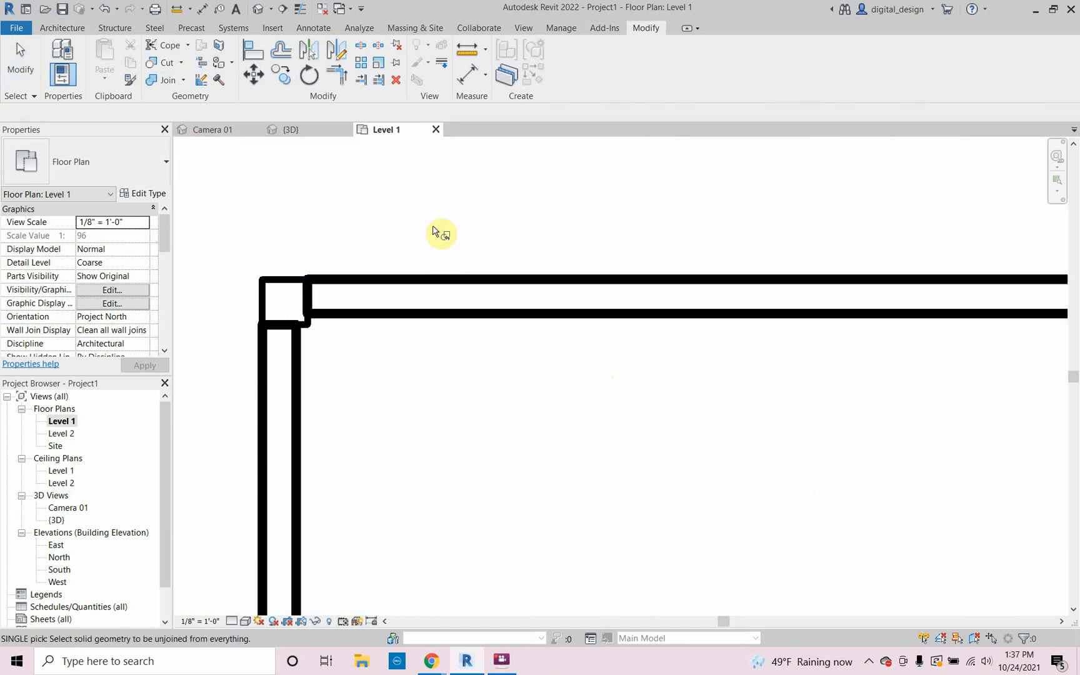
key("Escape")
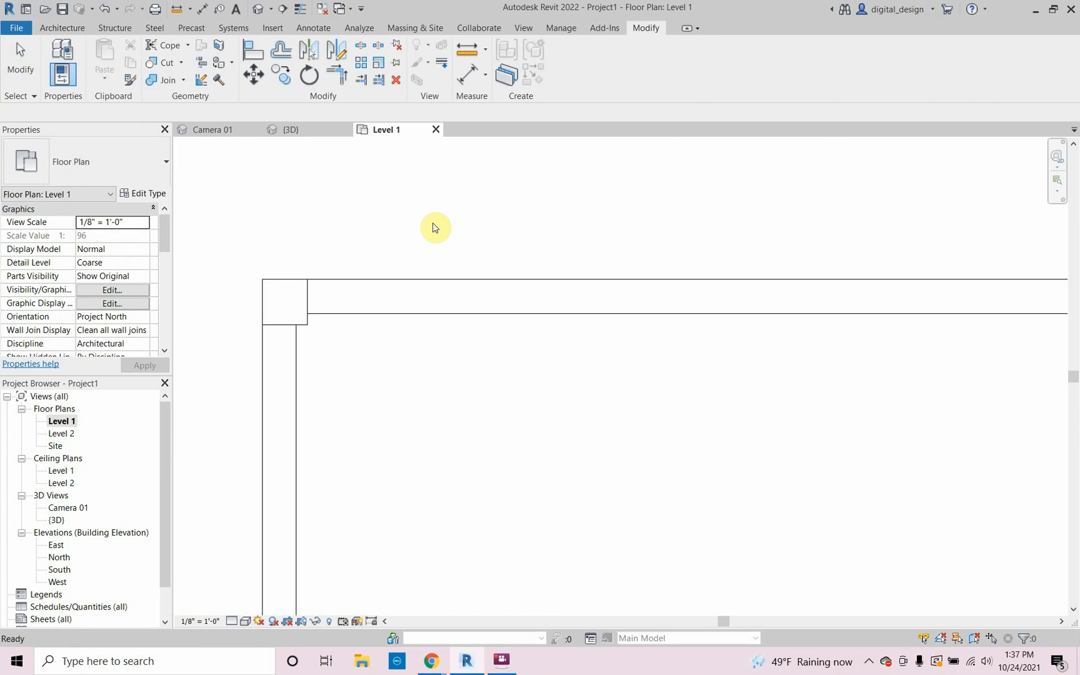
Toggle the Thin Lines display off and on to compare the line weights at the unjoined corner.
key("Return")
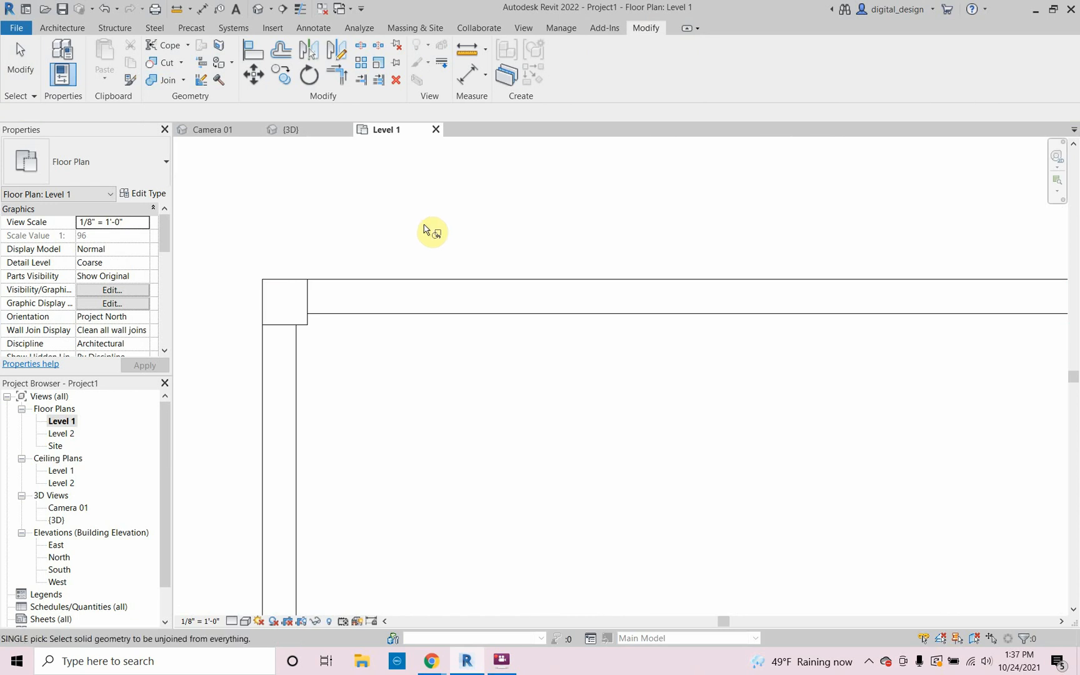
key("t")
key("l")
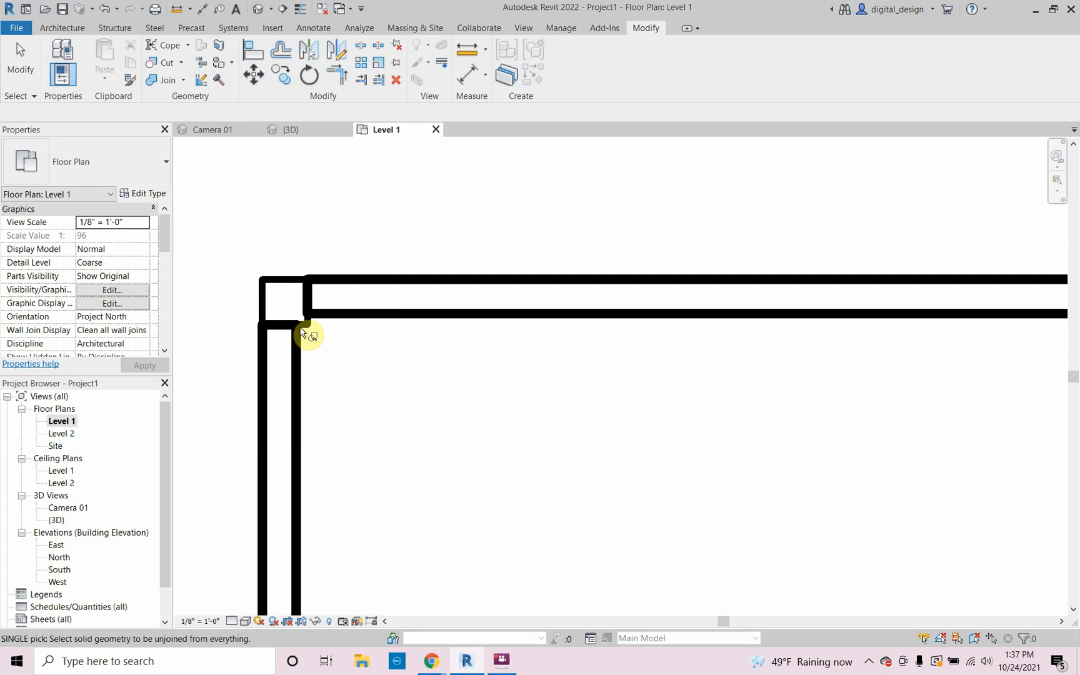
scroll(302, 331, "up", 2)
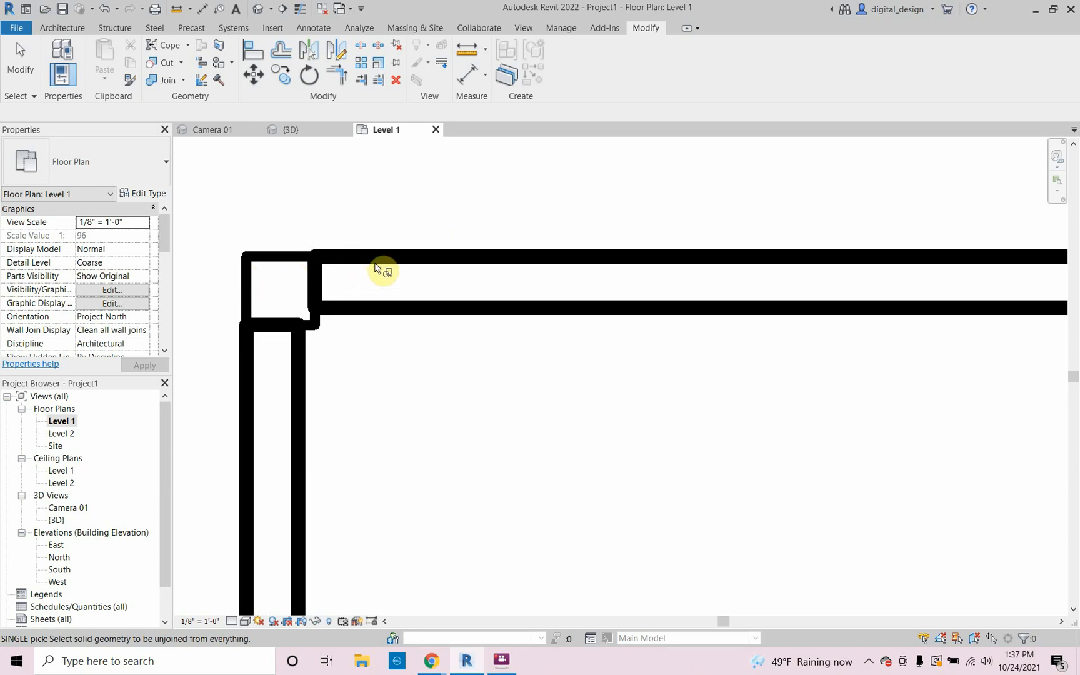
key("t")
key("l")
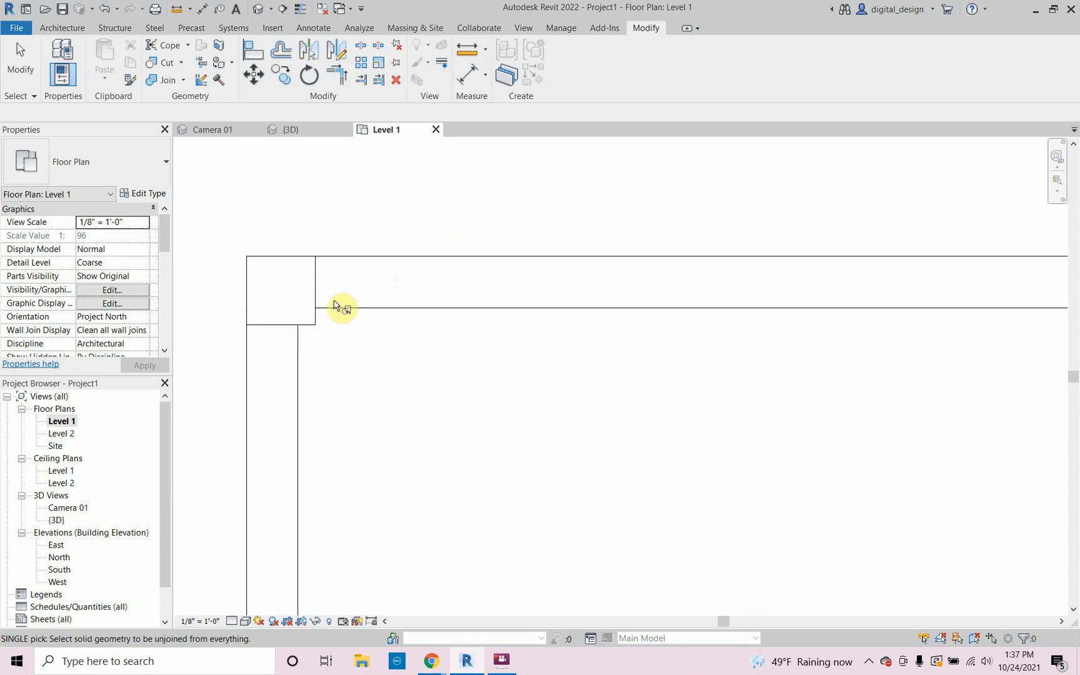
key("t")
key("l")
Review the whole Level 1 plan and return to the 3D view of the entrance facade.
scroll(335, 297, "down", 8)
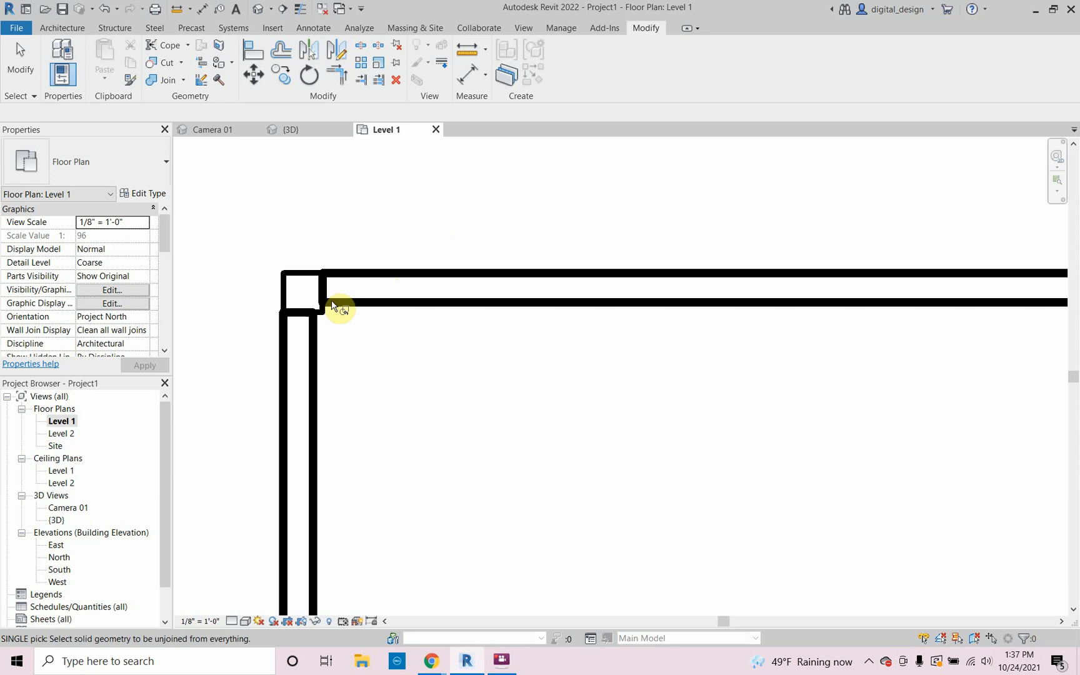
scroll(331, 308, "down", 5)
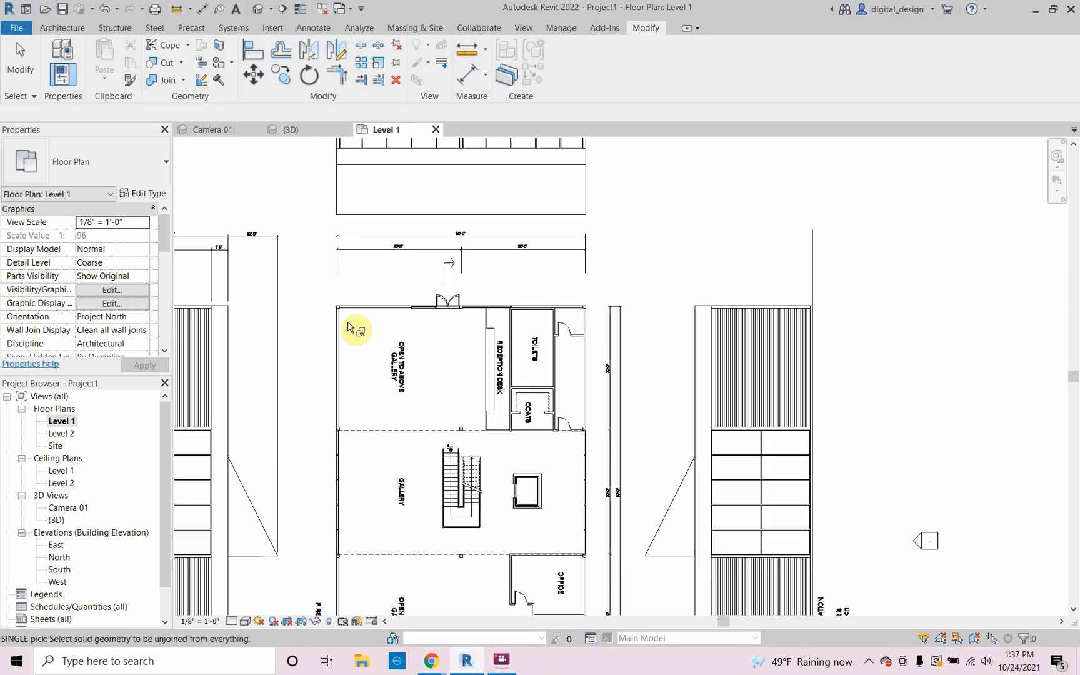
middle_click_drag(362, 346, 398, 299)
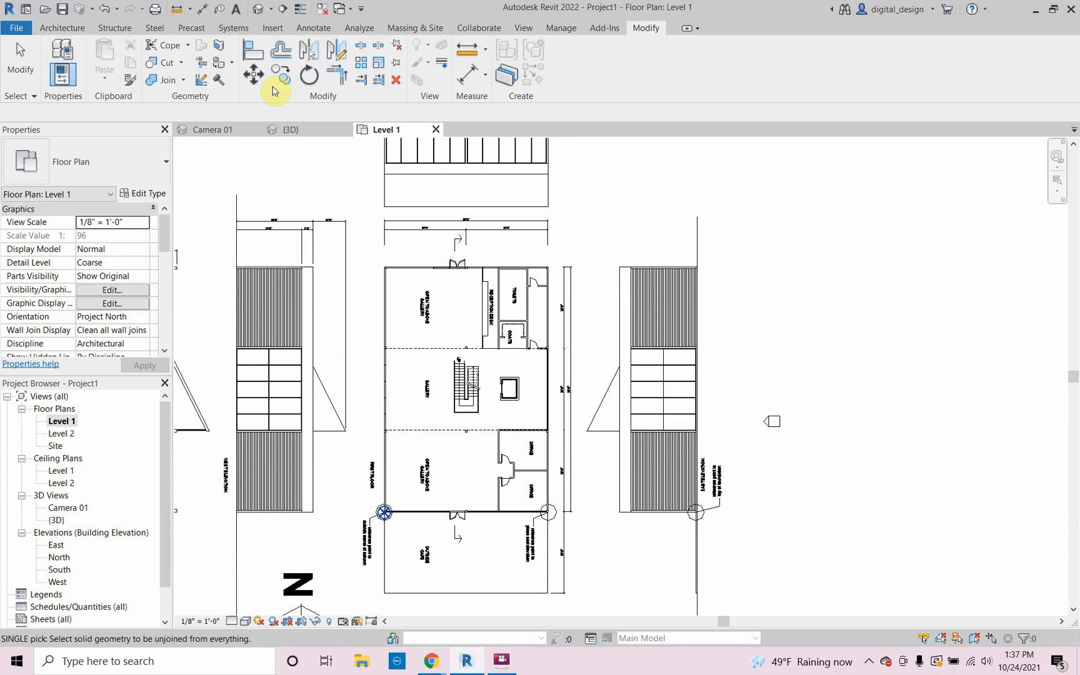
left_click(258, 14)
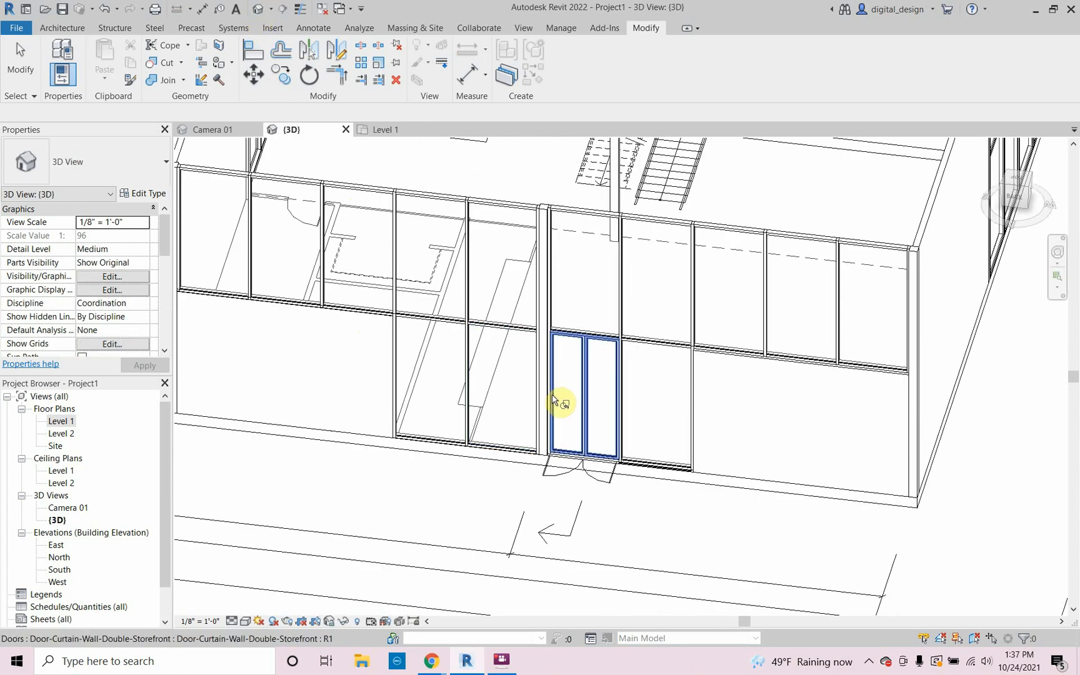
Examine the open-topped building and its level markers from several angles in the 3D view.
scroll(557, 412, "down", 4)
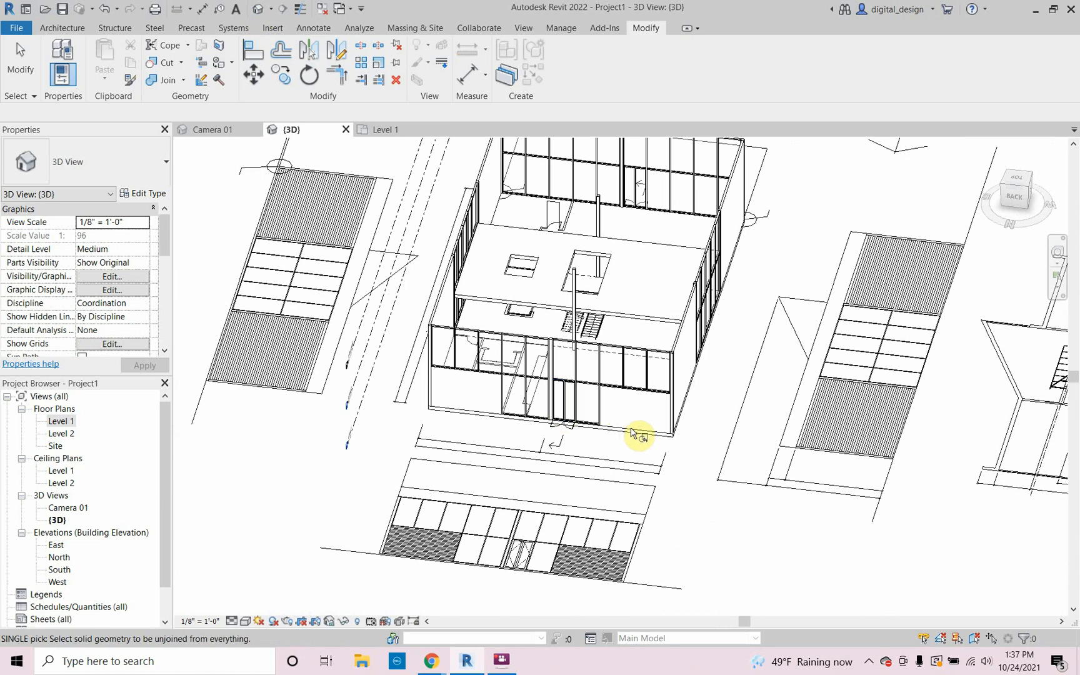
middle_click_drag(639, 437, 535, 397, "shift")
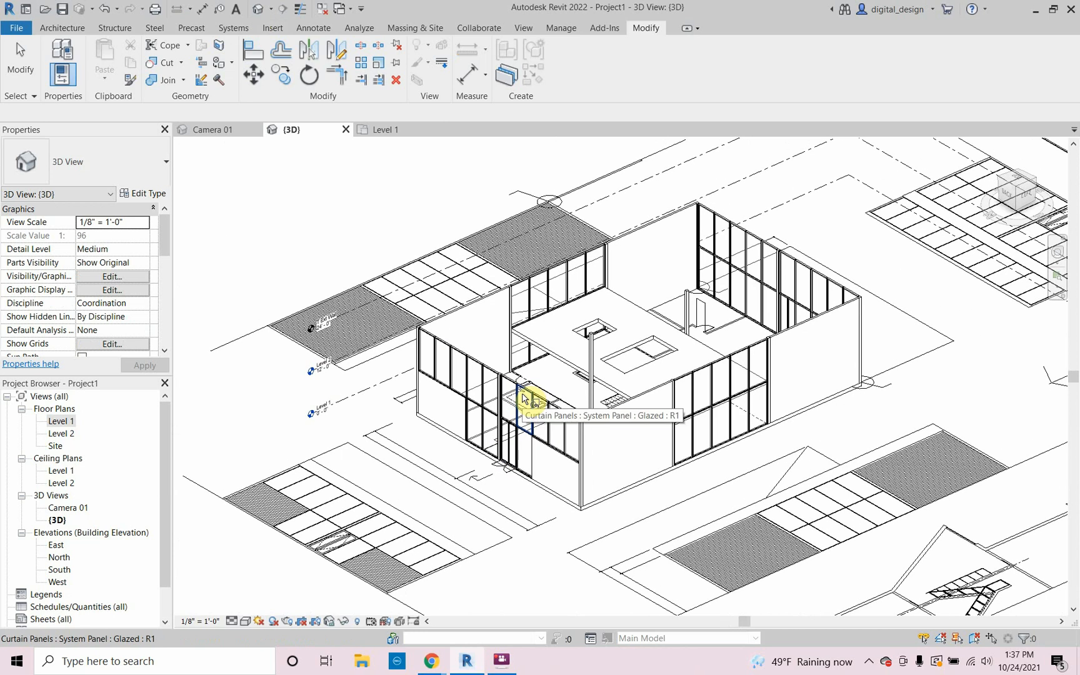
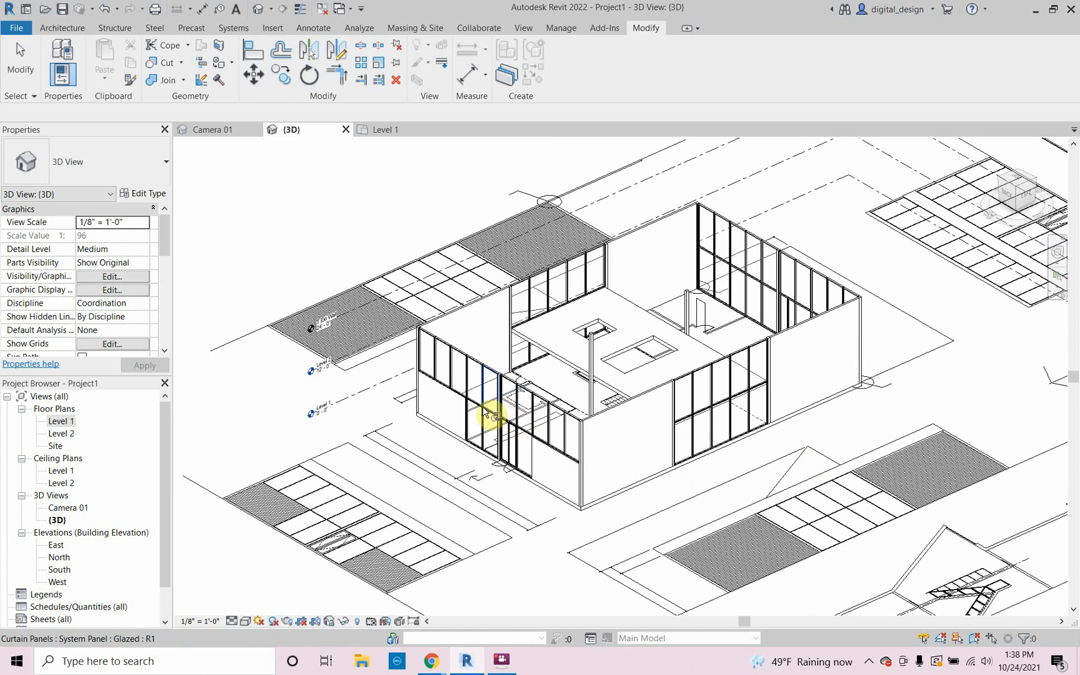
middle_click_drag(478, 416, 476, 445, "shift")
scroll(309, 379, "up", 3)
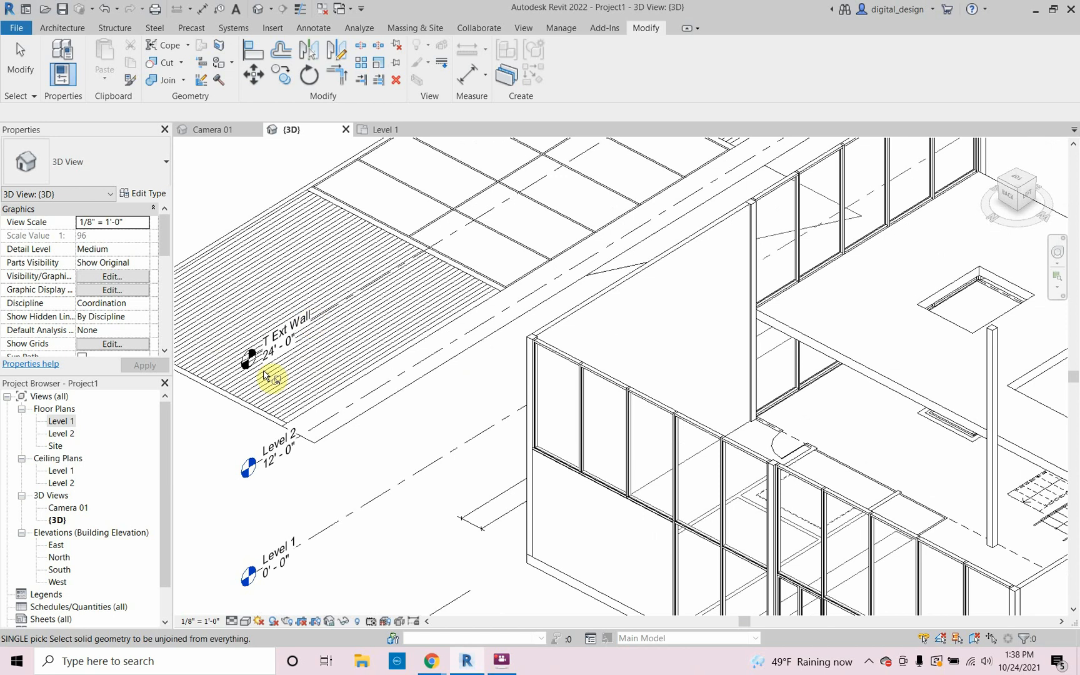
scroll(400, 367, "down", 3)
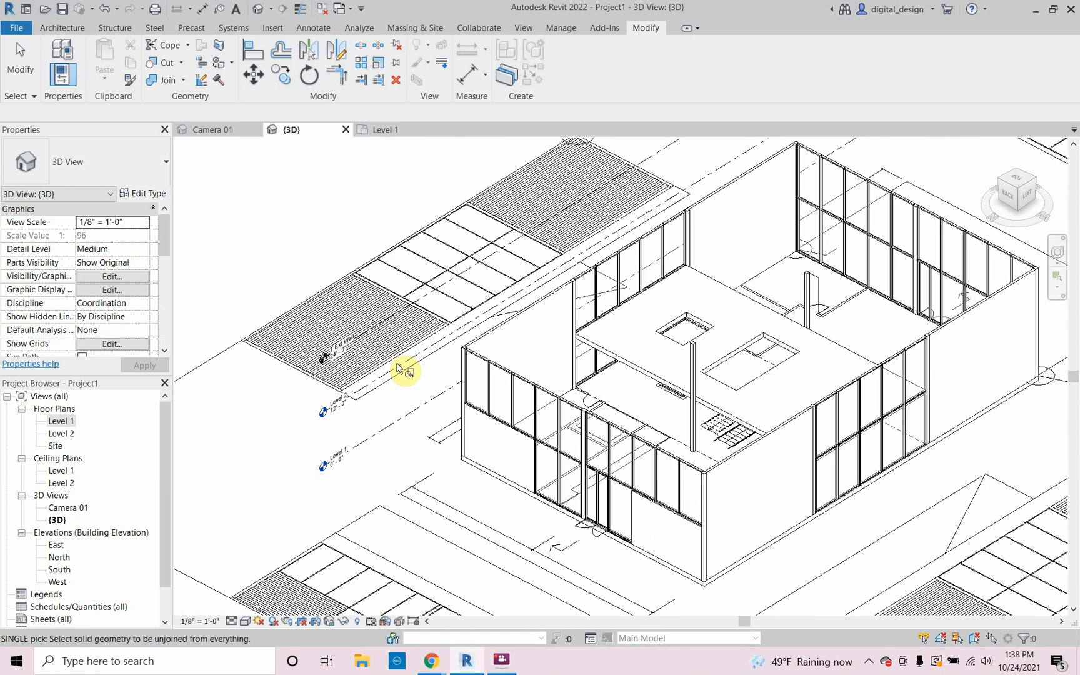
scroll(398, 366, "down", 1)
middle_click_drag(500, 379, 452, 375, "shift")
scroll(451, 375, "up", 1)
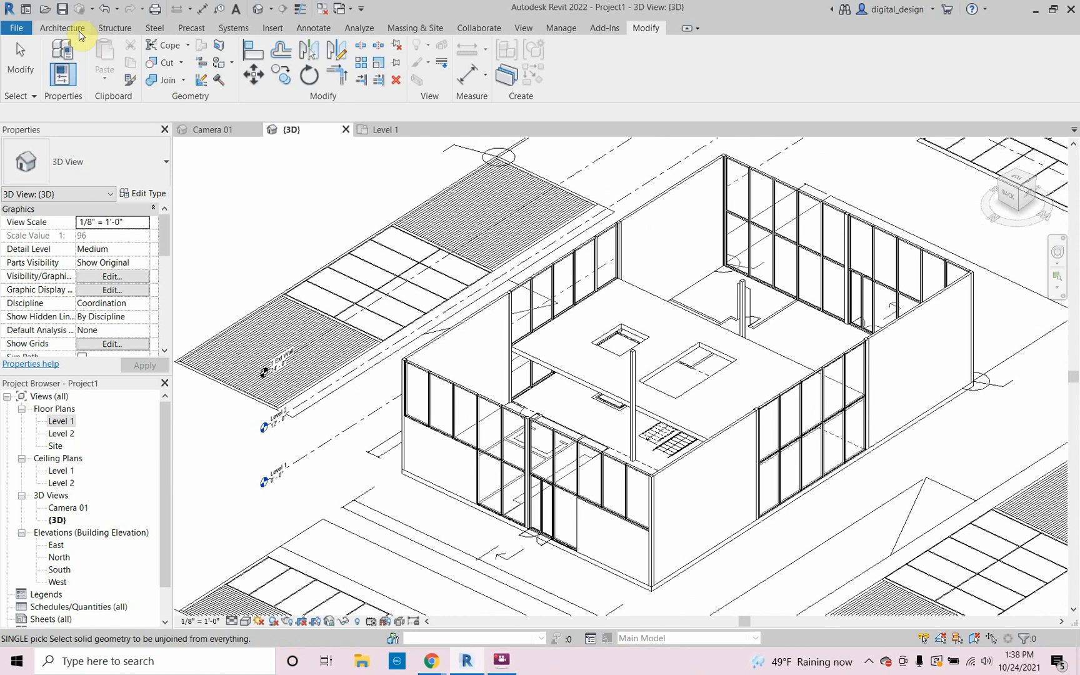
Start a Roof by Footprint and assign it to the T Ext Wall level.
left_click(80, 34)
left_click(263, 85)
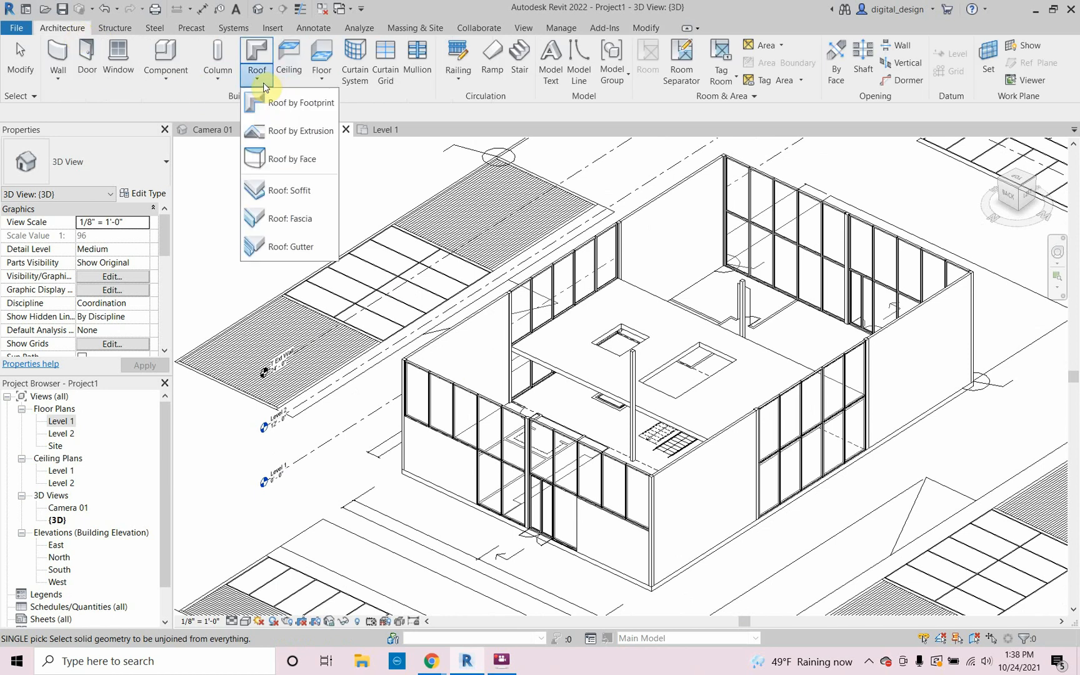
left_click(260, 57)
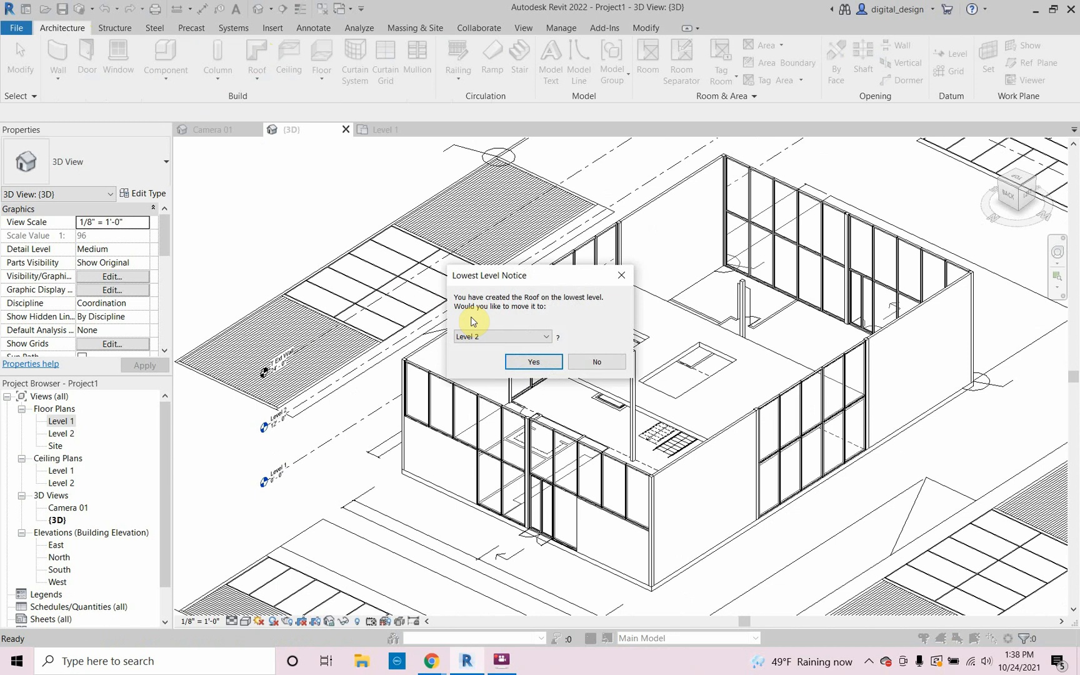
left_click(548, 337)
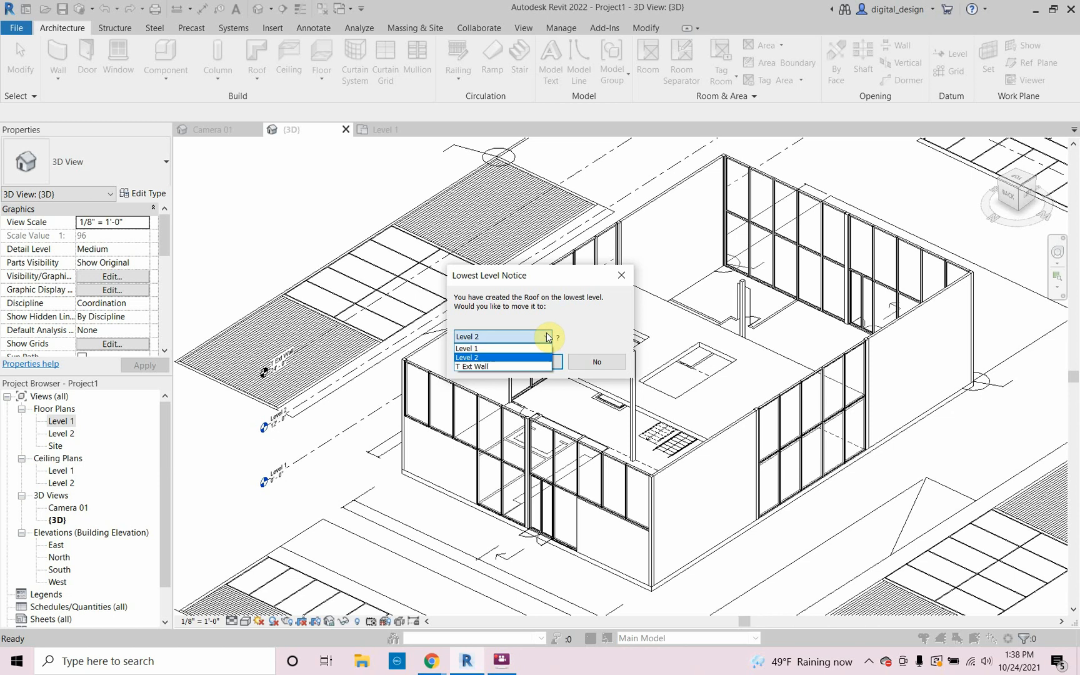
left_click(526, 366)
left_click(524, 368)
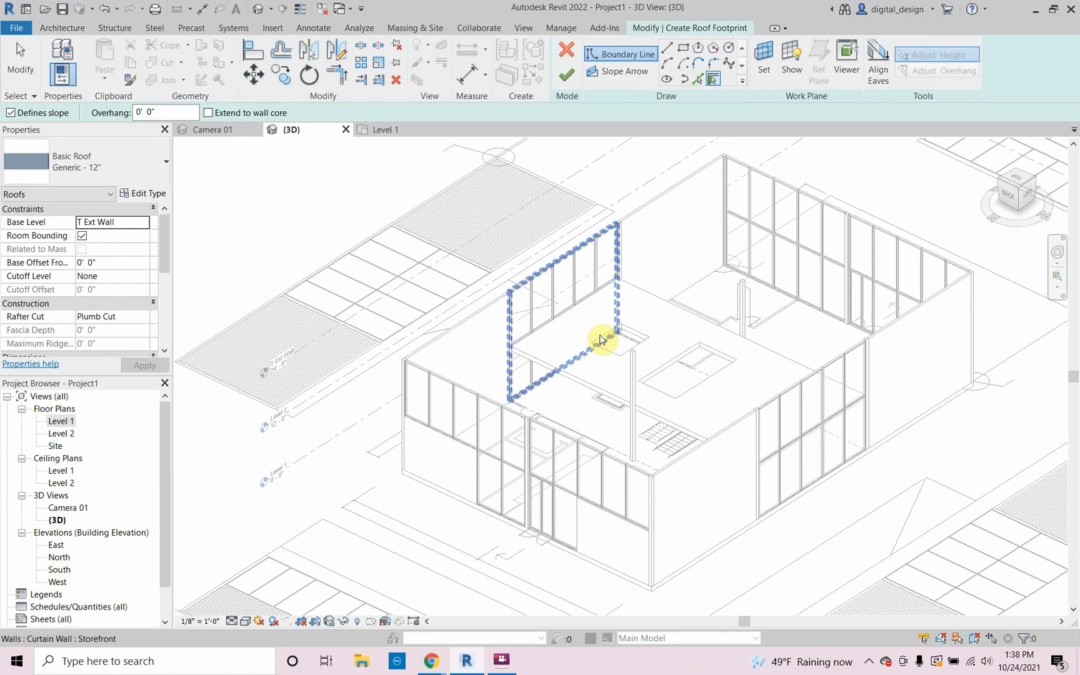
Sketch a rectangular roof boundary over the entrance-side block, from the outer corner column to the diagonally opposite wall corner.
left_click(683, 50)
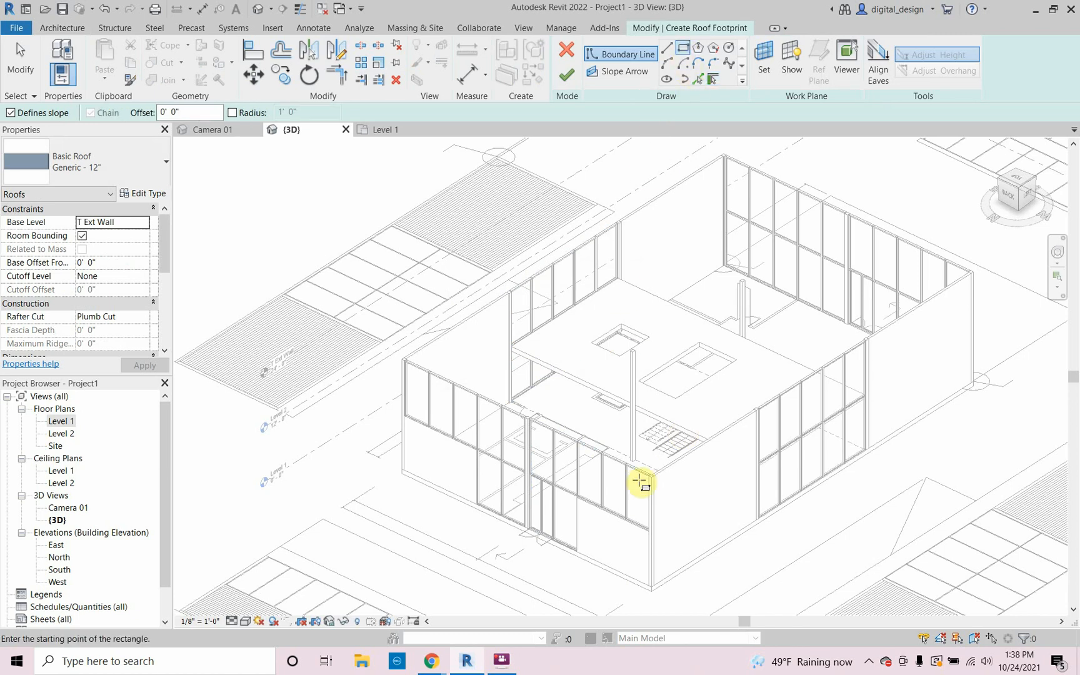
scroll(644, 494, "up", 4)
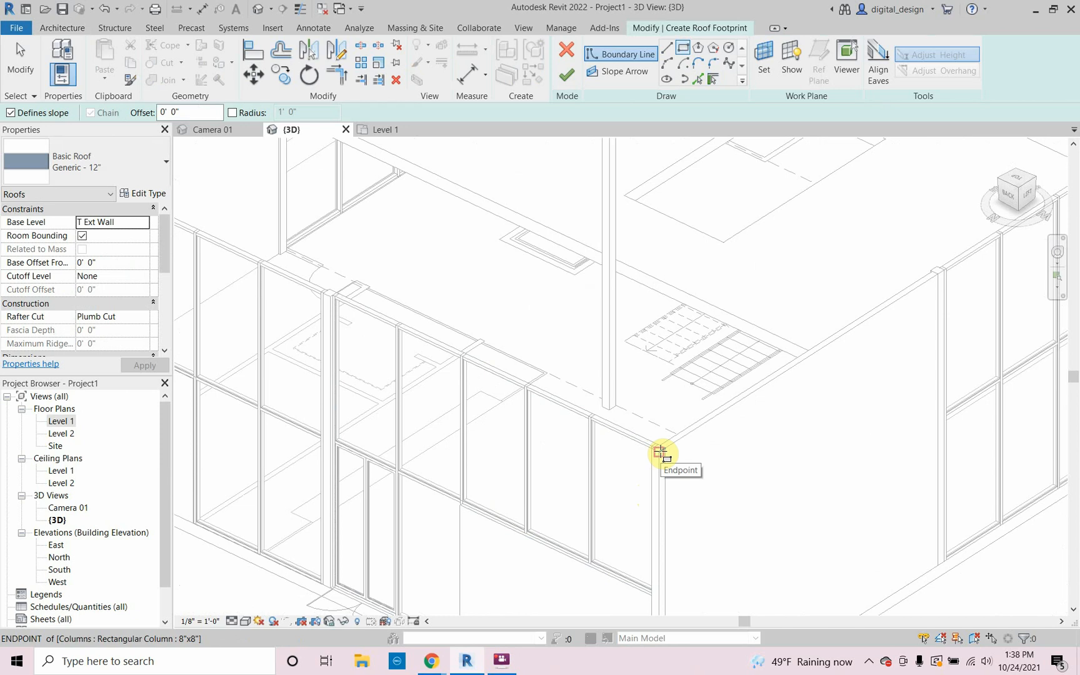
left_click(661, 460)
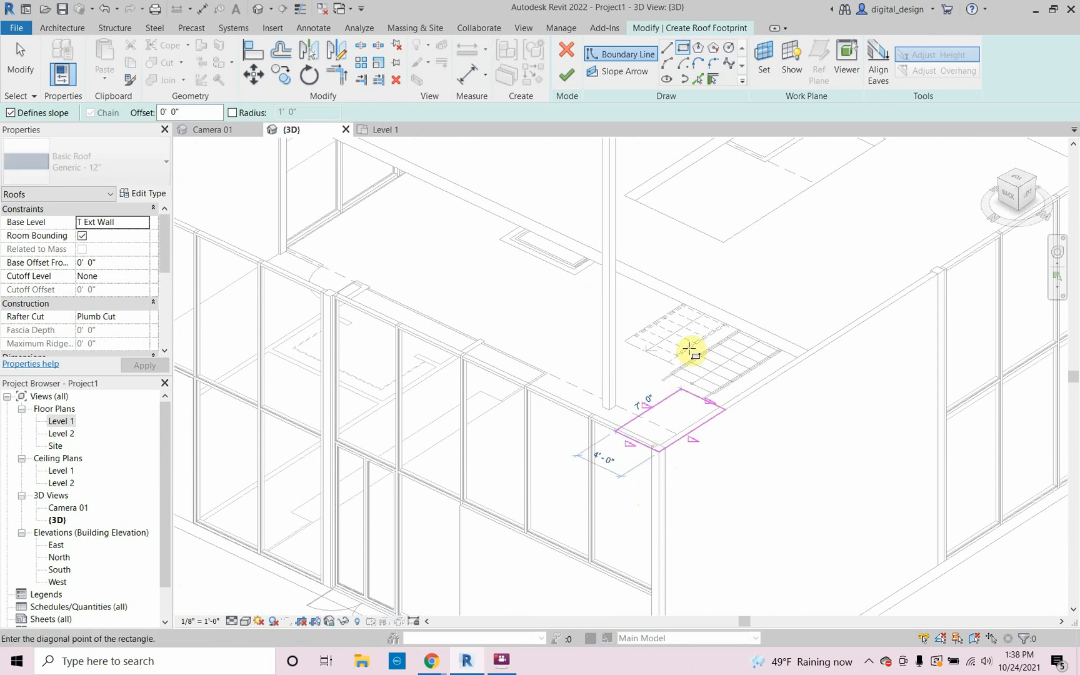
scroll(682, 354, "down", 3)
scroll(666, 373, "down", 3)
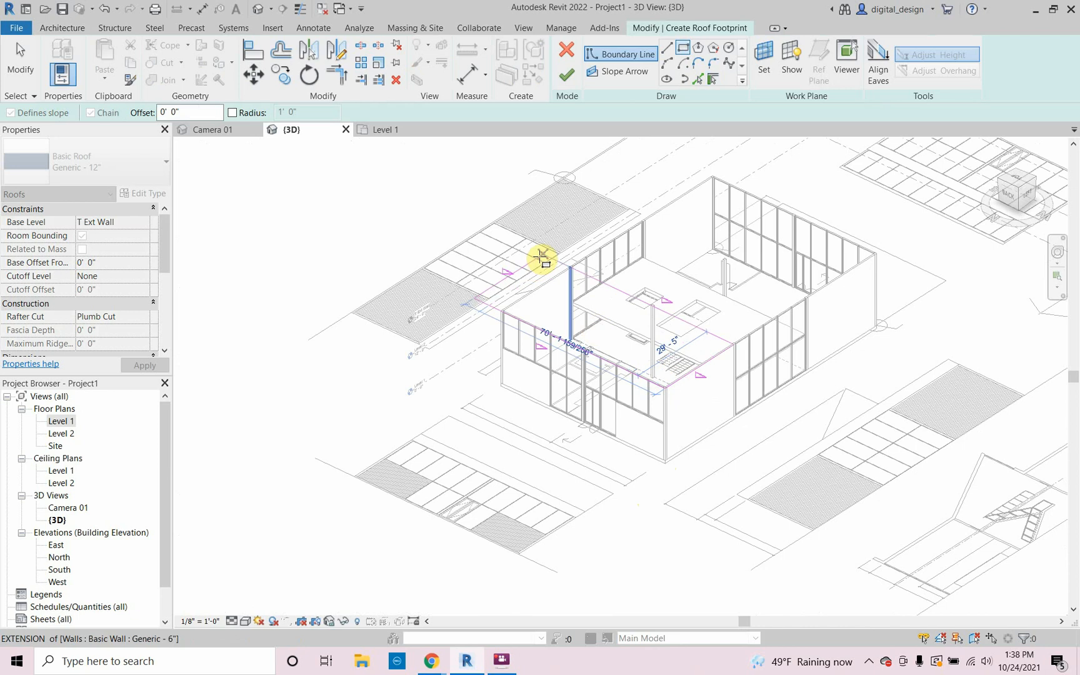
scroll(566, 270, "up", 2)
scroll(572, 267, "up", 5)
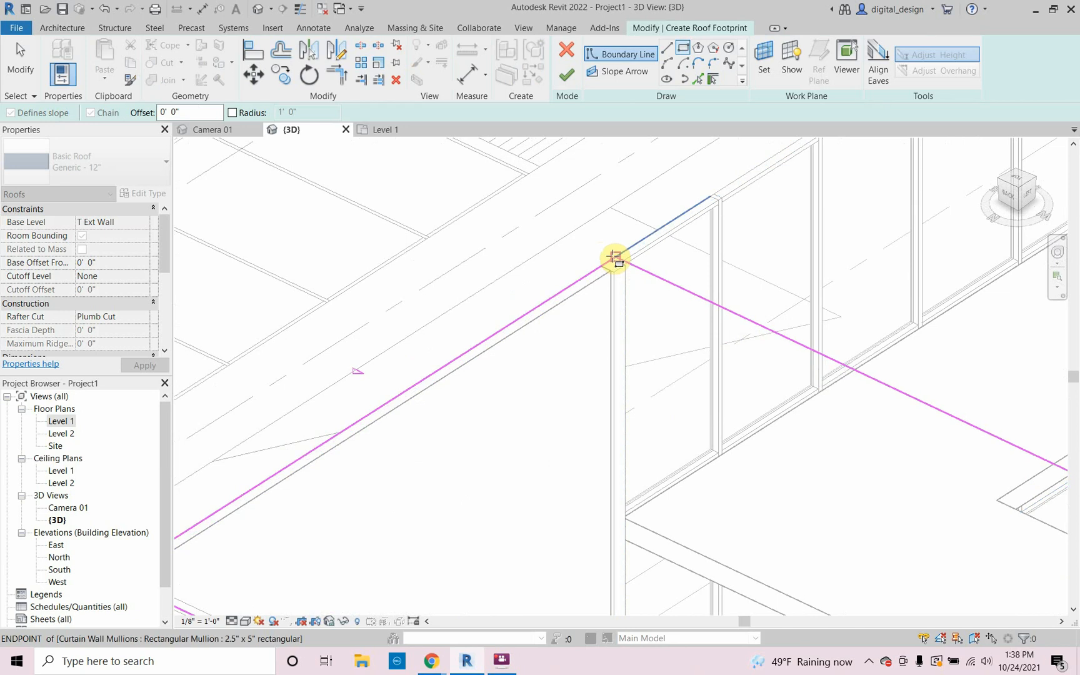
left_click(612, 259)
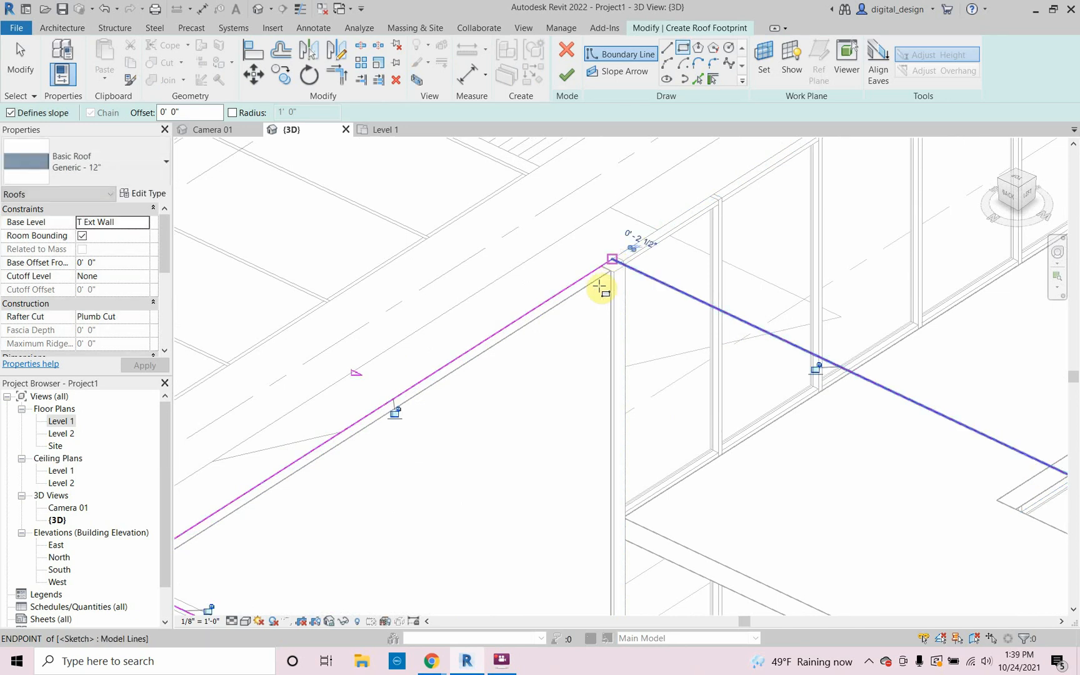
Finish the roof footprint sketch to create the Generic - 12" roof, and deselect it.
scroll(560, 309, "down", 4)
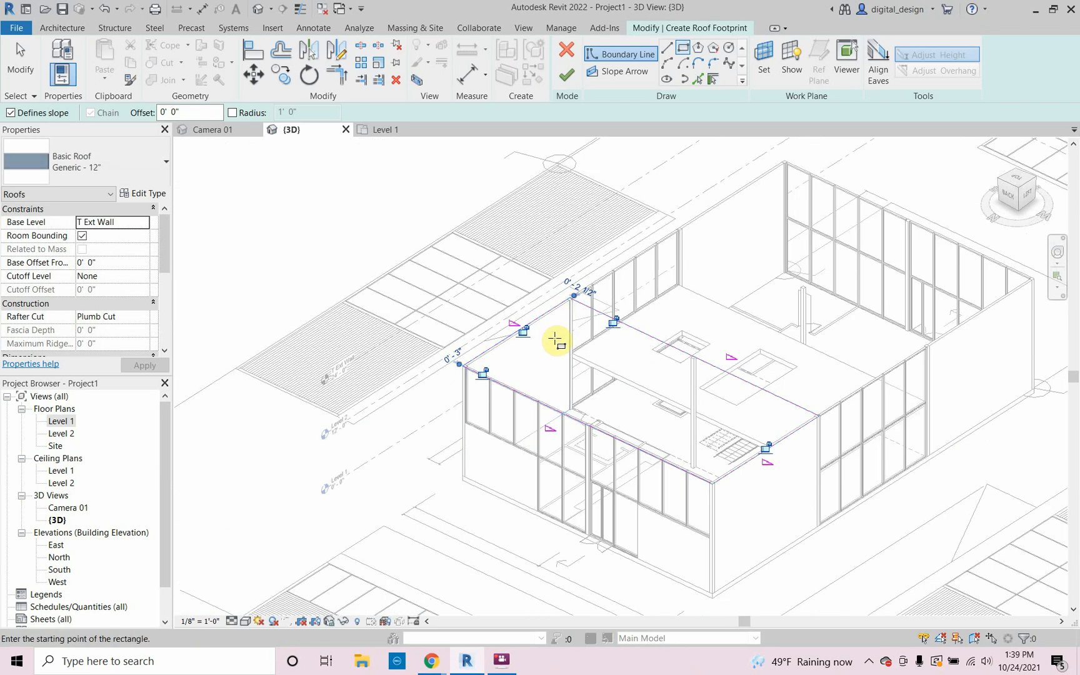
key("Escape")
scroll(664, 485, "up", 1)
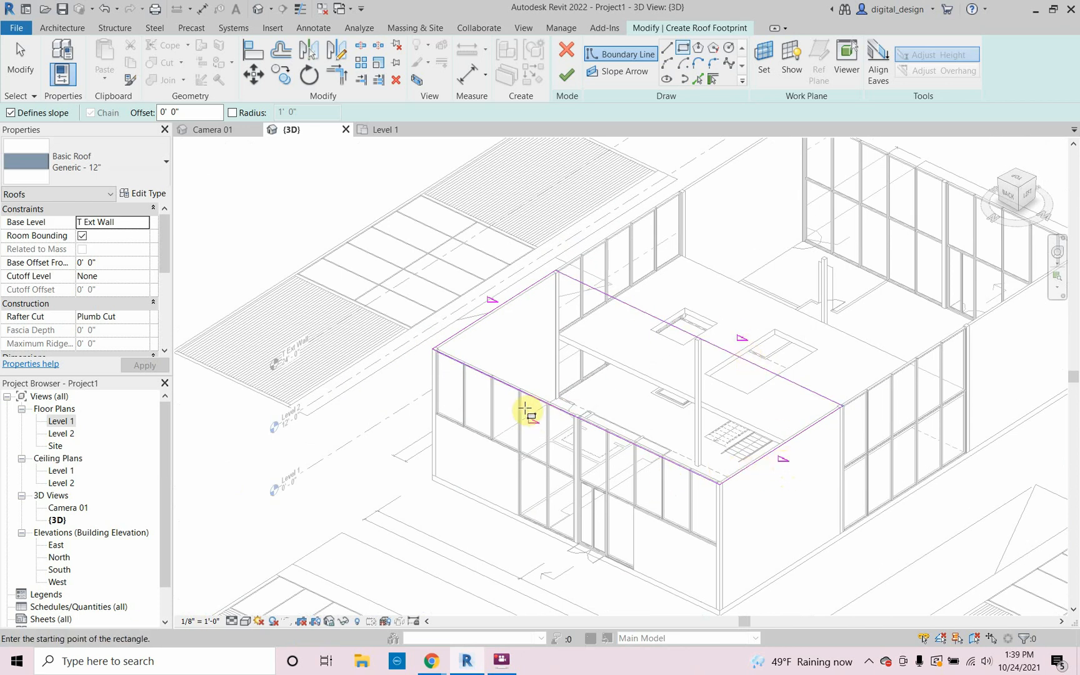
left_click(569, 77)
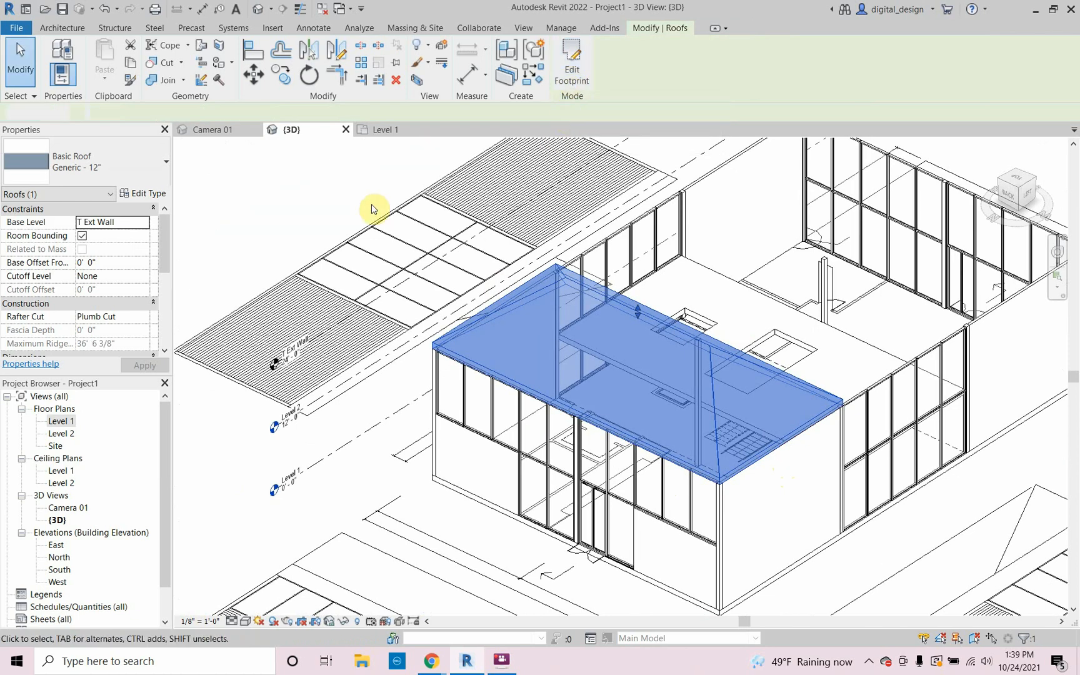
left_click(374, 211)
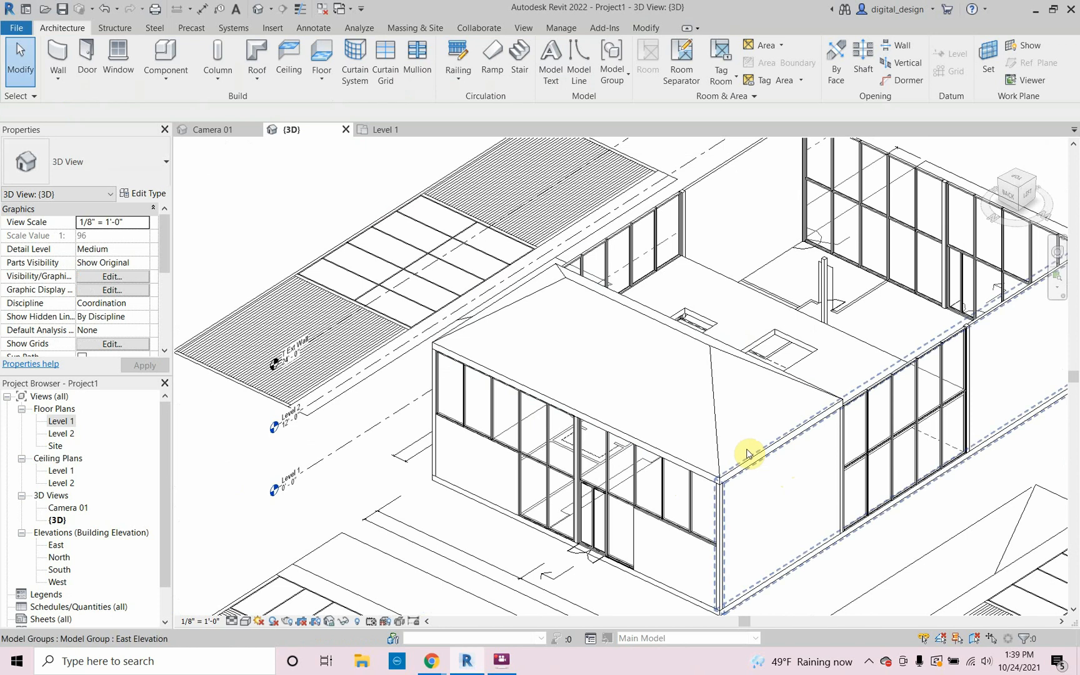
Edit the entrance-side roof's footprint, turn off Defines Slope for all four boundary lines, and finish it as a flat roof.
scroll(744, 460, "down", 3)
scroll(742, 453, "up", 4)
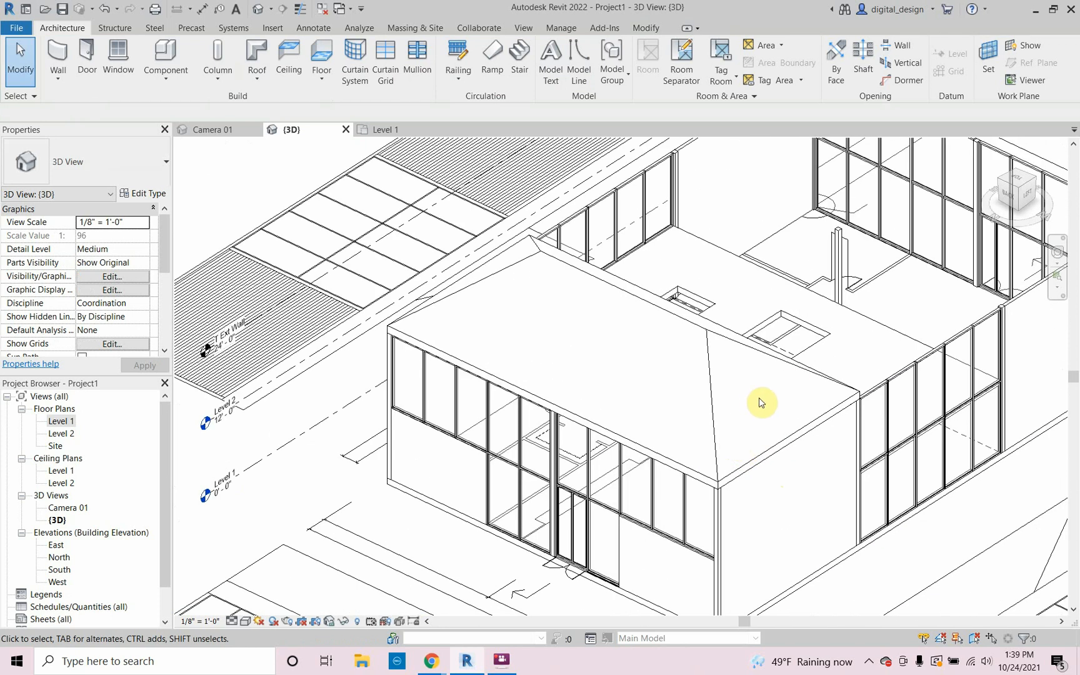
left_click(715, 364)
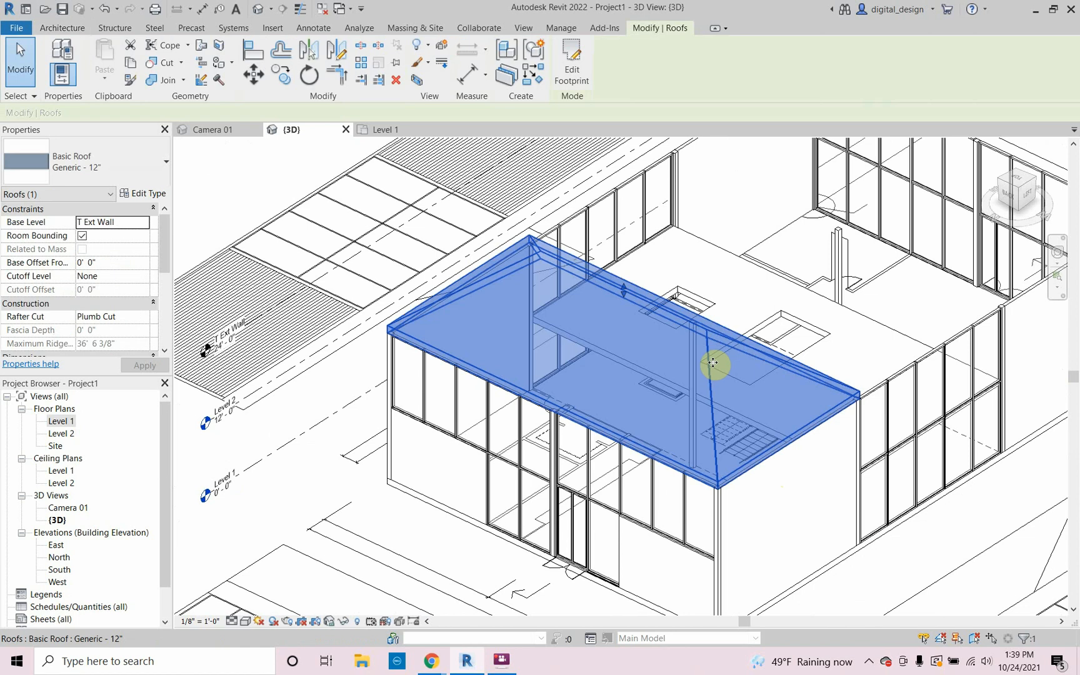
left_click(571, 70)
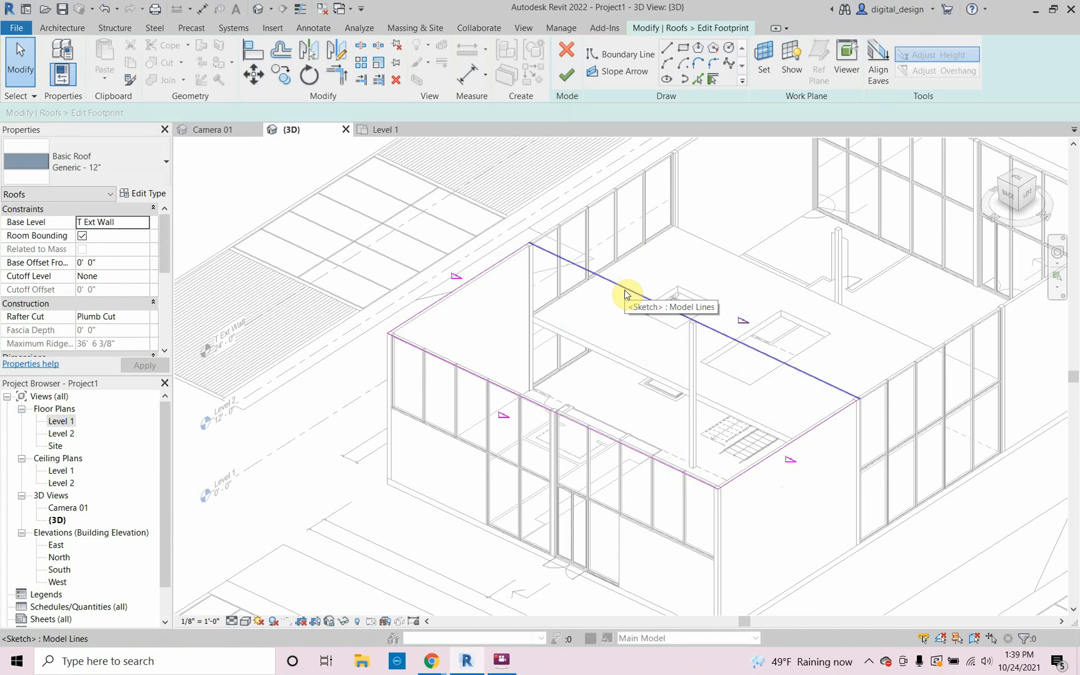
key("Tab")
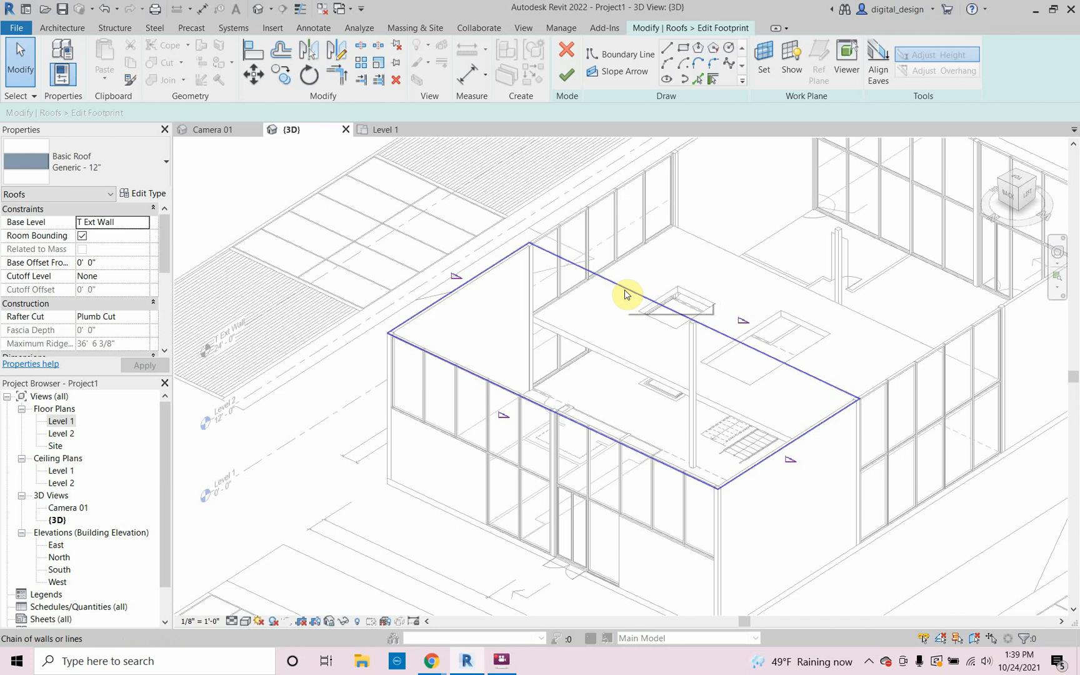
key("Tab")
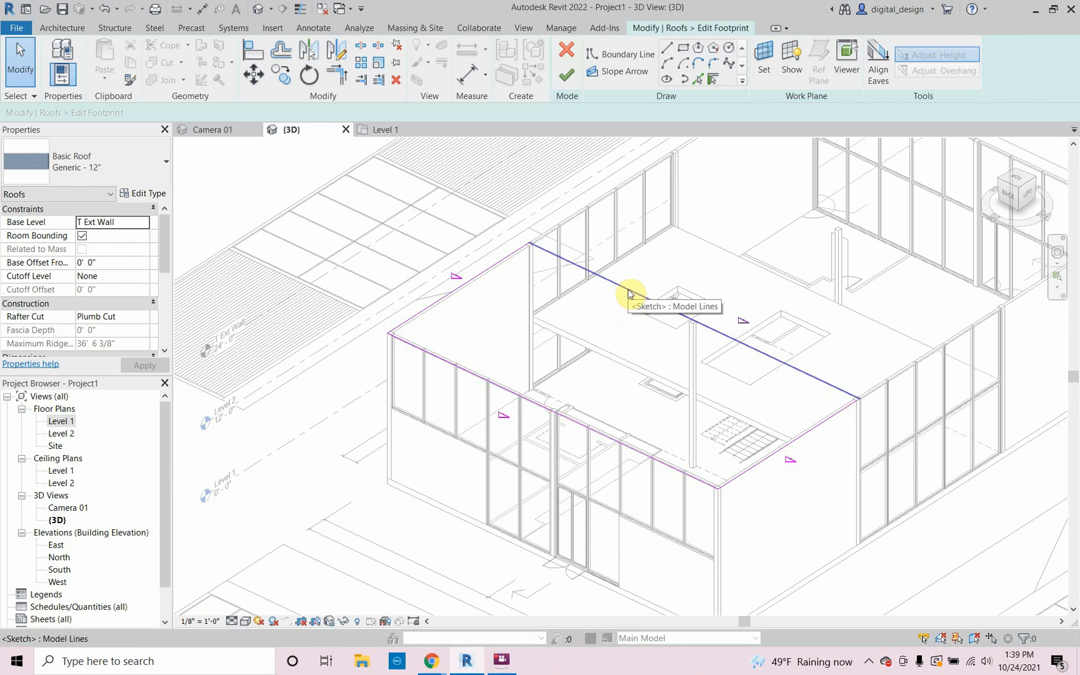
key("Tab")
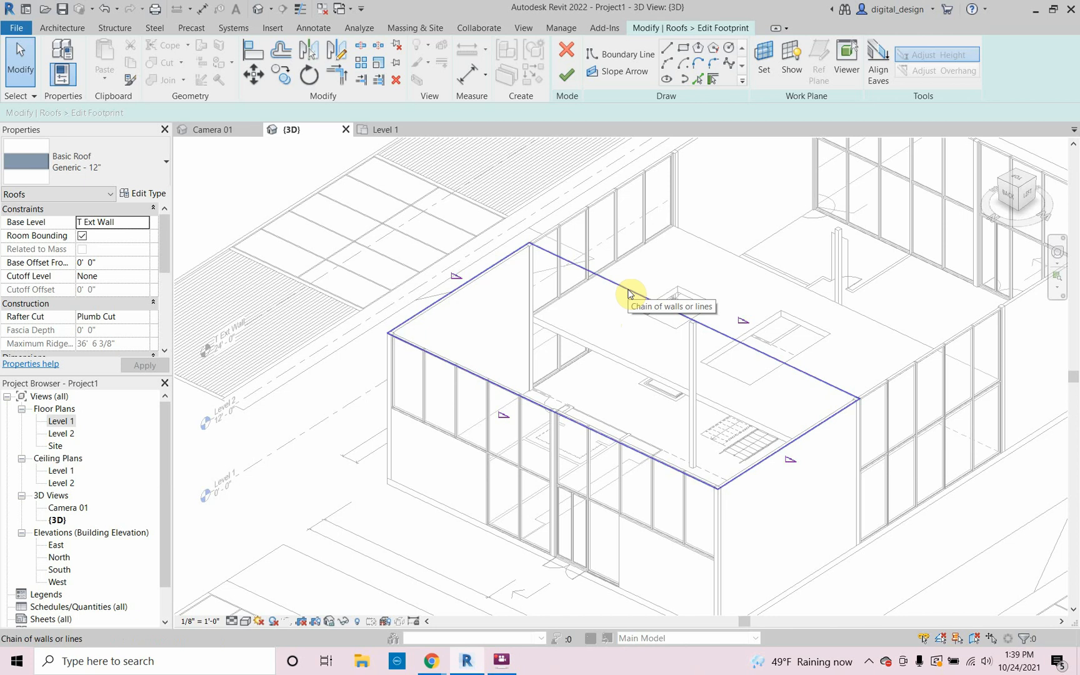
left_click(630, 294)
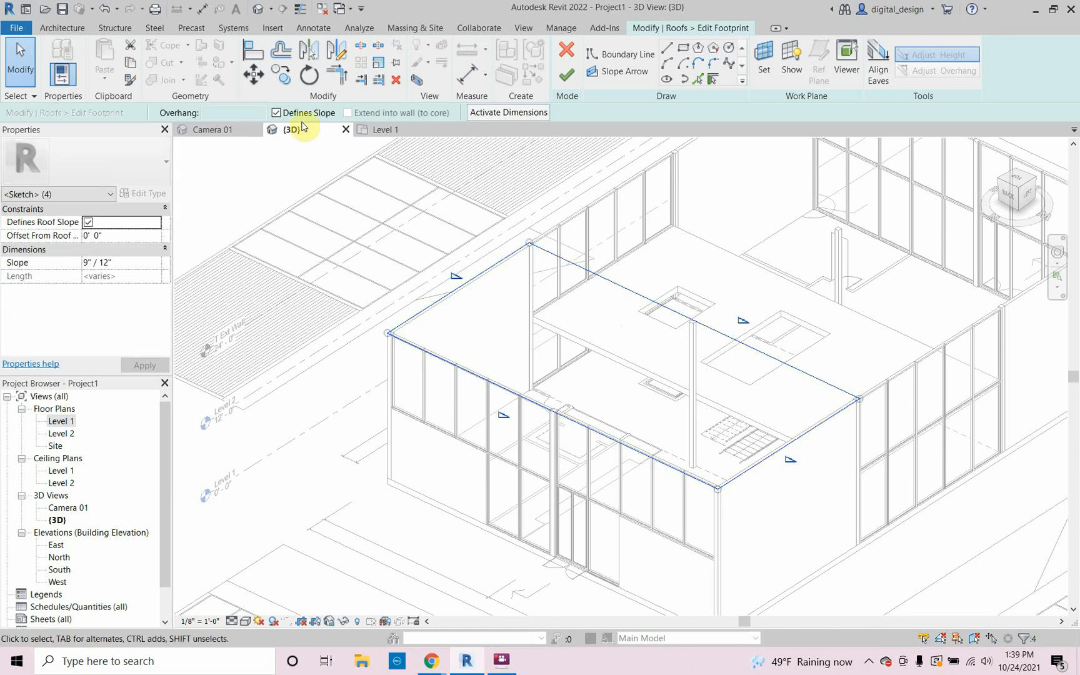
left_click(276, 114)
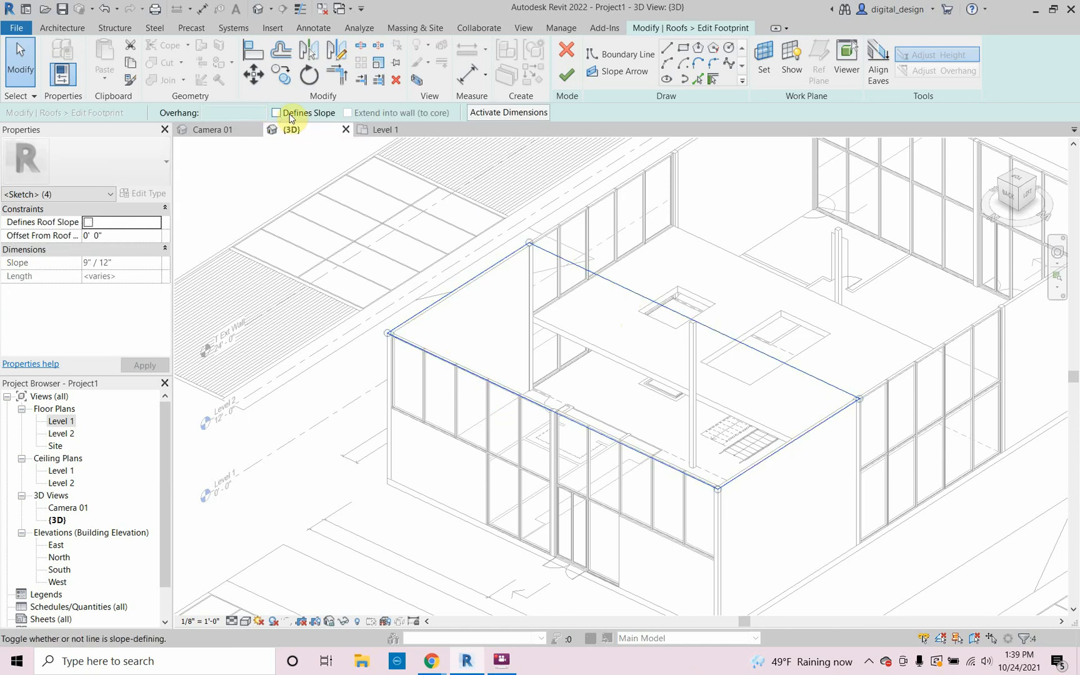
left_click(567, 79)
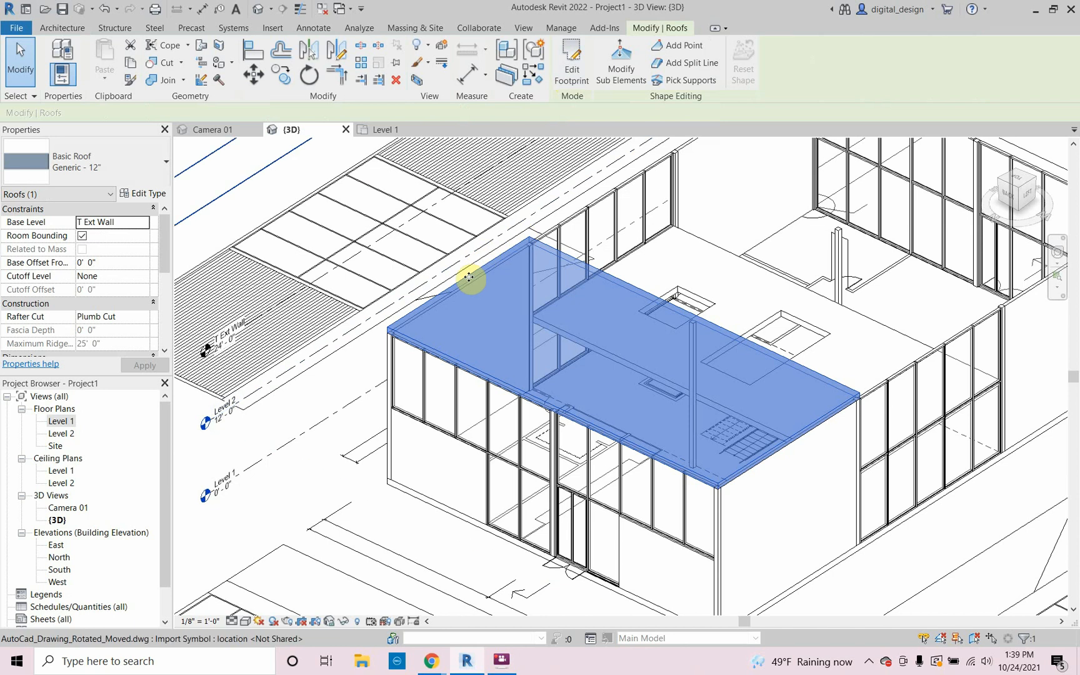
left_click(888, 559)
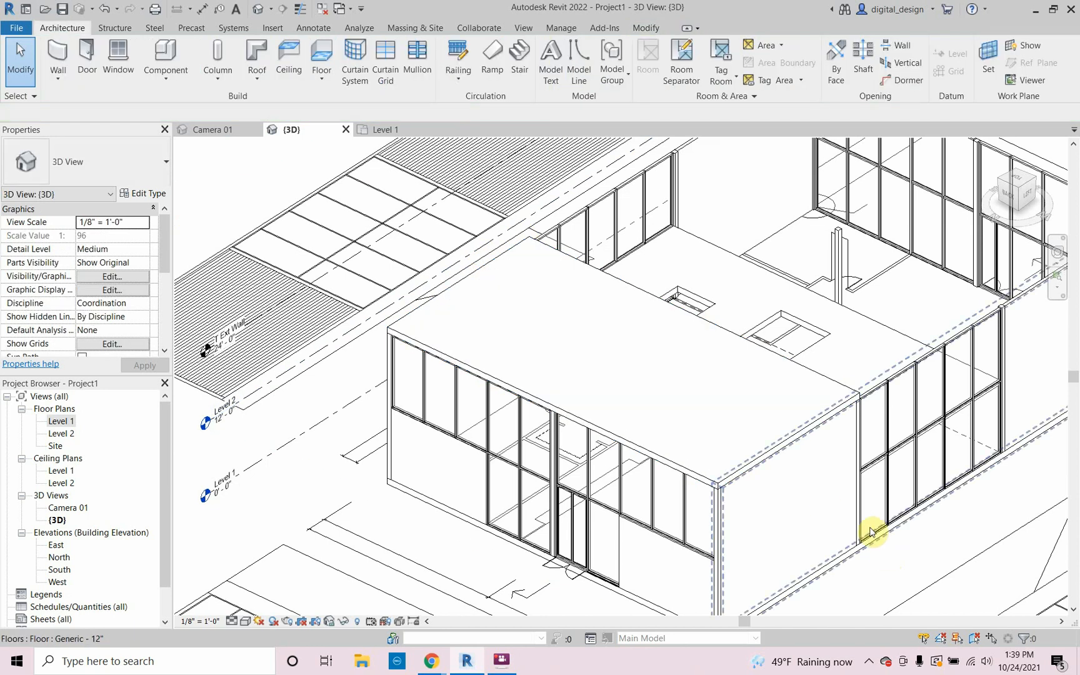
Start a Roof by Footprint for the block opposite the entrance side and assign it to the T Ext Wall level.
scroll(485, 305, "down", 2)
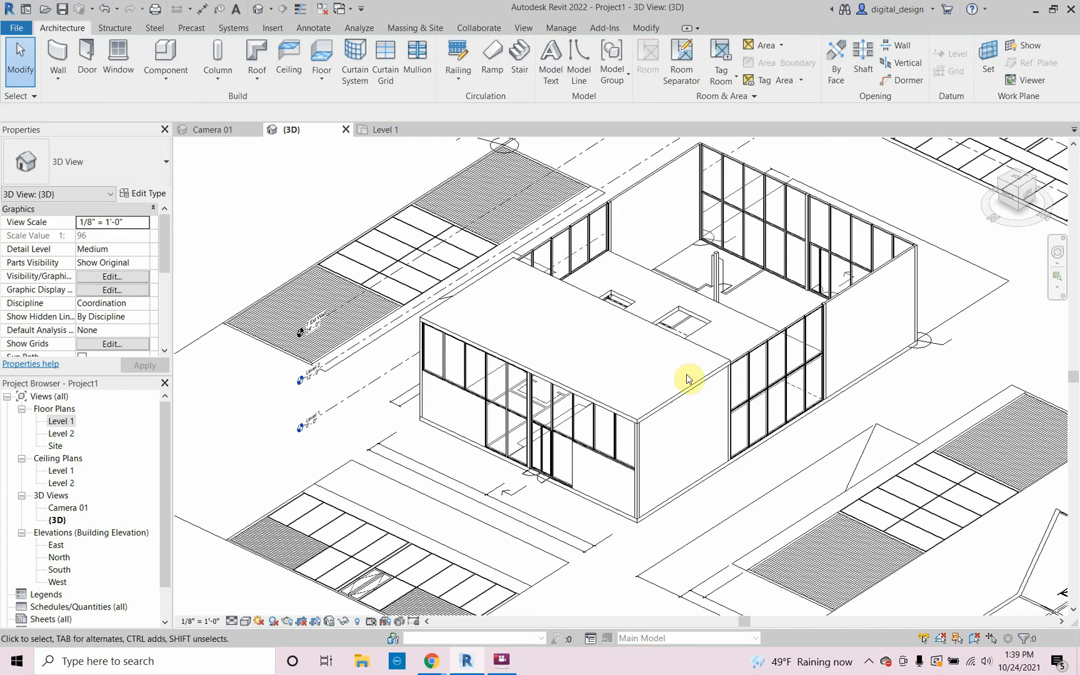
middle_click_drag(754, 346, 647, 325, "shift")
scroll(647, 325, "up", 3)
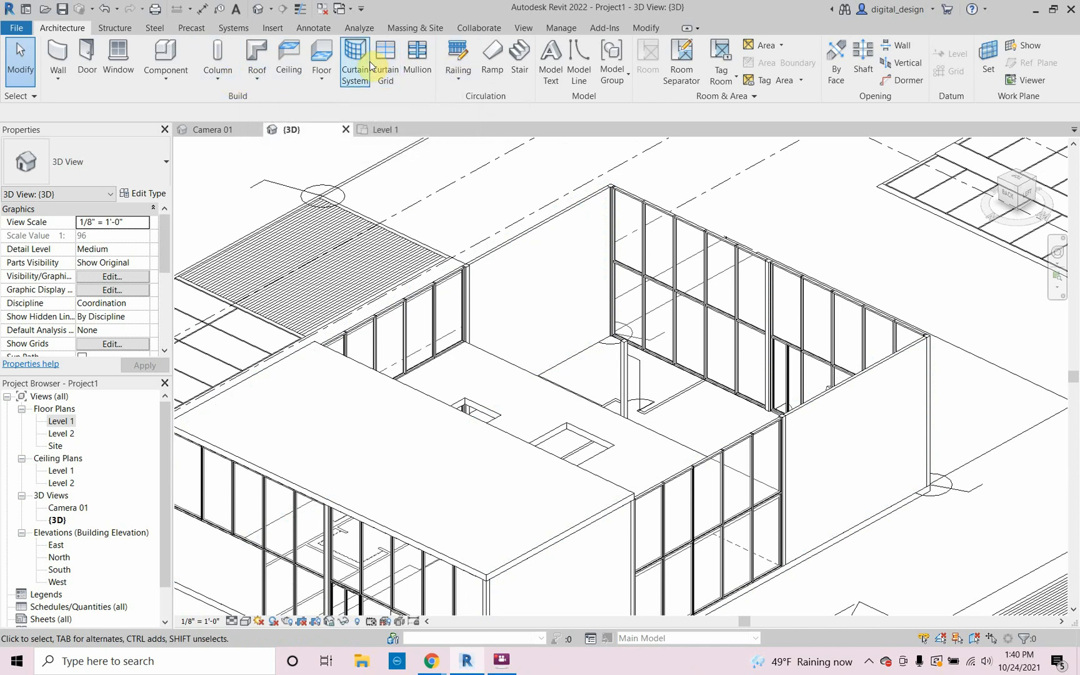
left_click(257, 52)
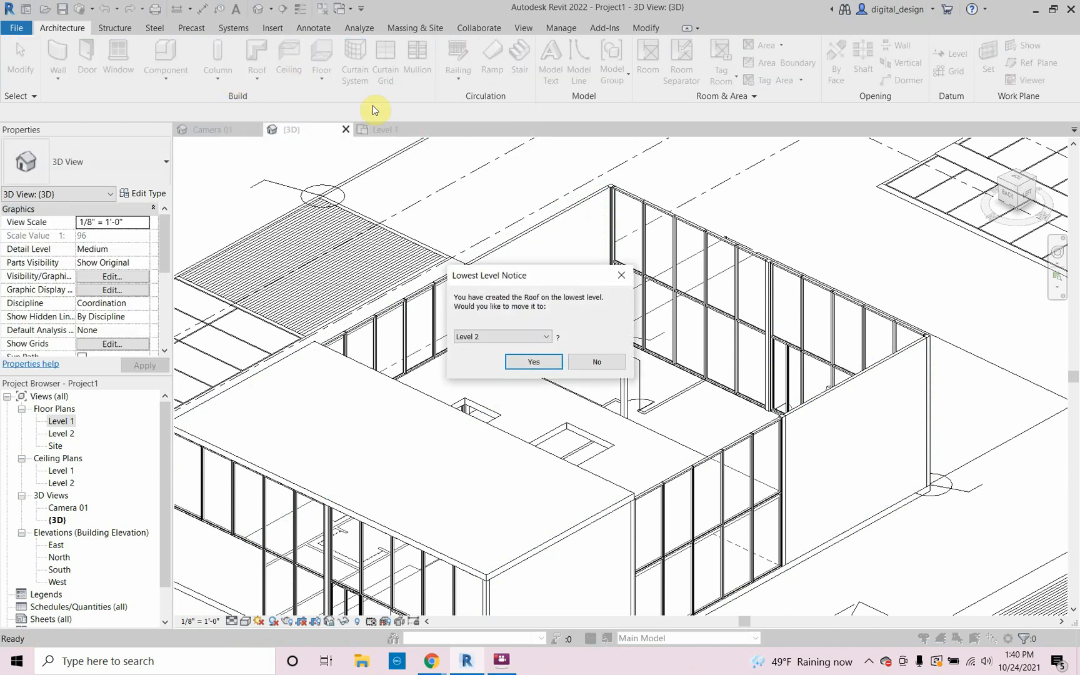
left_click(519, 328)
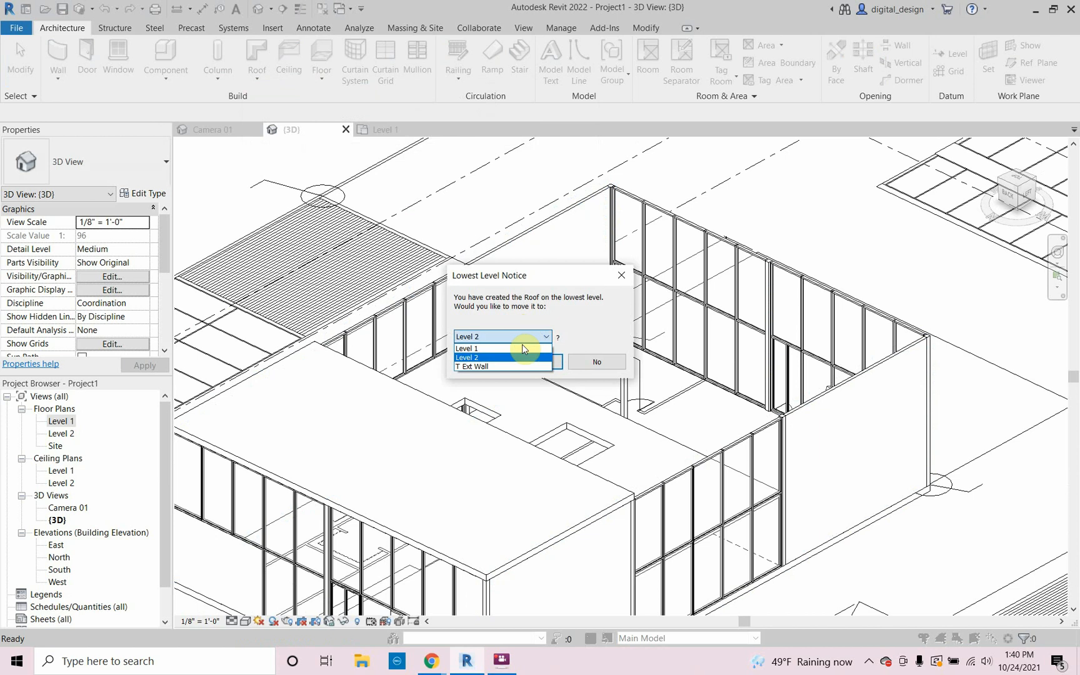
left_click(515, 364)
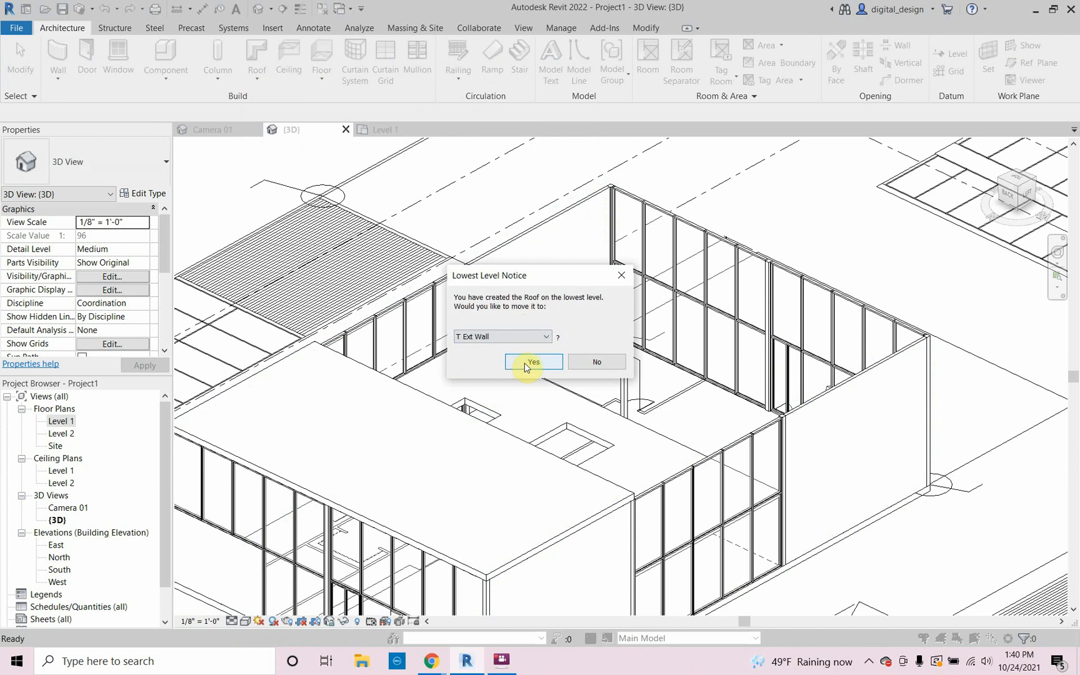
left_click(528, 363)
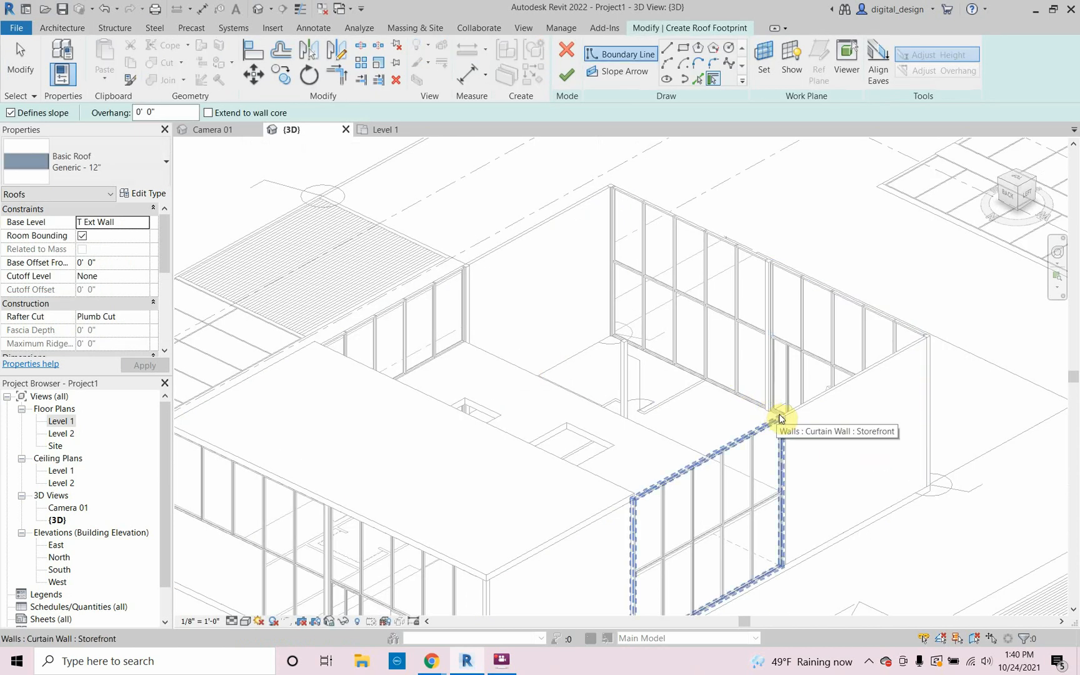
Sketch a rectangular roof boundary over the rear block, from the storefront wall's end to the diagonally opposite corner column.
left_click(676, 49)
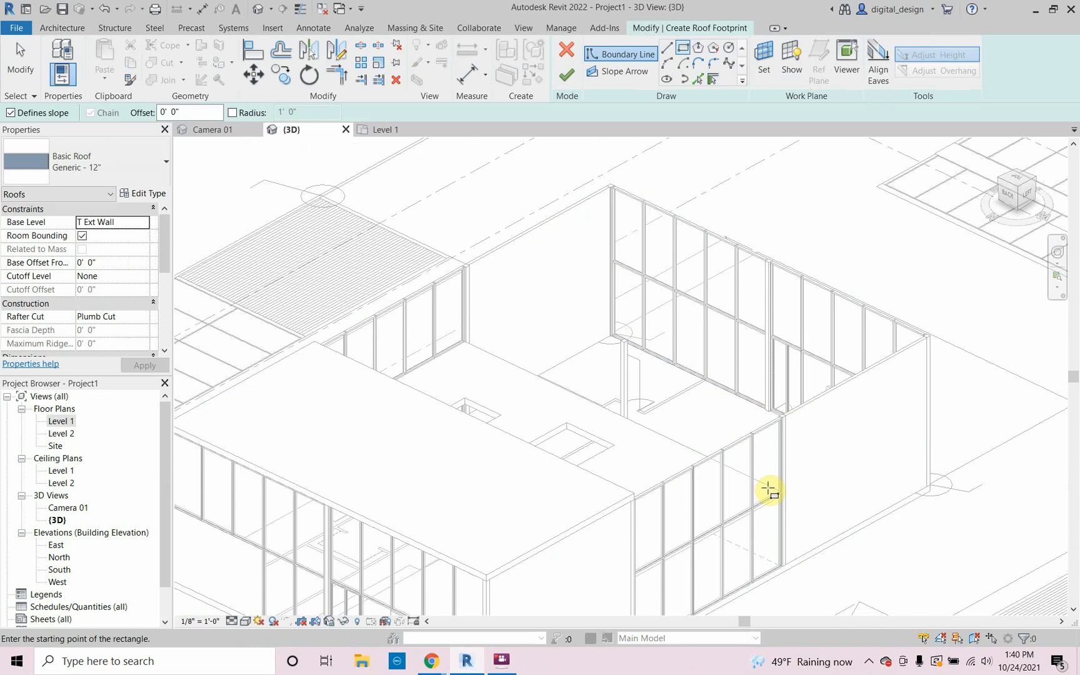
scroll(772, 436, "up", 4)
scroll(787, 416, "up", 2)
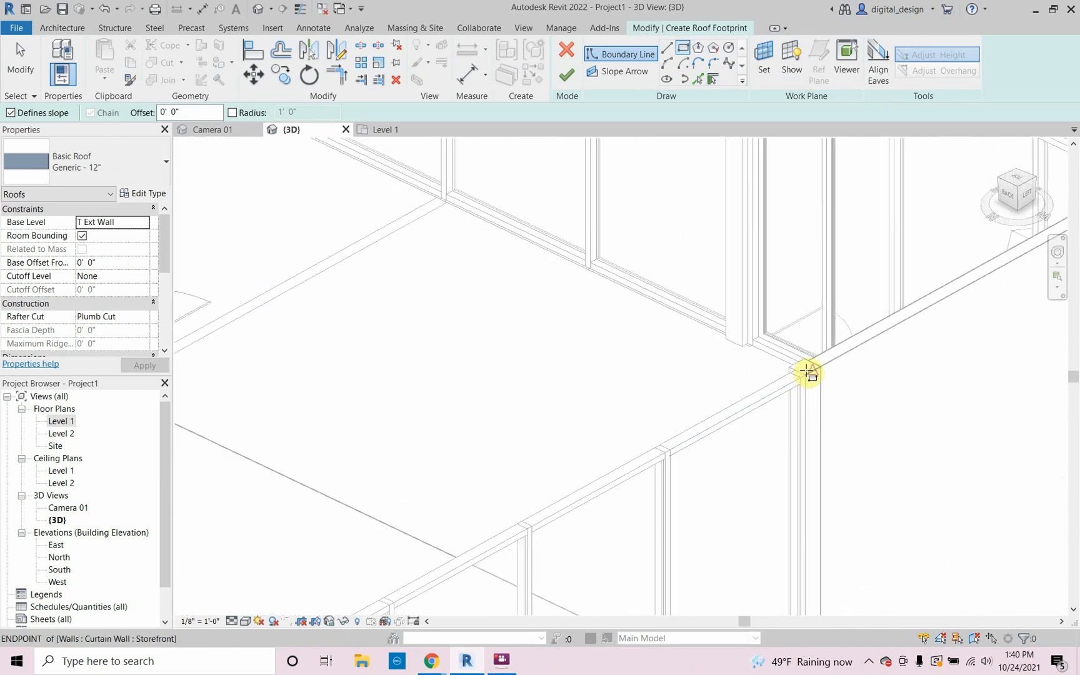
left_click(807, 373)
scroll(754, 434, "down", 3)
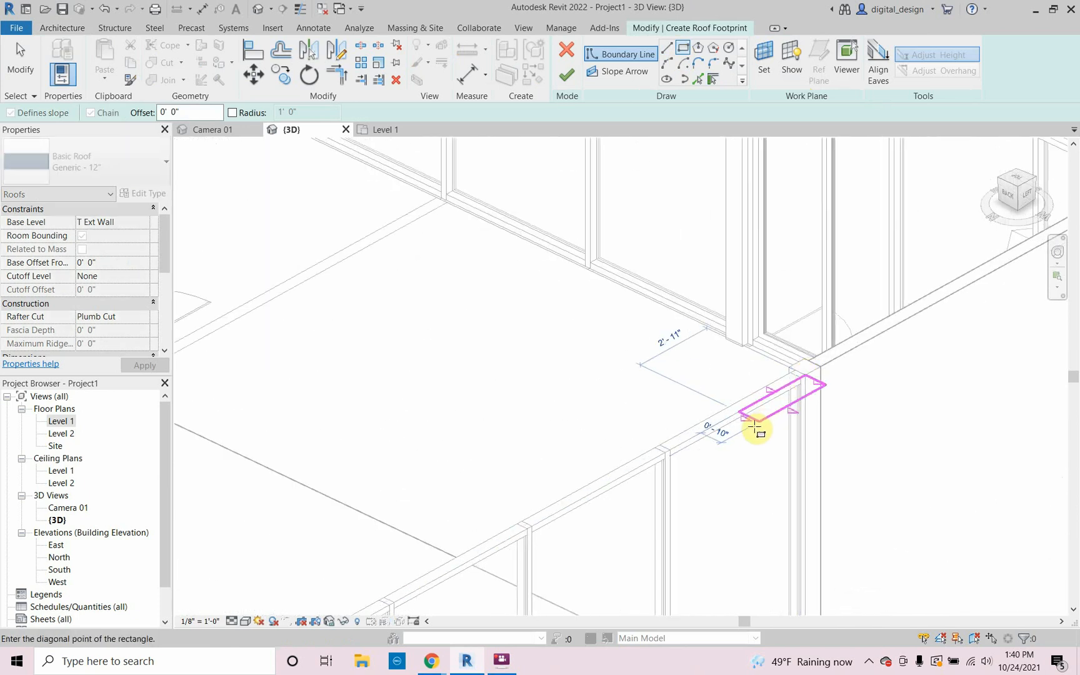
scroll(740, 474, "down", 2)
scroll(625, 275, "up", 5)
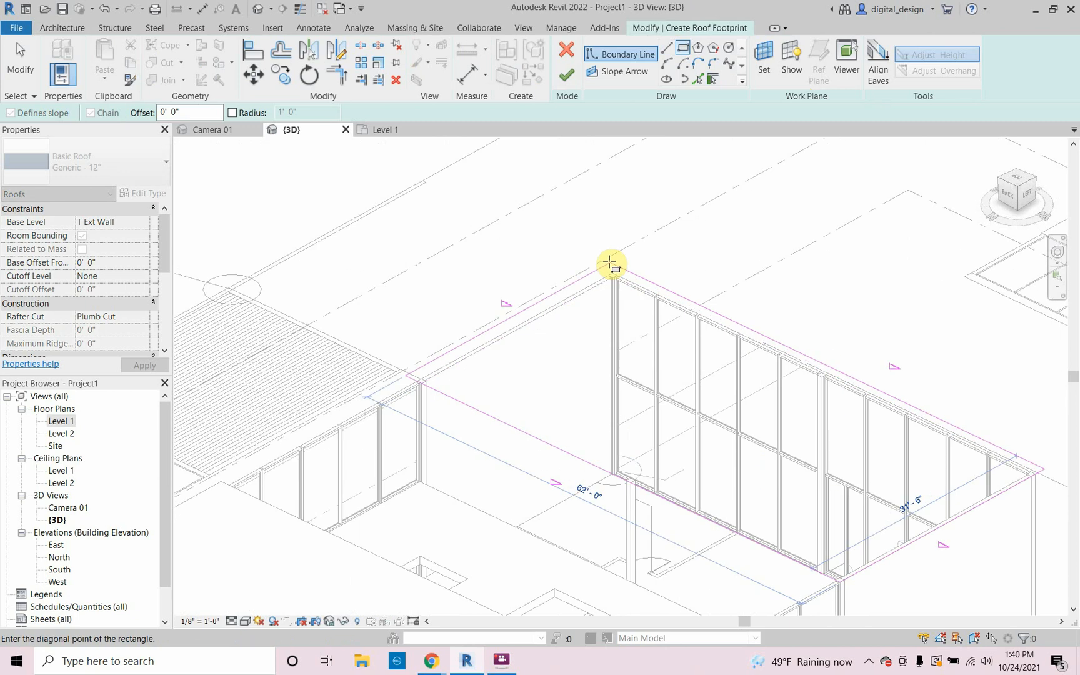
scroll(613, 270, "up", 2)
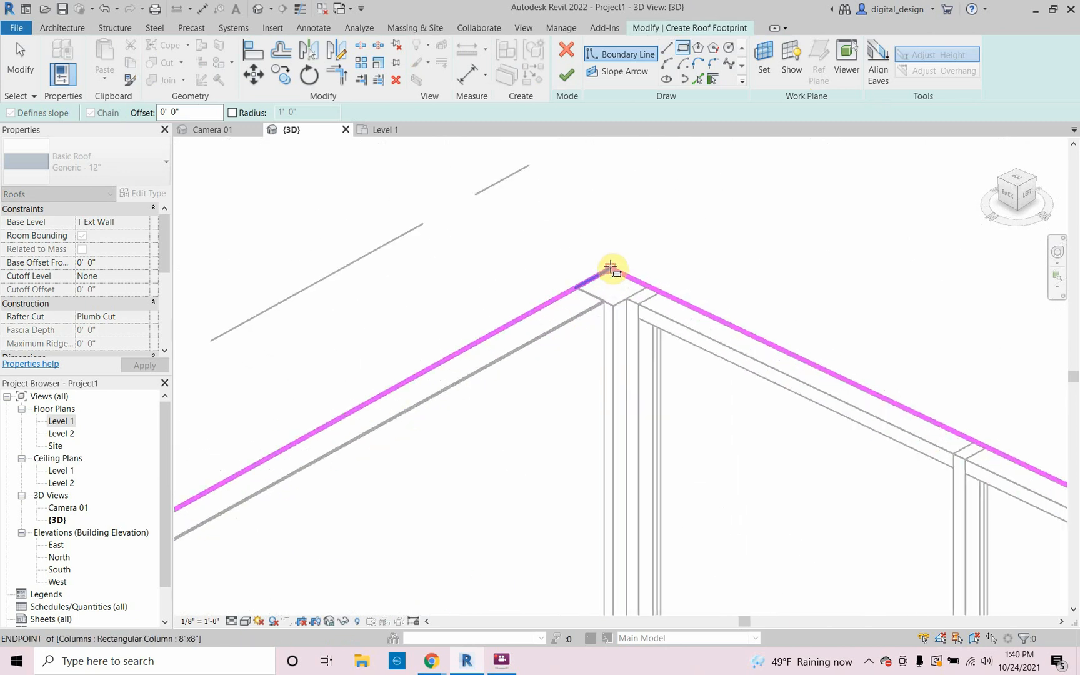
left_click(611, 267)
scroll(604, 265, "down", 4)
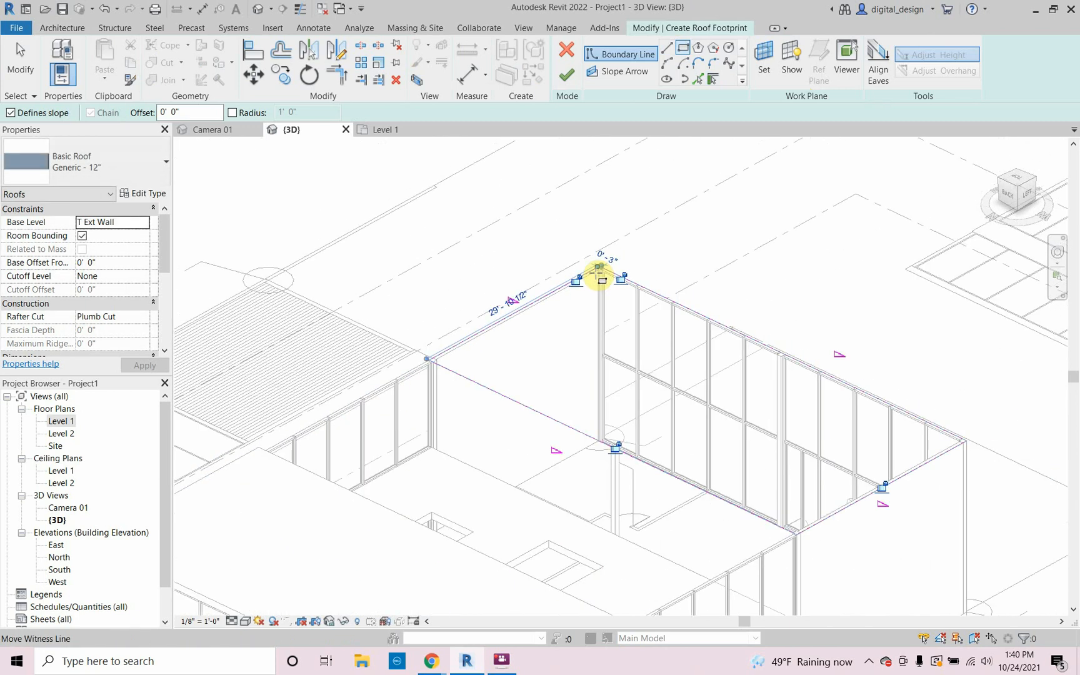
scroll(598, 270, "down", 2)
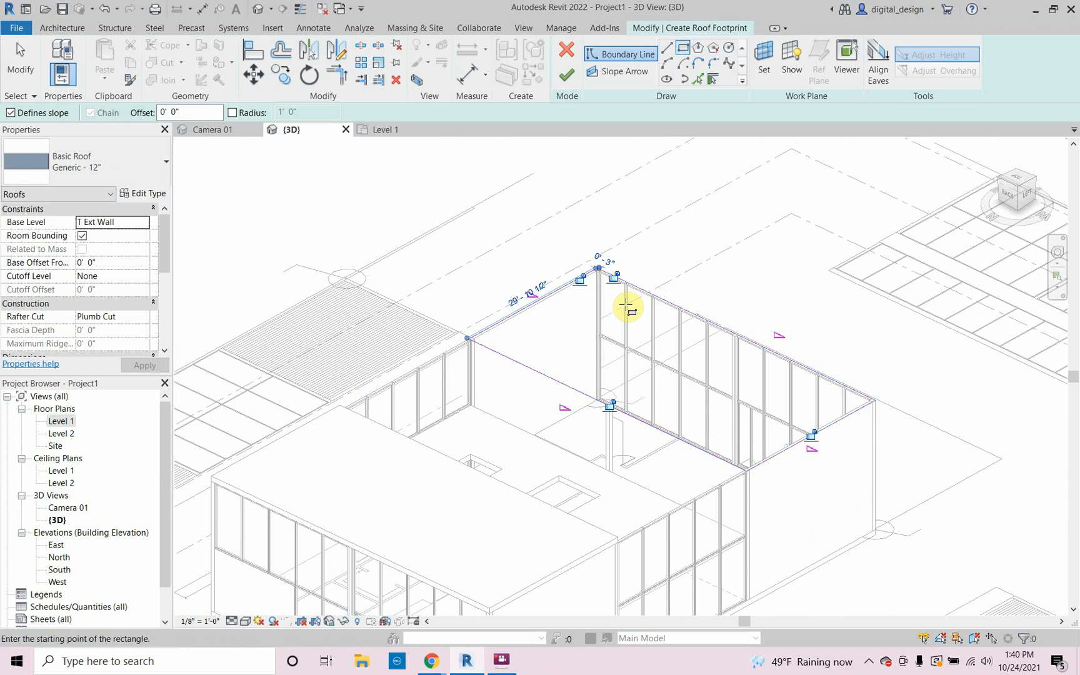
key("Escape")
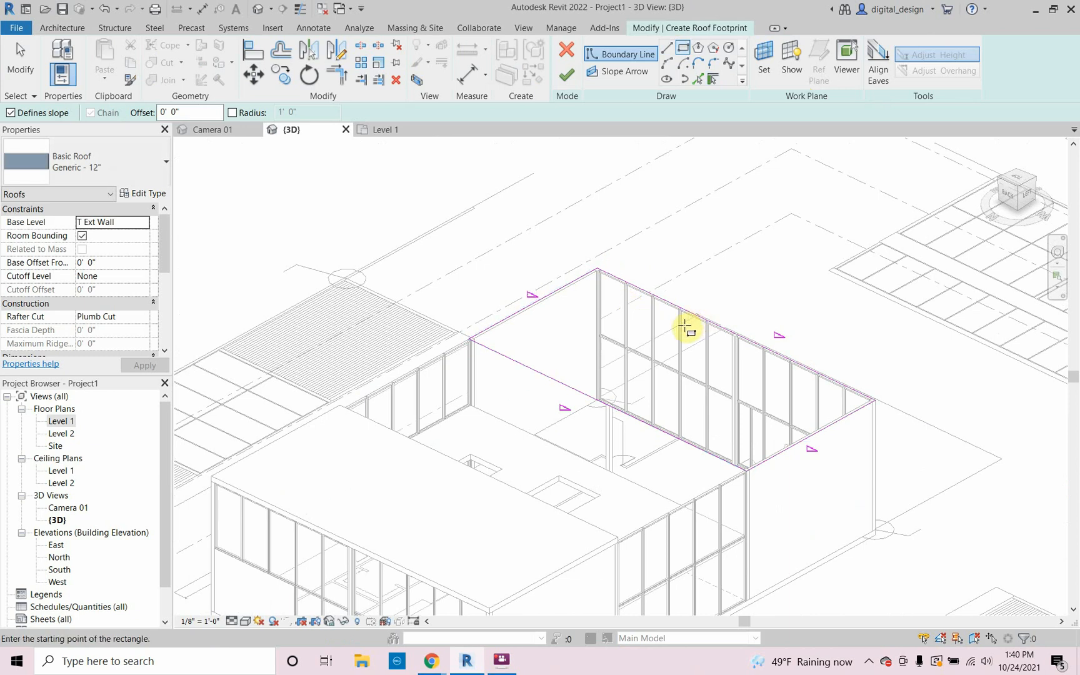
key("Escape")
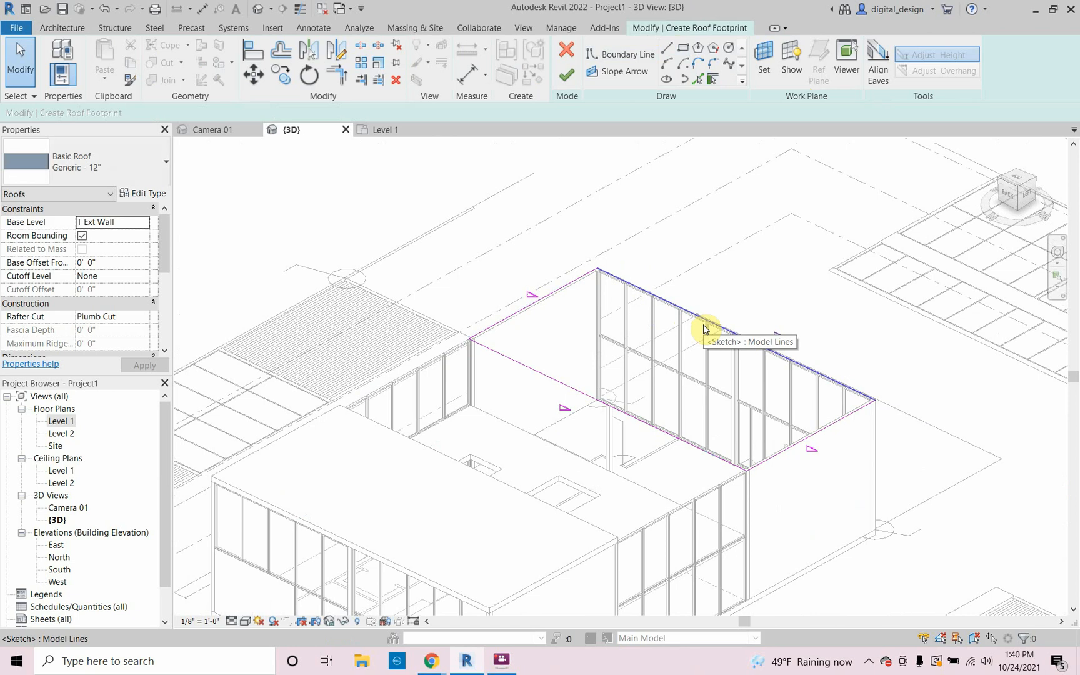
Turn off Defines Slope for the rear roof's four boundary lines and finish the sketch as a flat roof.
key("Tab")
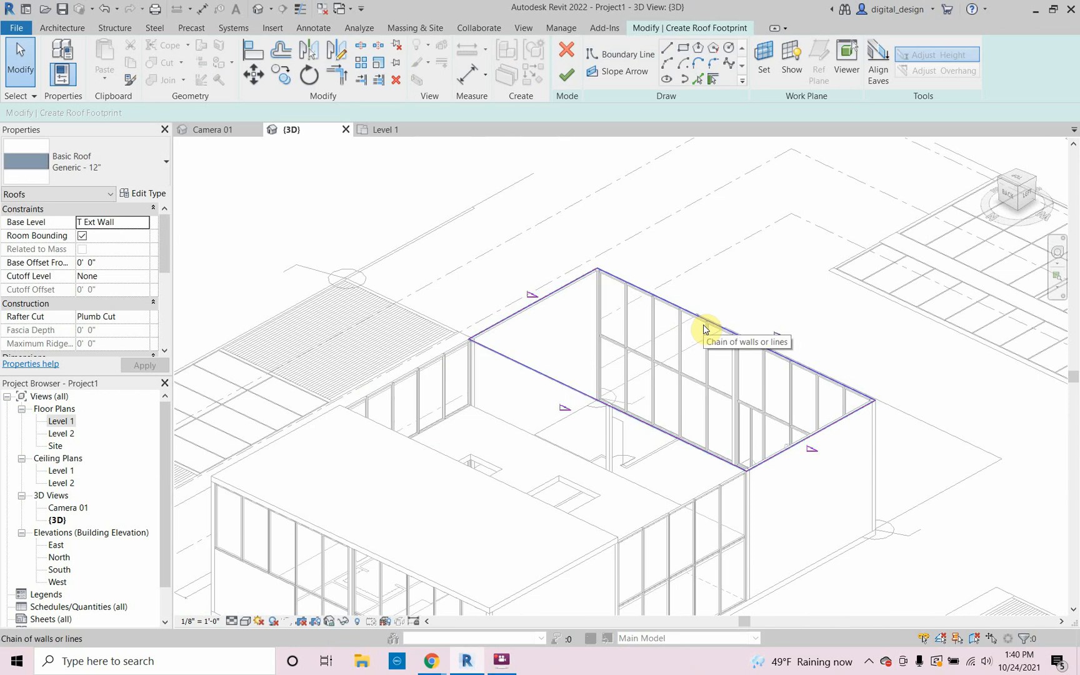
left_click(705, 329)
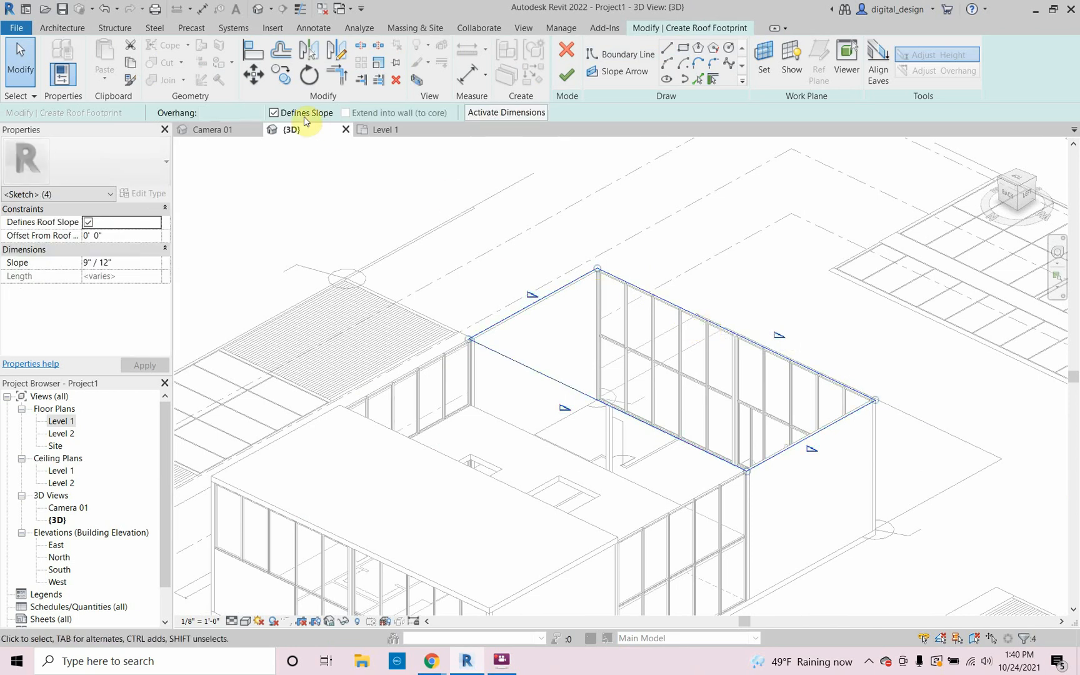
left_click(565, 77)
left_click(764, 292)
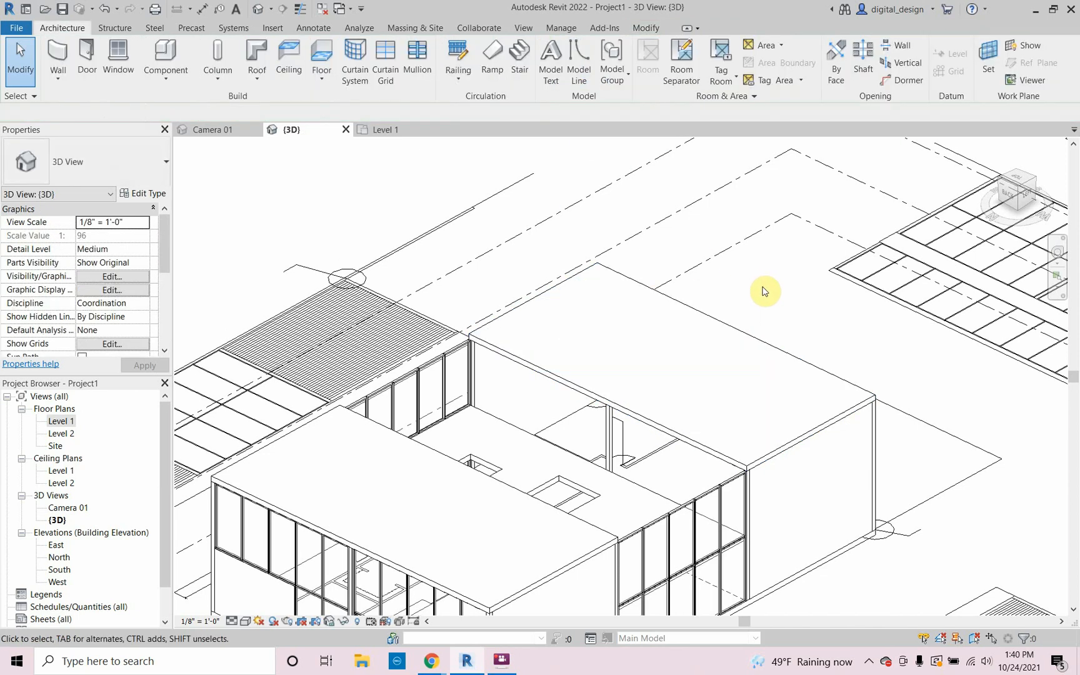
Start another Roof by Footprint for the open middle section and assign it to the T Ext Wall level.
scroll(760, 291, "down", 3)
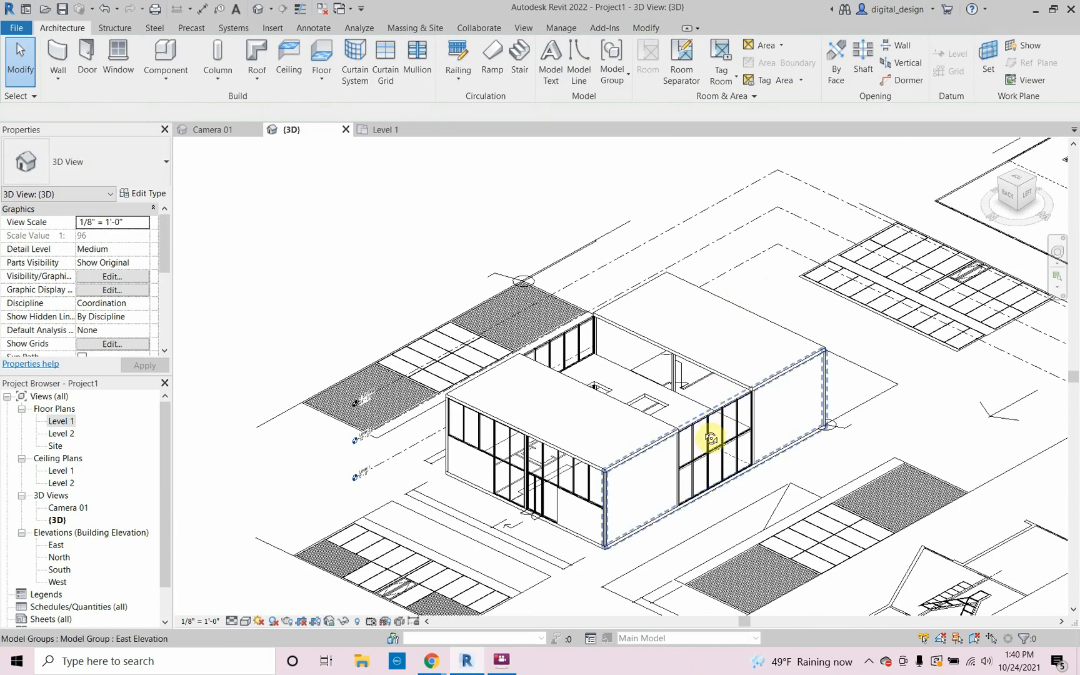
middle_click_drag(711, 438, 700, 413, "shift")
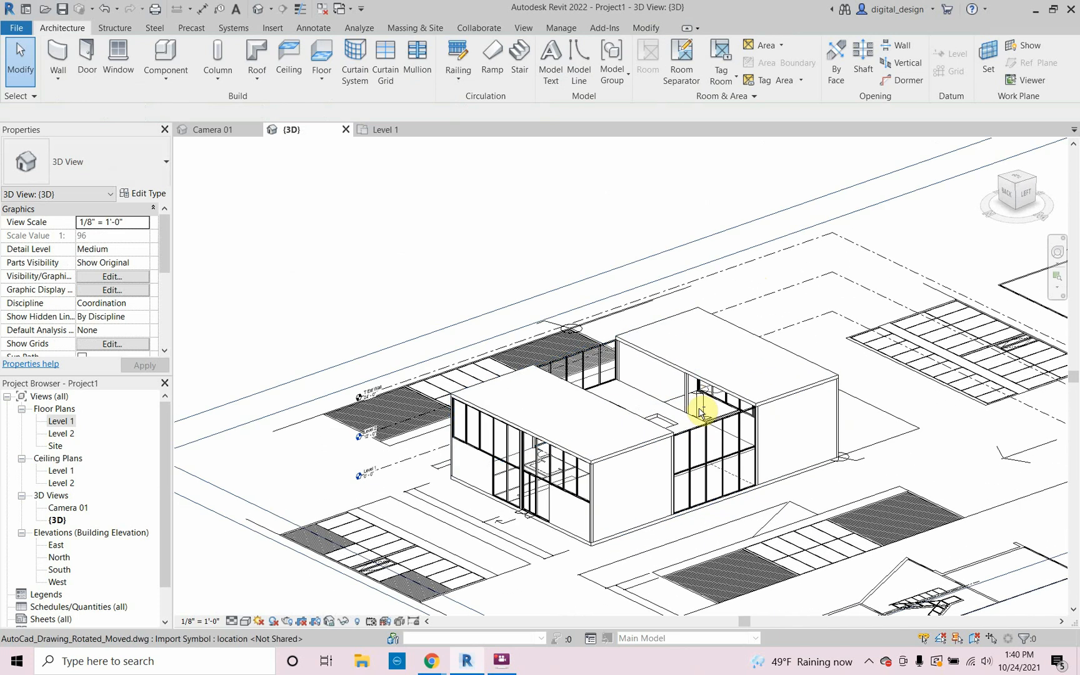
scroll(688, 441, "up", 3)
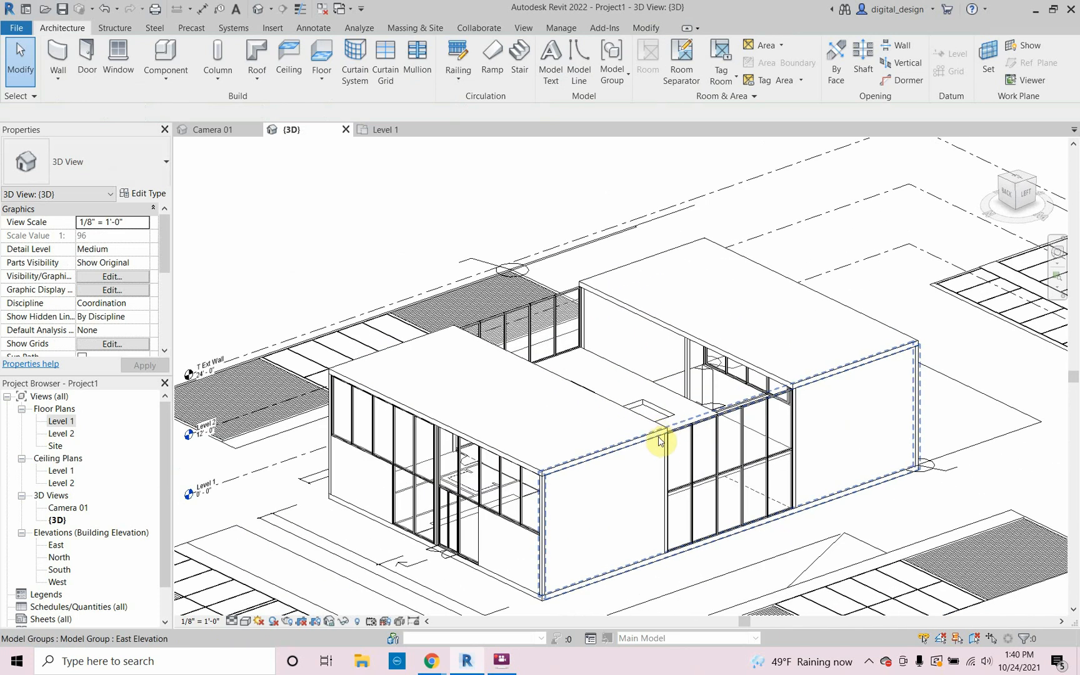
scroll(663, 440, "up", 2)
middle_click_drag(574, 345, 550, 379, "shift")
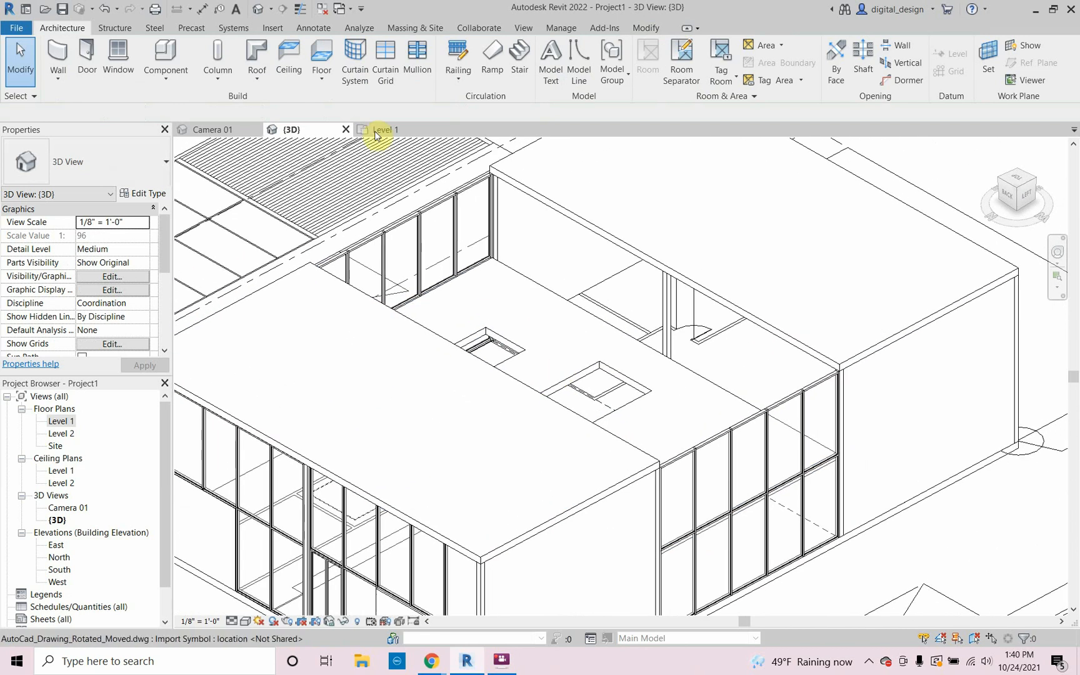
left_click(257, 56)
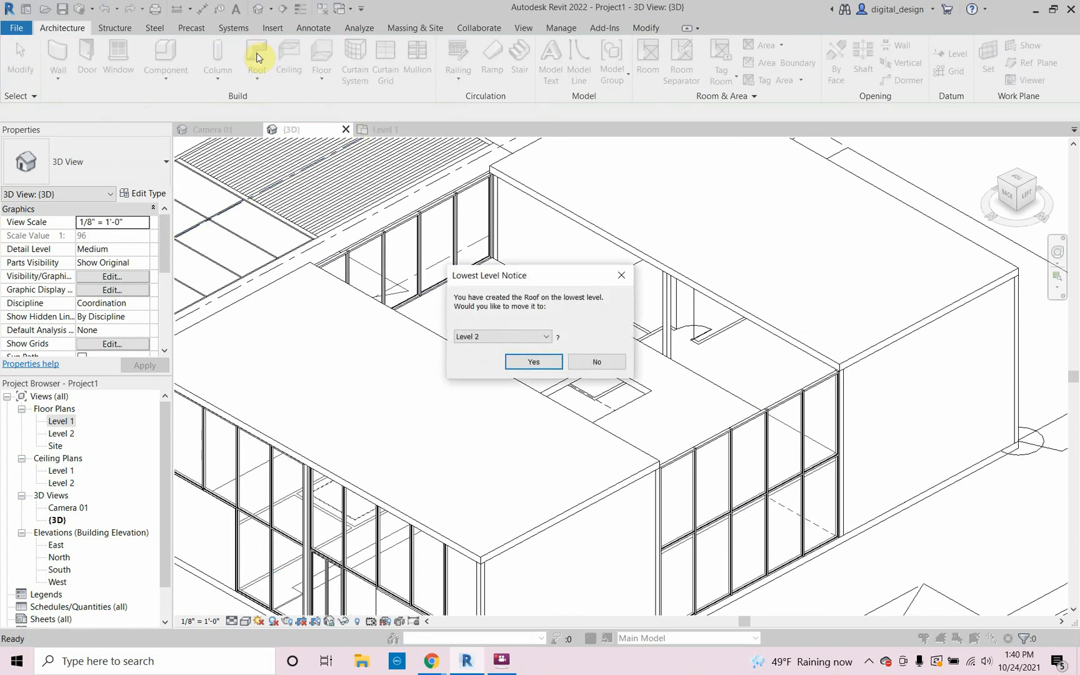
left_click(547, 337)
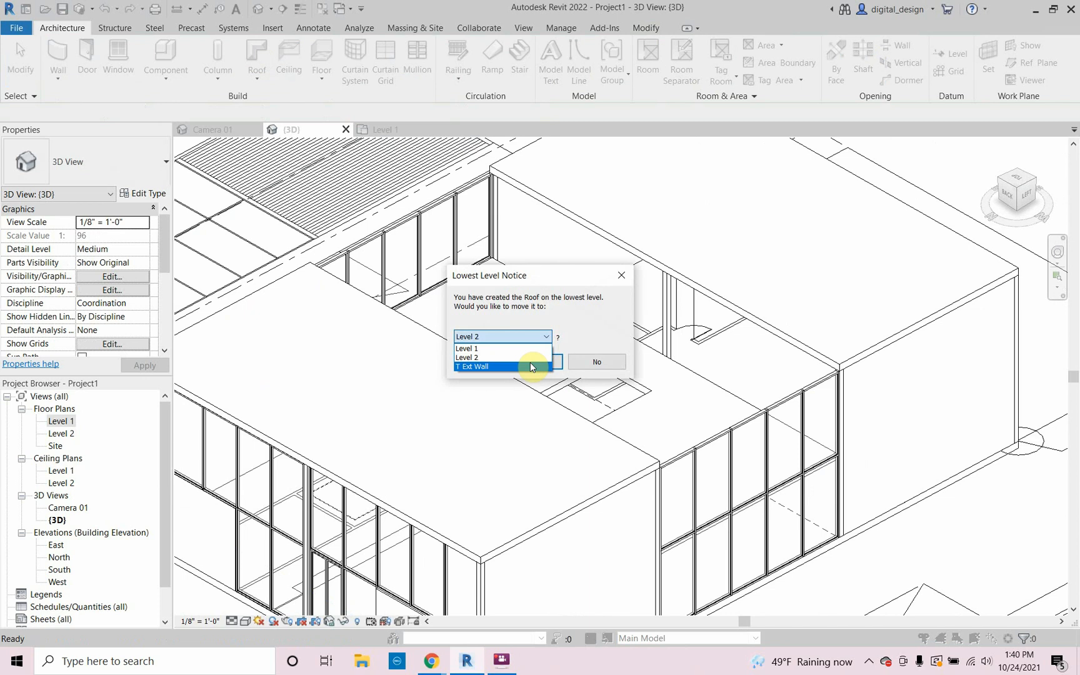
left_click(531, 363)
left_click(531, 362)
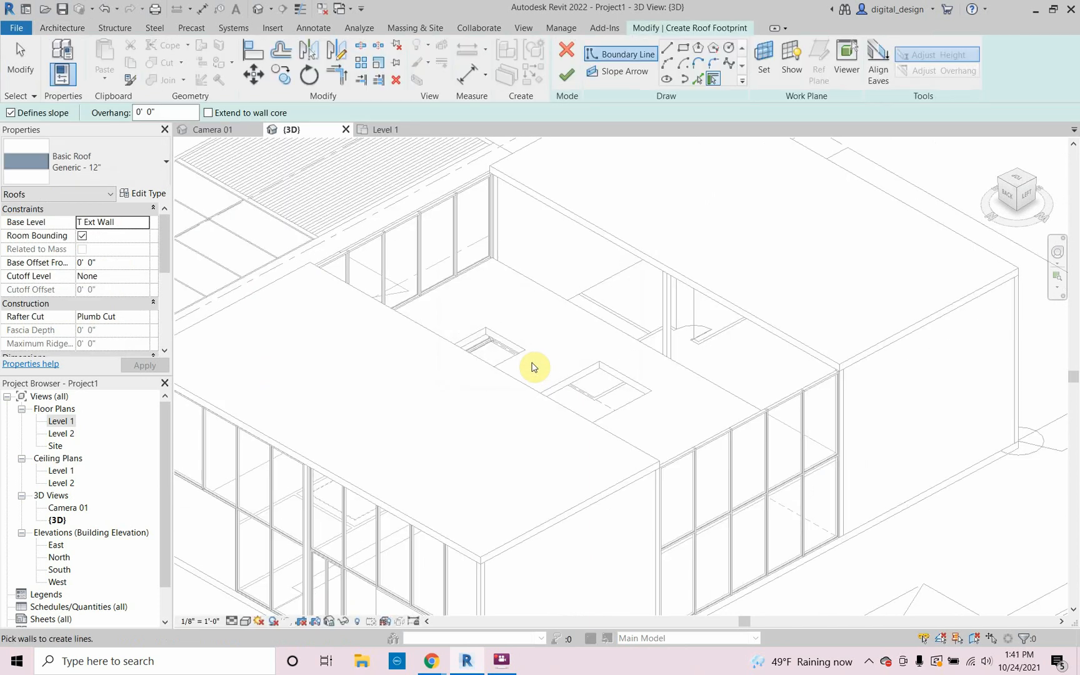
Sketch a rectangular roof boundary over the middle section, from the entrance-side roof's corner at the storefront to the rear roof's diagonally opposite corner.
left_click(684, 48)
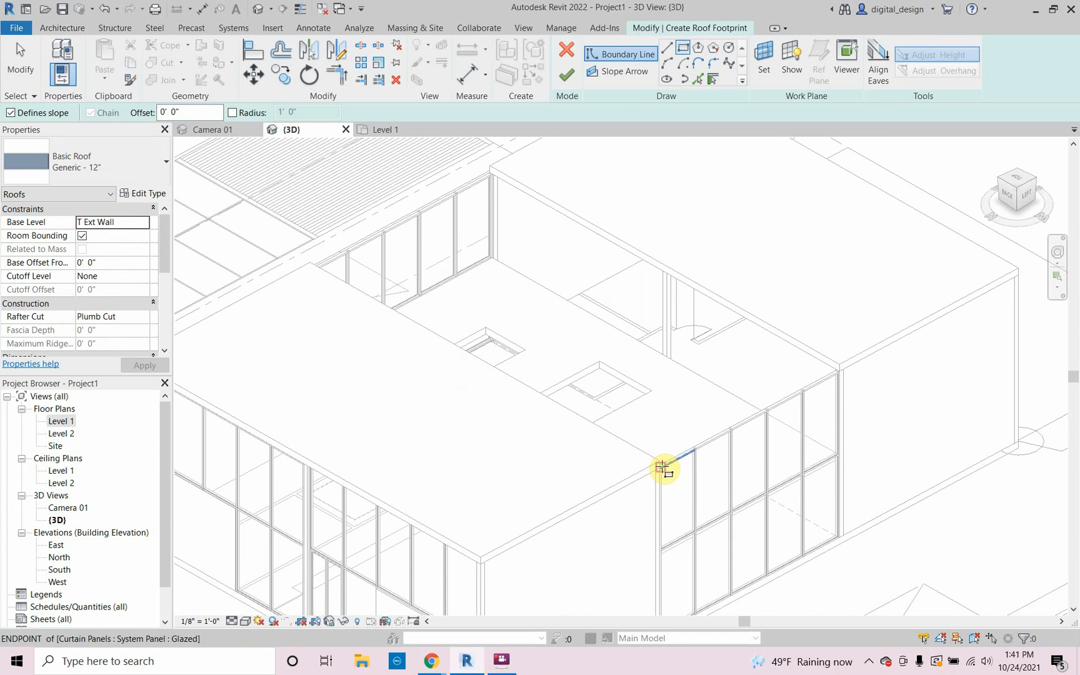
scroll(665, 467, "up", 4)
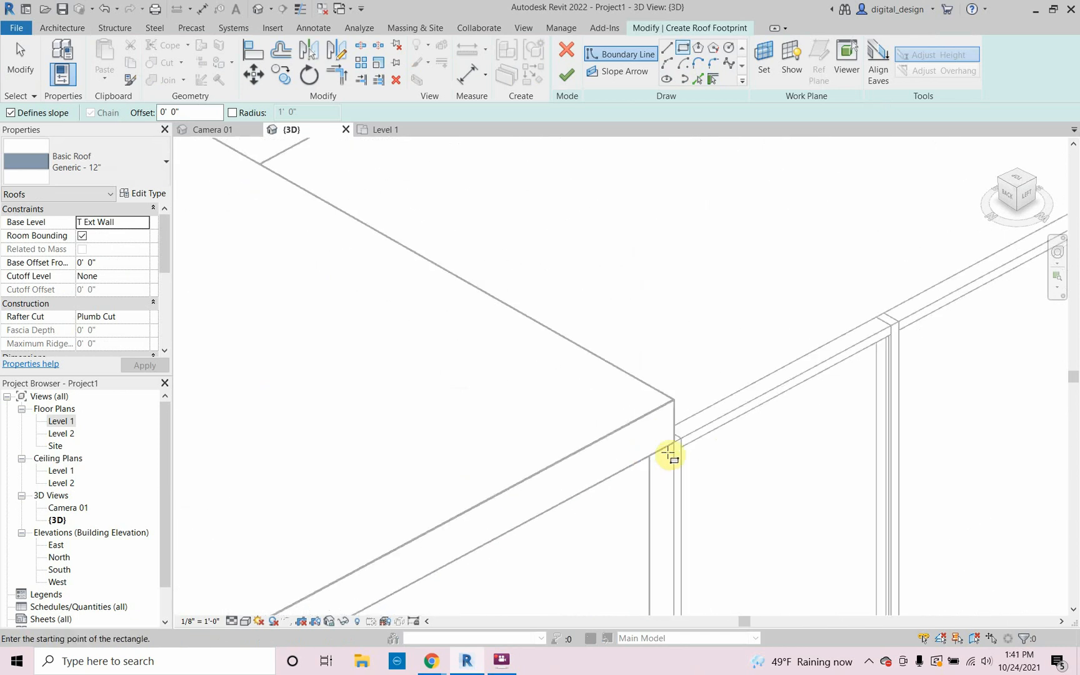
left_click(676, 441)
scroll(743, 329, "down", 5)
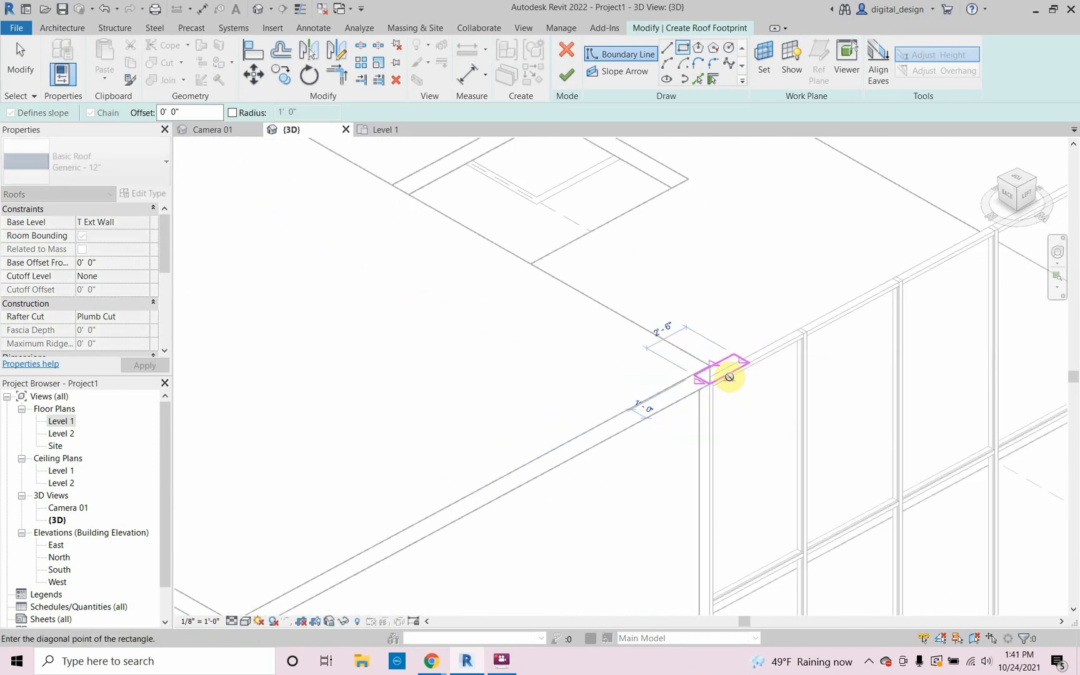
scroll(638, 234, "up", 5)
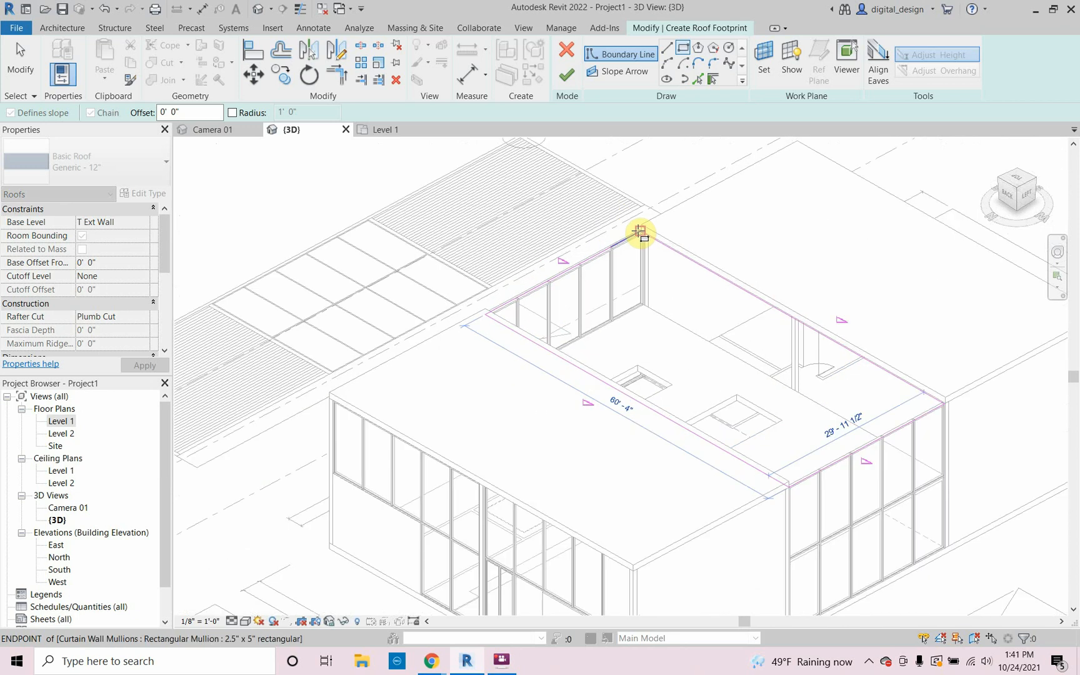
scroll(638, 233, "up", 1)
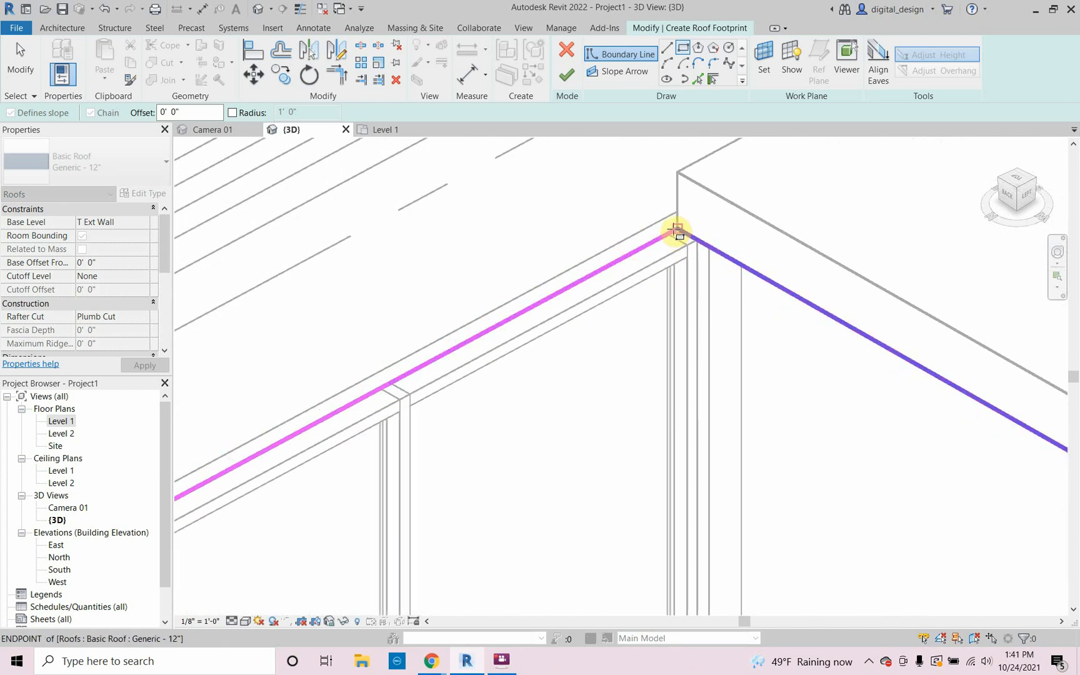
left_click(664, 245)
scroll(650, 265, "down", 5)
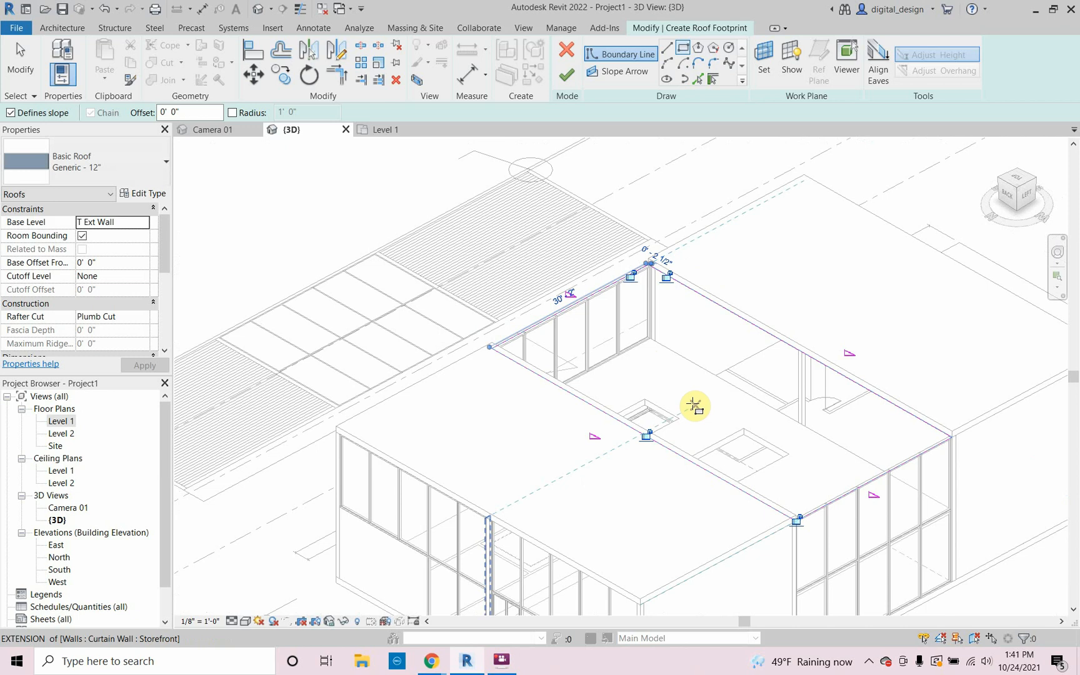
key("Escape")
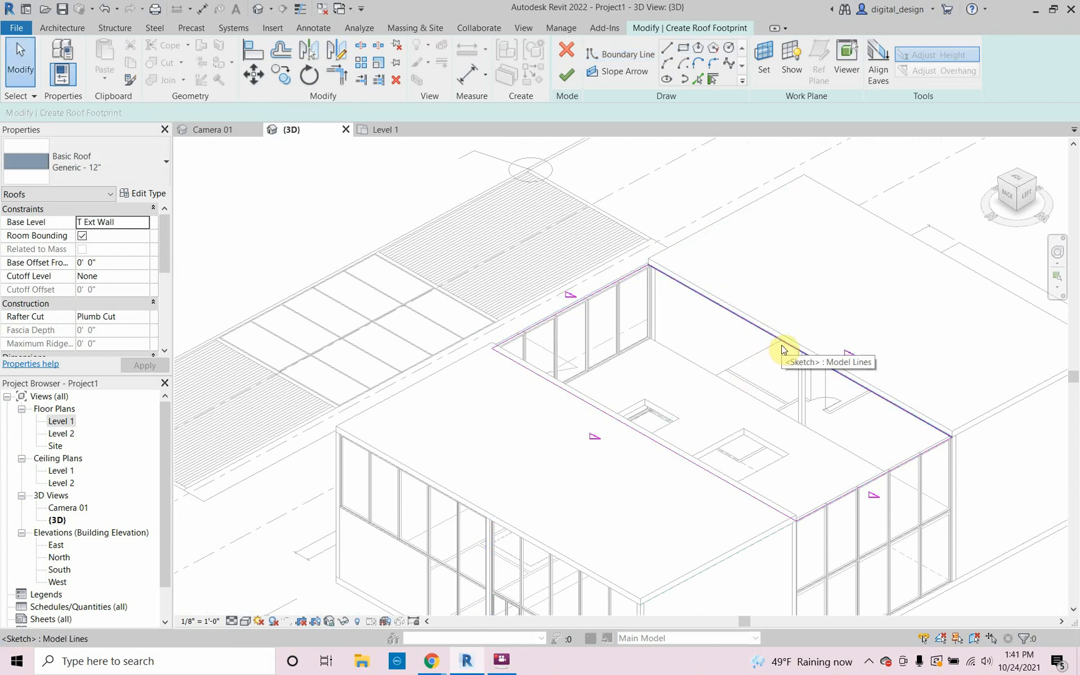
Select the middle roof's four boundary lines as a chain and turn off Defines Slope for them.
key("Tab")
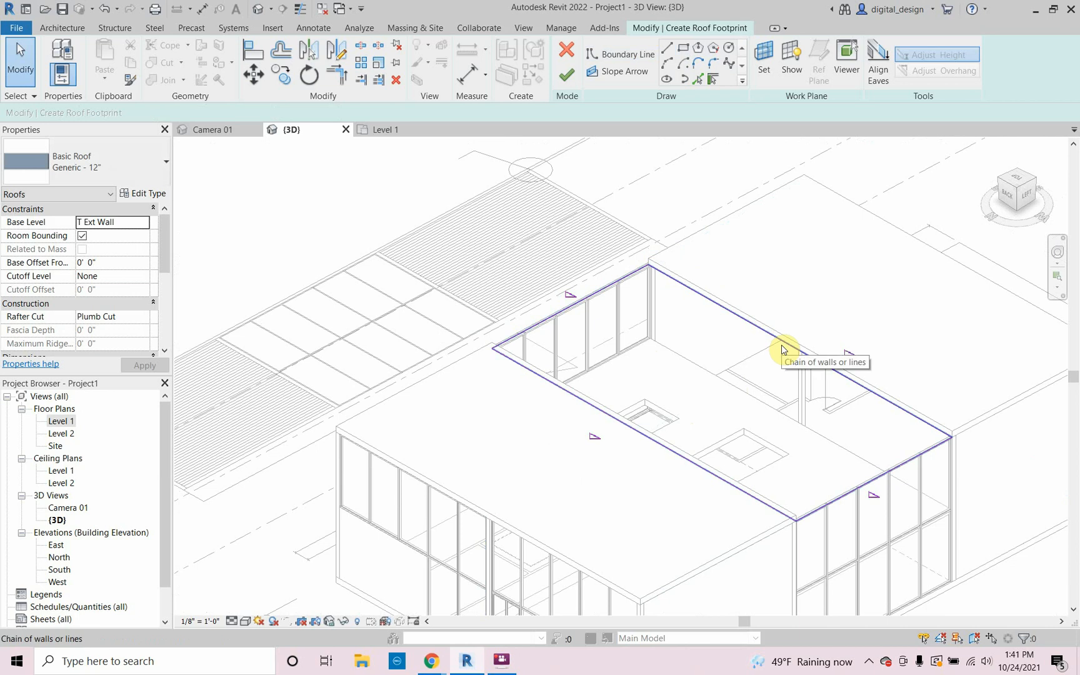
left_click(782, 349)
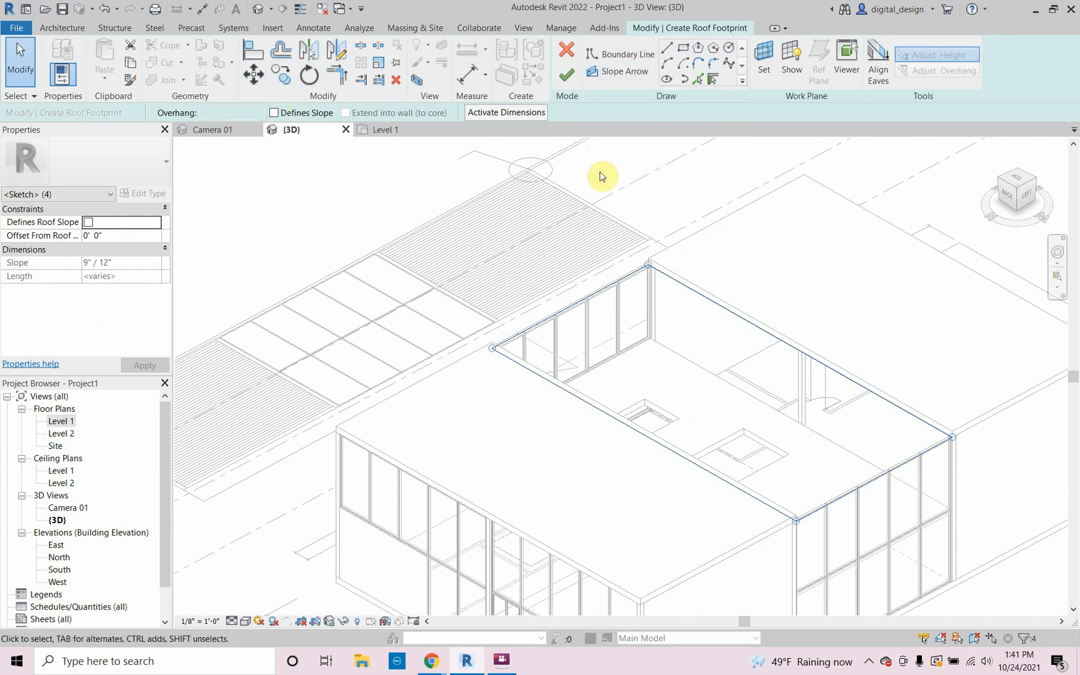
scroll(585, 219, "down", 3)
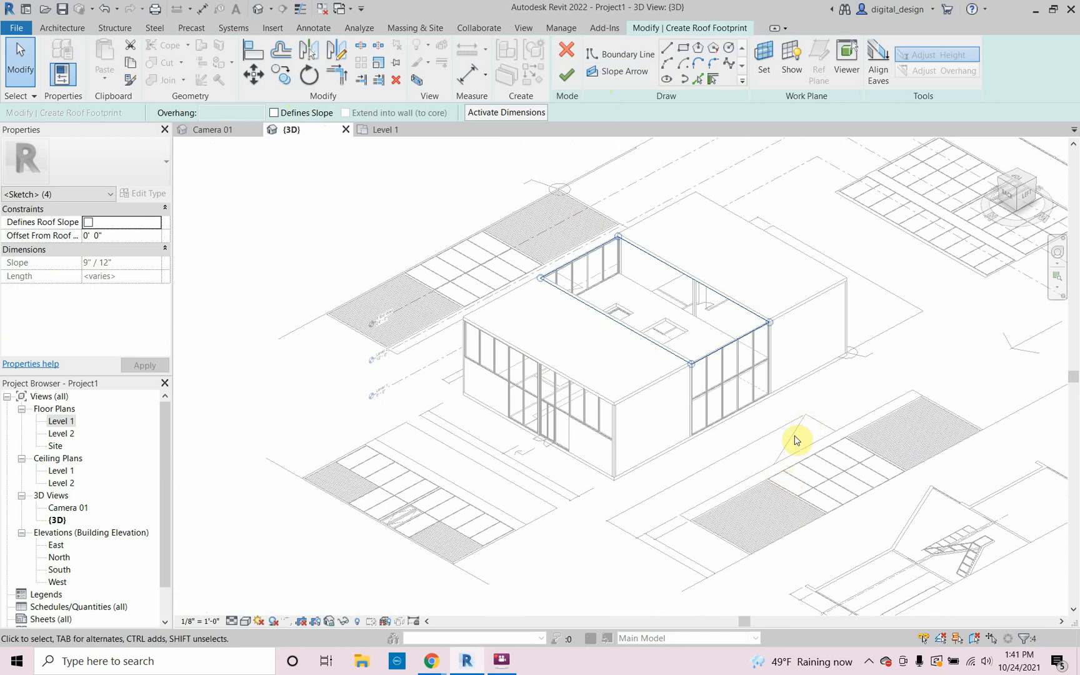
Add a slope arrow from the midpoint of the middle roof's entrance-side boundary to the midpoint of its rear boundary, and finish the sketch.
scroll(642, 178, "up", 3)
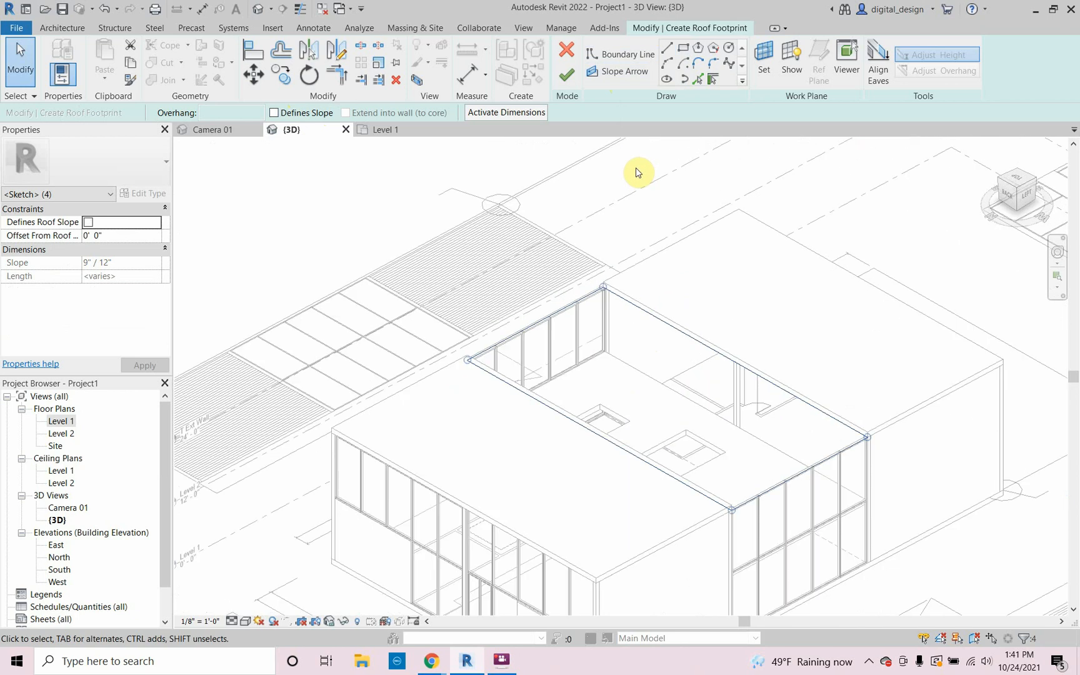
left_click(618, 73)
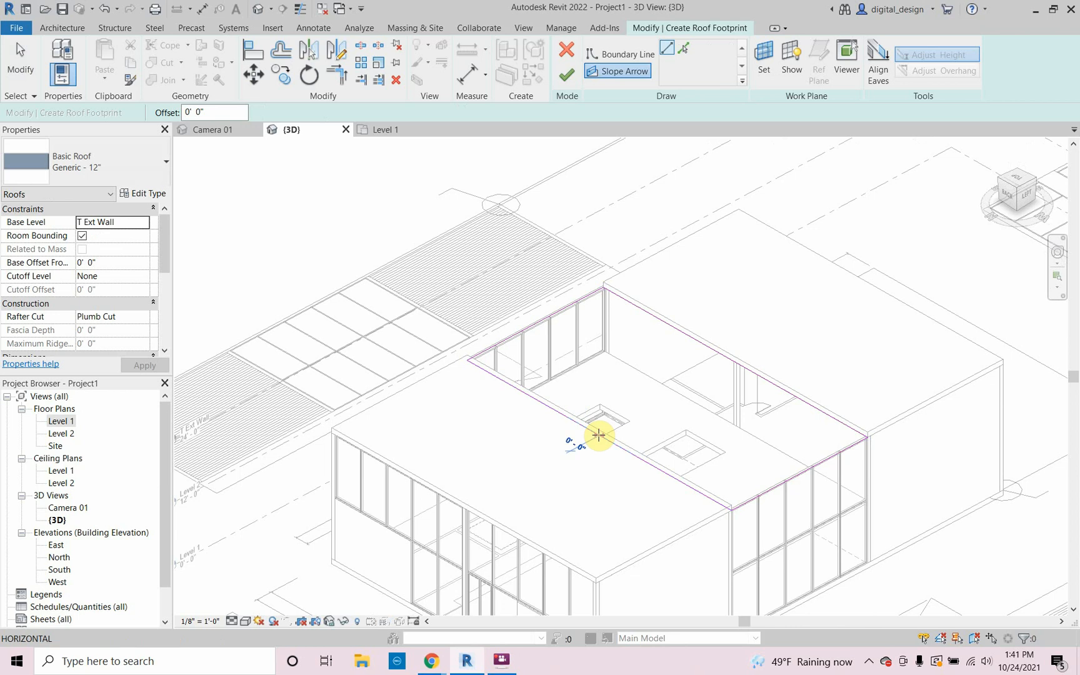
left_click(600, 434)
left_click(735, 362)
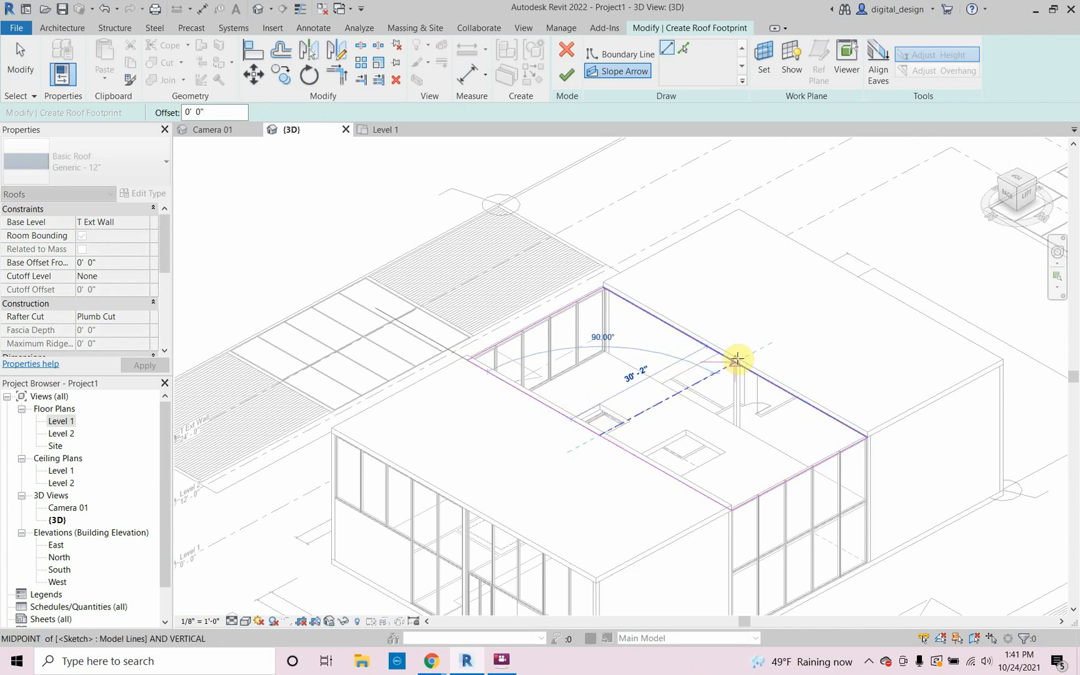
key("Escape")
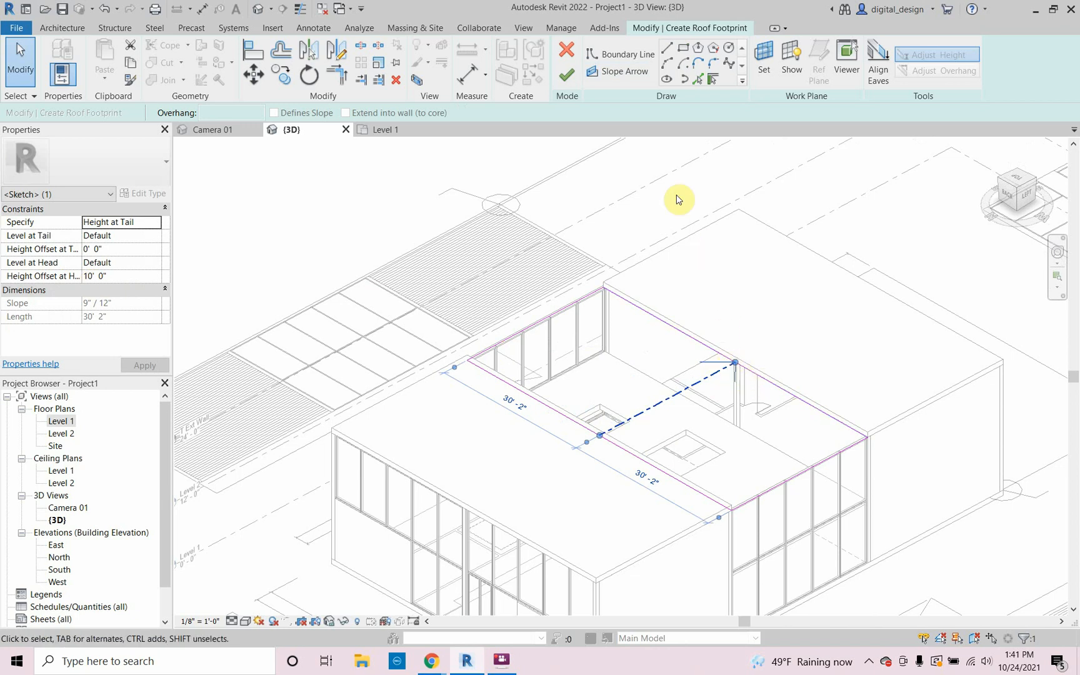
left_click(566, 75)
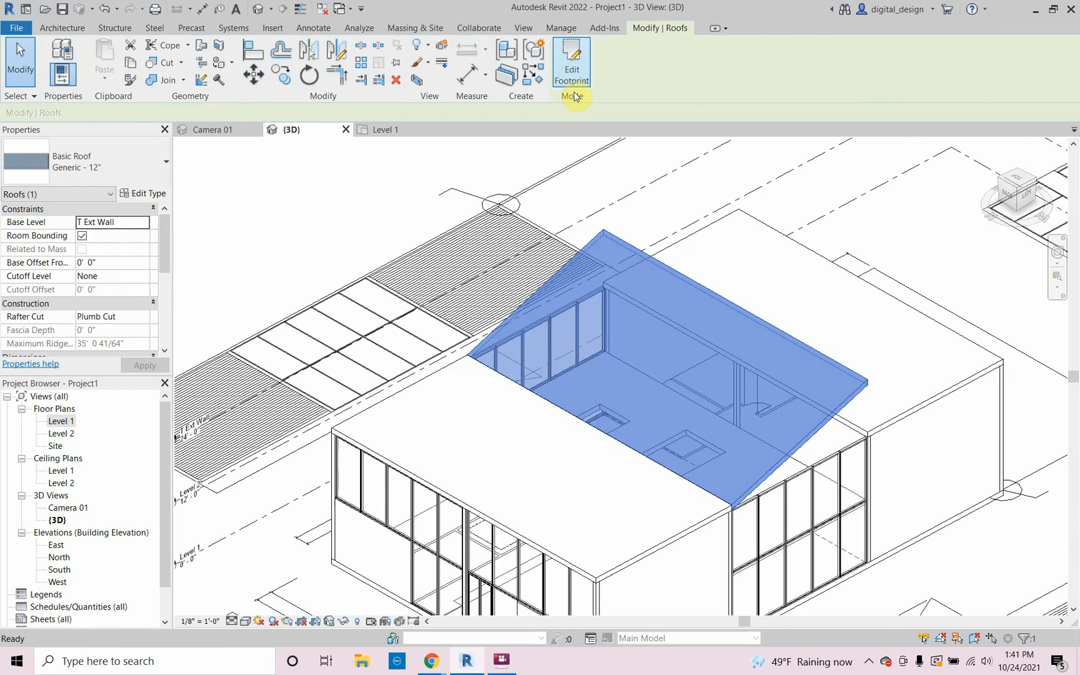
Examine the sloped middle roof from the building's side and the open gap between it and the storefront wall below.
middle_click_drag(854, 510, 678, 381, "shift")
left_click(803, 265)
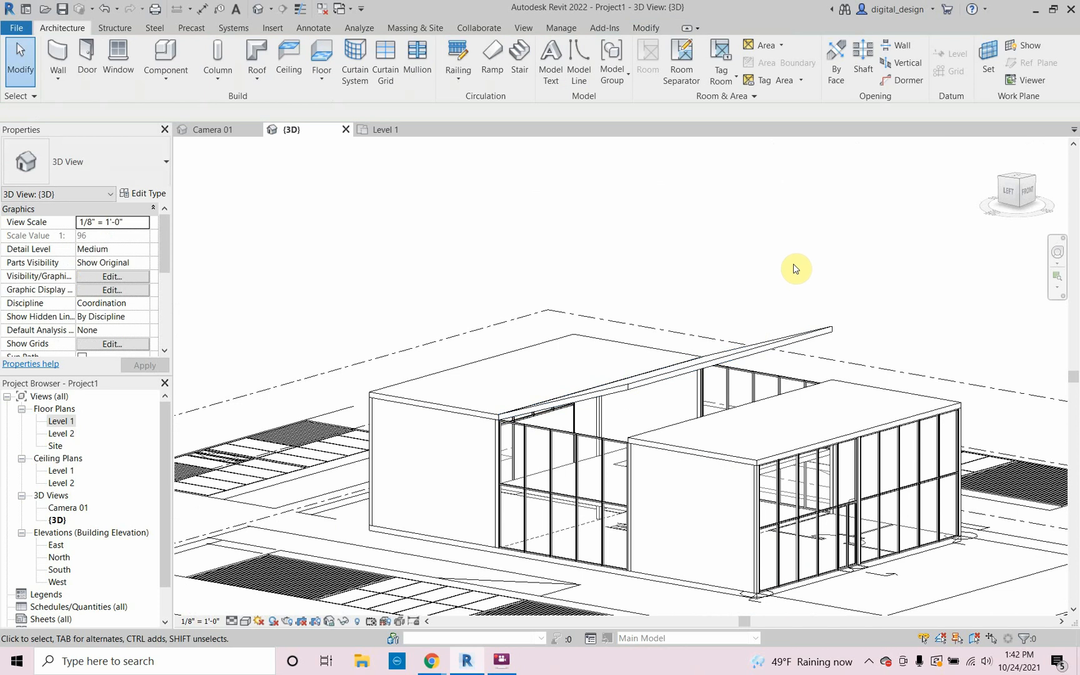
middle_click_drag(794, 268, 748, 366, "shift")
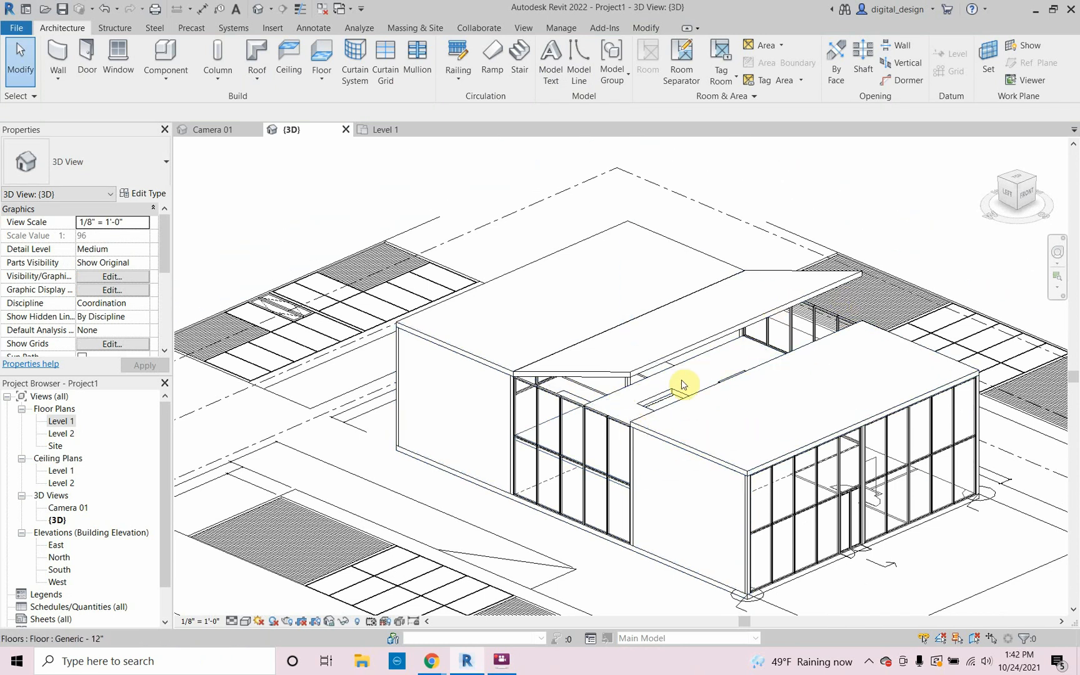
scroll(573, 442, "up", 3)
middle_click_drag(573, 442, 557, 394, "shift")
scroll(561, 389, "up", 2)
scroll(560, 389, "up", 2)
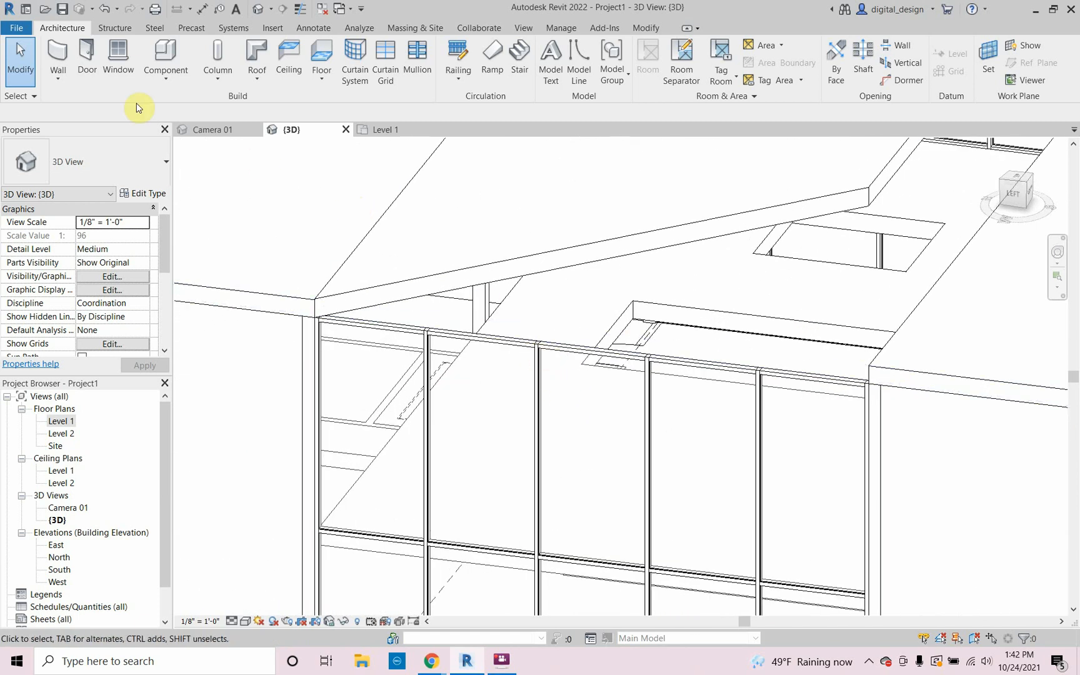
Start a new wall of the Curtain Wall Storefront type and set its base constraint to the T Ext Wall level.
left_click(55, 56)
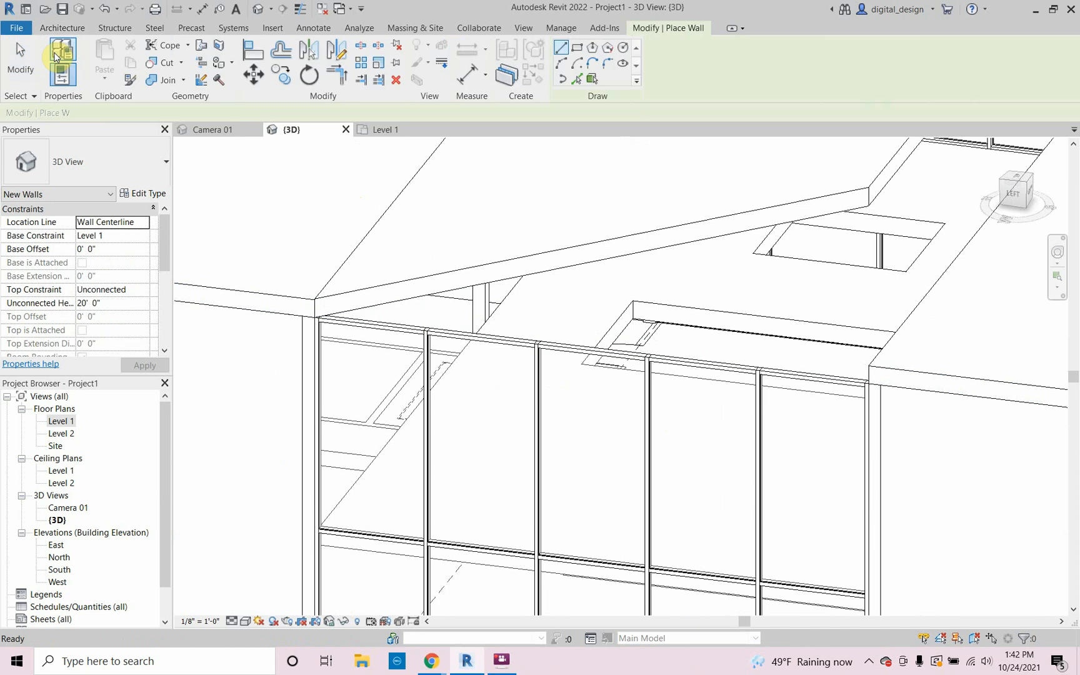
left_click(96, 161)
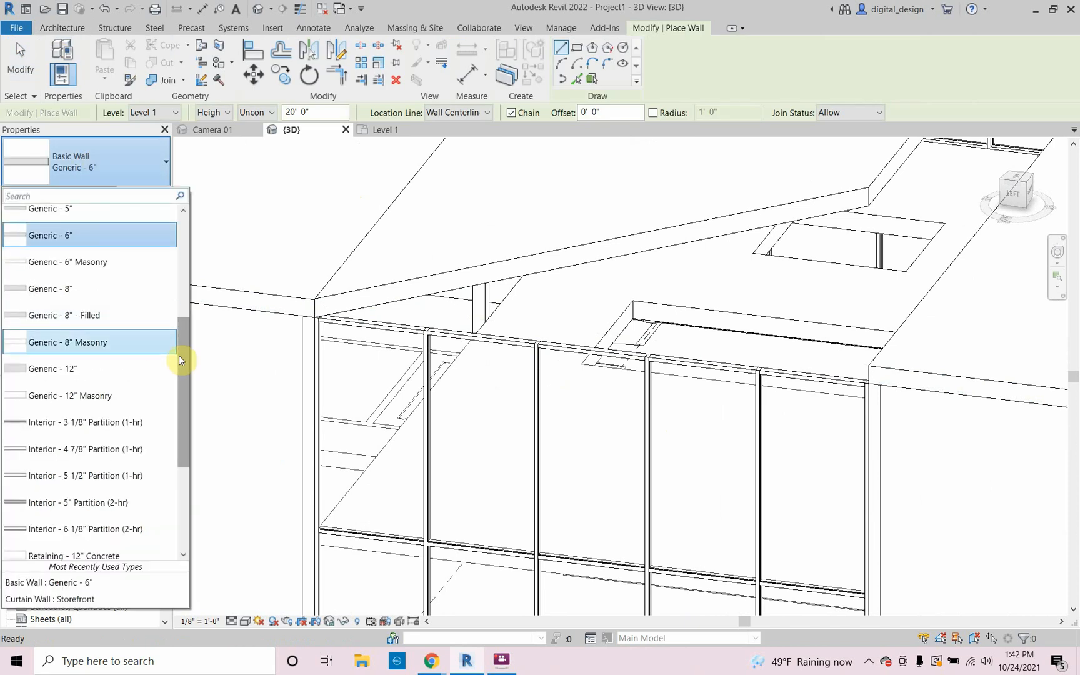
left_click_drag(181, 357, 180, 438)
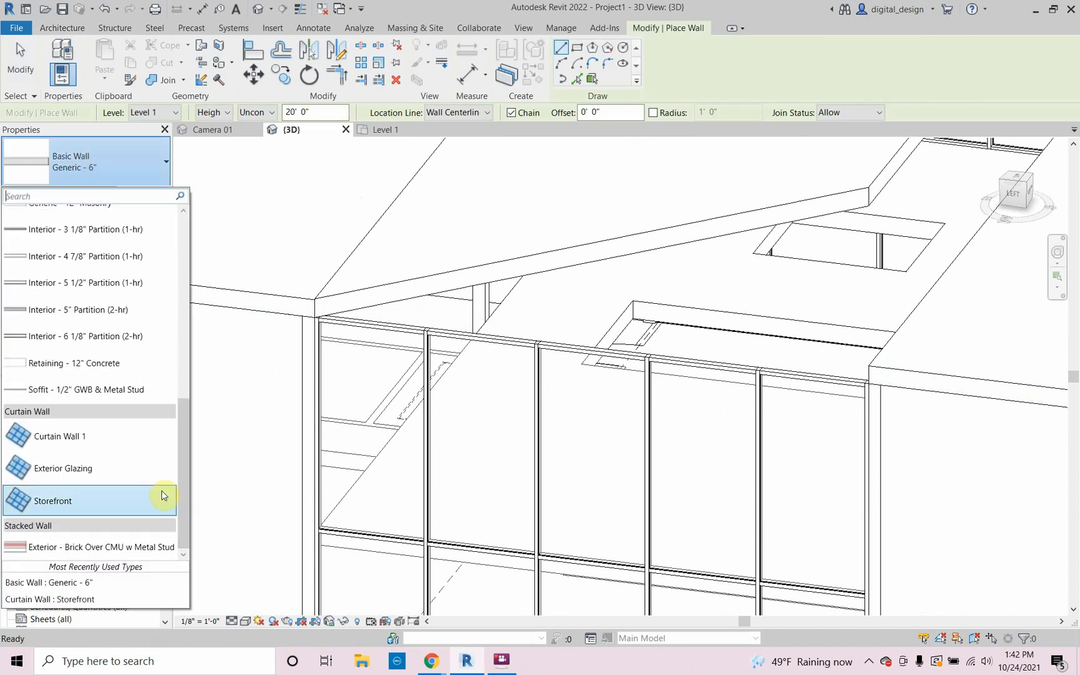
left_click(118, 501)
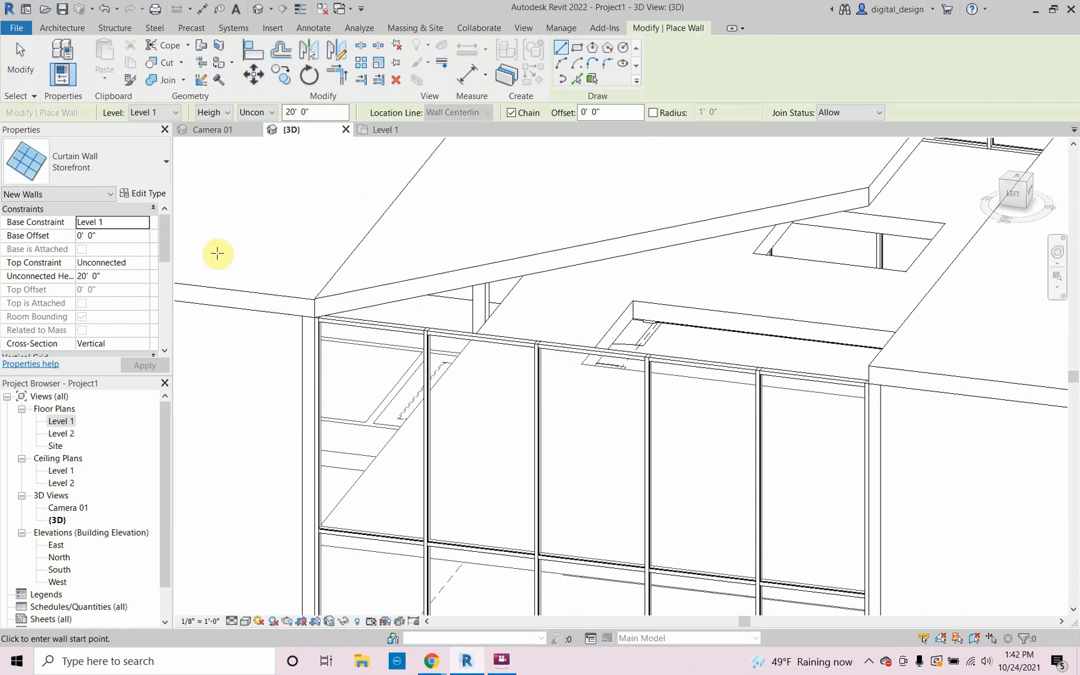
left_click(143, 222)
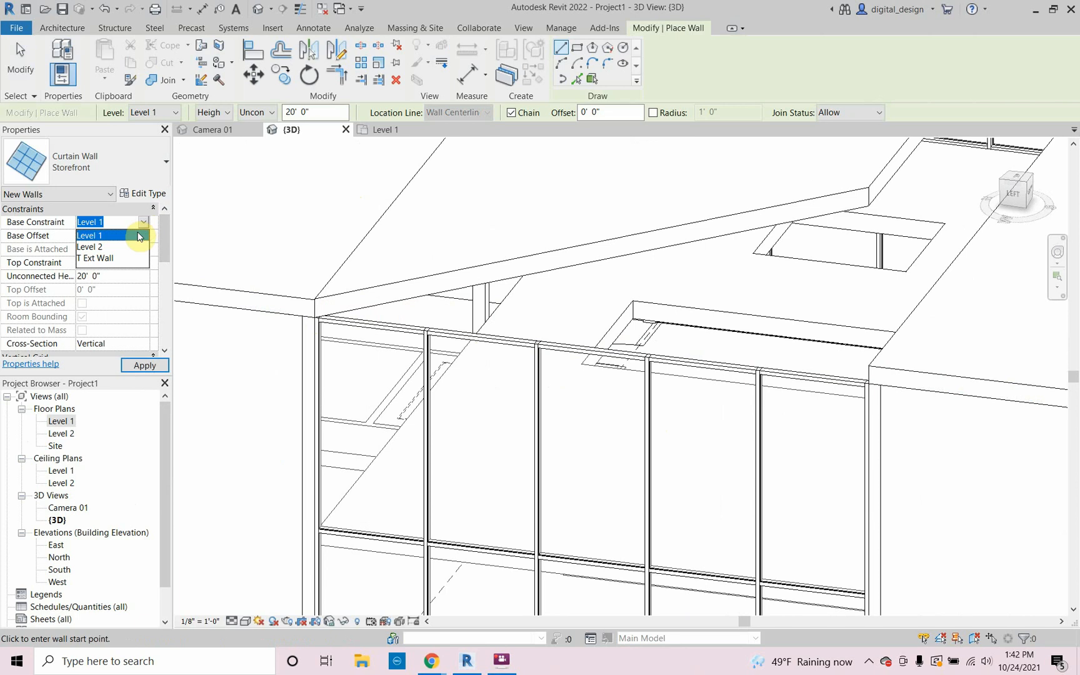
left_click(135, 259)
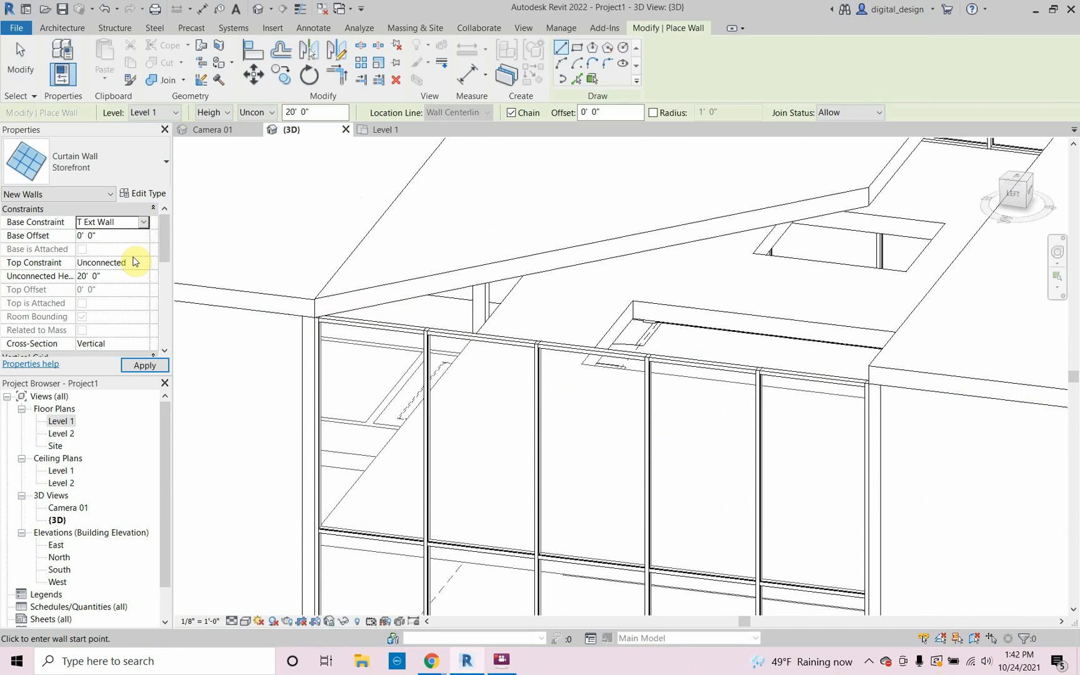
left_click(141, 365)
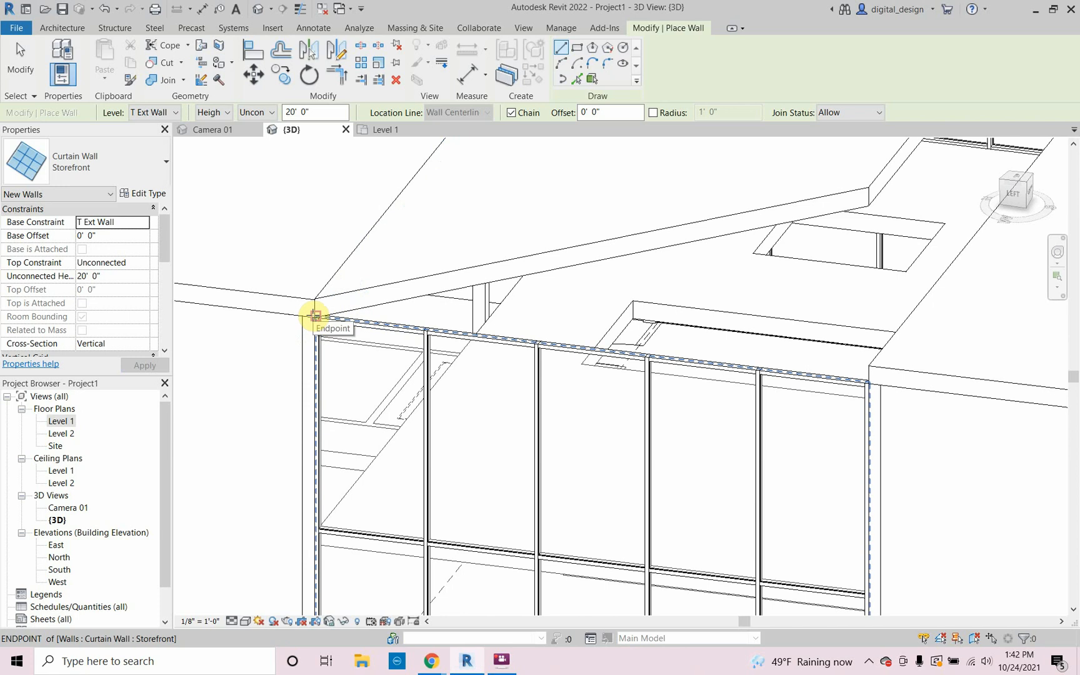
Draw the storefront wall along the top of the side storefront, from the rear section's roof corner to the entrance-side section's roof corner.
scroll(316, 314, "up", 4)
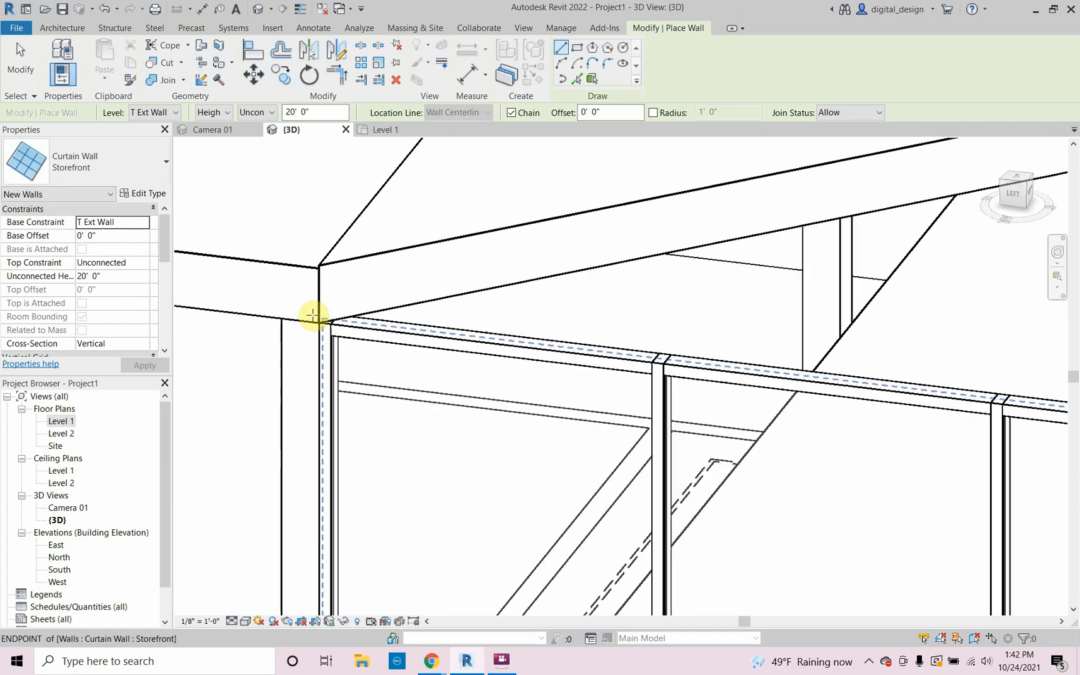
left_click(320, 326)
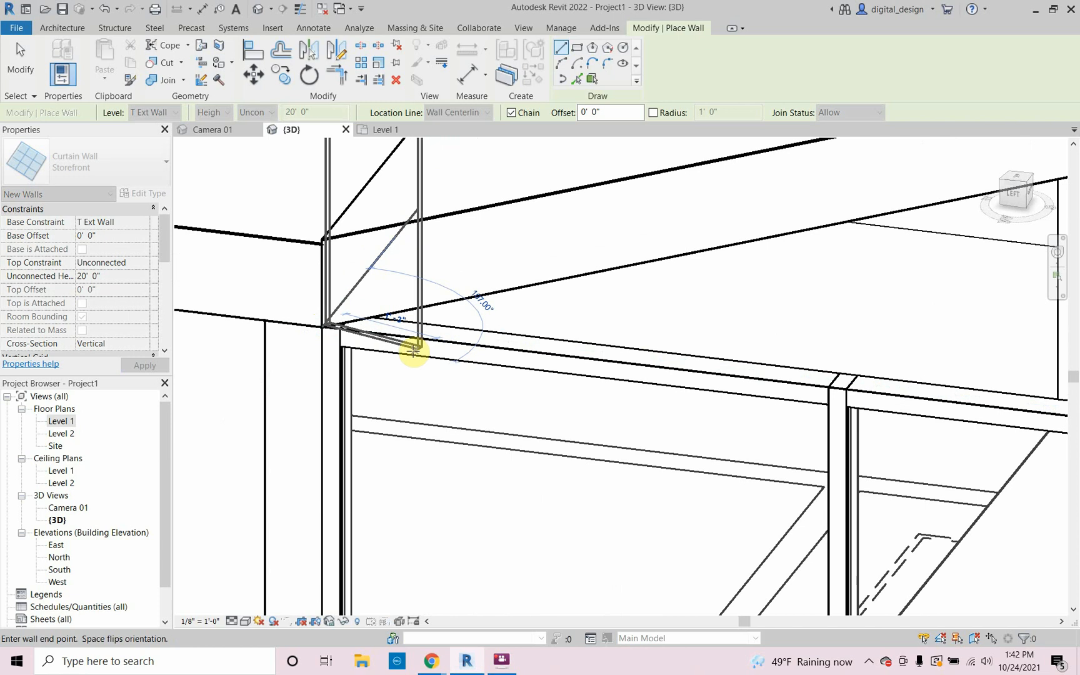
scroll(374, 338, "down", 5)
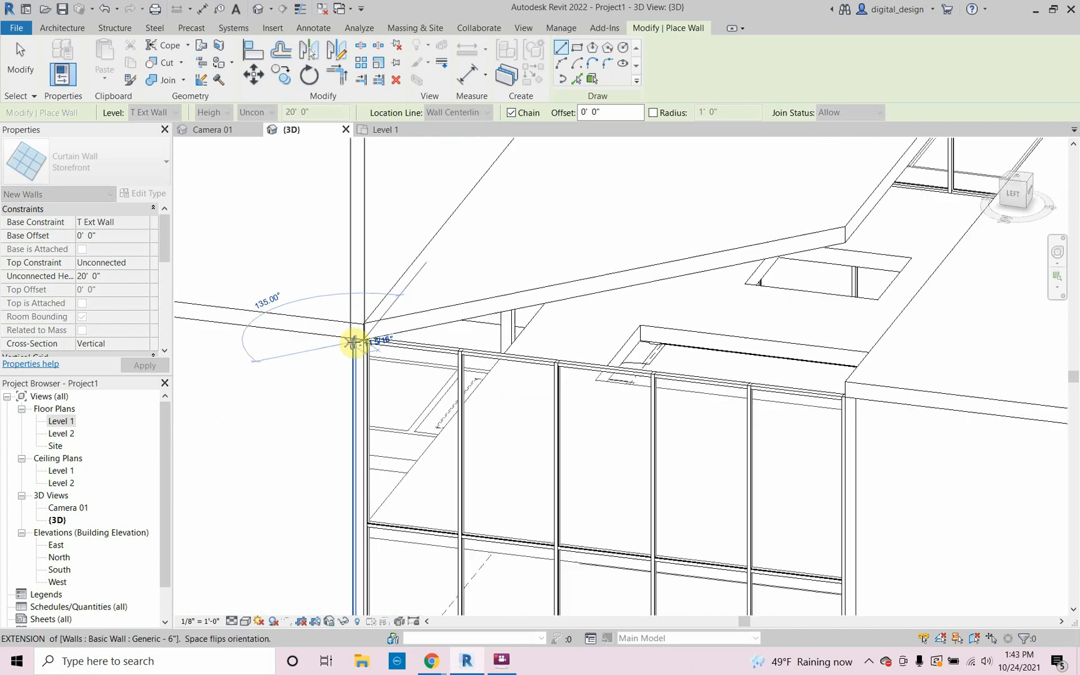
scroll(743, 402, "up", 2)
scroll(743, 402, "up", 3)
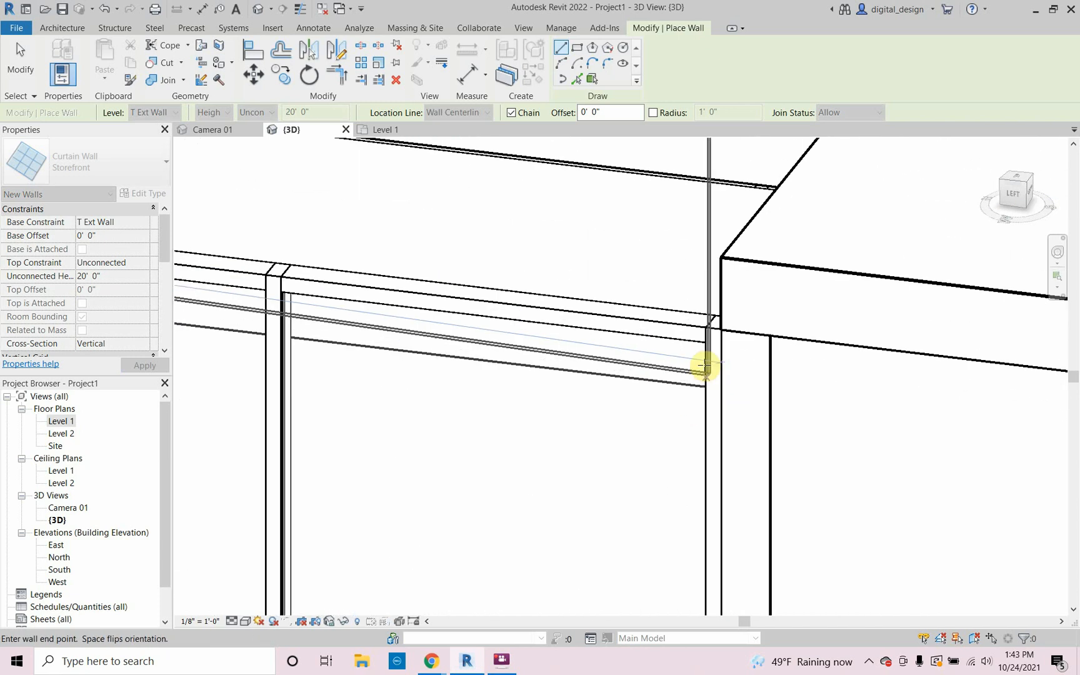
left_click(721, 329)
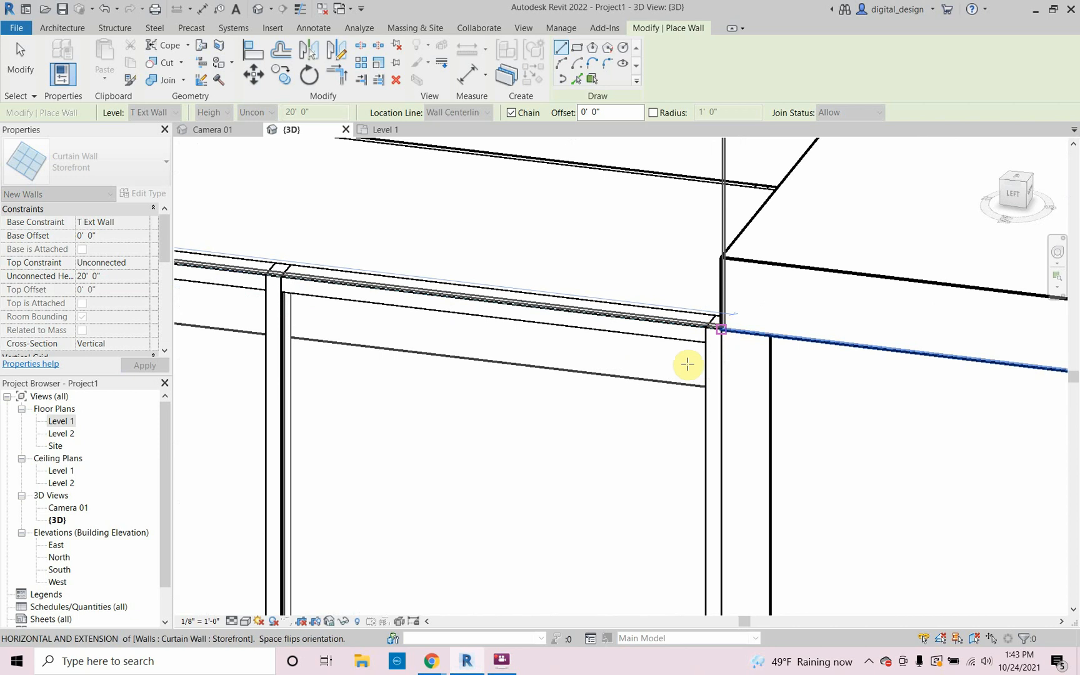
scroll(687, 399, "down", 3)
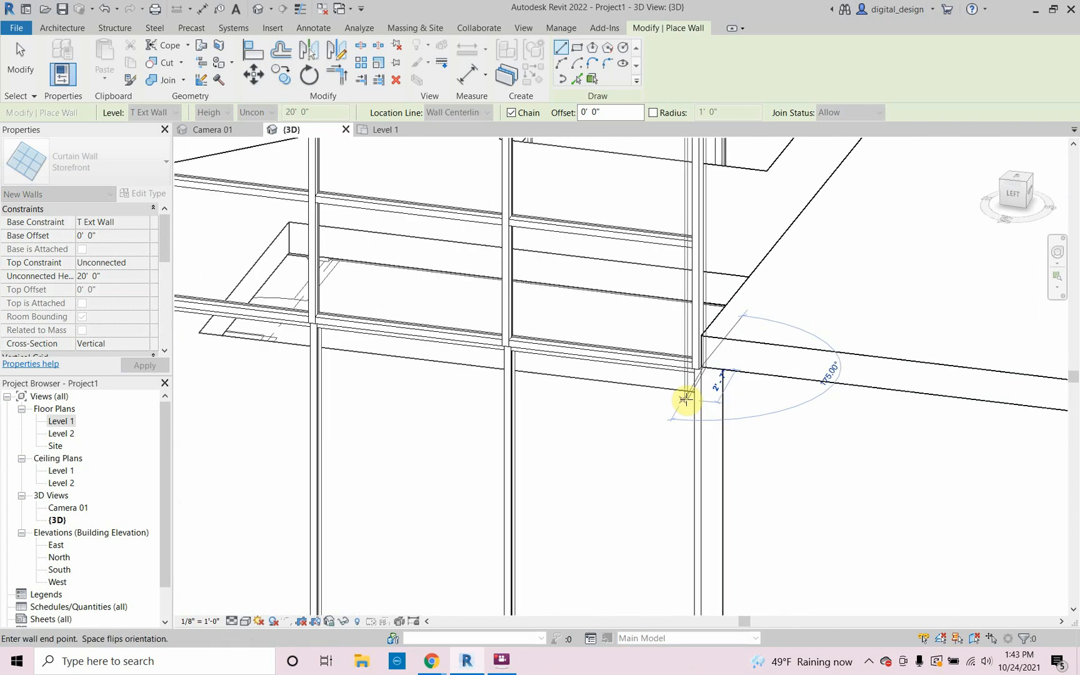
key("Escape")
key("Escape")
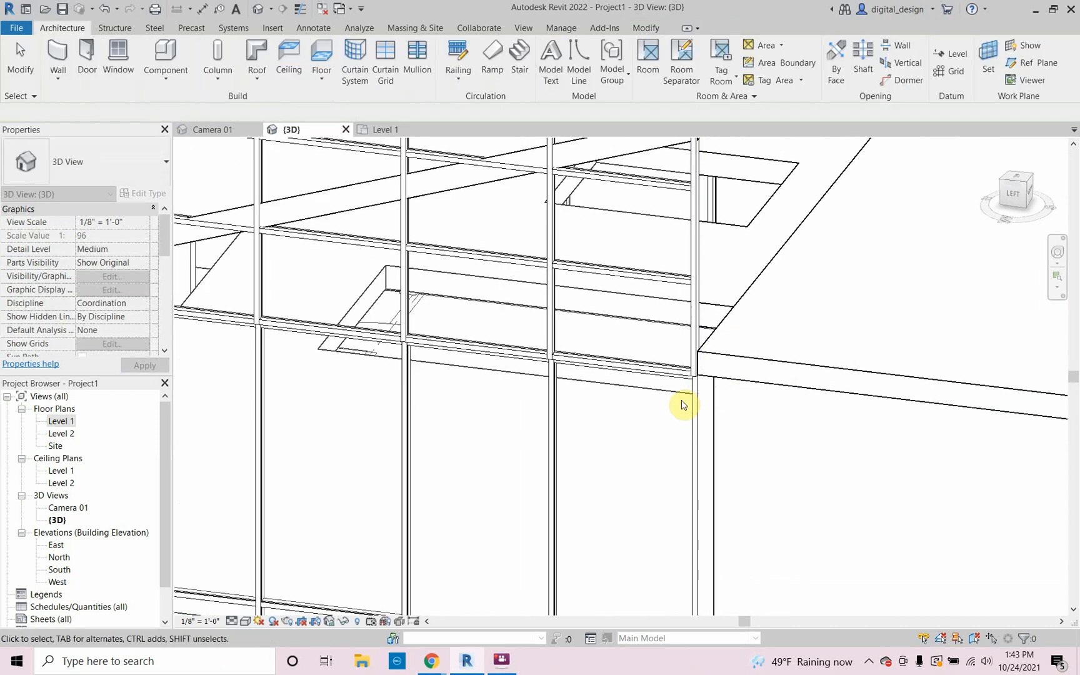
Move the new upper storefront wall inward so its outer base corner meets the endpoint at the entrance-side roof's corner.
scroll(651, 391, "down", 2)
scroll(623, 376, "up", 2)
scroll(624, 376, "up", 2)
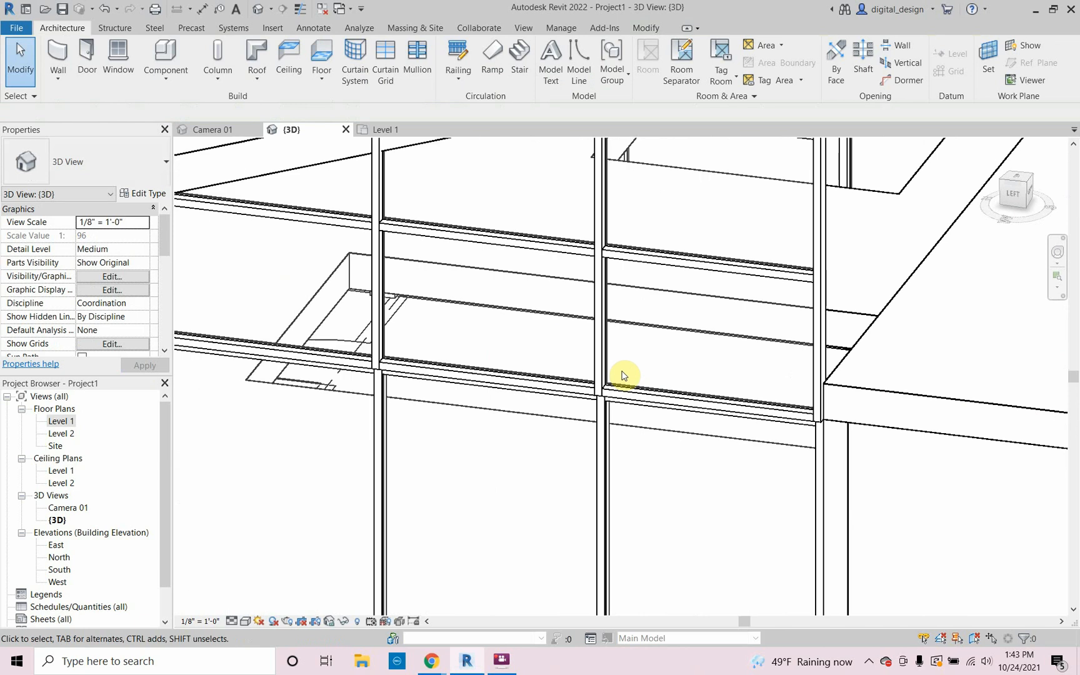
left_click(650, 402)
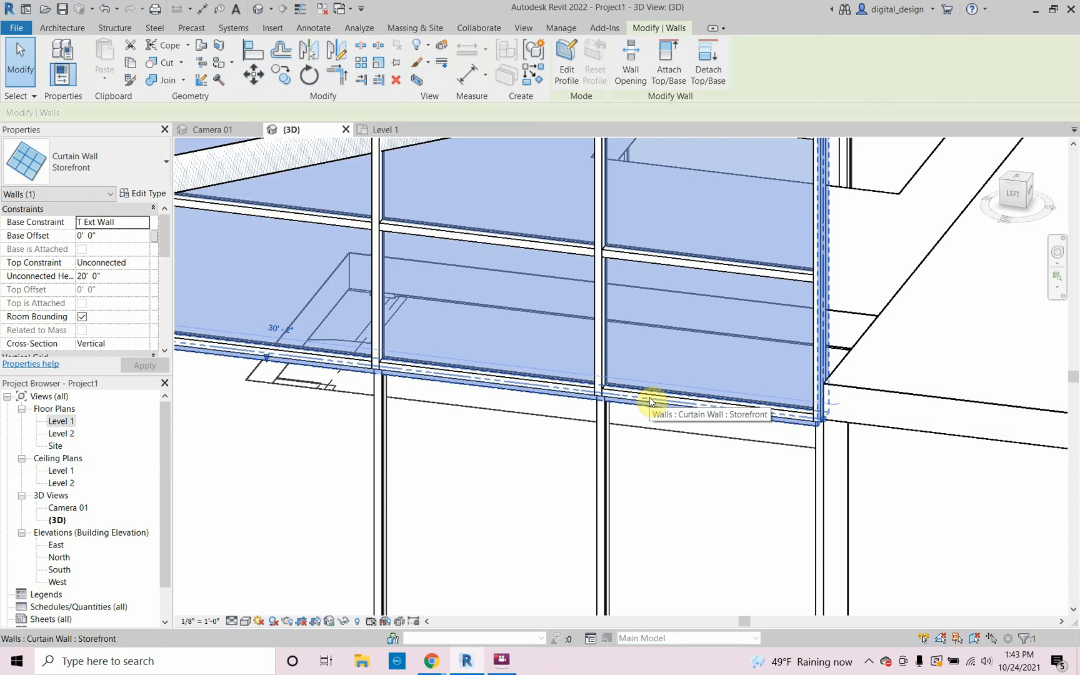
left_click(656, 461)
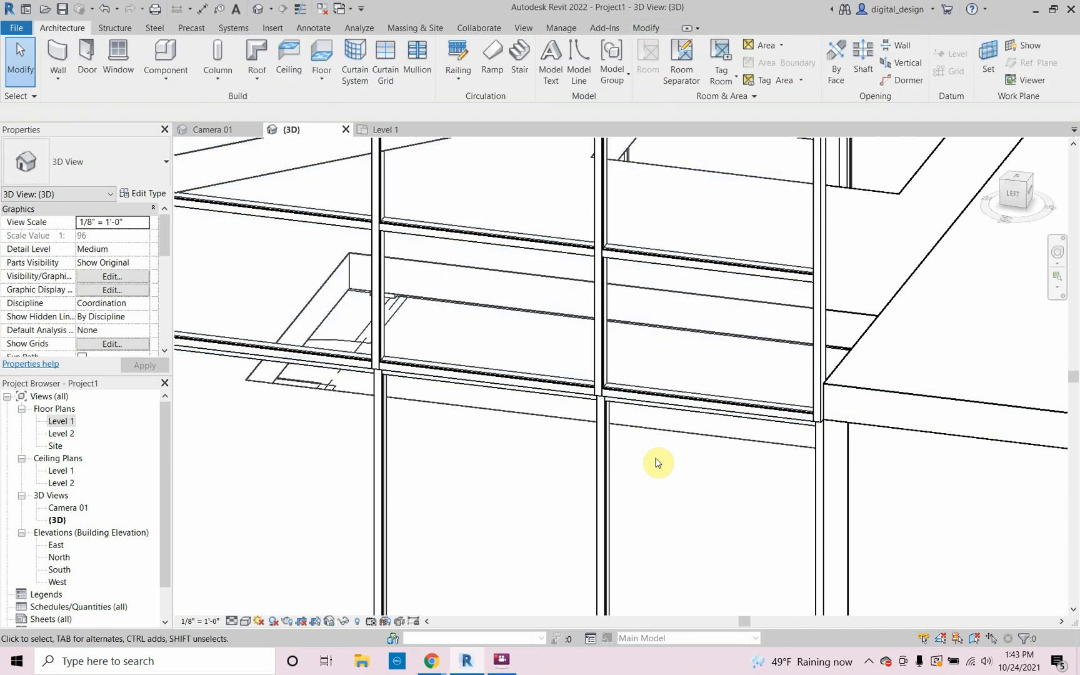
scroll(815, 455, "up", 4)
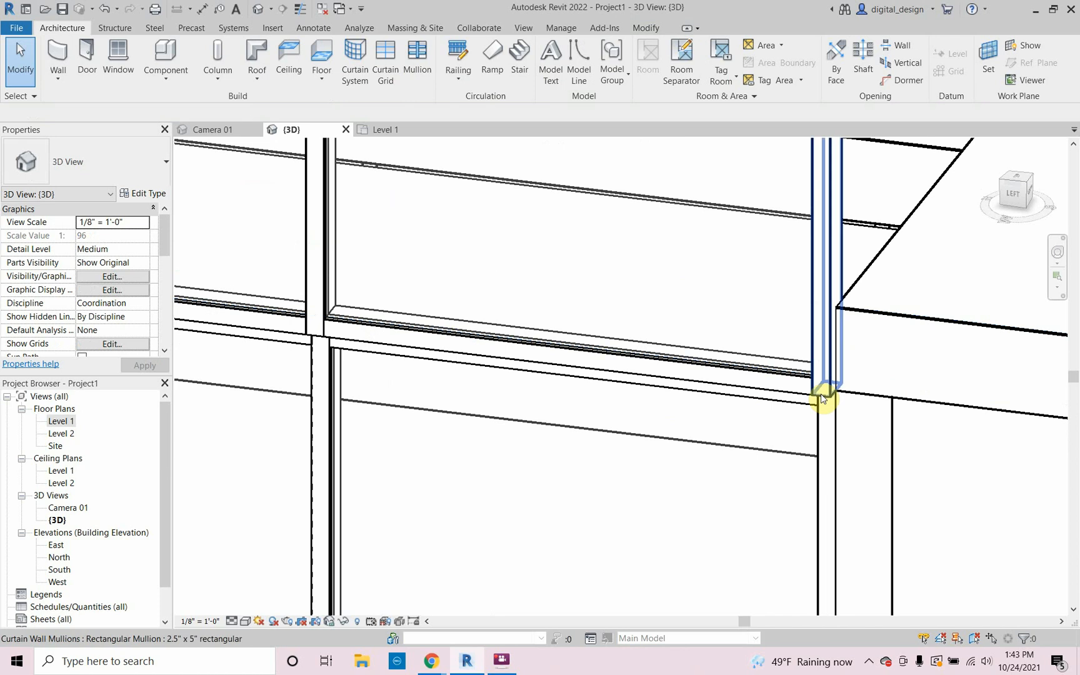
key("Tab")
left_click(822, 399)
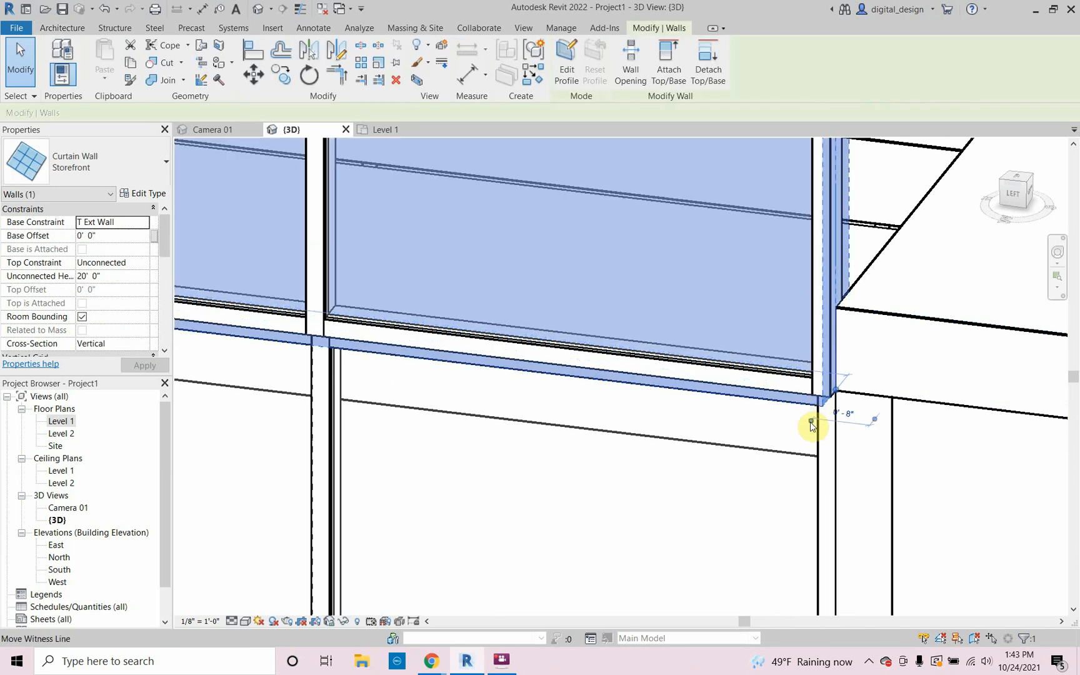
key("m")
key("v")
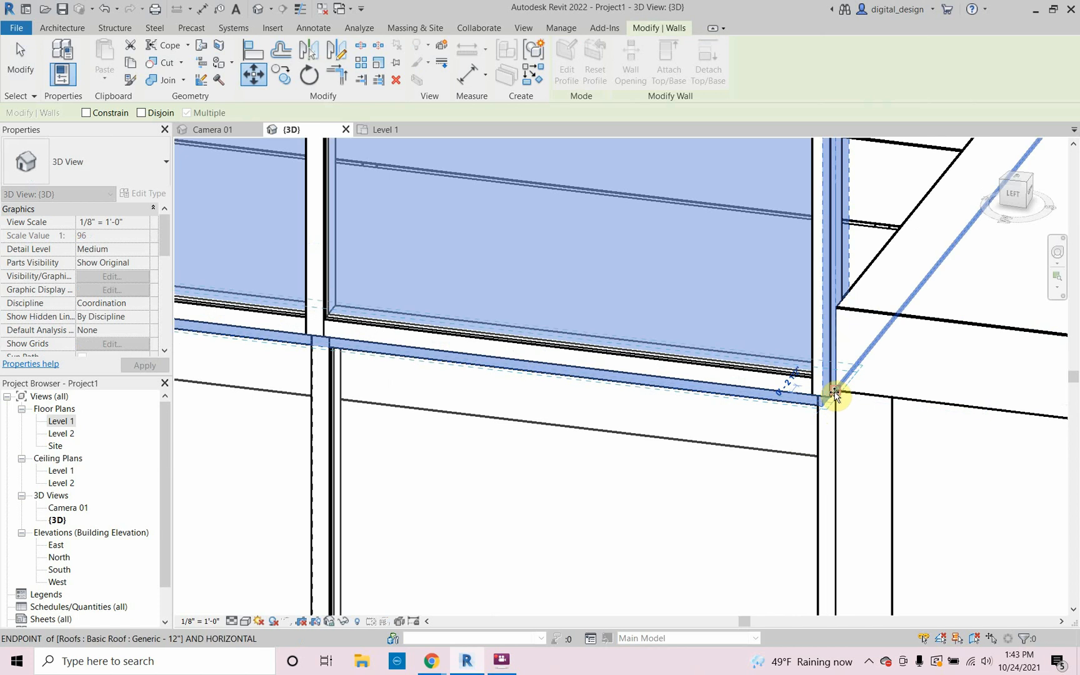
left_click(834, 391)
scroll(807, 431, "down", 3)
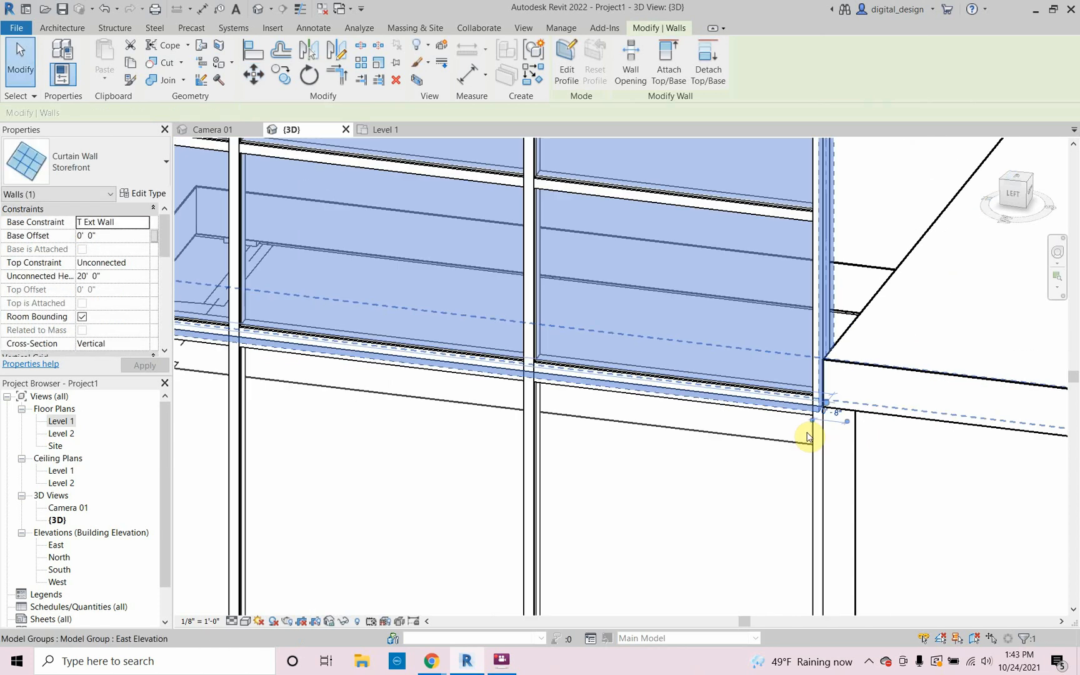
scroll(807, 439, "down", 5)
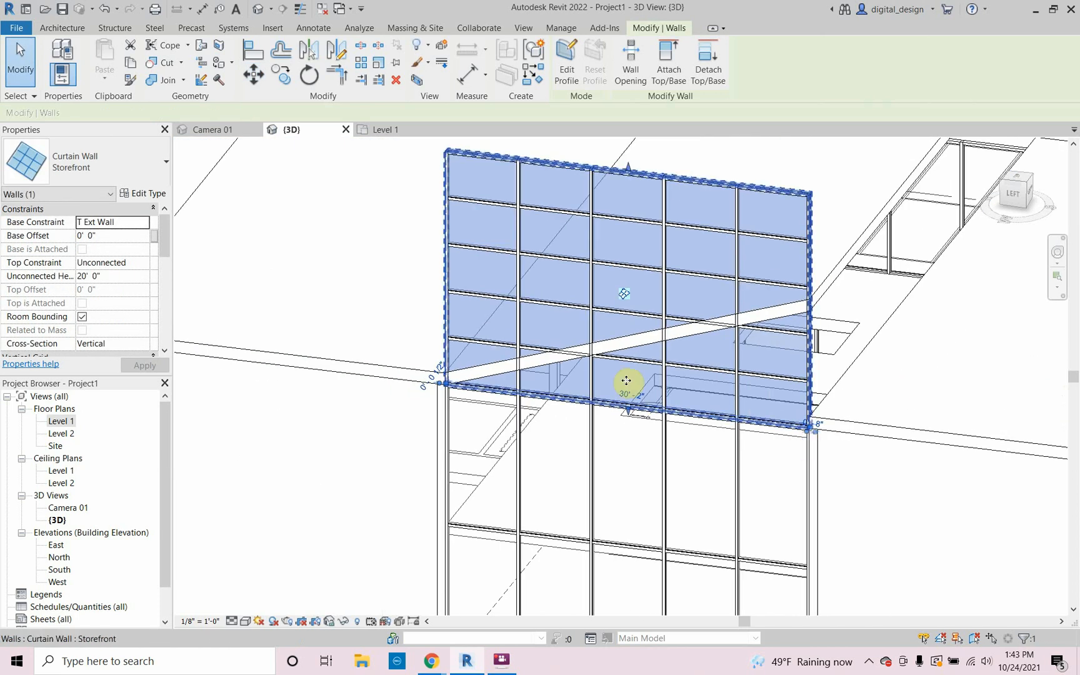
left_click(413, 320)
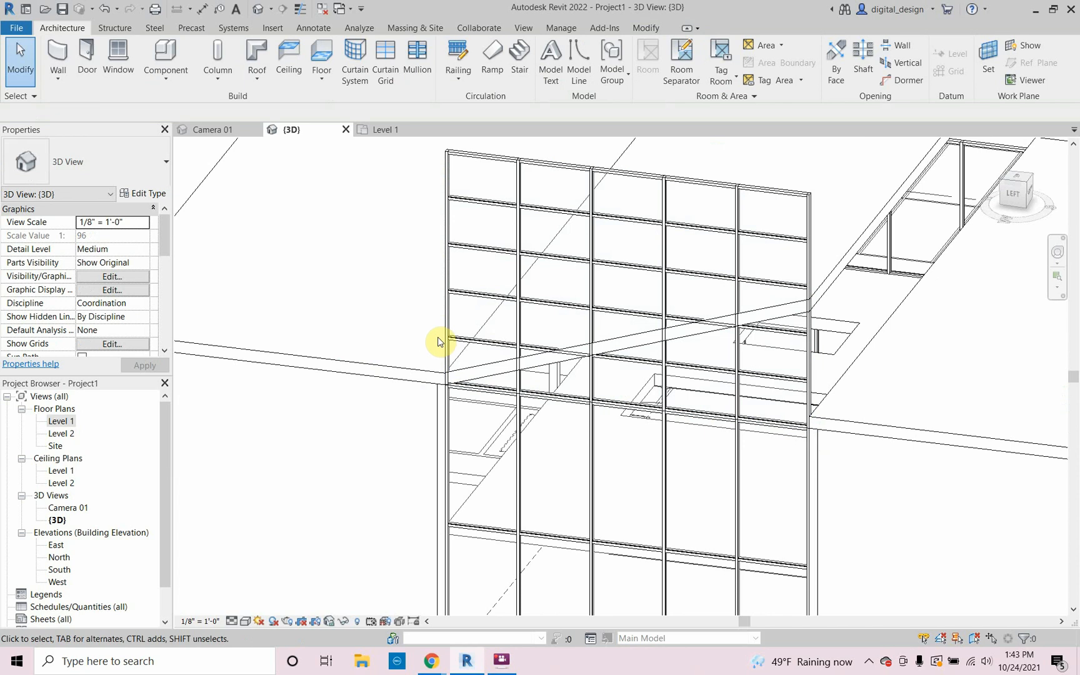
Edit the upper side storefront's profile and sketch a line along the sloped roof's underside, from the lower rear corner to the entrance-side vertical edge.
mouse_move(437, 342)
middle_mouse_down("shift")
mouse_move(441, 357)
mouse_move(463, 344)
mouse_move(442, 354)
mouse_move(417, 342)
middle_mouse_up("shift")
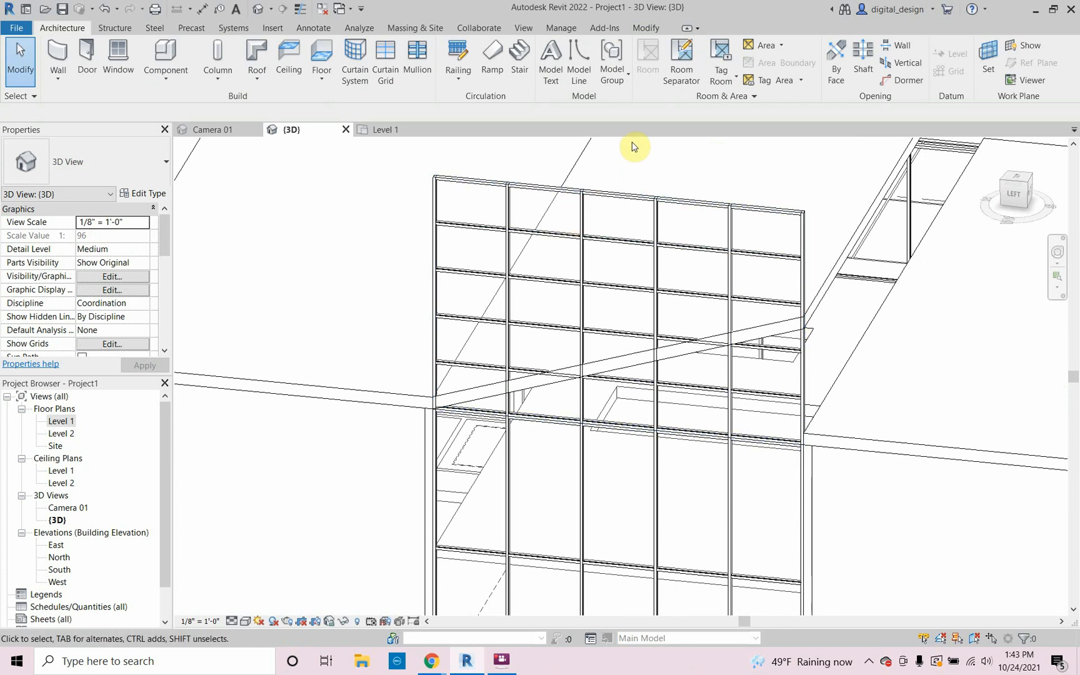
left_click(634, 194)
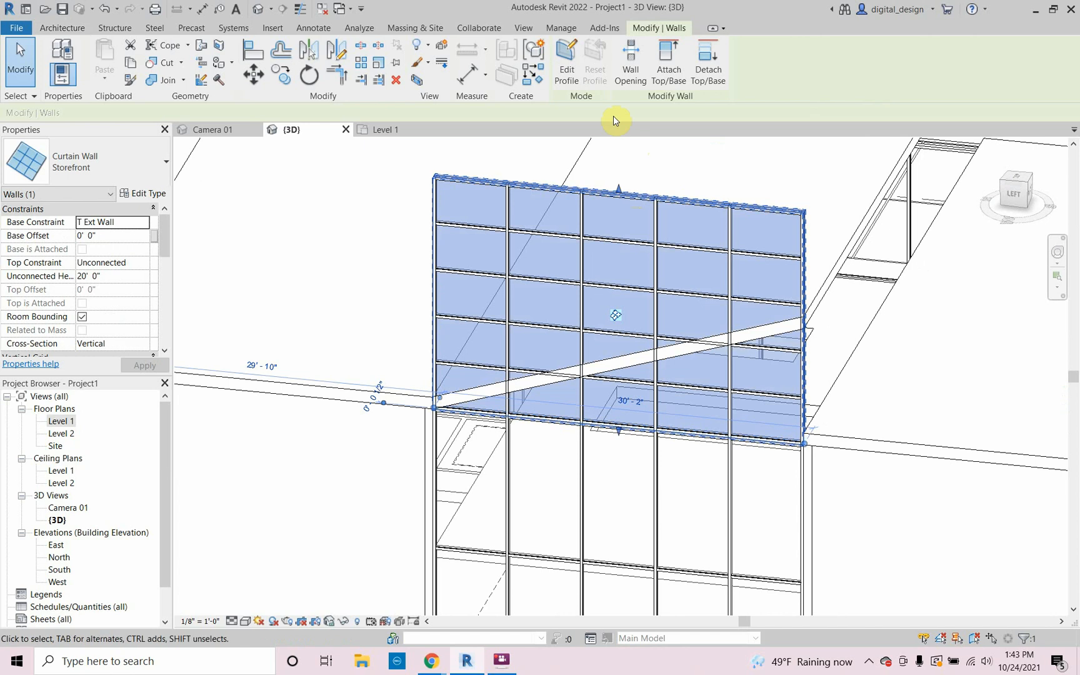
left_click(567, 73)
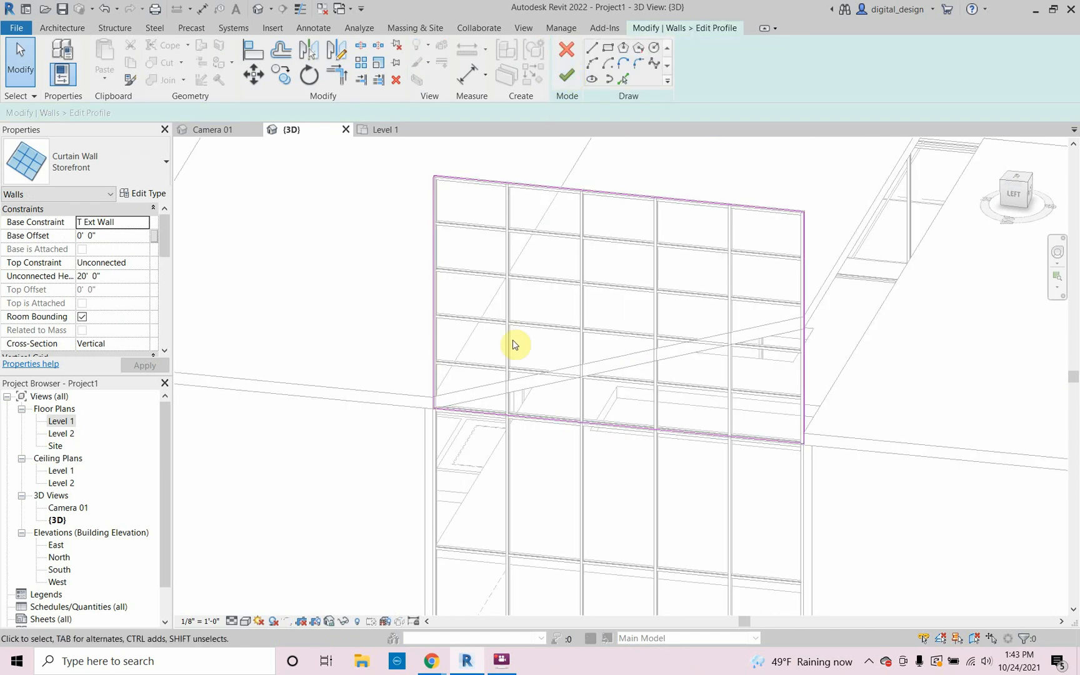
left_click(592, 48)
scroll(431, 420, "up", 4)
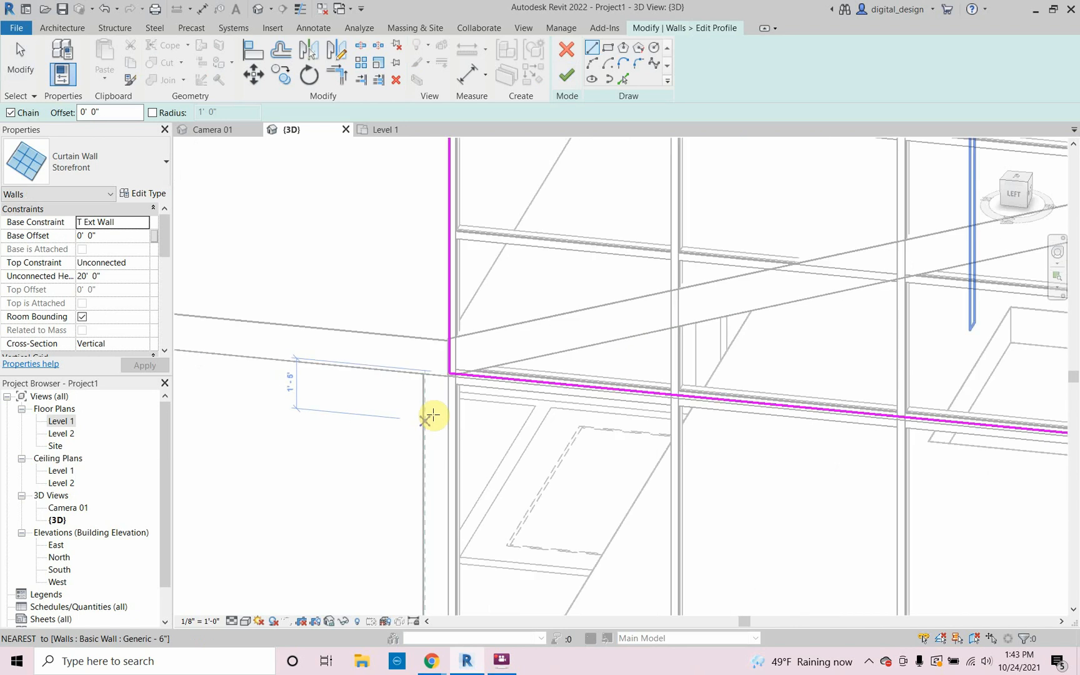
left_click(449, 373)
scroll(422, 398, "down", 5)
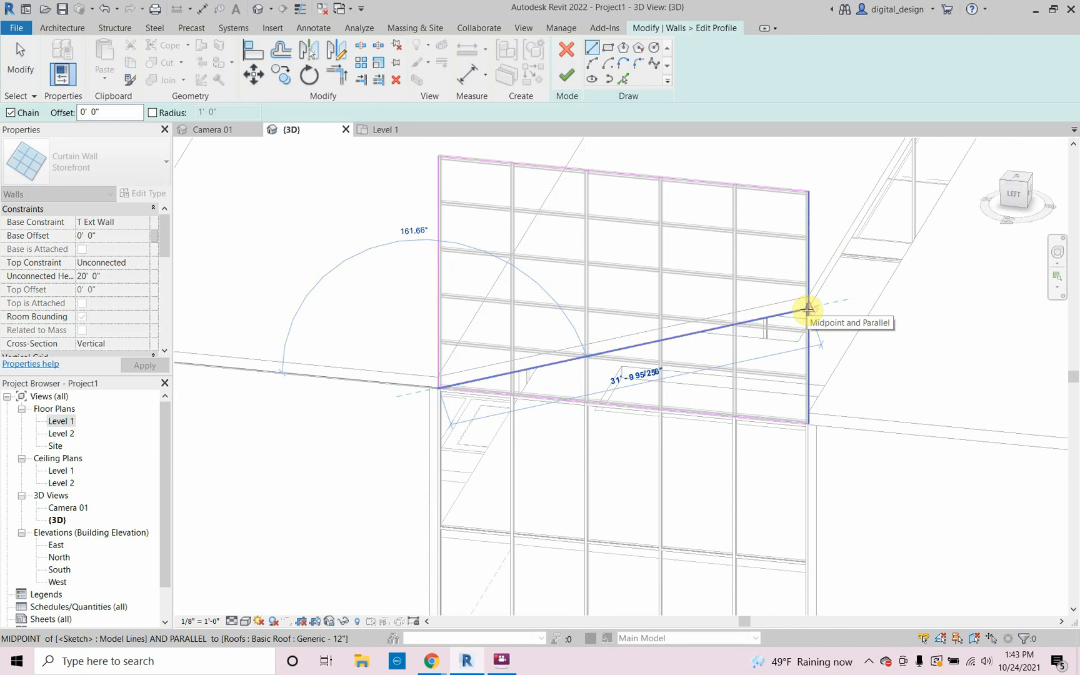
scroll(809, 310, "up", 4)
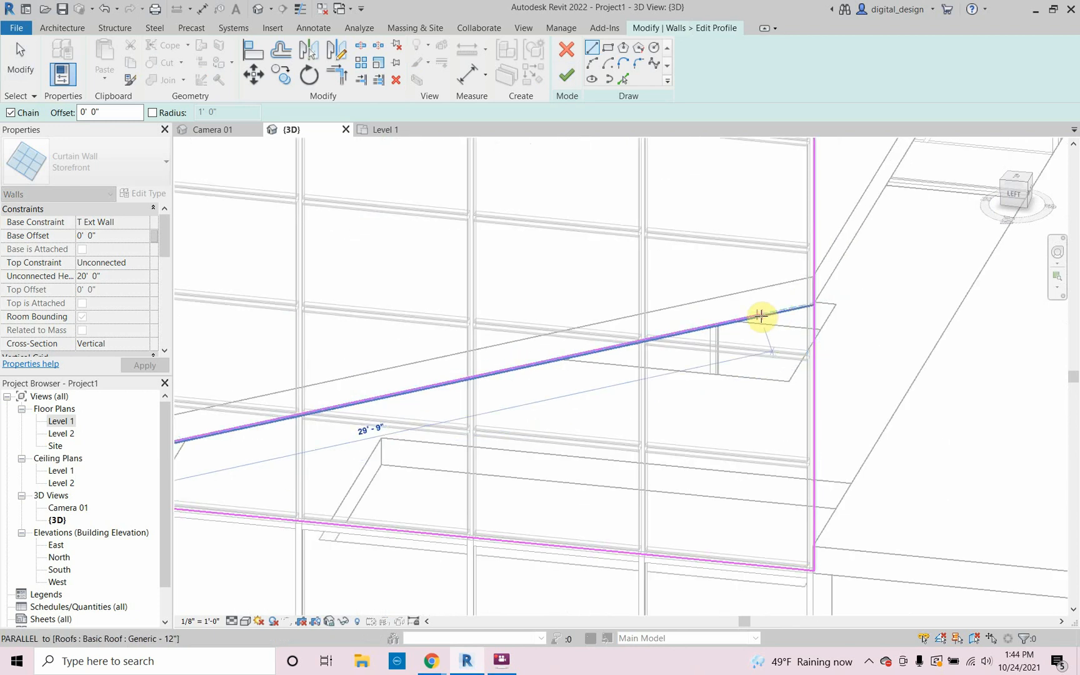
left_click(816, 305)
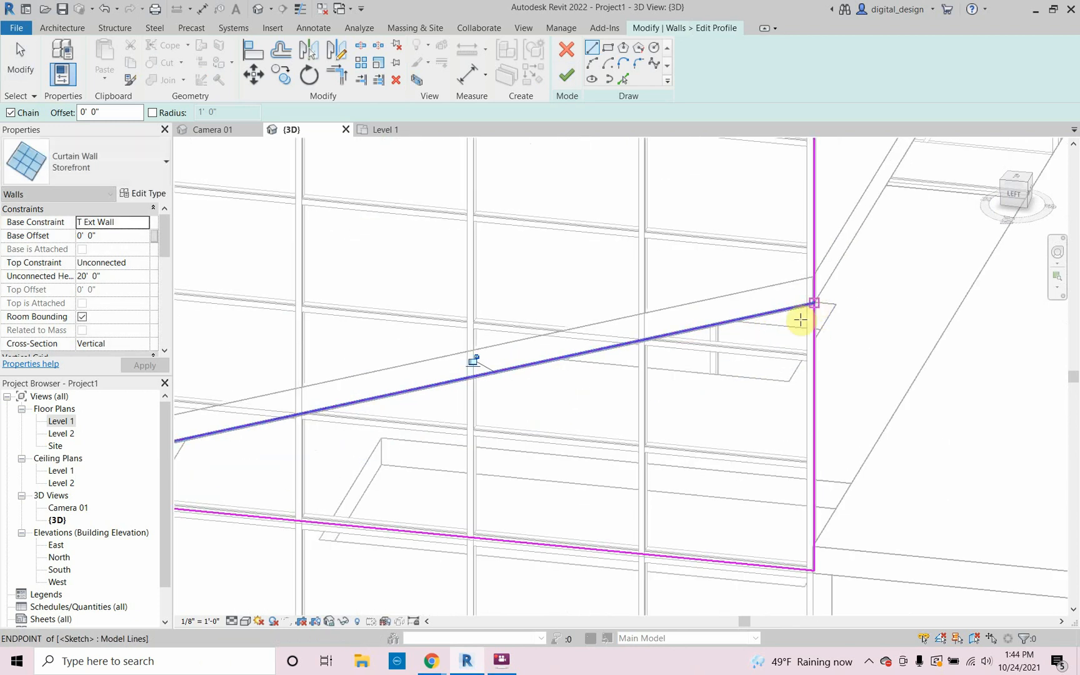
scroll(688, 370, "down", 4)
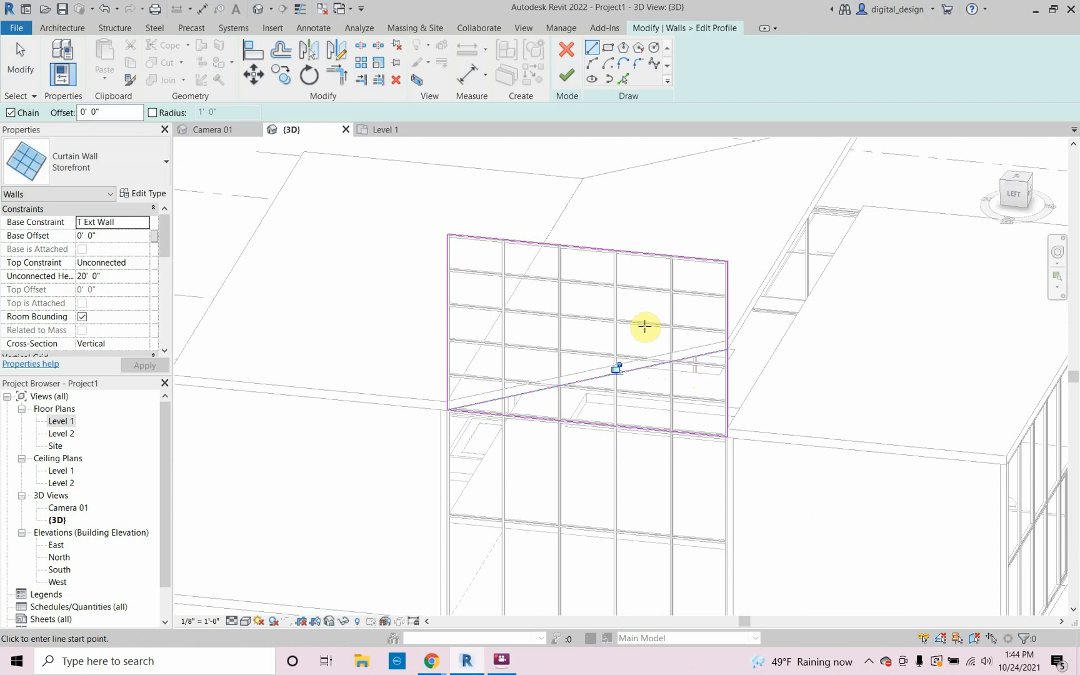
key("Escape")
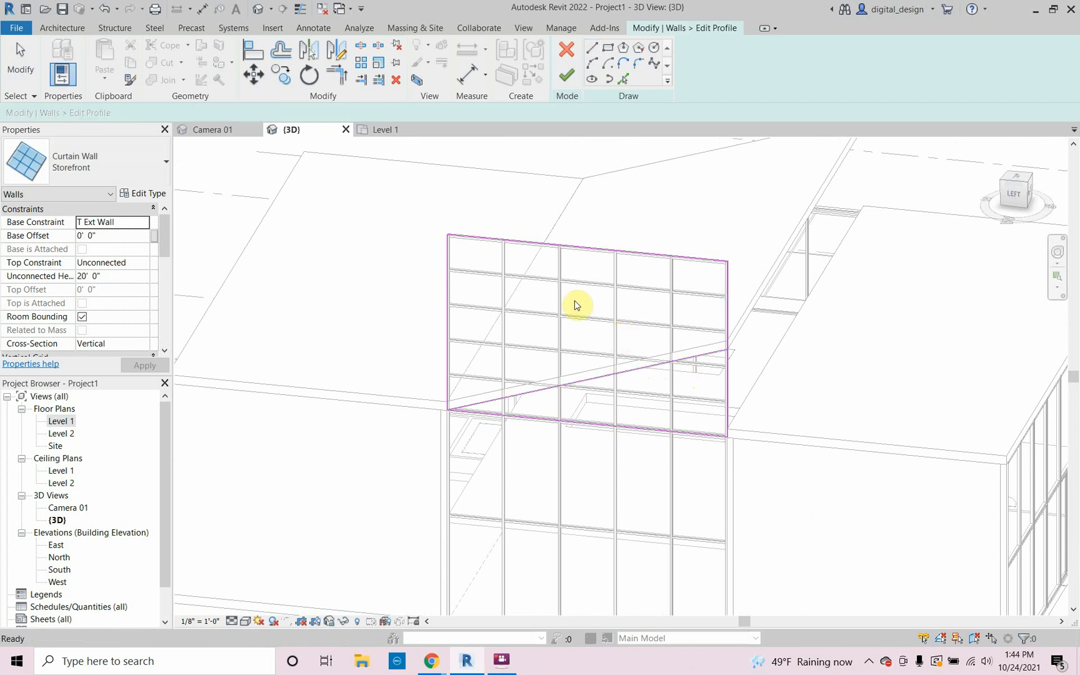
Reduce the profile to a triangle under the slope by deleting the excess top and rear edges and shortening the entrance-side edge to the sloped line.
left_click(560, 246)
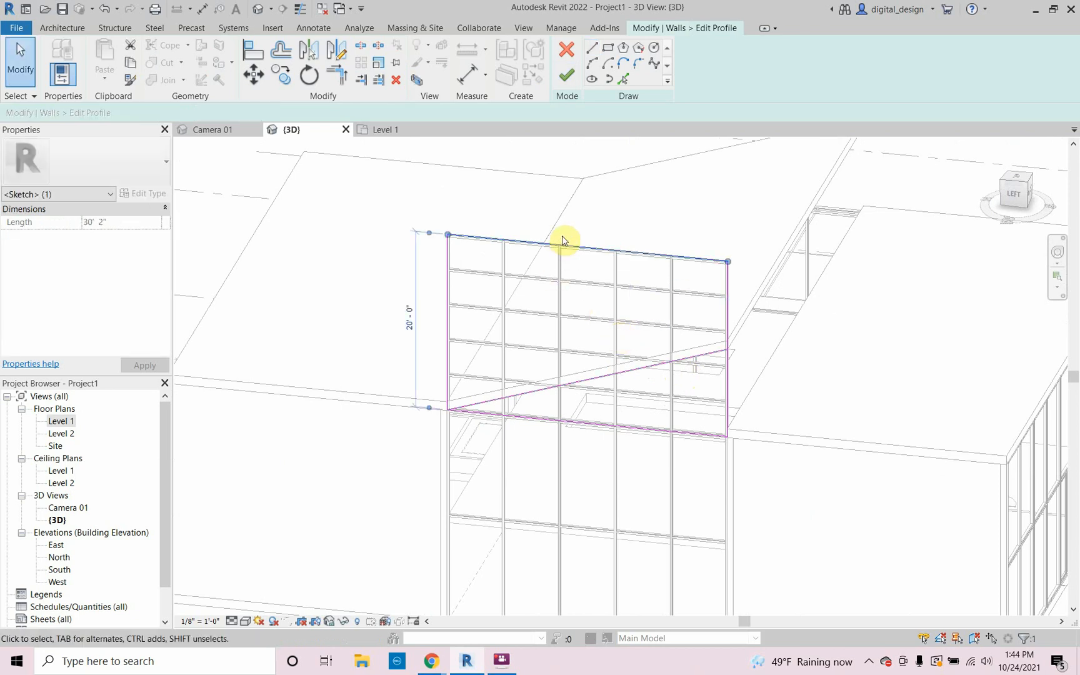
key("Escape")
left_click(723, 299)
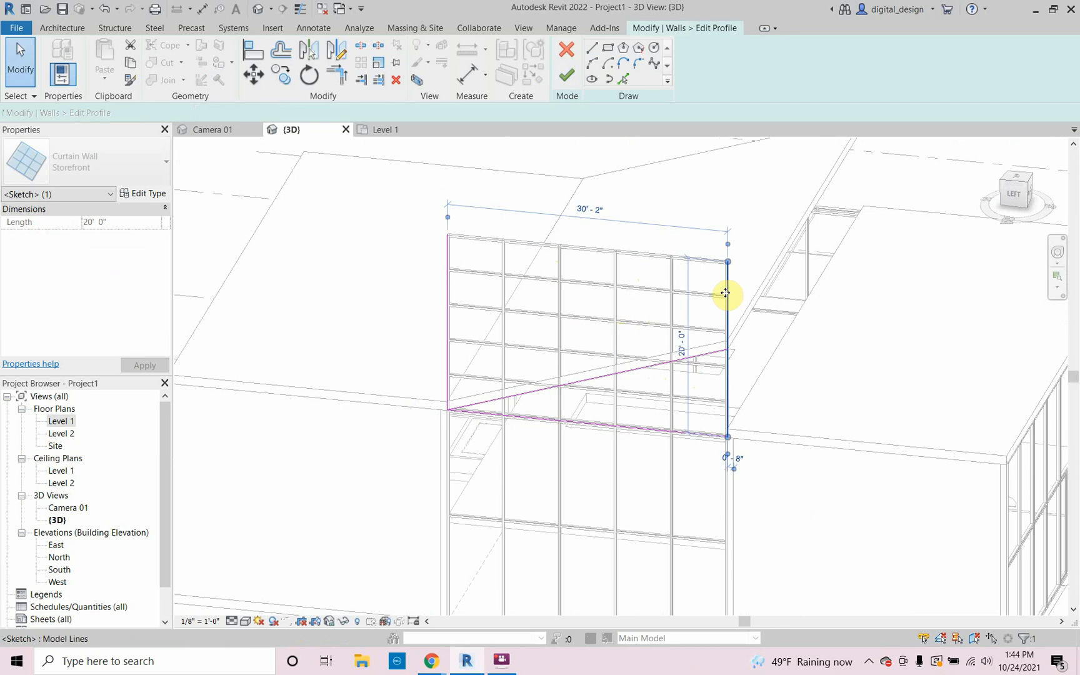
left_click_drag(727, 263, 729, 349)
left_click(403, 348)
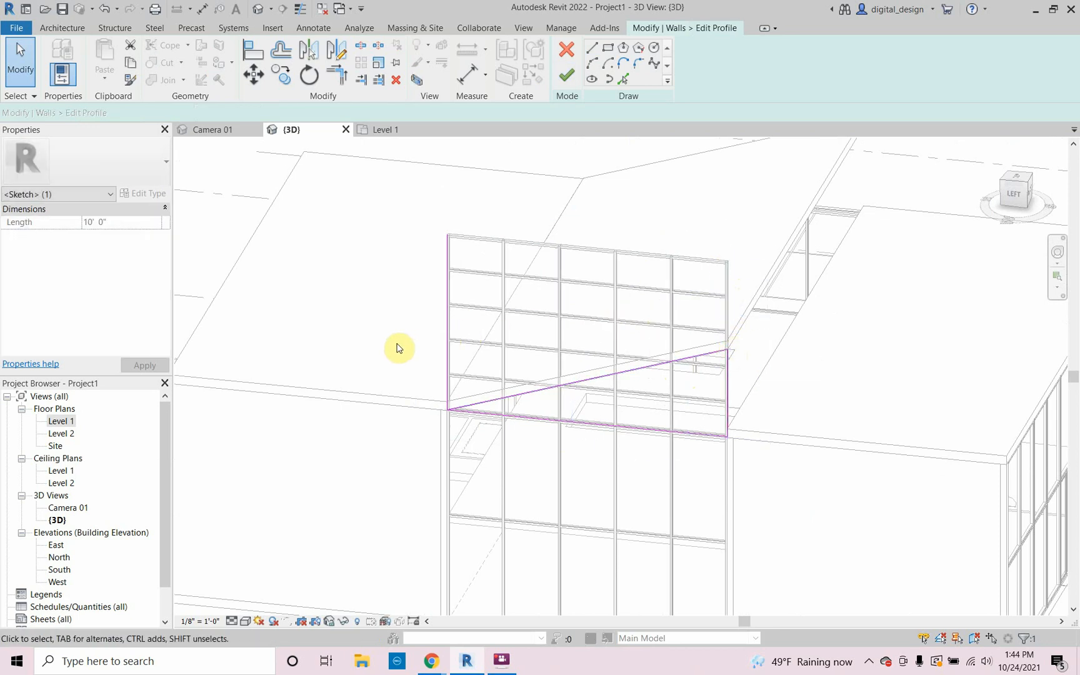
left_click(448, 341)
key("Delete")
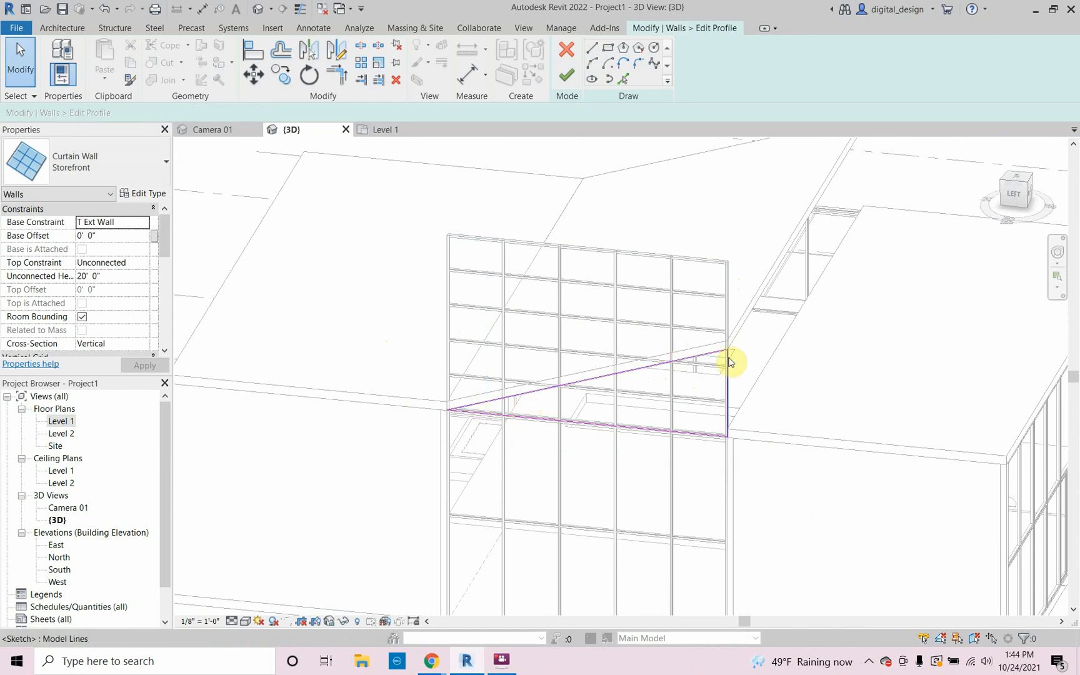
Finish the triangular wall profile and delete the mullions left without a curtain grid above the slope.
left_click(566, 78)
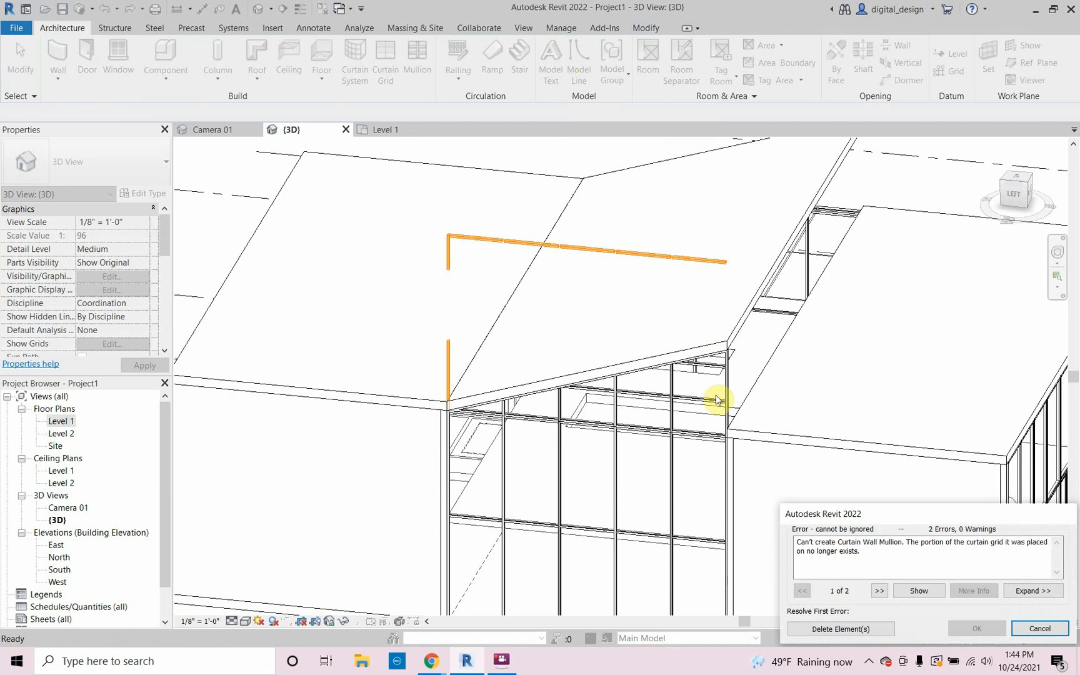
left_click(838, 629)
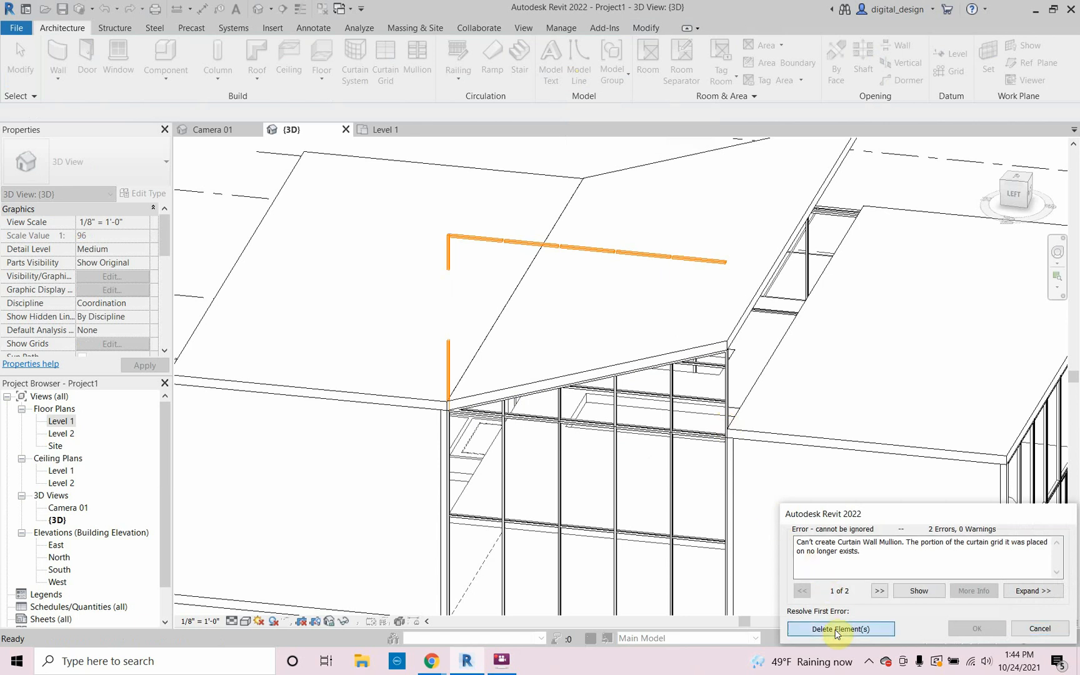
left_click(377, 458)
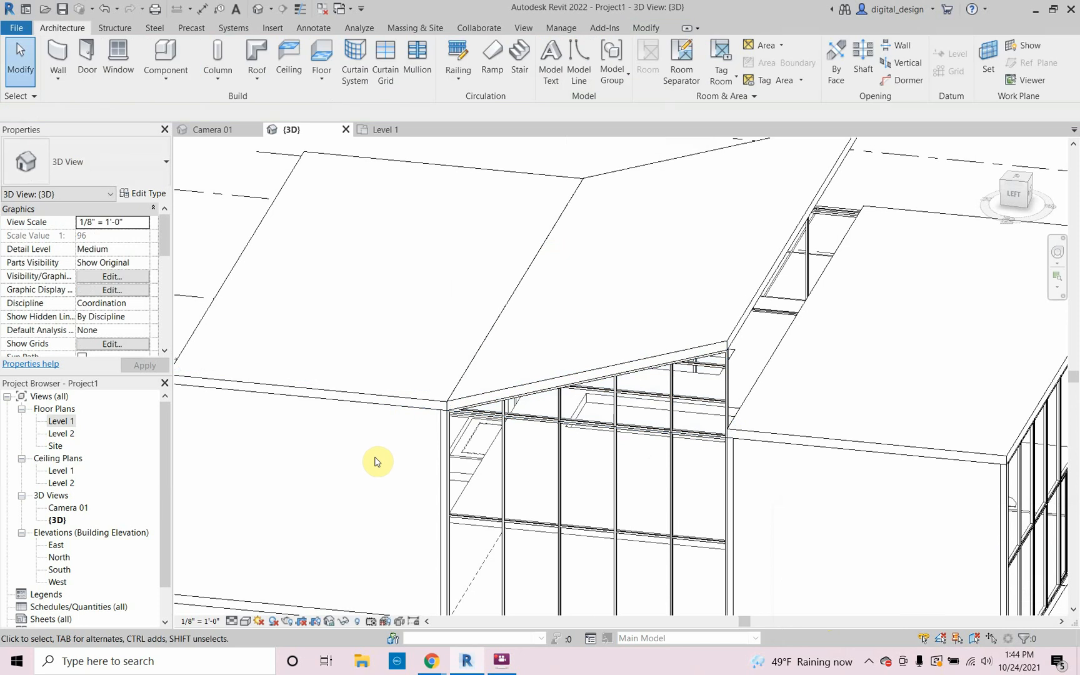
scroll(586, 505, "up", 2)
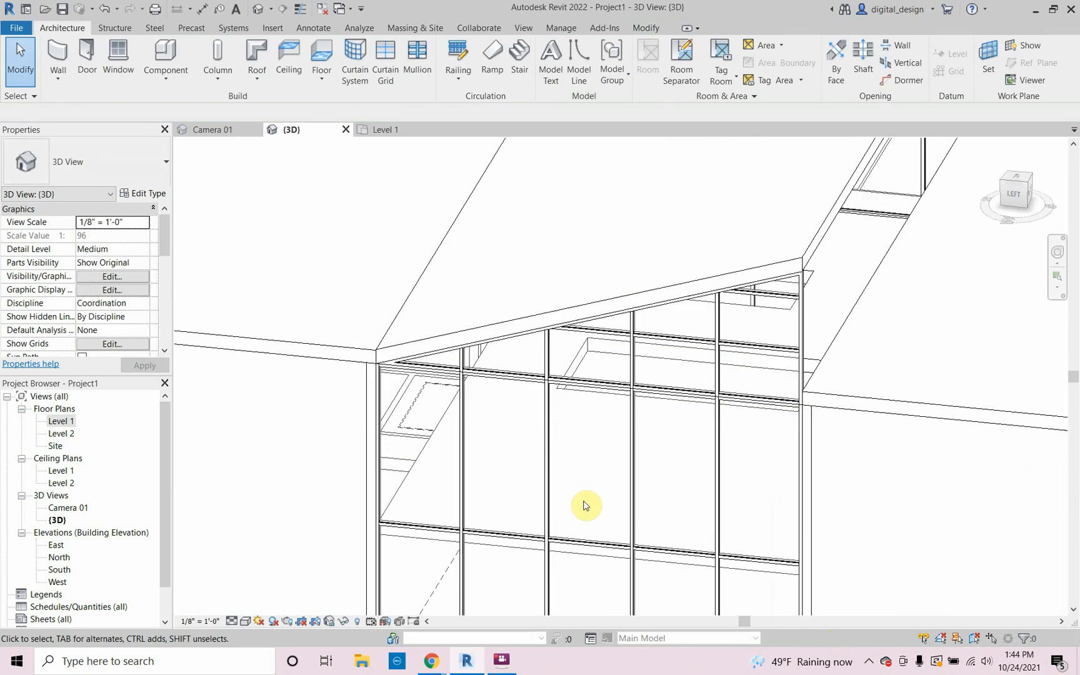
scroll(586, 505, "down", 1)
middle_click_drag(605, 505, 596, 475, "shift")
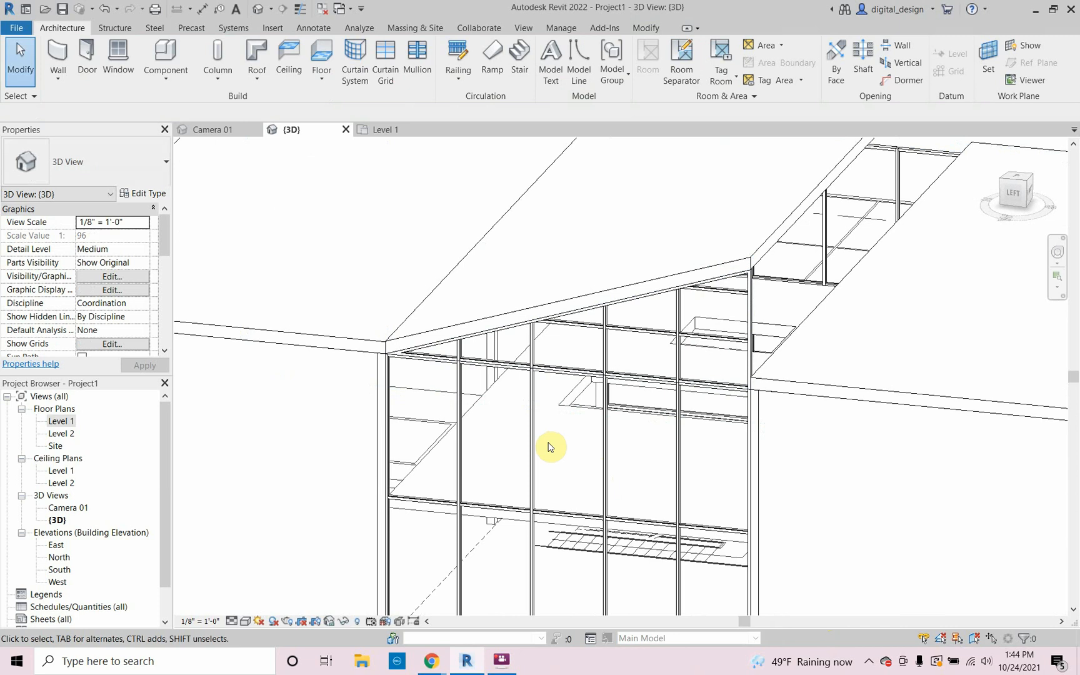
scroll(549, 449, "down", 4)
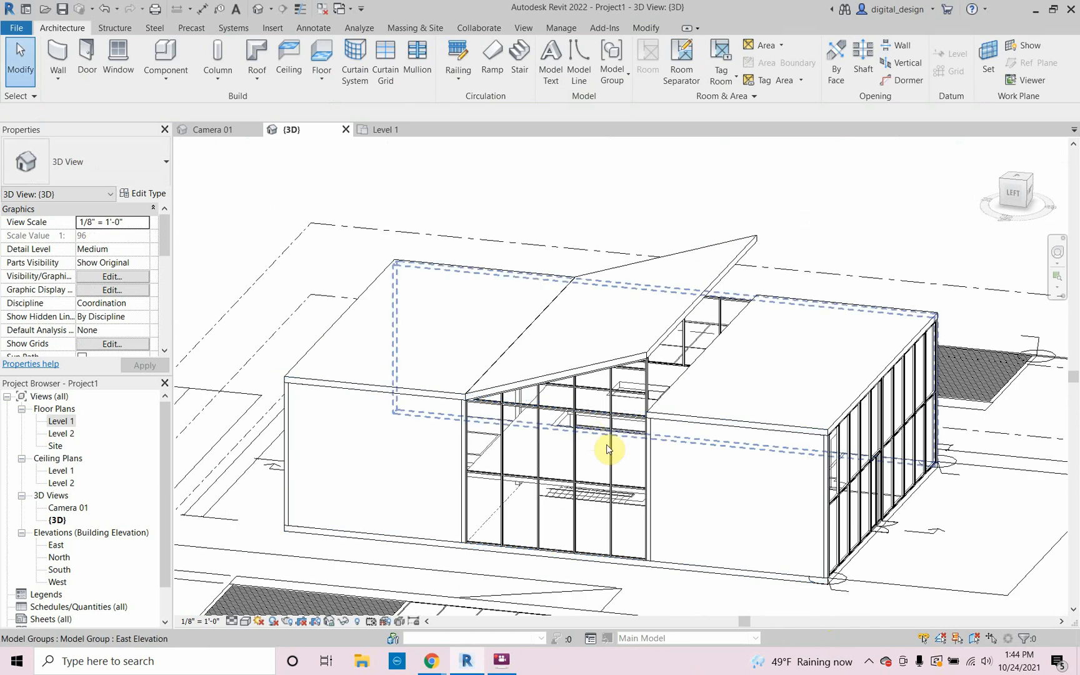
middle_click_drag(606, 448, 598, 458, "shift")
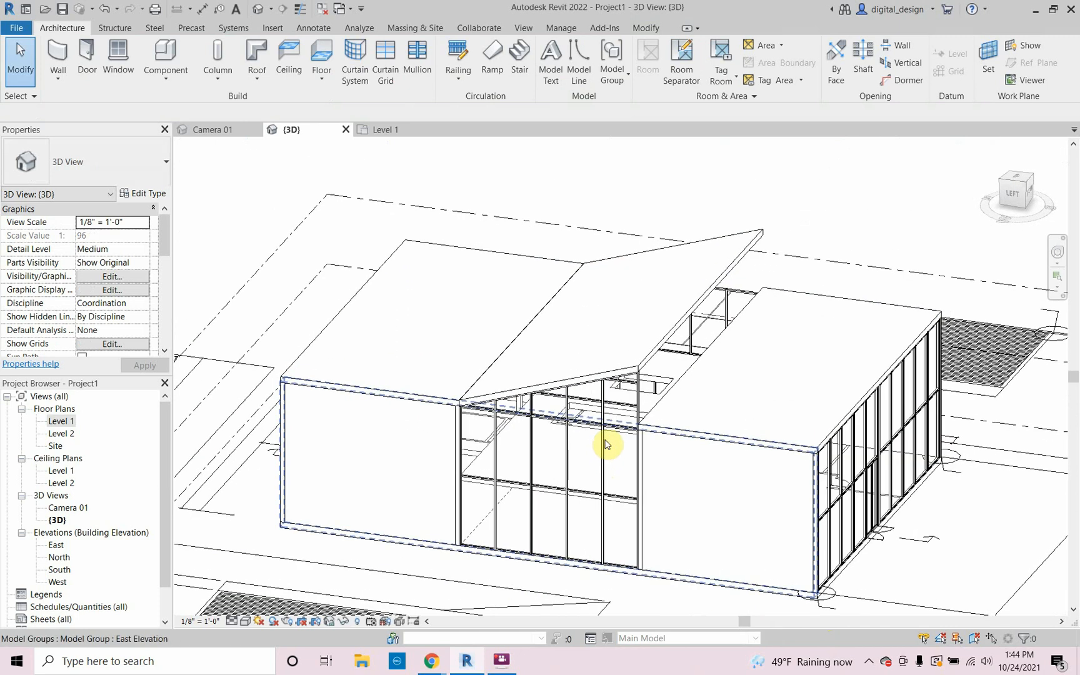
scroll(643, 412, "up", 2)
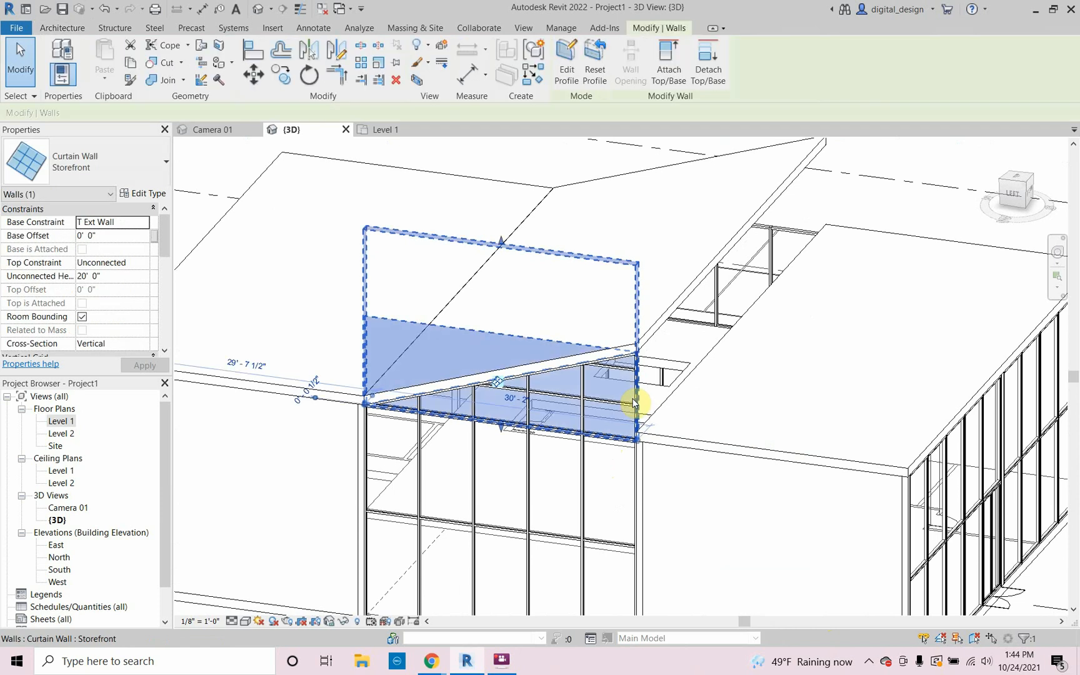
left_click(634, 402)
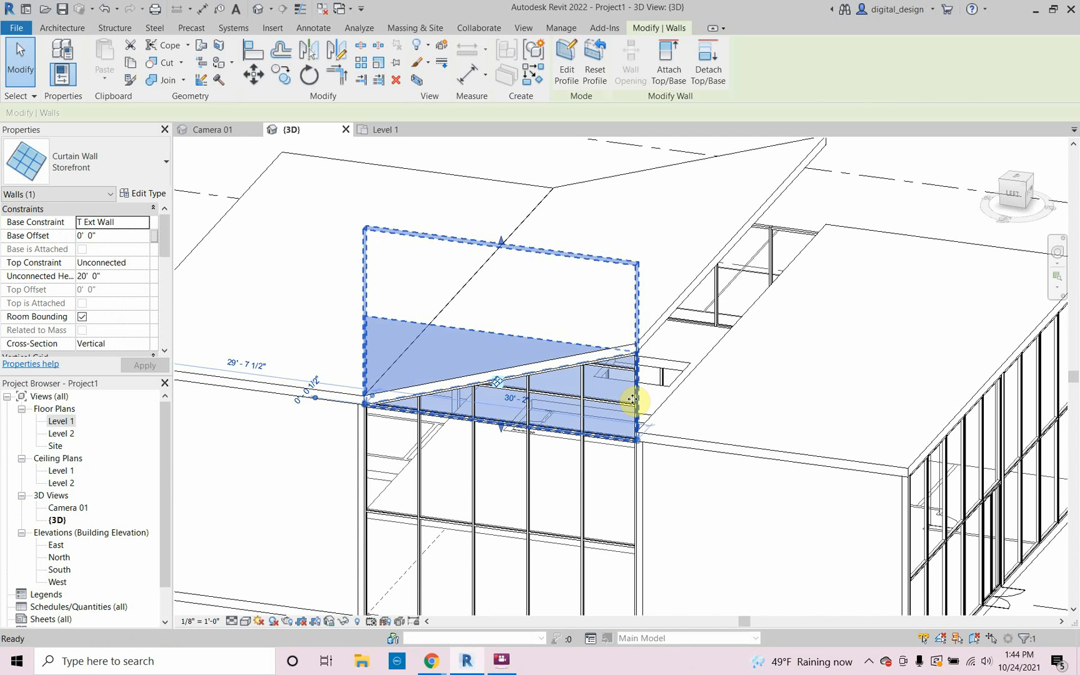
key("d")
key("m")
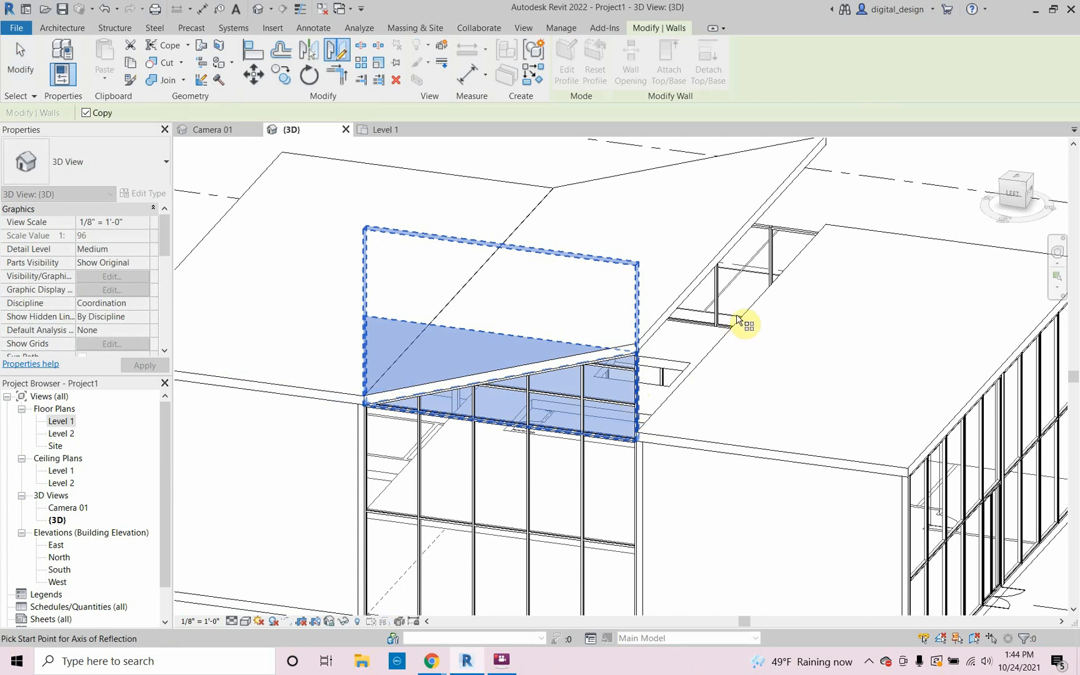
scroll(668, 354, "down", 3)
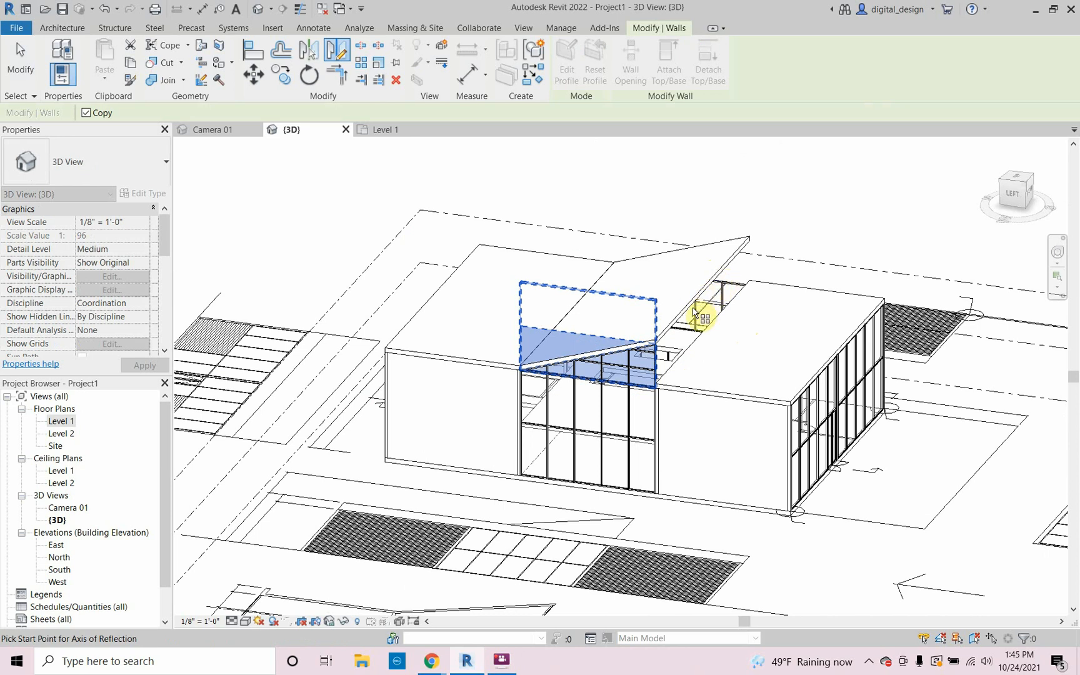
key("Escape")
key("Escape")
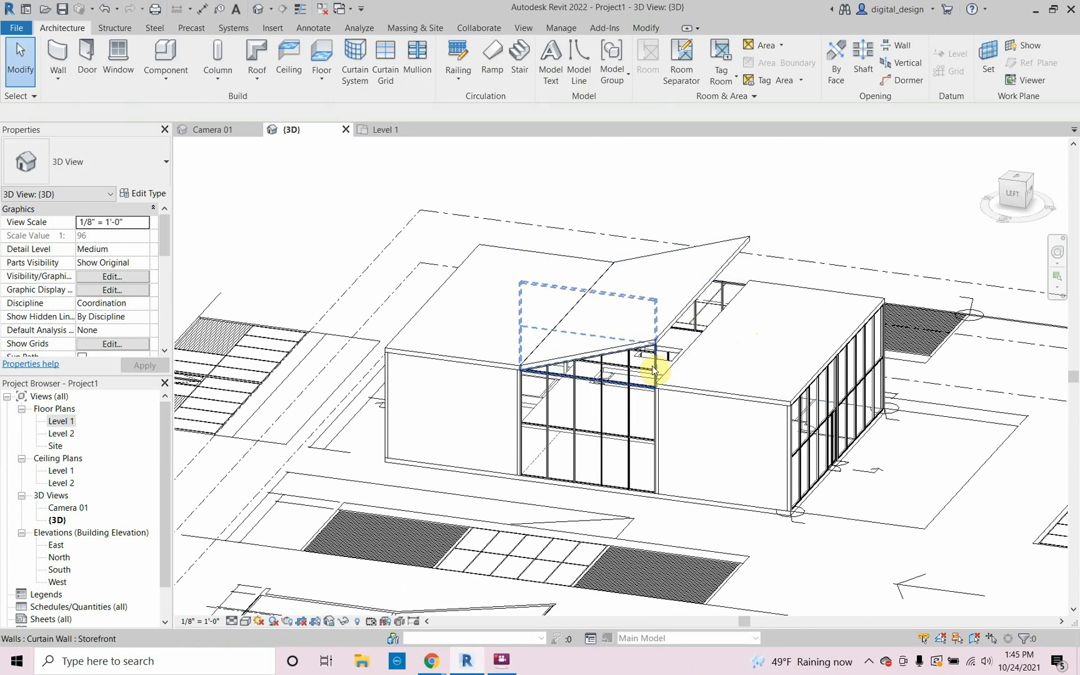
Temporarily isolate the triangular storefront wall and the building's floor slab in the 3D view.
left_click(654, 370)
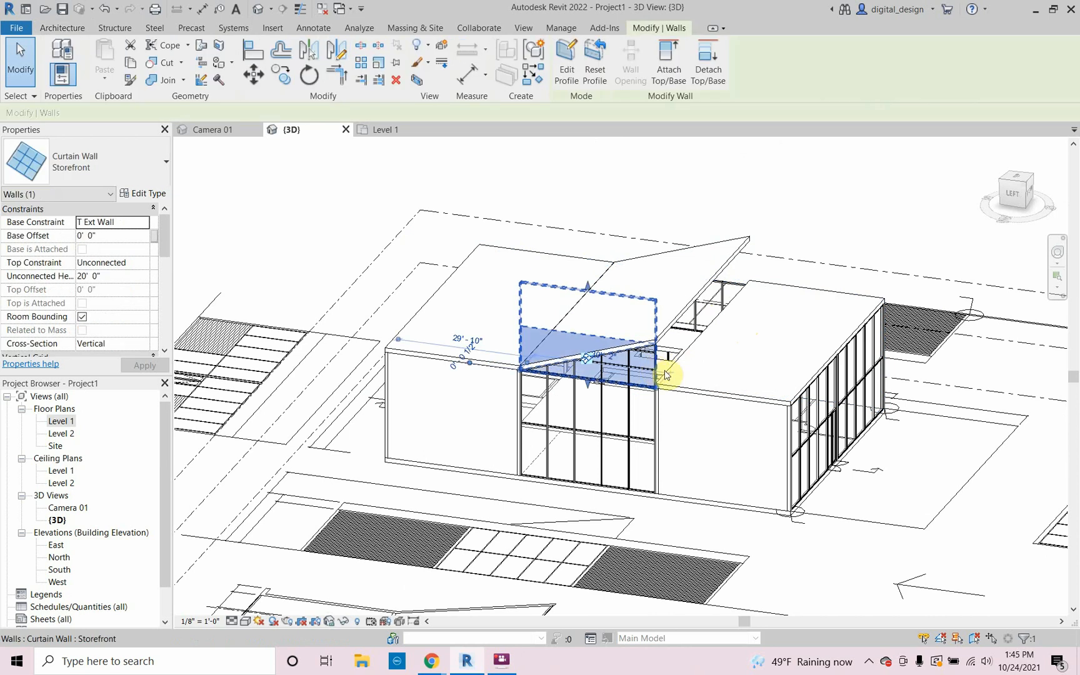
left_click(751, 514, "ctrl")
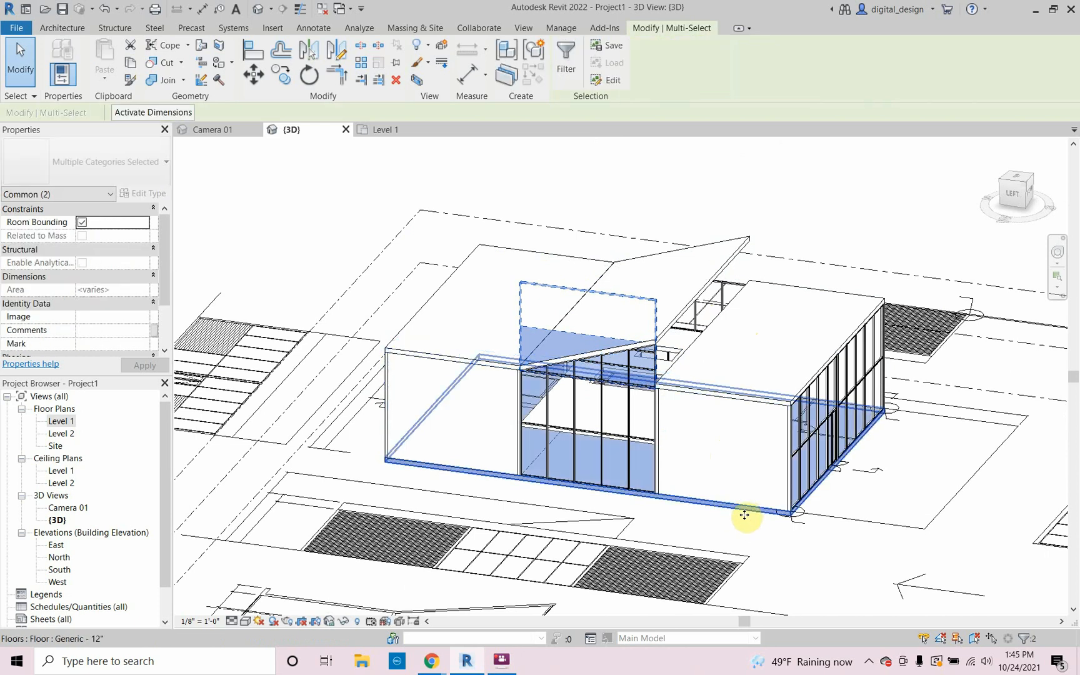
key("h")
key("i")
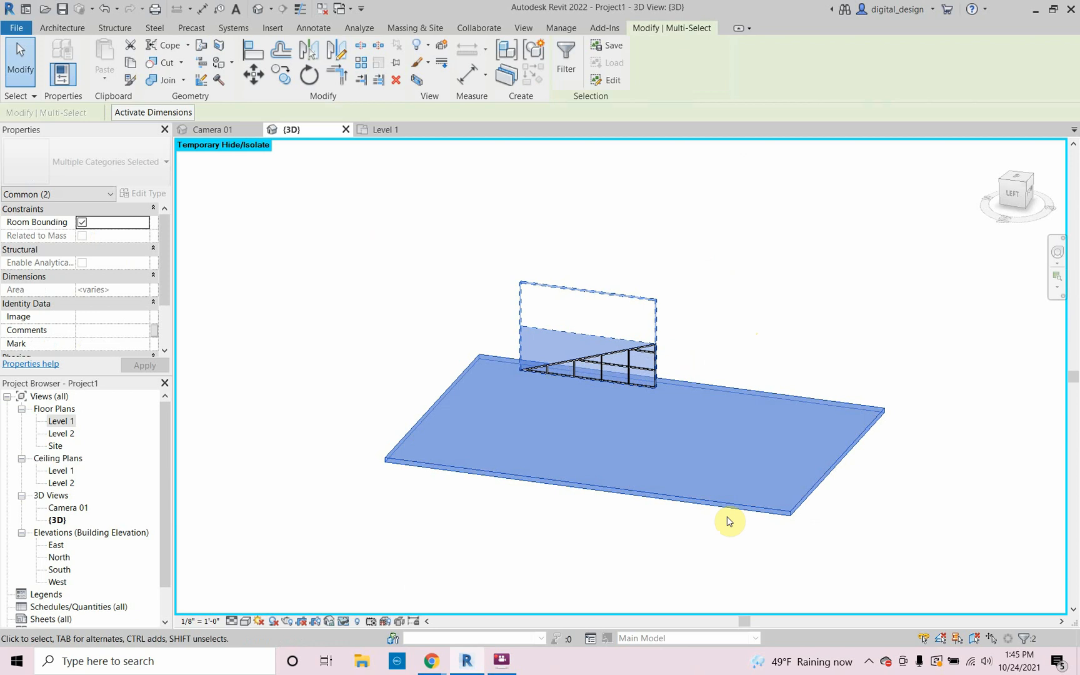
left_click(744, 350)
Mirror a copy of the triangular storefront to the opposite side, drawing the axis from the midpoint of the floor's entrance edge along the building's length.
left_click(658, 348)
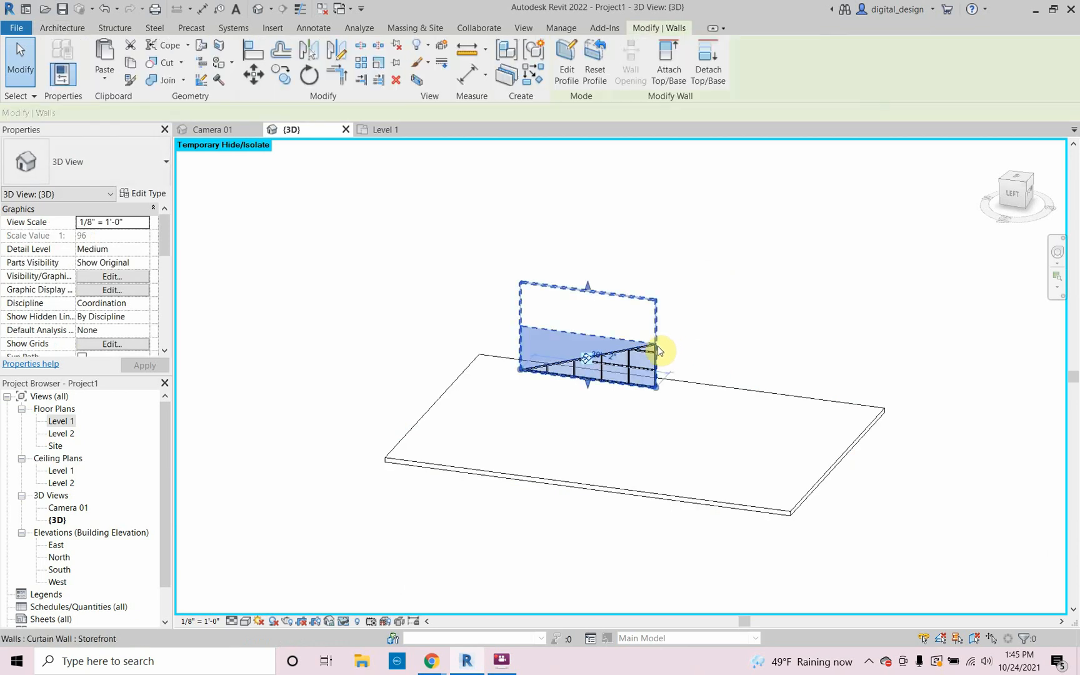
key("c")
key("o")
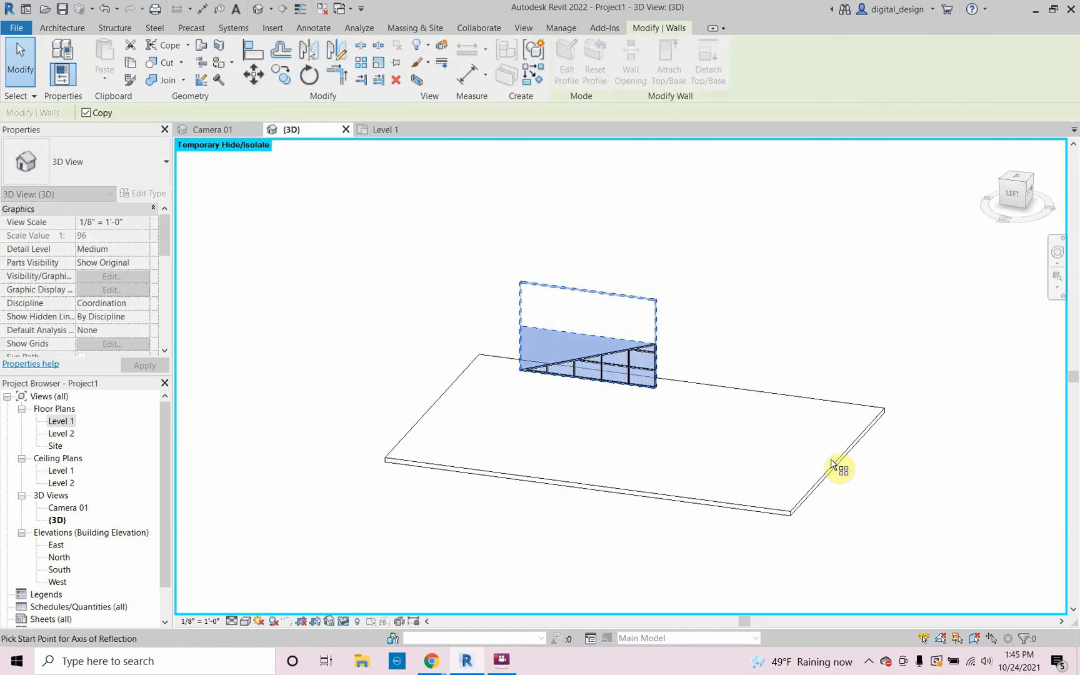
left_click(835, 464)
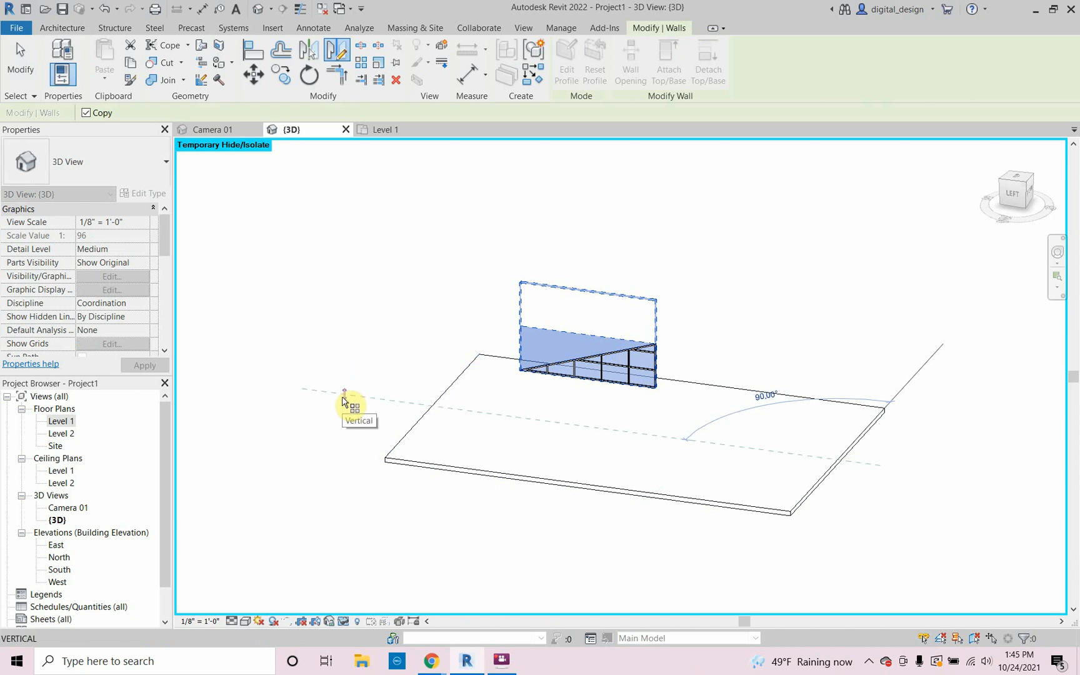
left_click(343, 398)
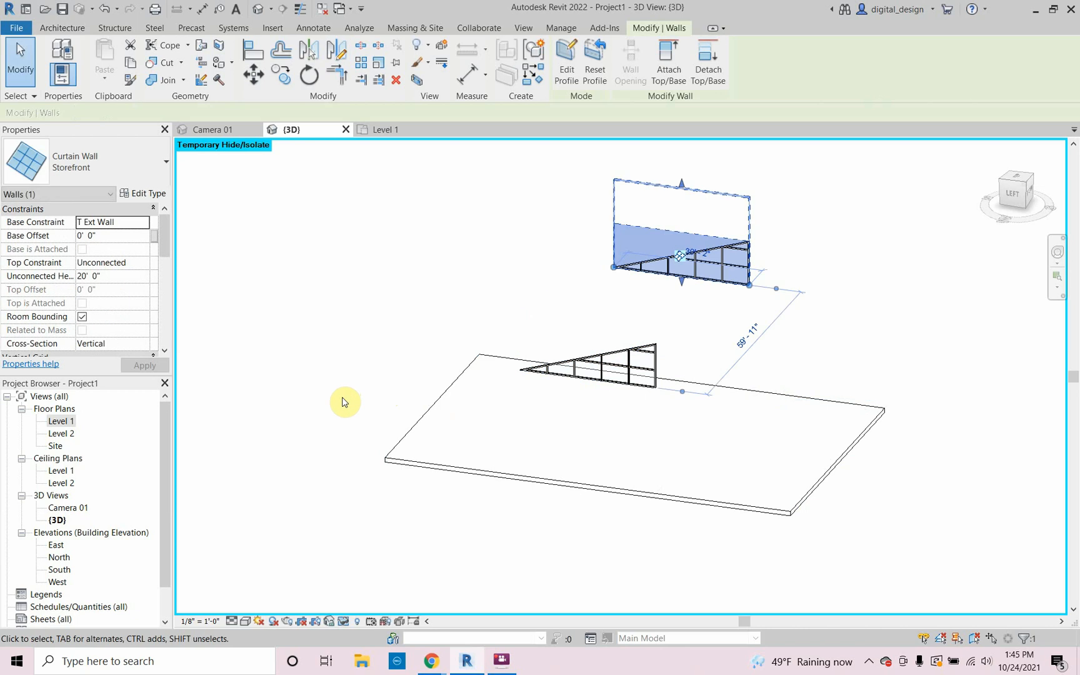
left_click(846, 331)
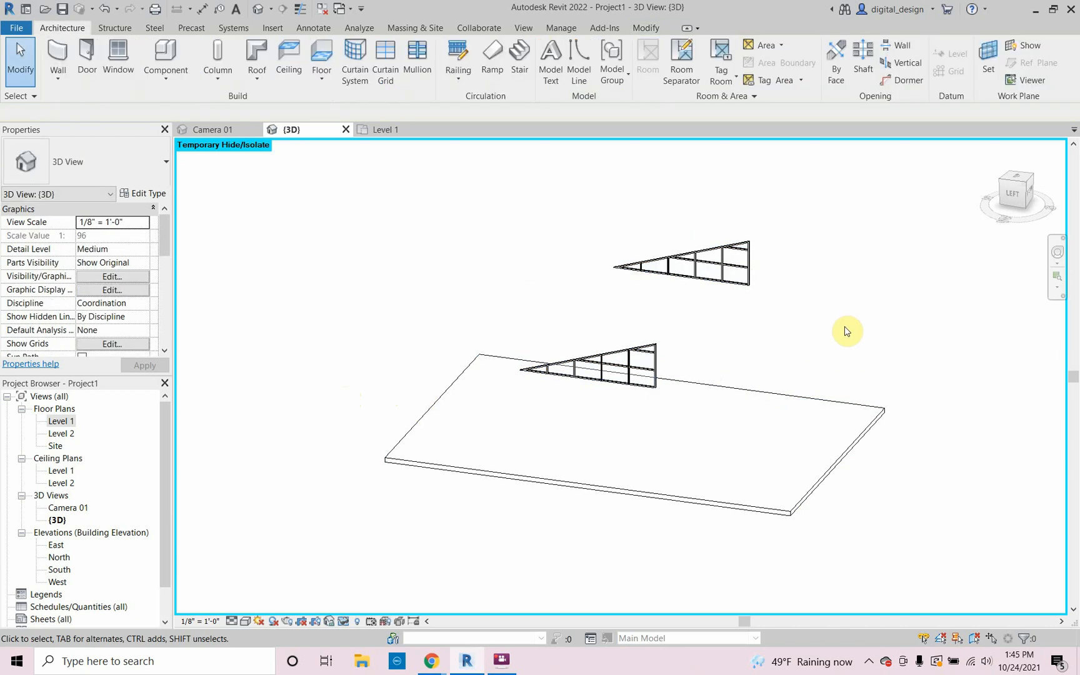
Reset the temporary isolation to show the whole building and view the mirrored storefront beneath the sloped roof.
key("h")
key("r")
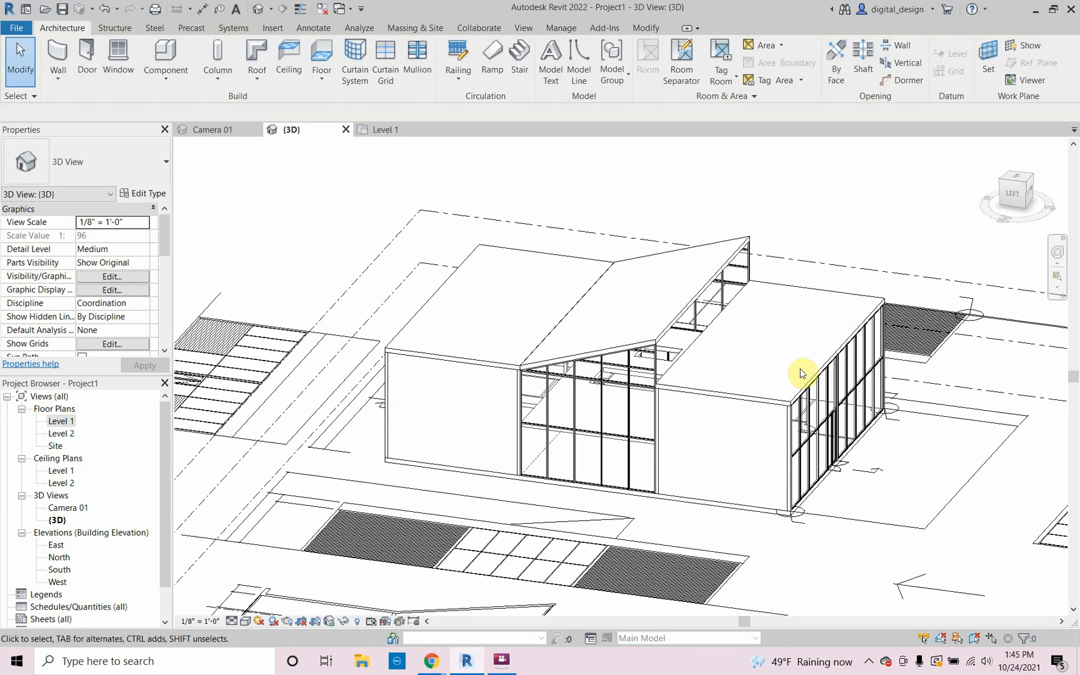
middle_click_drag(785, 378, 605, 365, "shift")
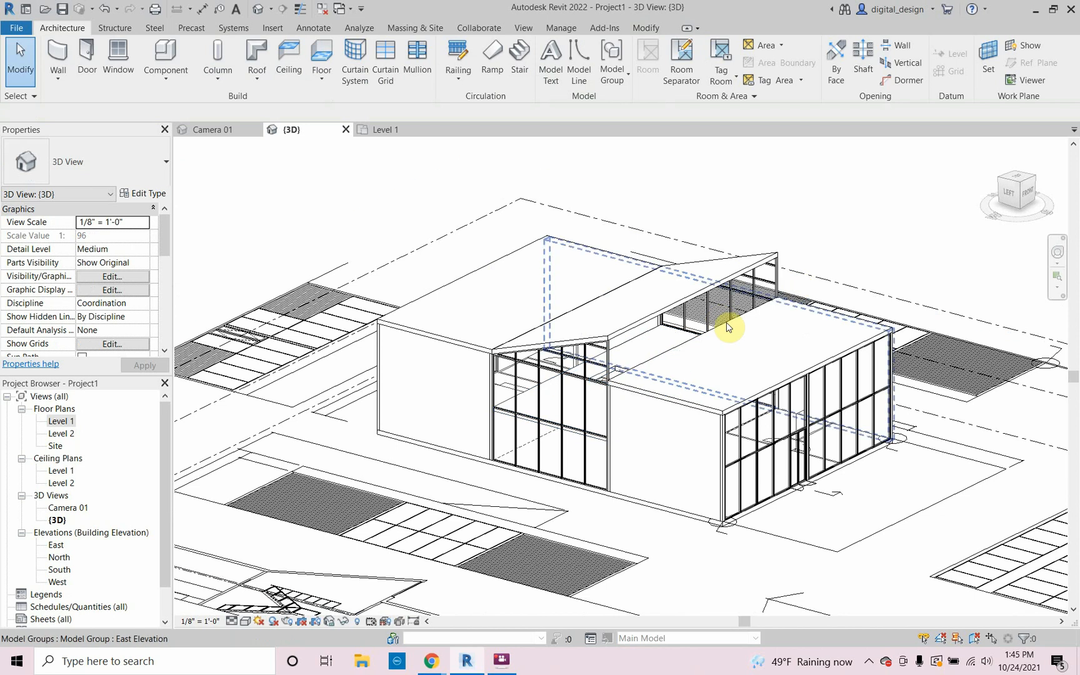
Draw a 20' high storefront curtain wall on the T Ext Wall level along the front roof's rear edge, joining the two triangular storefronts' tall ends.
scroll(617, 386, "up", 6)
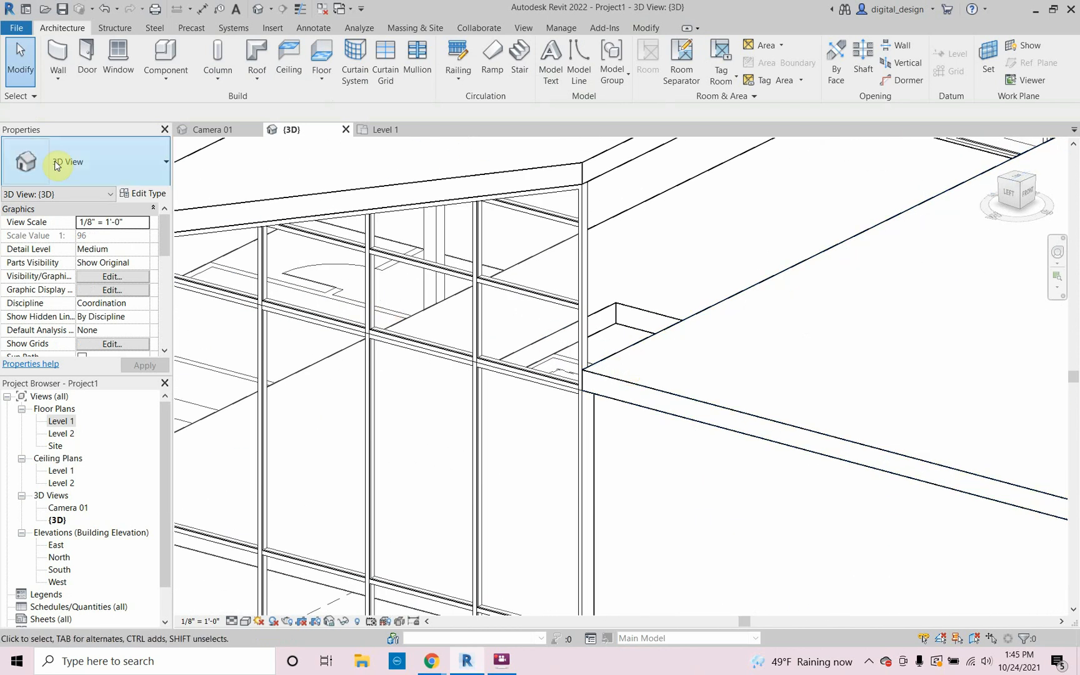
left_click(58, 59)
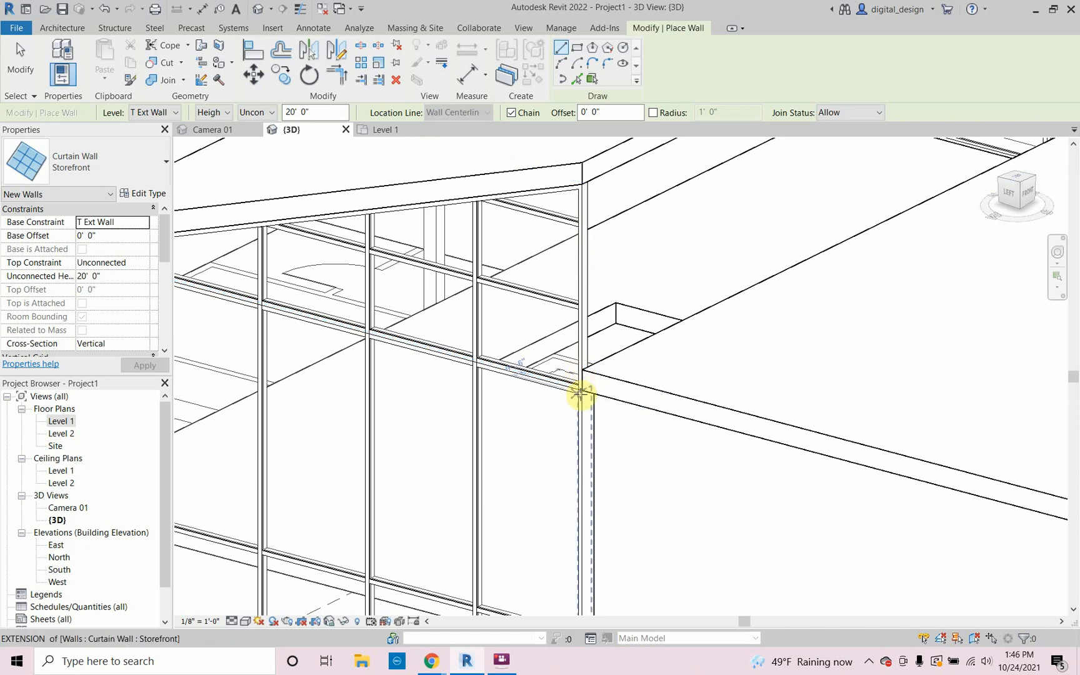
scroll(581, 391, "up", 3)
left_click(581, 391)
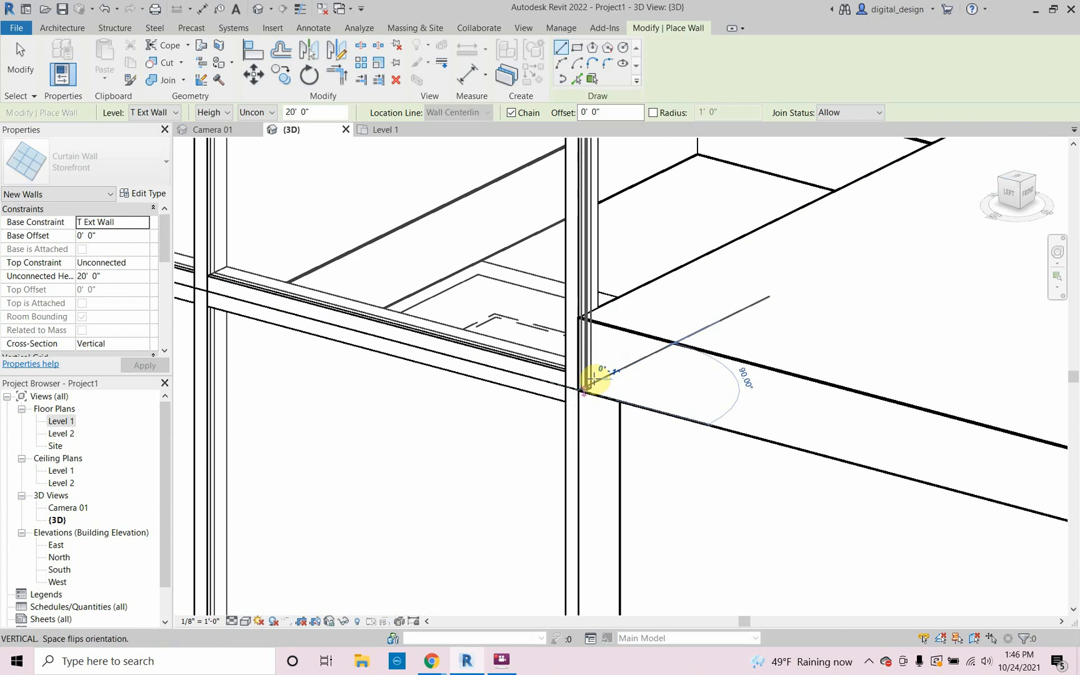
scroll(562, 384, "down", 5)
scroll(489, 383, "down", 2)
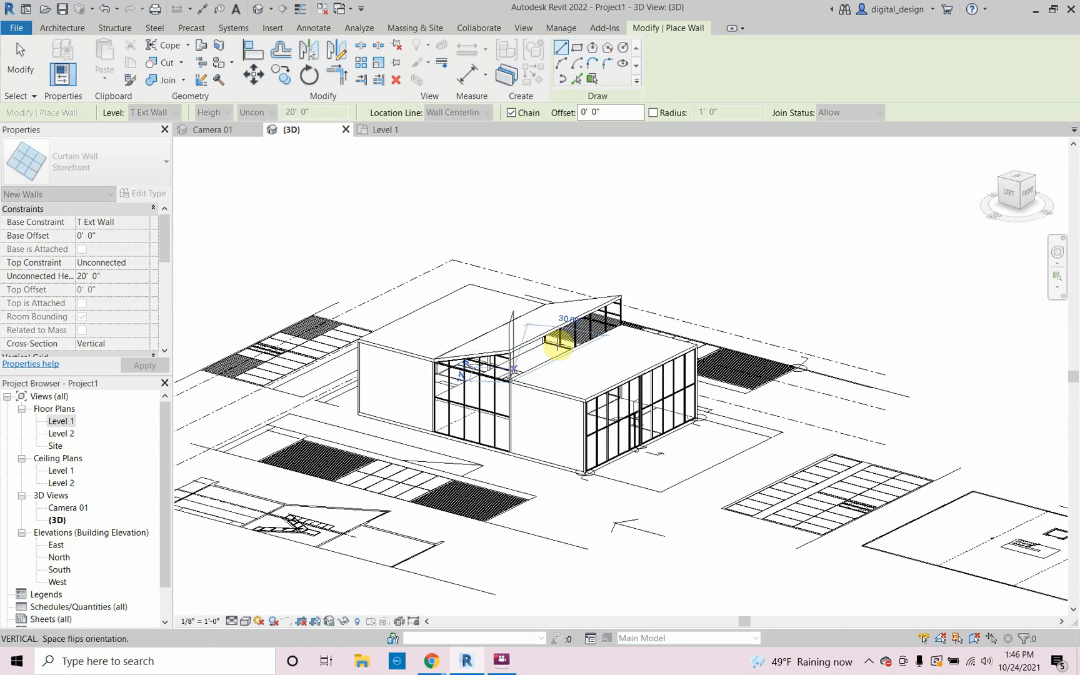
scroll(639, 345, "up", 6)
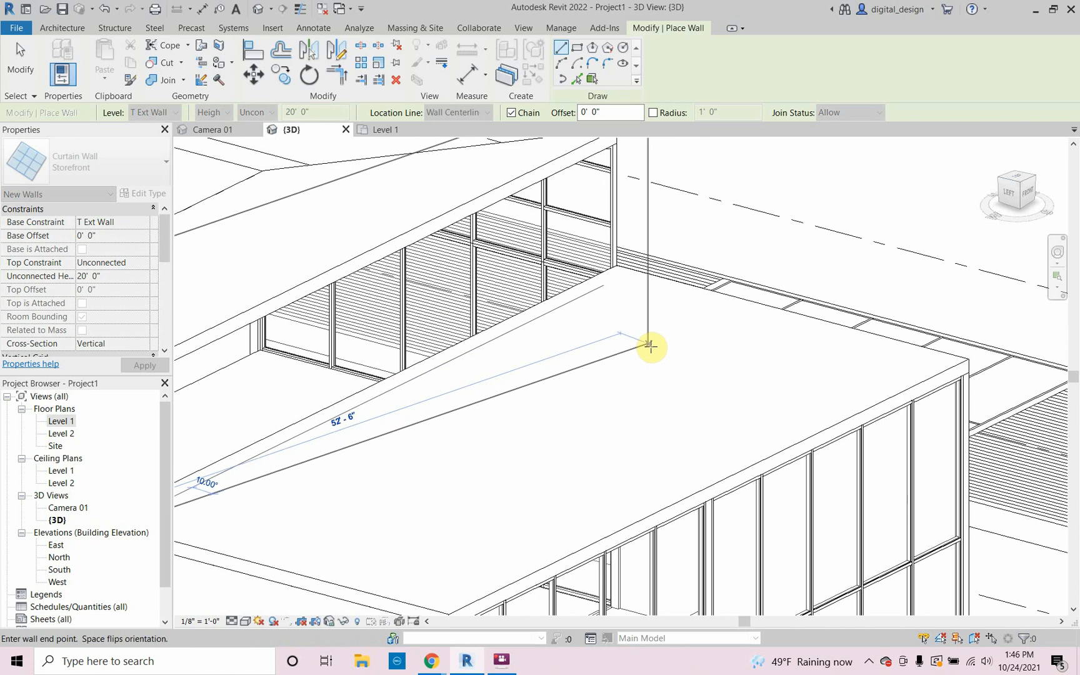
mouse_move(649, 344)
middle_mouse_down("shift")
mouse_move(586, 384)
mouse_move(360, 400)
mouse_move(314, 390)
mouse_move(706, 258)
mouse_move(631, 350)
middle_mouse_up("shift")
scroll(515, 474, "up", 5)
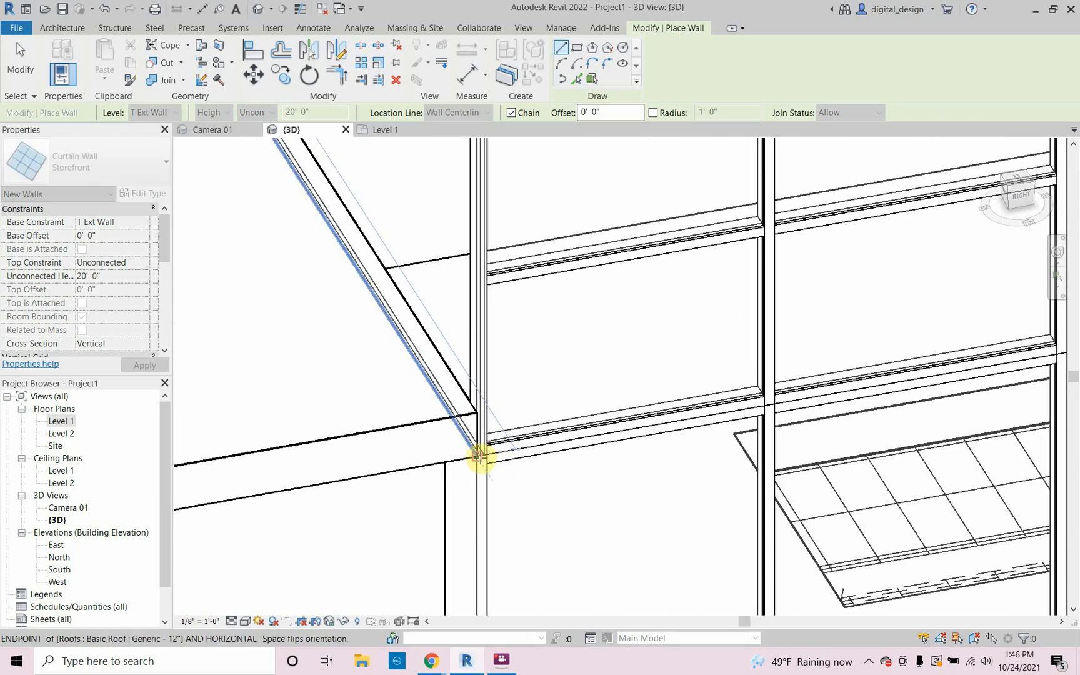
left_click(479, 457)
scroll(531, 455, "down", 5)
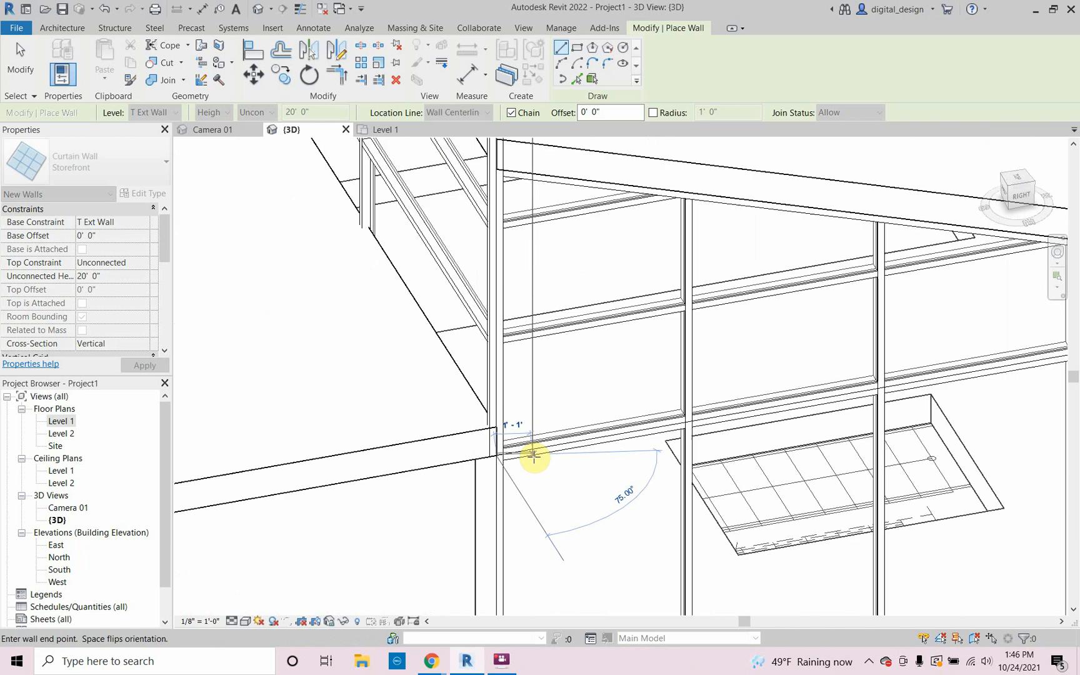
key("Escape")
scroll(427, 452, "down", 3)
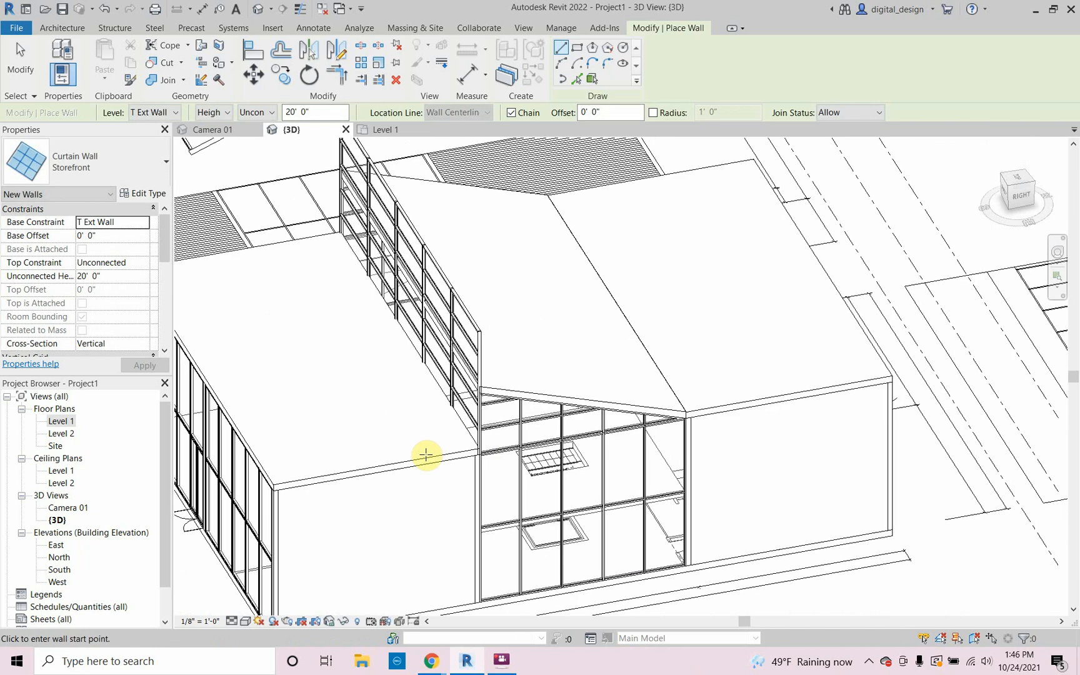
middle_click_drag(514, 460, 734, 389, "shift")
mouse_move(616, 385)
middle_mouse_down()
mouse_move(635, 412)
mouse_move(607, 397)
middle_mouse_up()
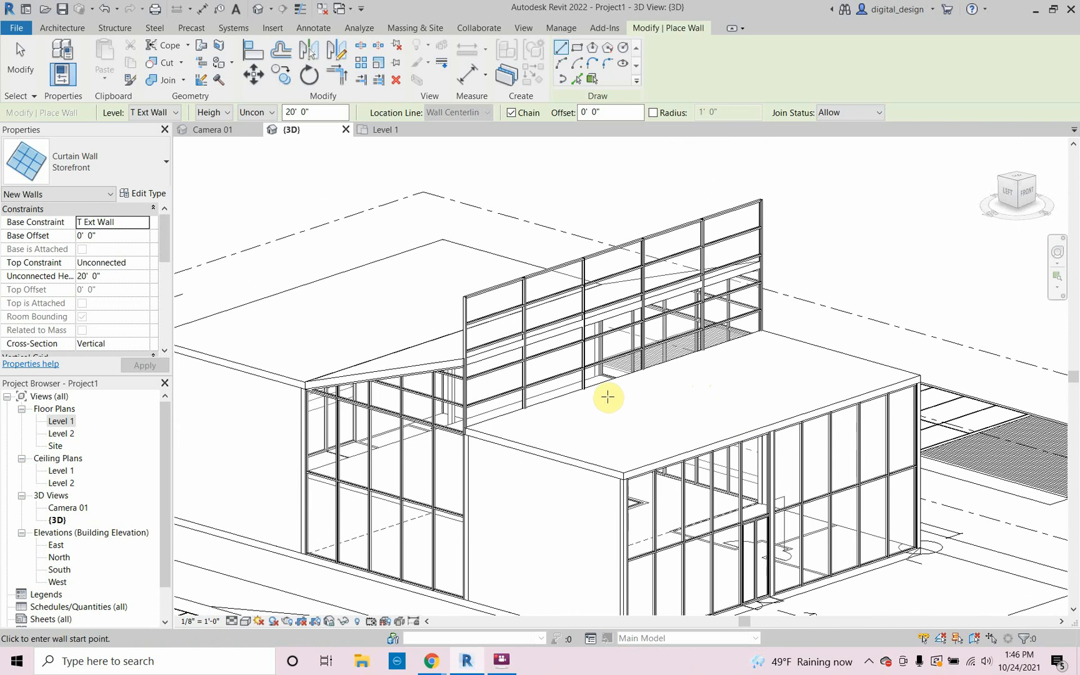
scroll(602, 396, "up", 2)
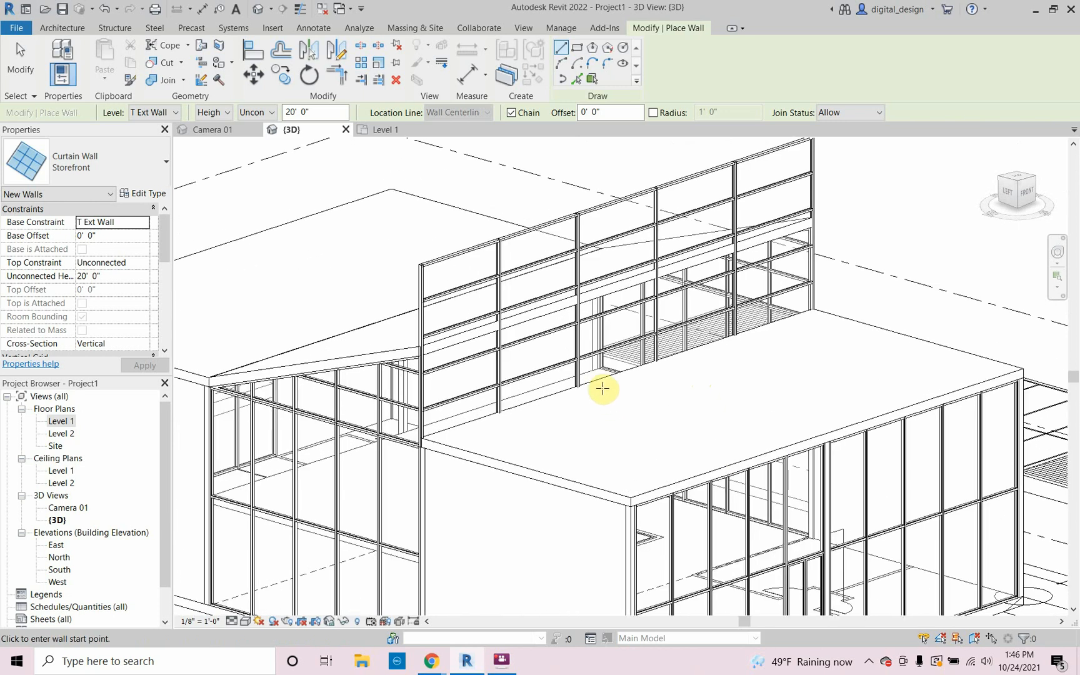
key("Escape")
key("Escape")
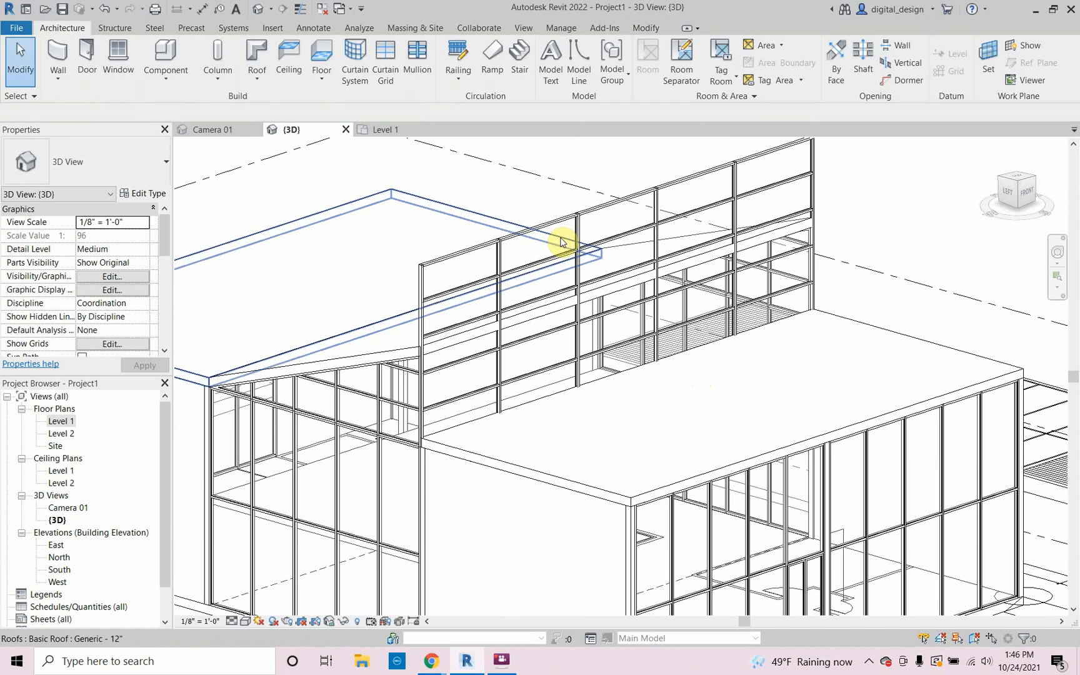
Set the unconnected height of the storefront wall under the sloped roof's high edge to 10'.
left_click(578, 229)
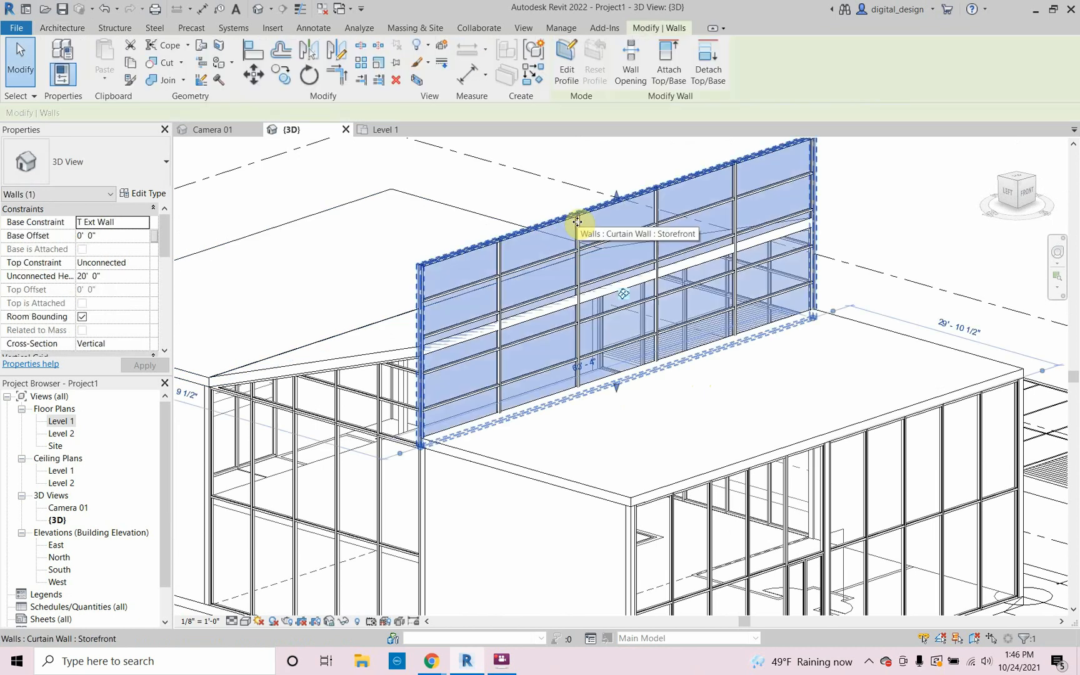
left_click(133, 276)
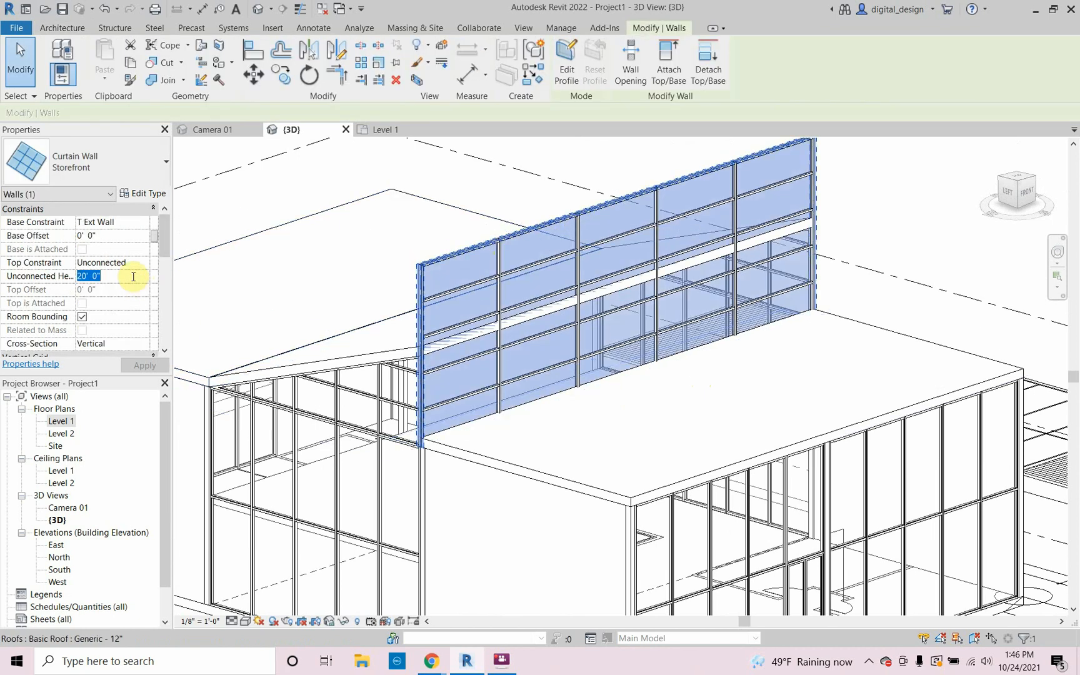
key("Return")
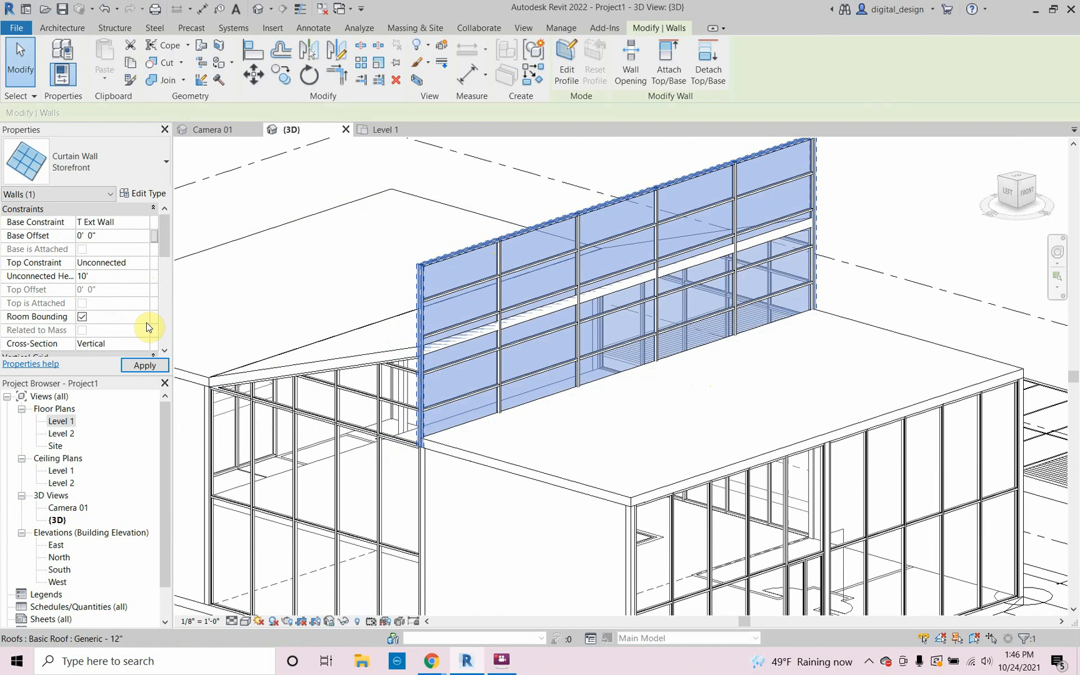
left_click(148, 367)
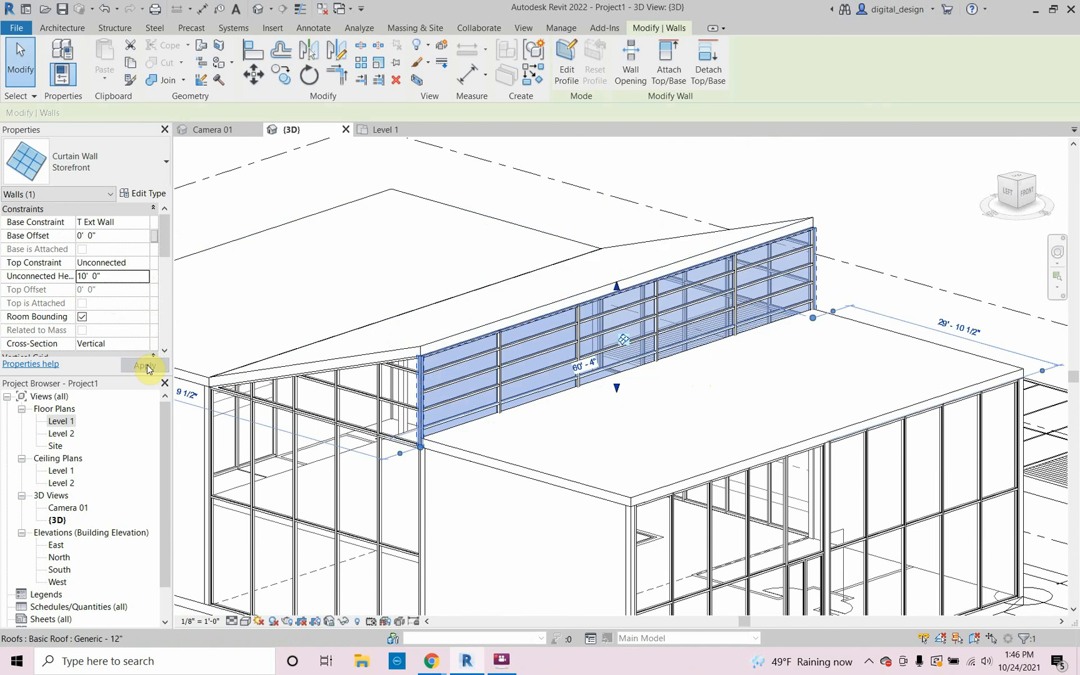
Set the clerestory storefront's vertical grid number to 8 and its horizontal grid number to 2.
left_click_drag(165, 248, 166, 279)
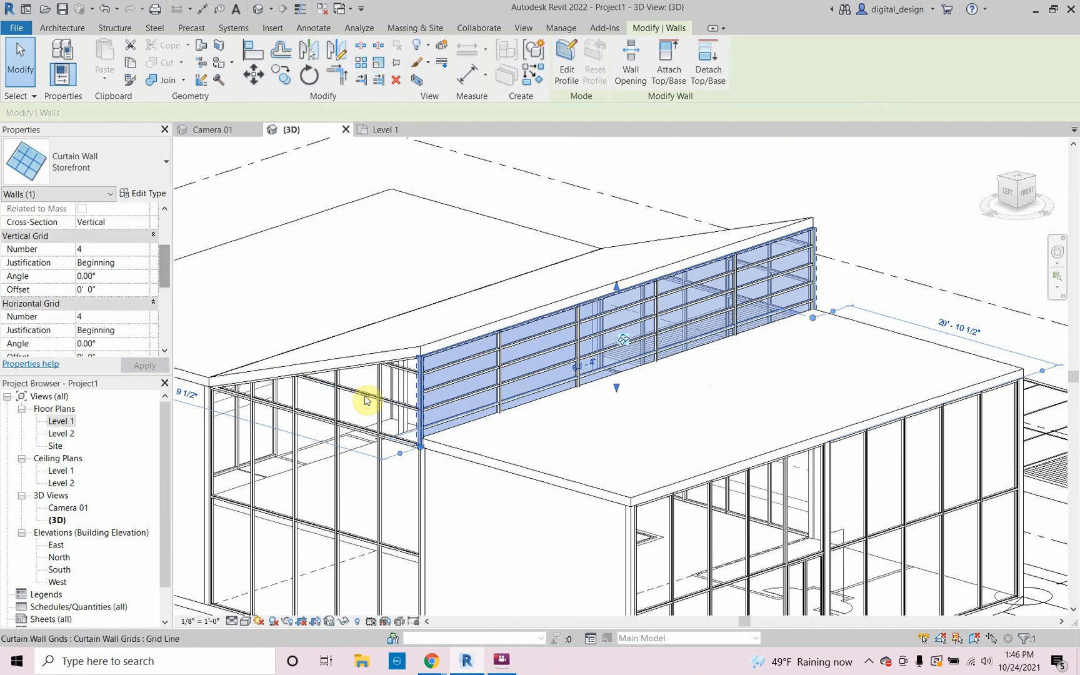
mouse_move(690, 547)
middle_mouse_down("shift")
mouse_move(650, 454)
mouse_move(687, 535)
middle_mouse_up("shift")
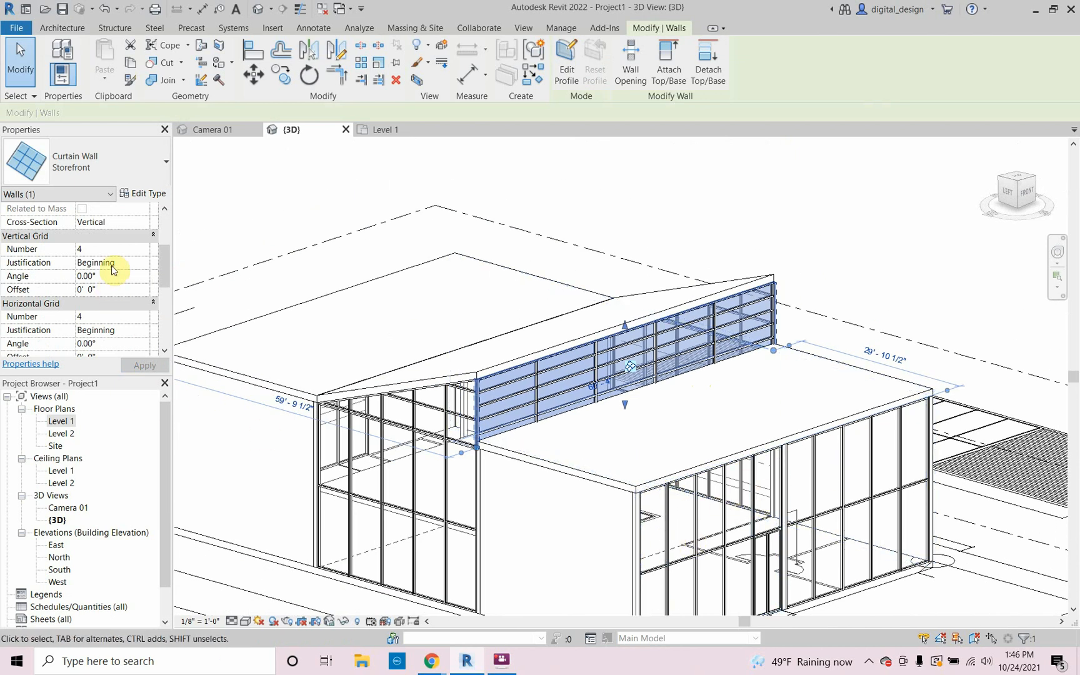
left_click(99, 250)
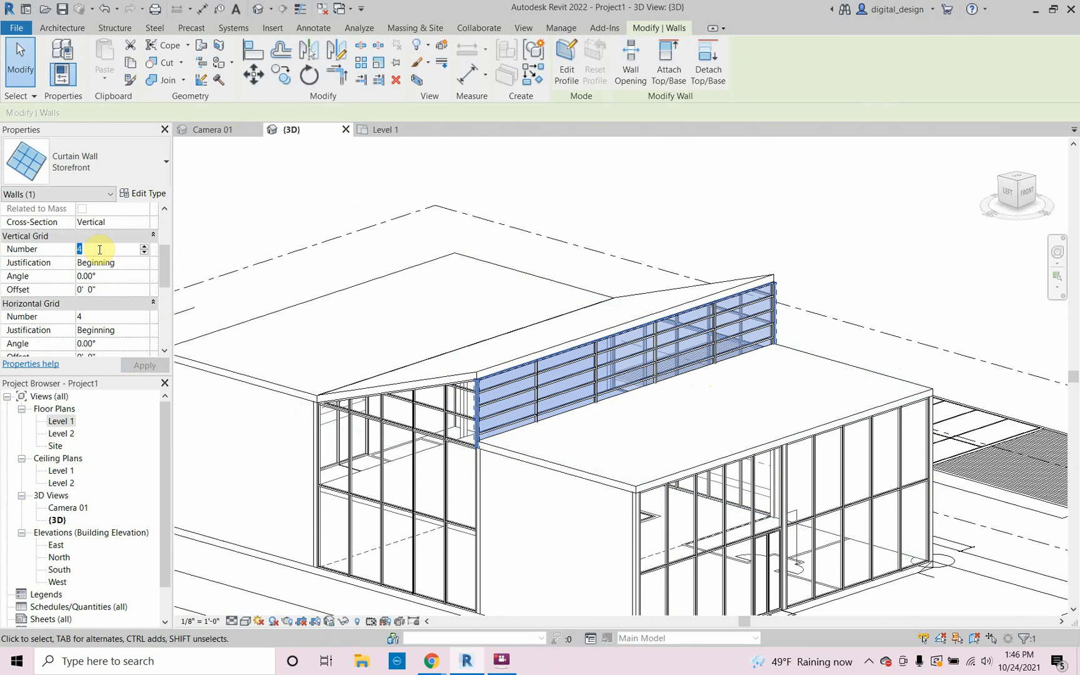
double_click(104, 318)
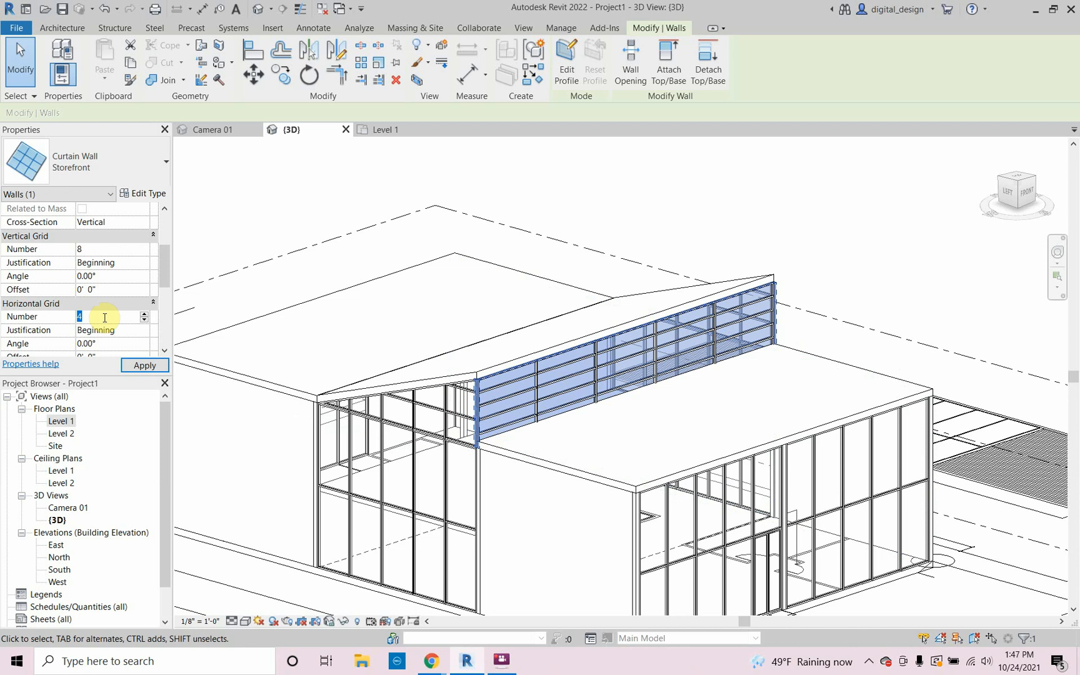
type("2")
left_click(133, 367)
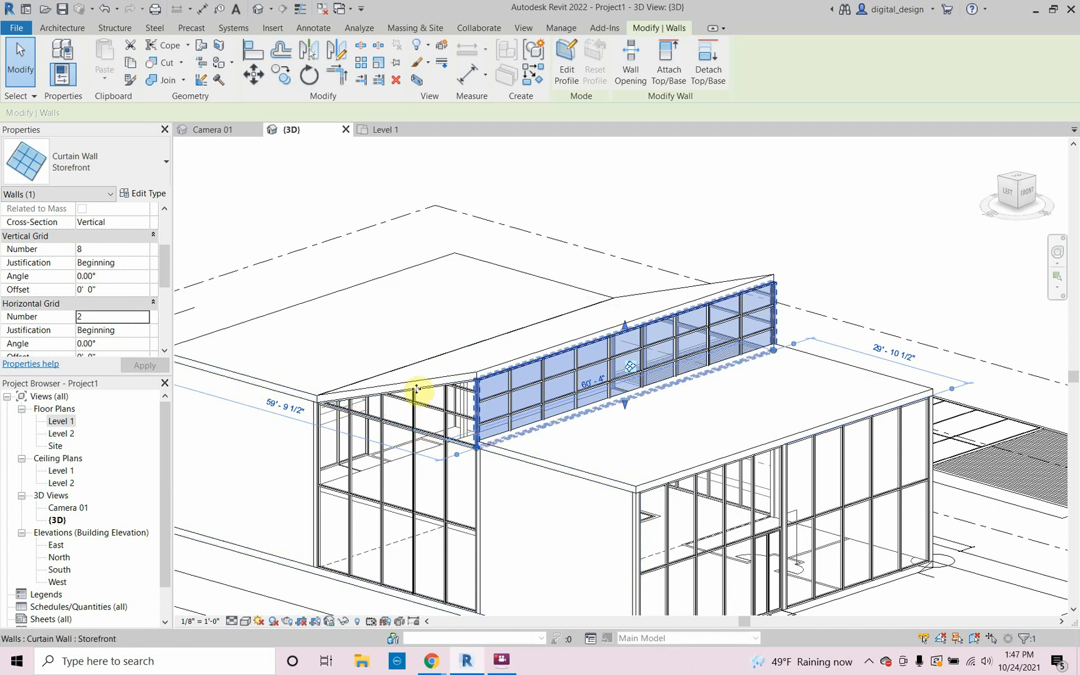
Reduce the clerestory storefront's horizontal grid number to 1.
left_click(97, 319)
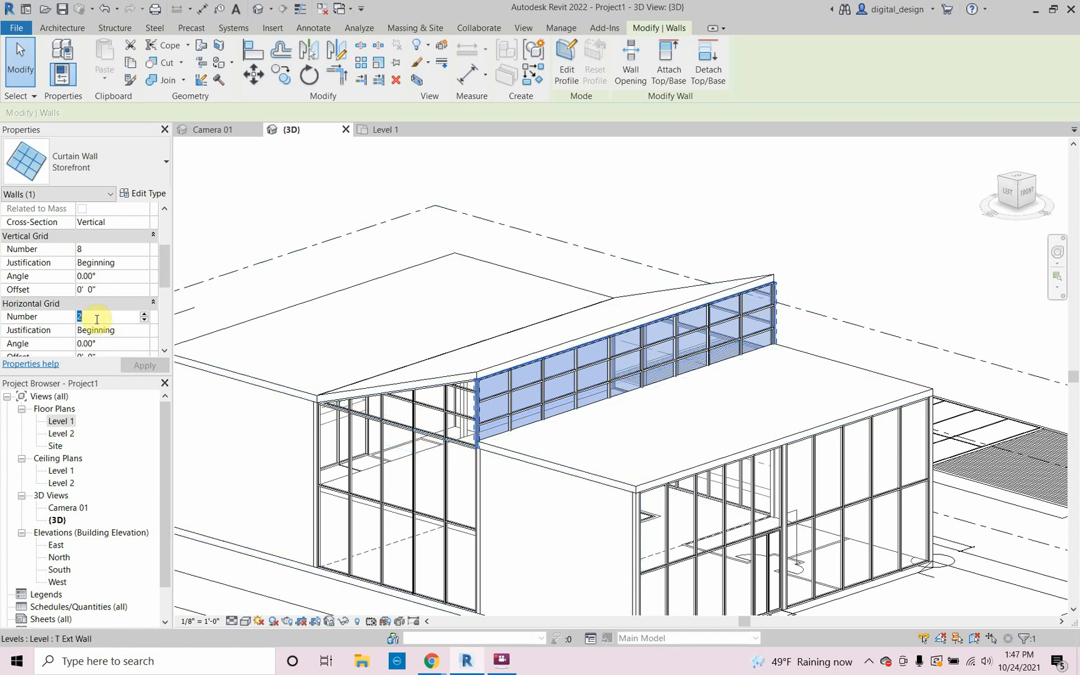
type("1")
left_click(125, 366)
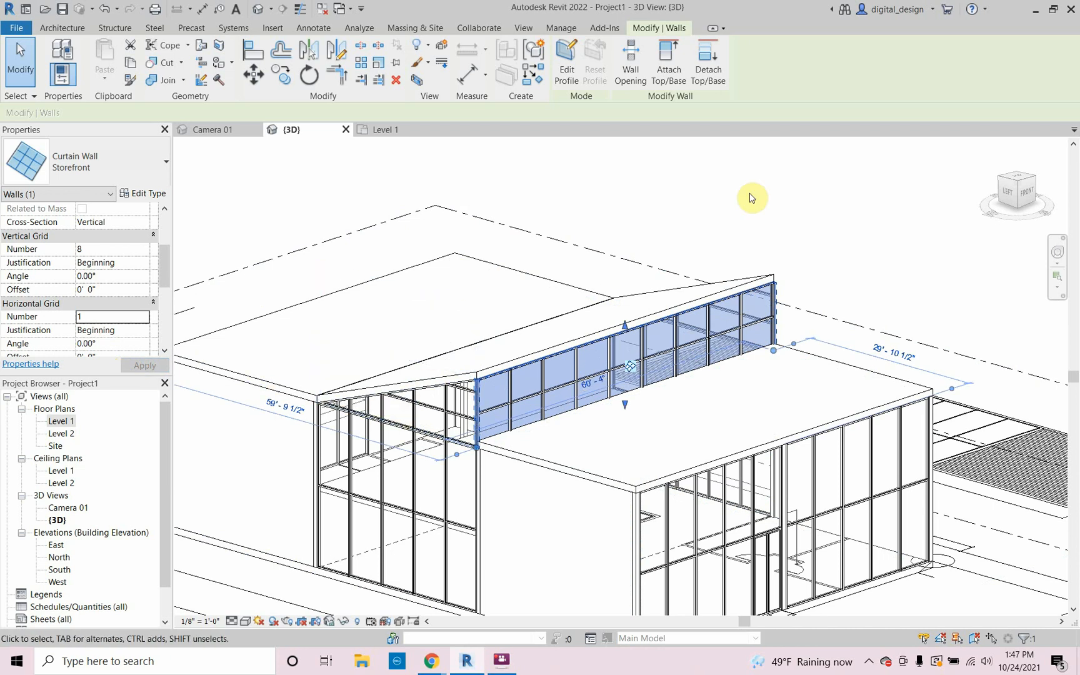
left_click(789, 205)
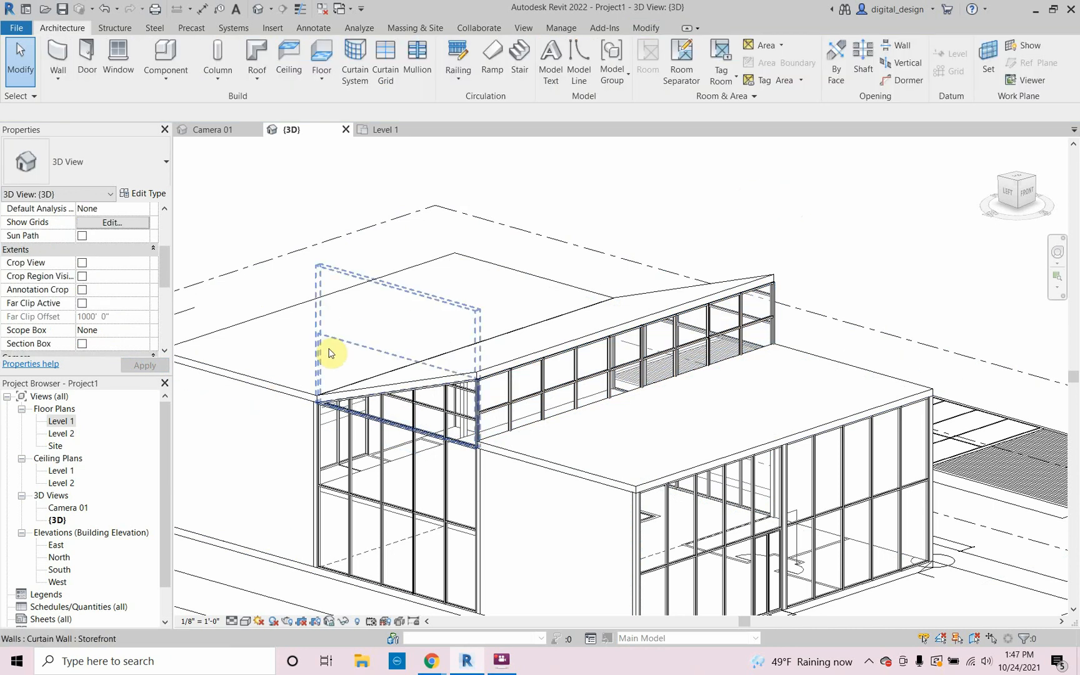
Set the horizontal grid number of the triangular storefront on the building's left side to 1.
left_click(442, 414)
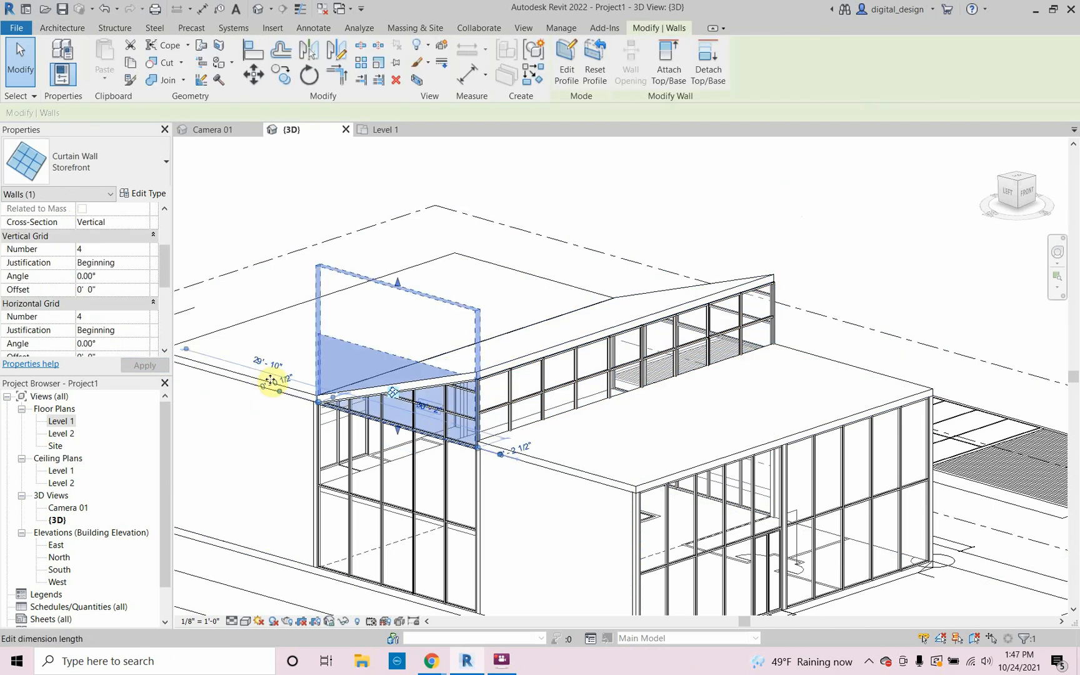
left_click(87, 317)
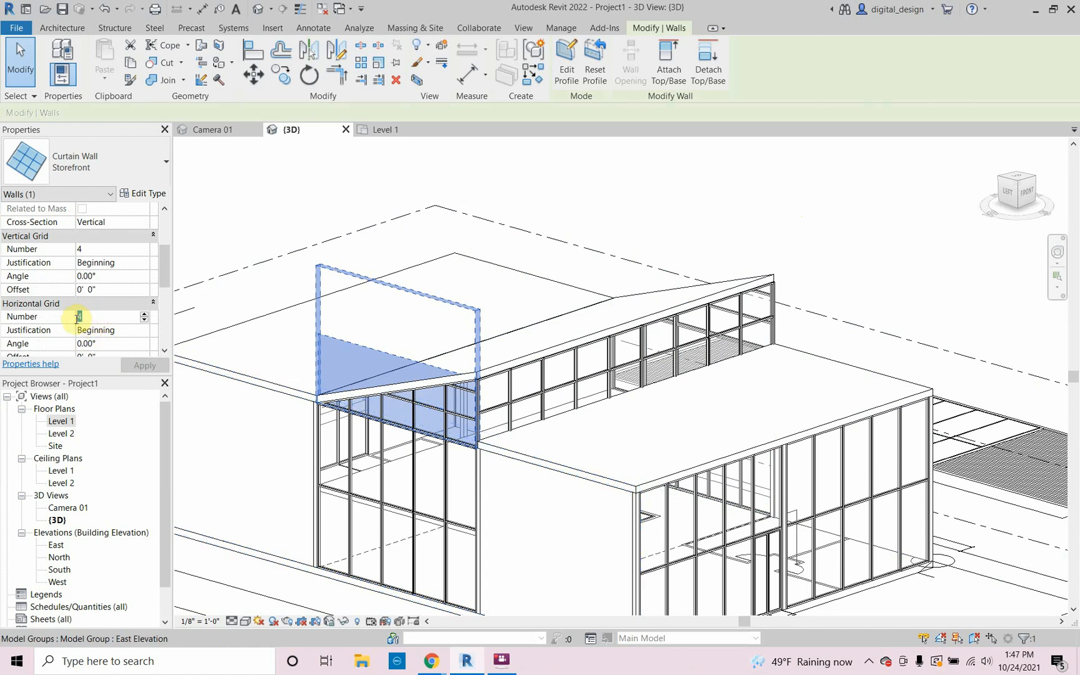
left_click(144, 365)
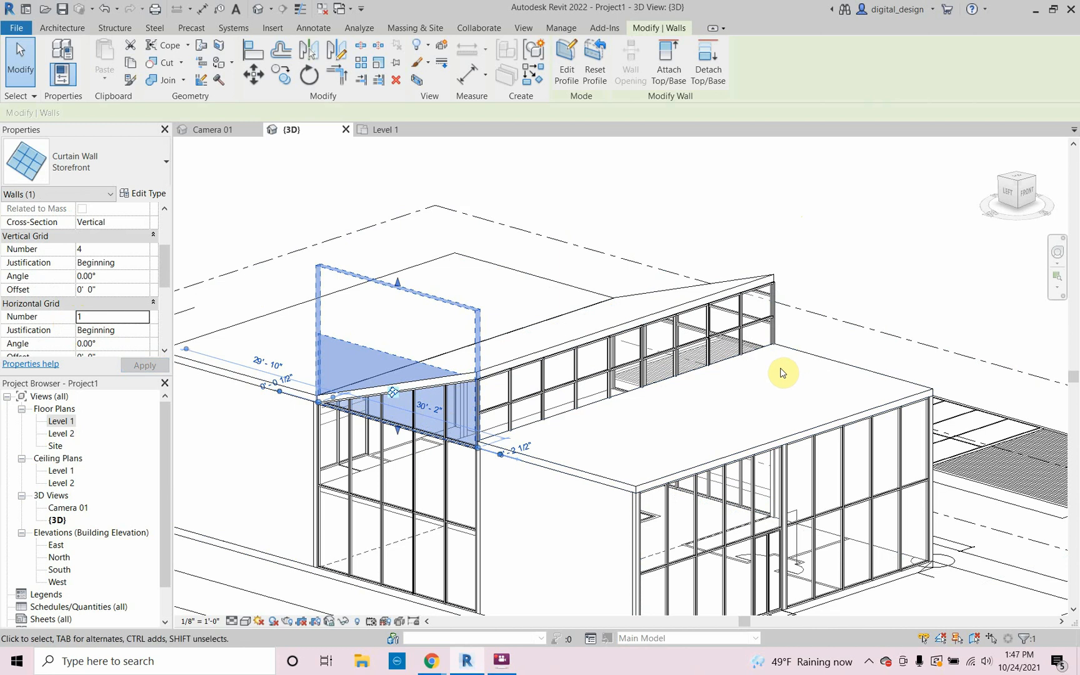
Set the horizontal grid number of the mirrored triangular storefront on the building's right side to 1.
middle_click_drag(781, 369, 449, 396, "shift")
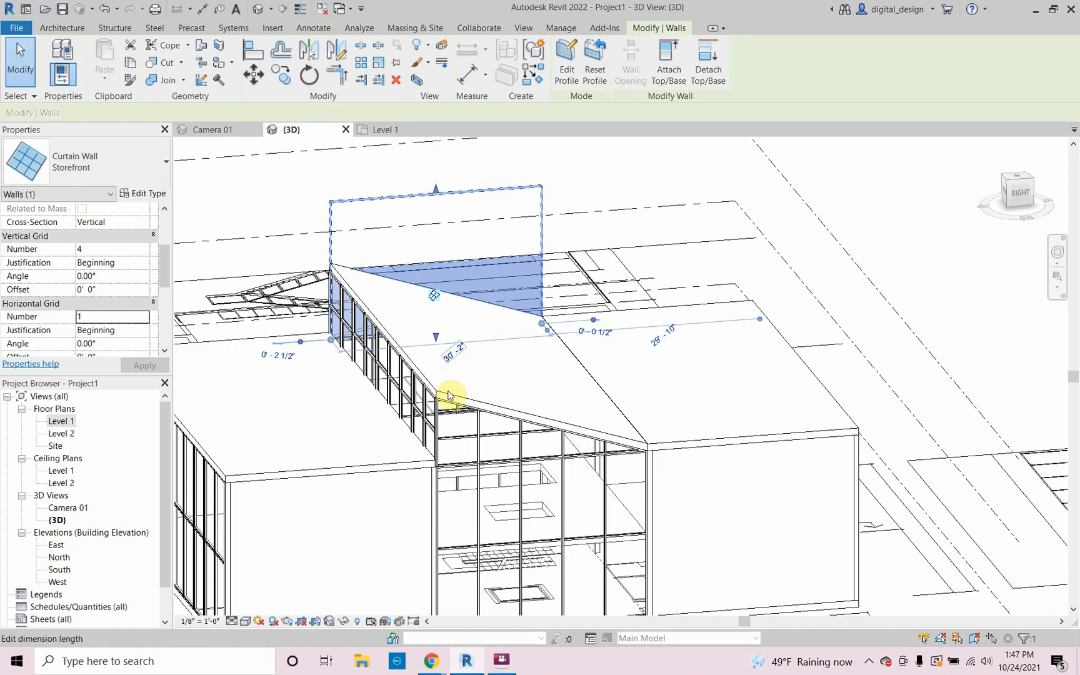
left_click(458, 438)
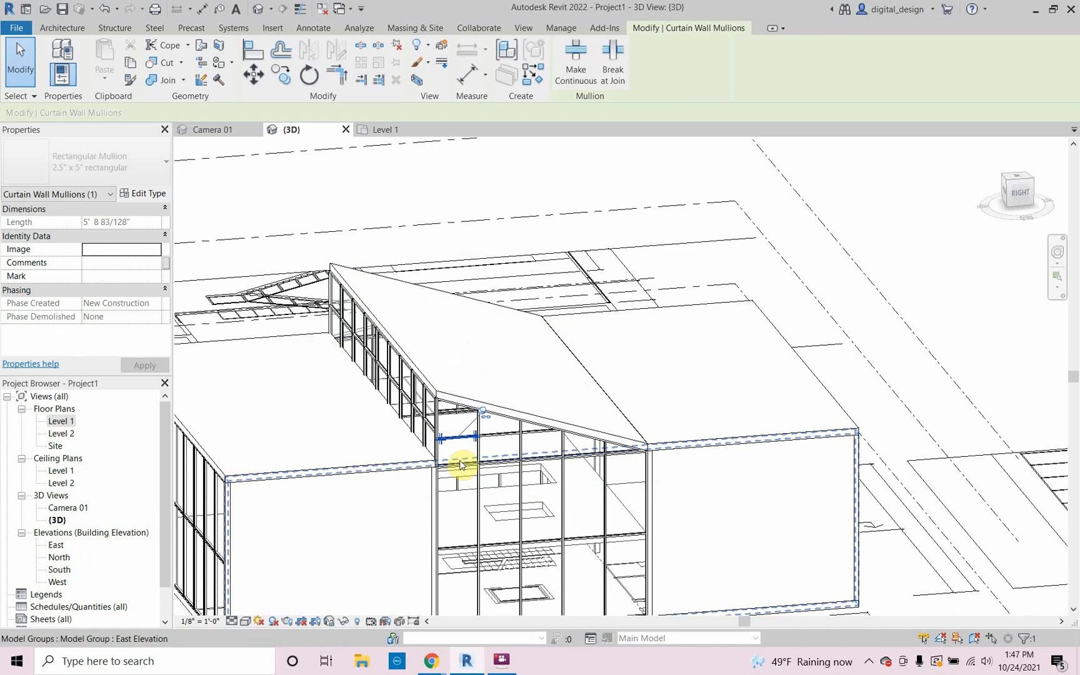
key("Escape")
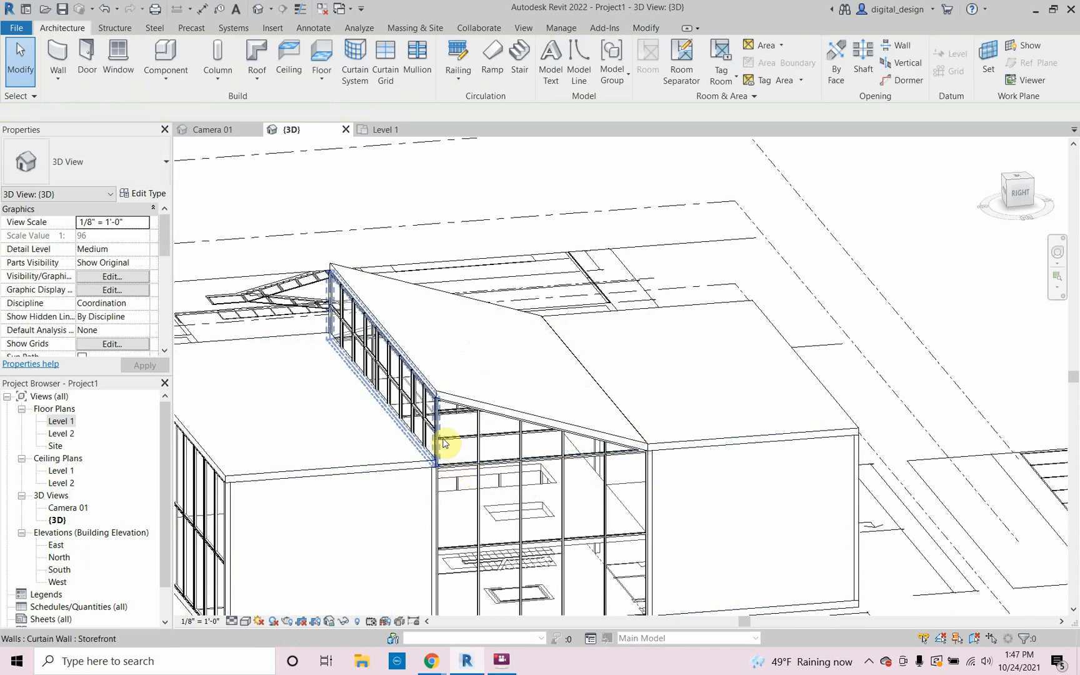
left_click(452, 442)
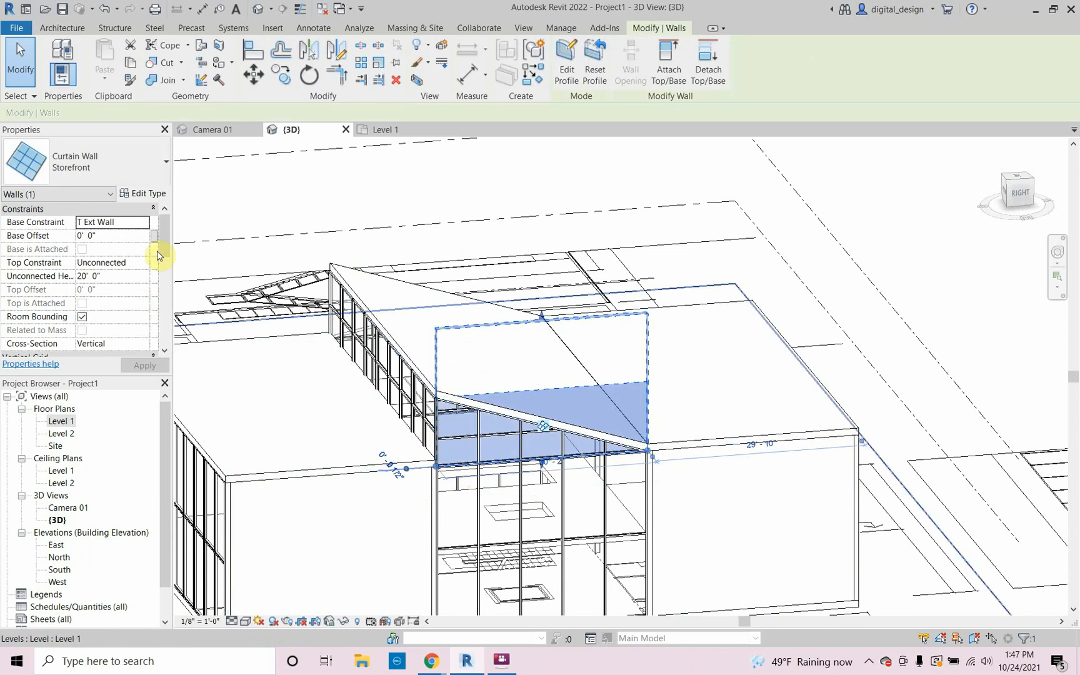
left_click_drag(166, 238, 160, 270)
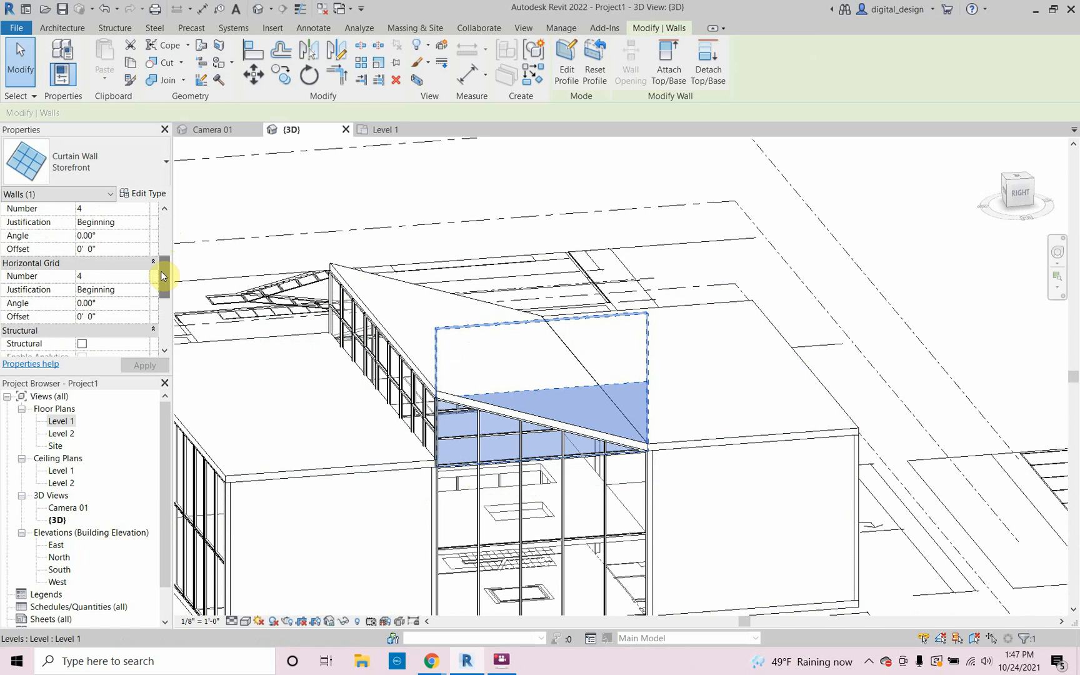
left_click(93, 274)
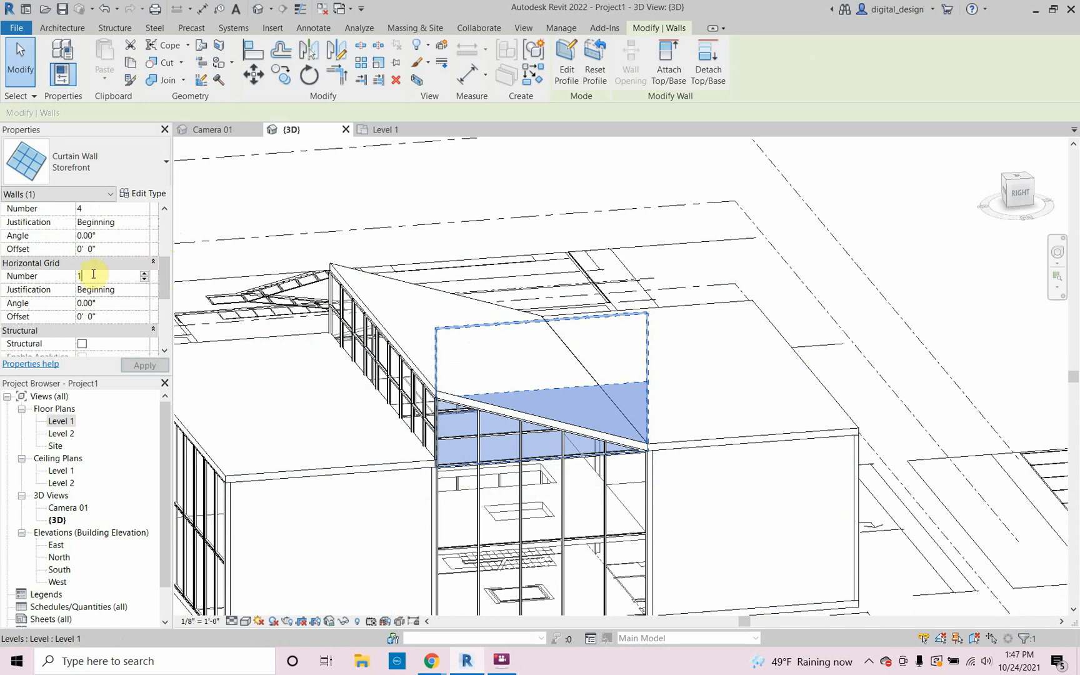
left_click(143, 366)
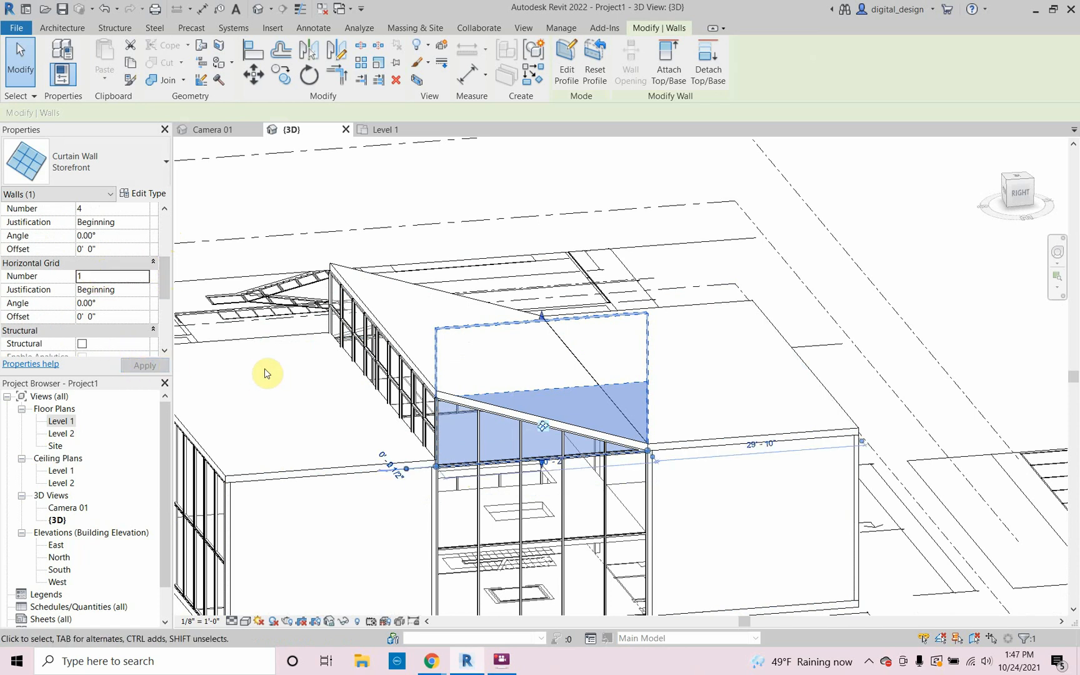
left_click(424, 215)
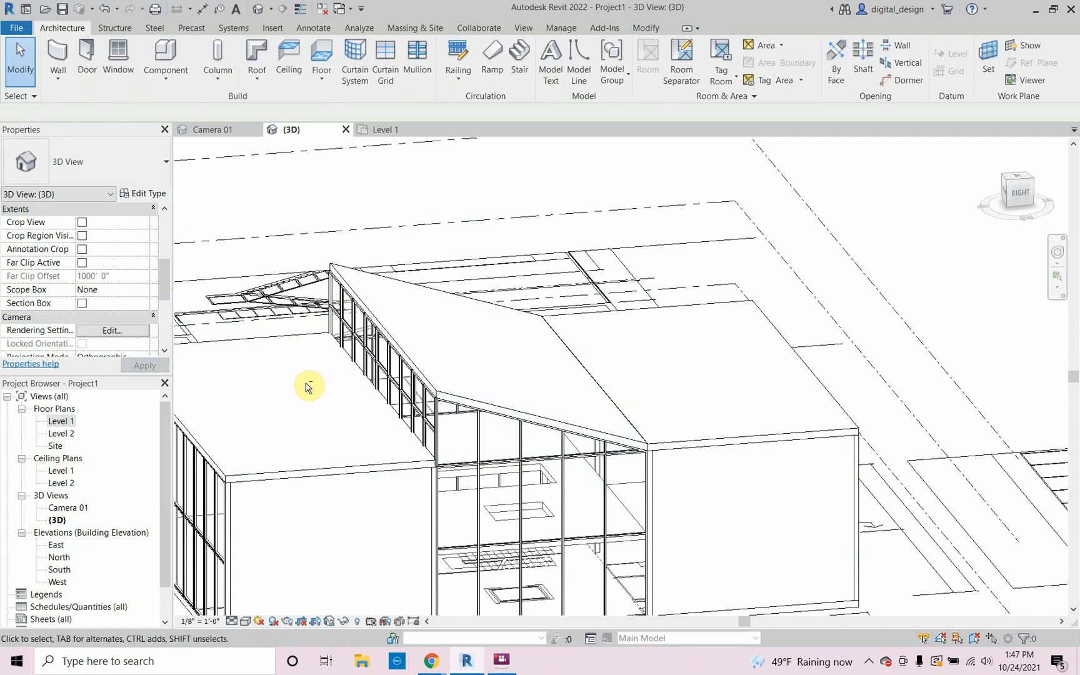
middle_click_drag(308, 386, 651, 393, "shift")
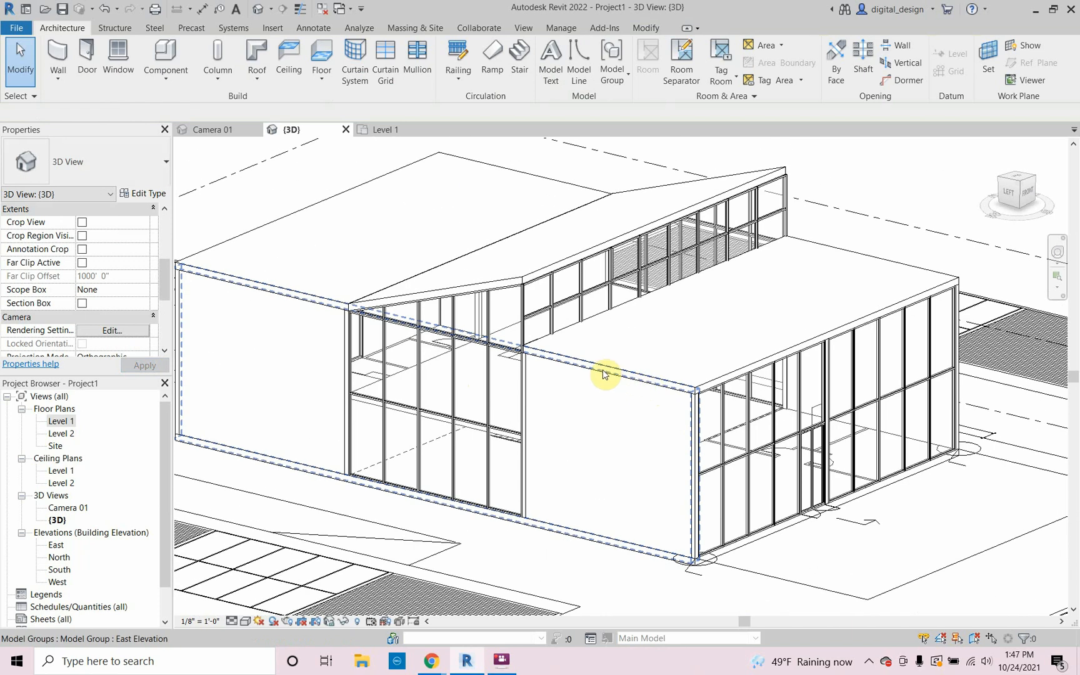
scroll(604, 373, "down", 3)
middle_click_drag(536, 407, 747, 410, "shift")
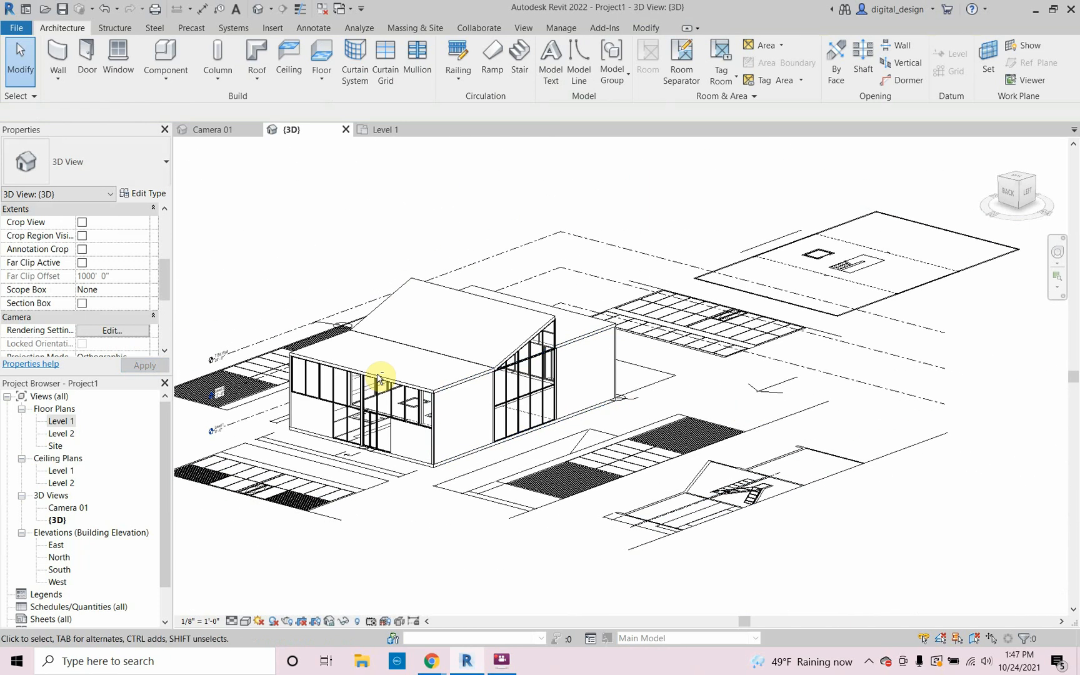
mouse_move(380, 378)
middle_mouse_down("shift")
mouse_move(521, 376)
mouse_move(632, 357)
mouse_move(751, 369)
mouse_move(751, 424)
mouse_move(549, 480)
mouse_move(419, 441)
mouse_move(384, 418)
mouse_move(385, 388)
middle_mouse_up("shift")
scroll(386, 386, "up", 2)
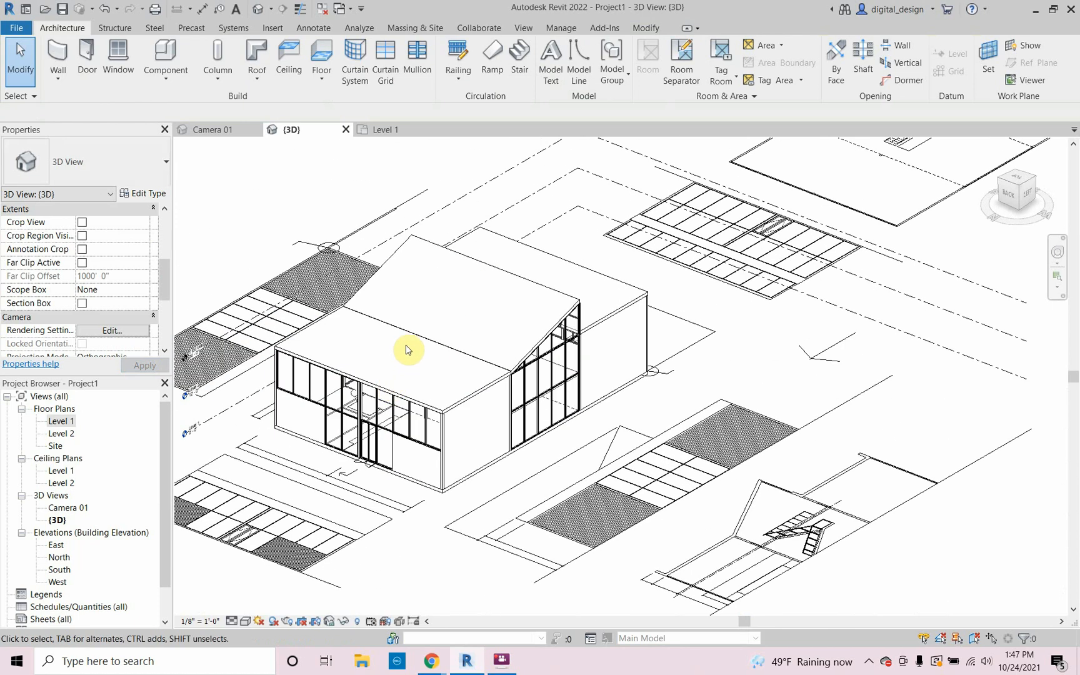
middle_click_drag(414, 337, 530, 355)
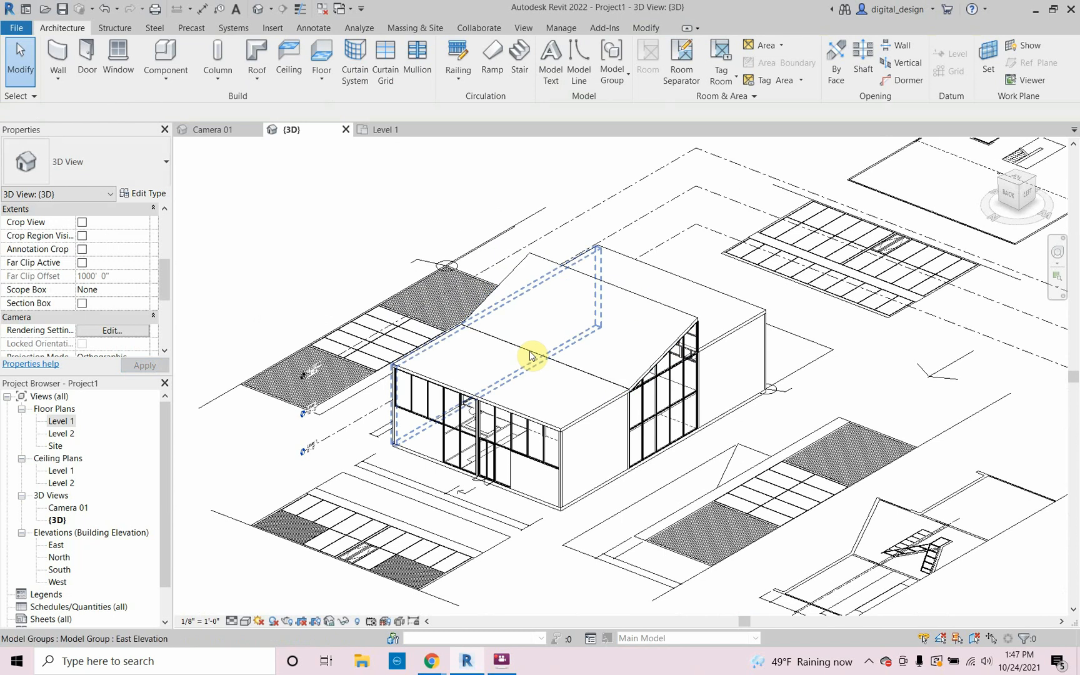
In the Level 1 plan, start a 3'-0" wide assembled stair with a first run about 7'-4" long over the drawing's UP flight.
double_click(60, 421)
middle_click_drag(422, 415, 454, 422)
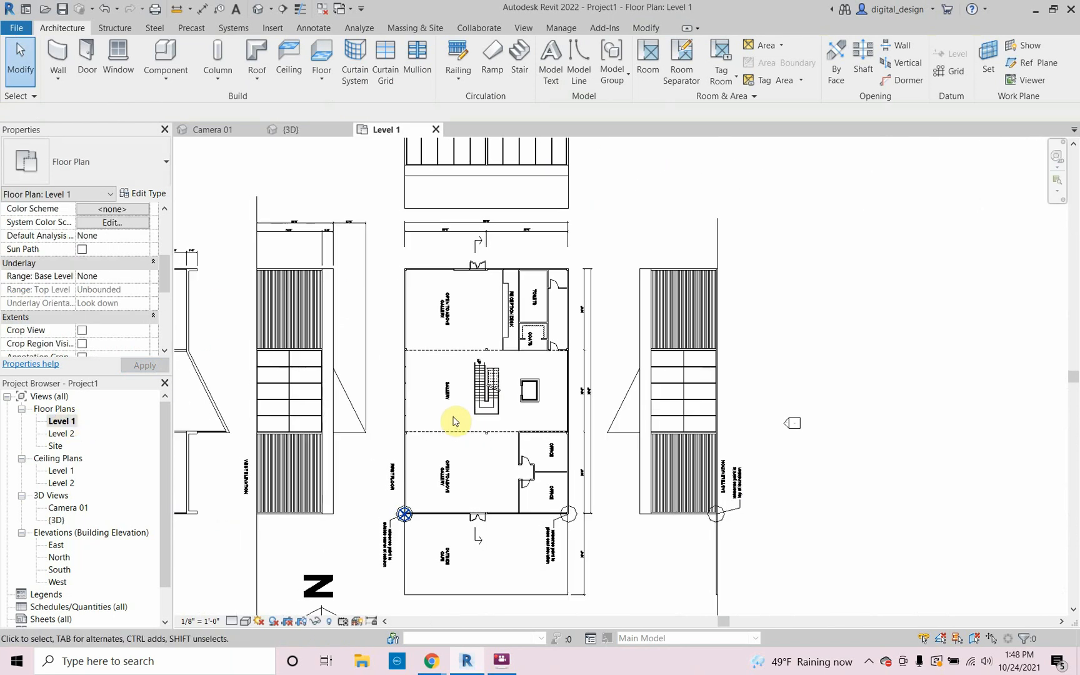
scroll(454, 422, "up", 6)
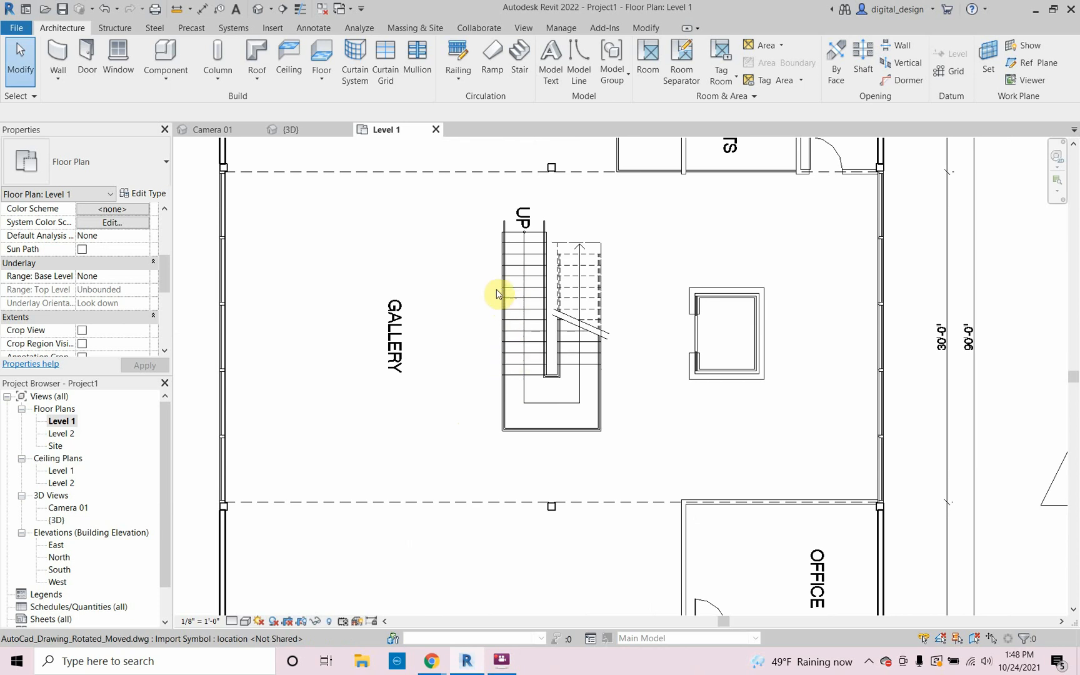
left_click(521, 62)
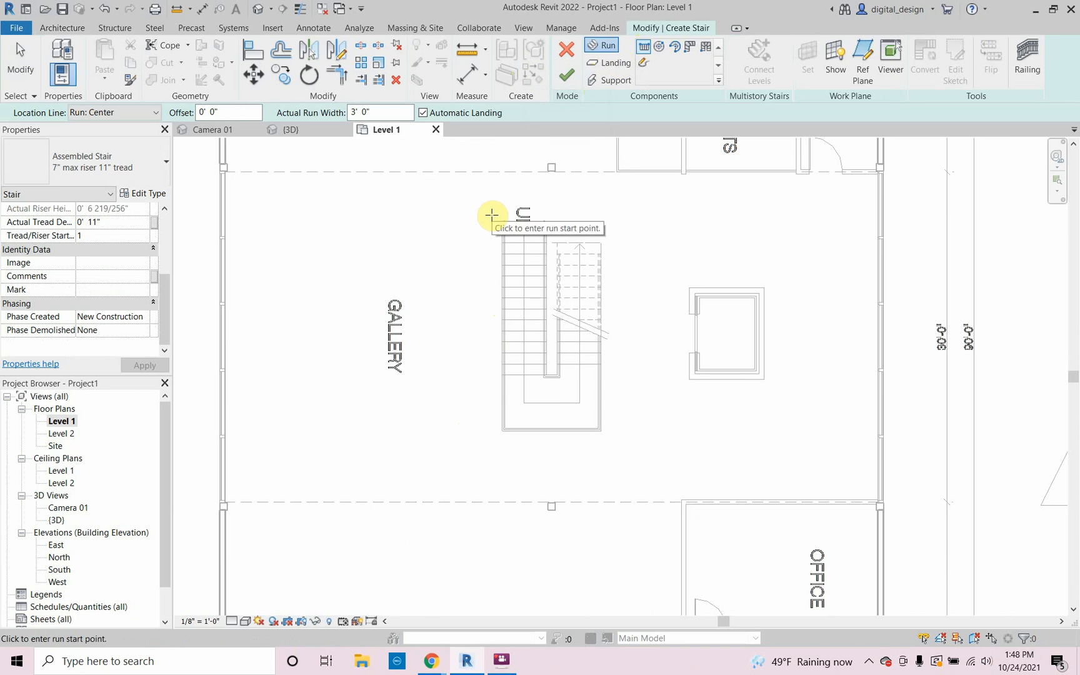
left_click(525, 296)
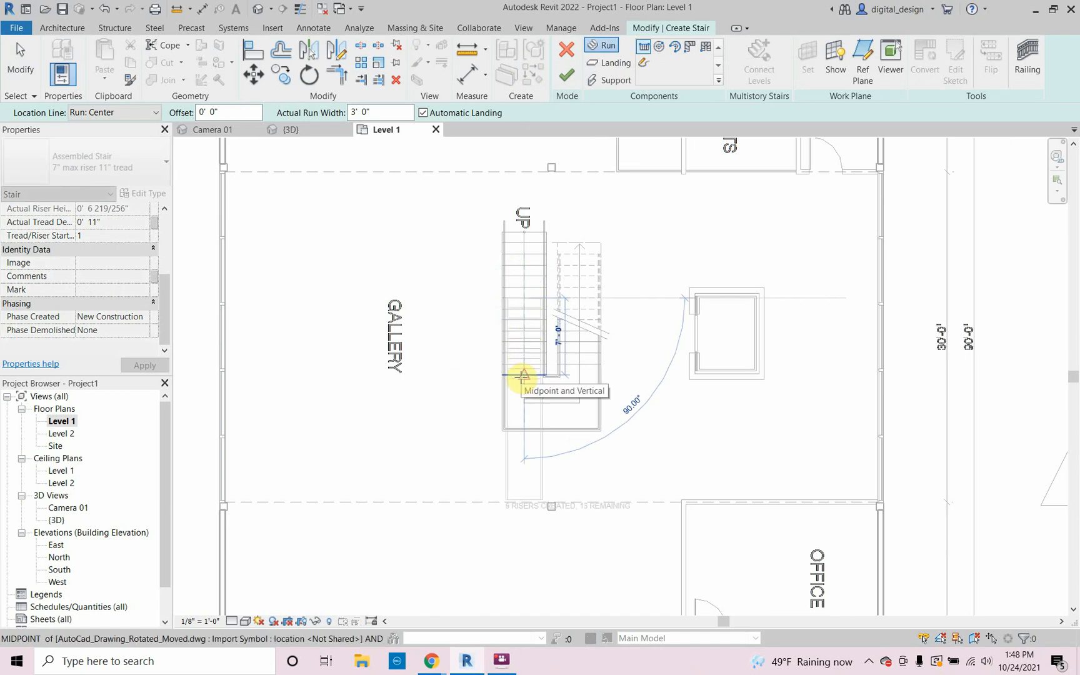
left_click(521, 380)
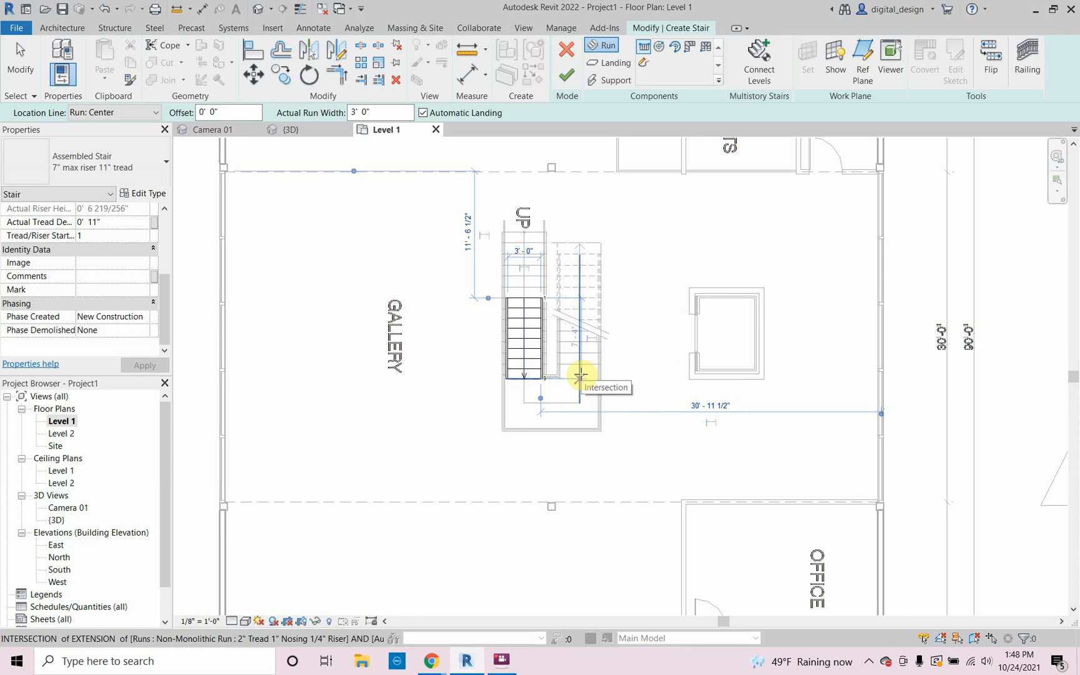
left_click(580, 375)
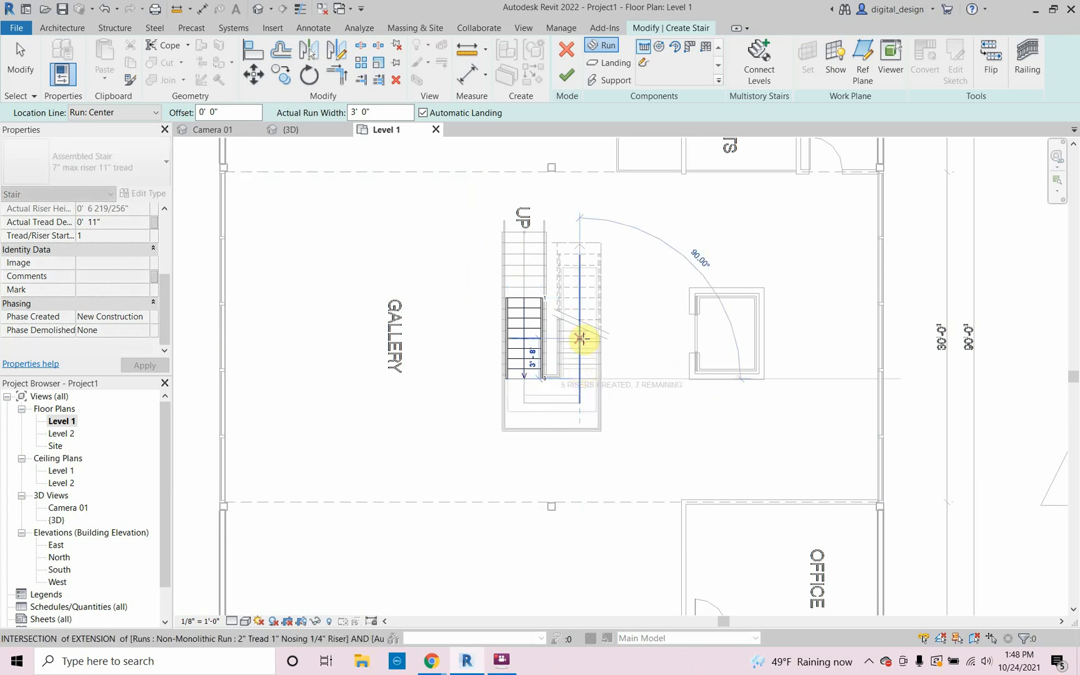
left_click(582, 332)
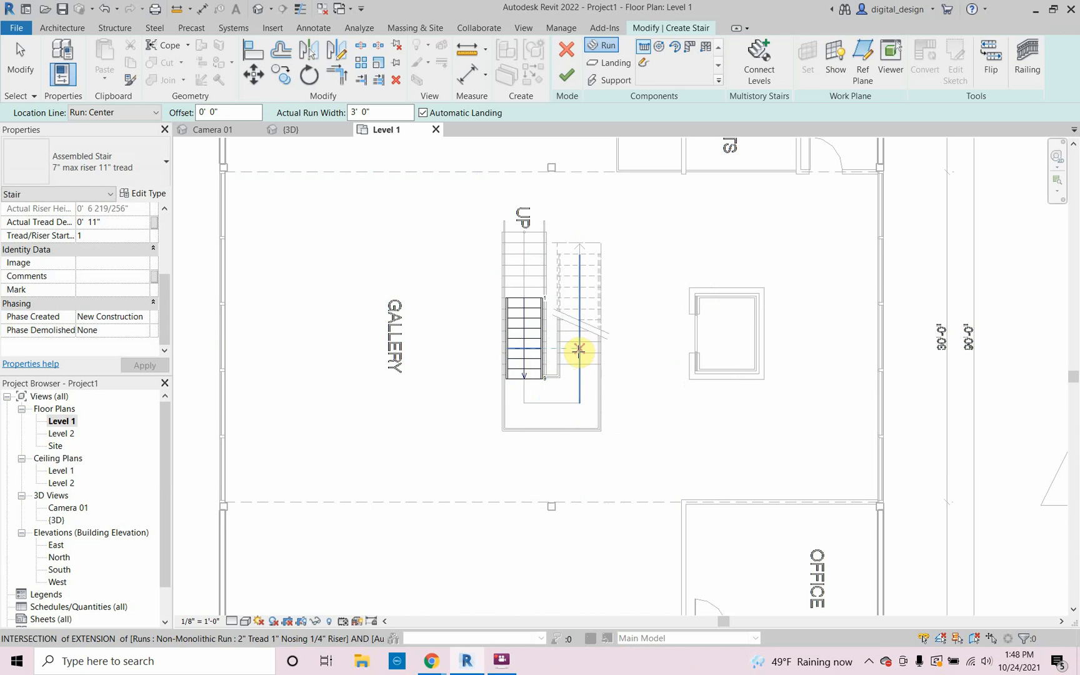
left_click(579, 349)
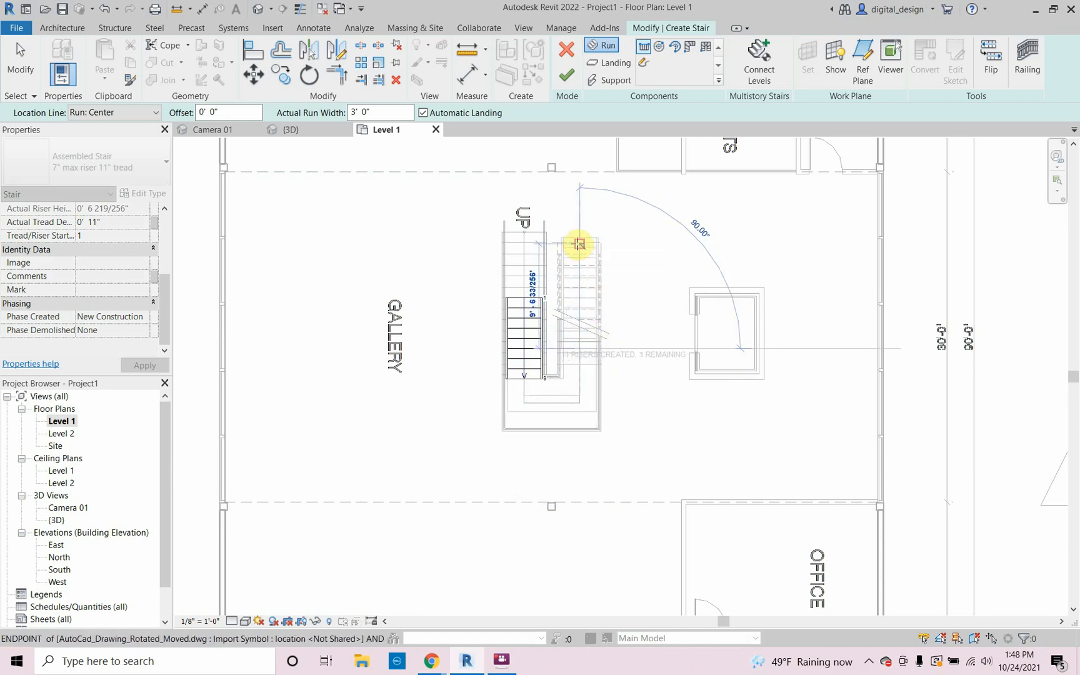
left_click(579, 243)
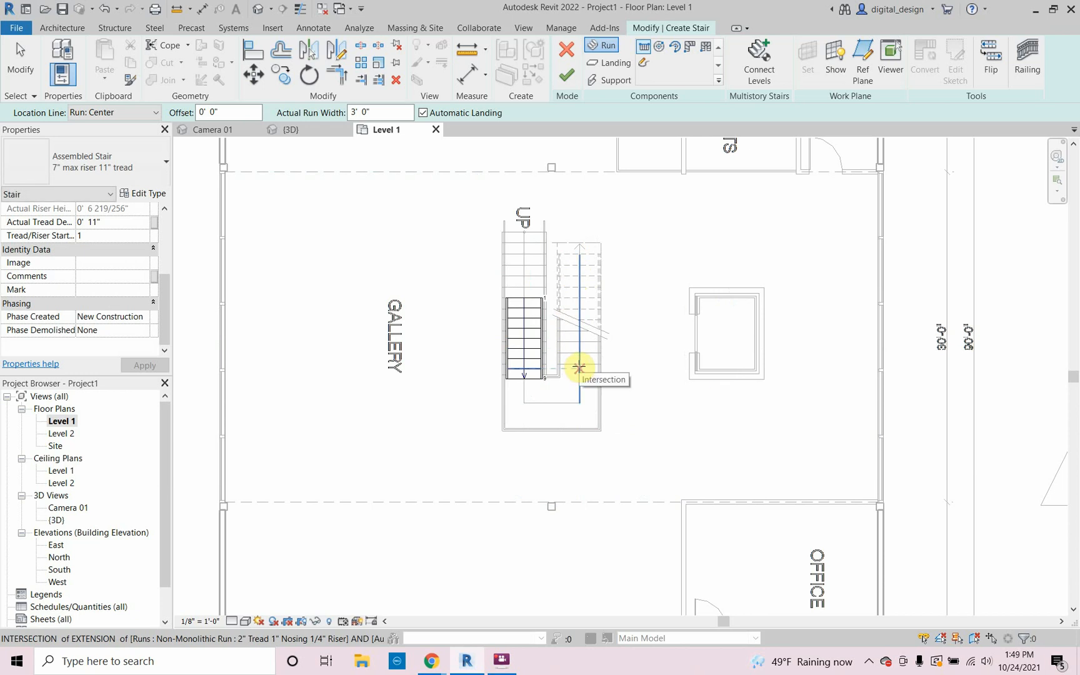
Draw the stair's return run with the remaining 12 risers along the drawing's second flight and finish the U-shaped stair.
left_click(577, 377)
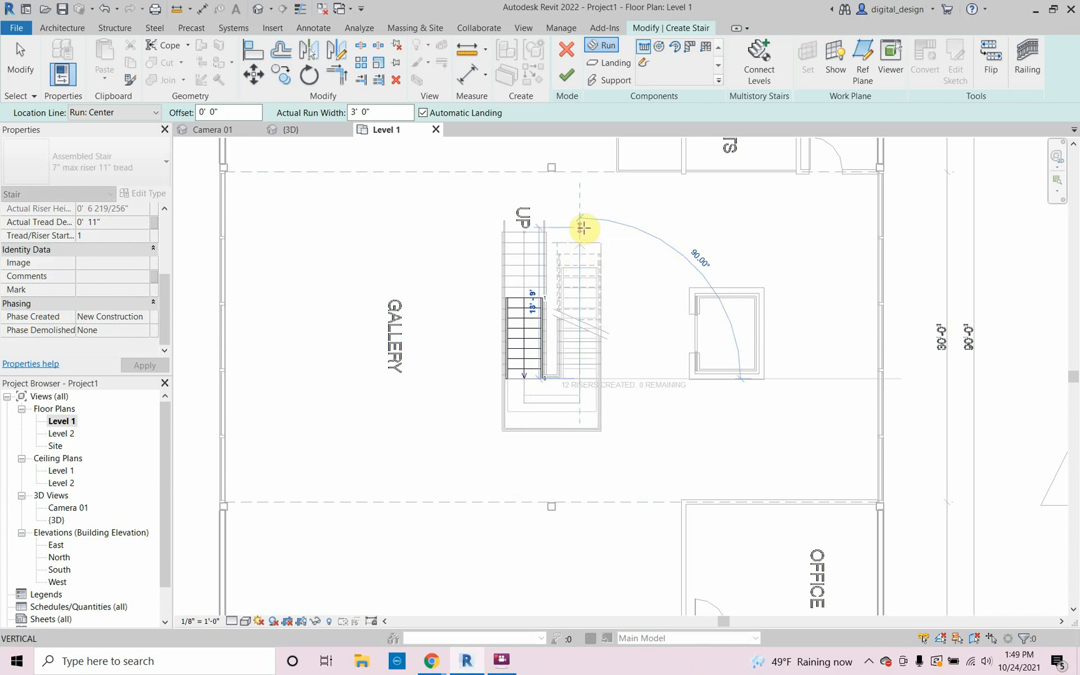
left_click(581, 230)
key("Escape")
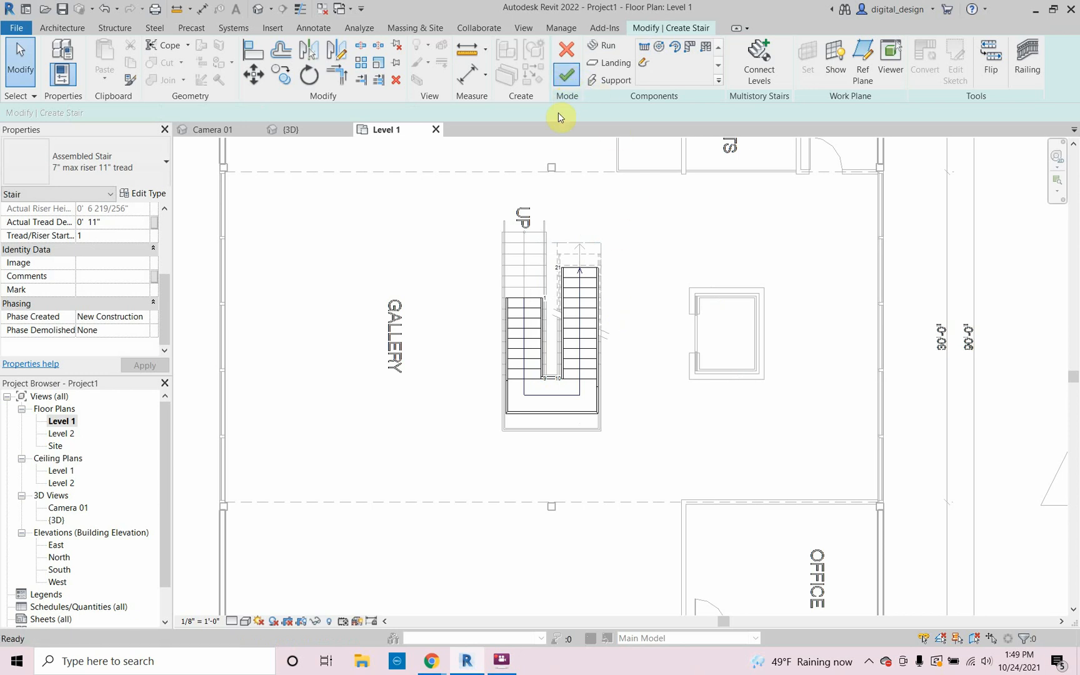
Temporarily isolate the new stair and the Level 2 floor slab in the 3D view.
left_click(258, 10)
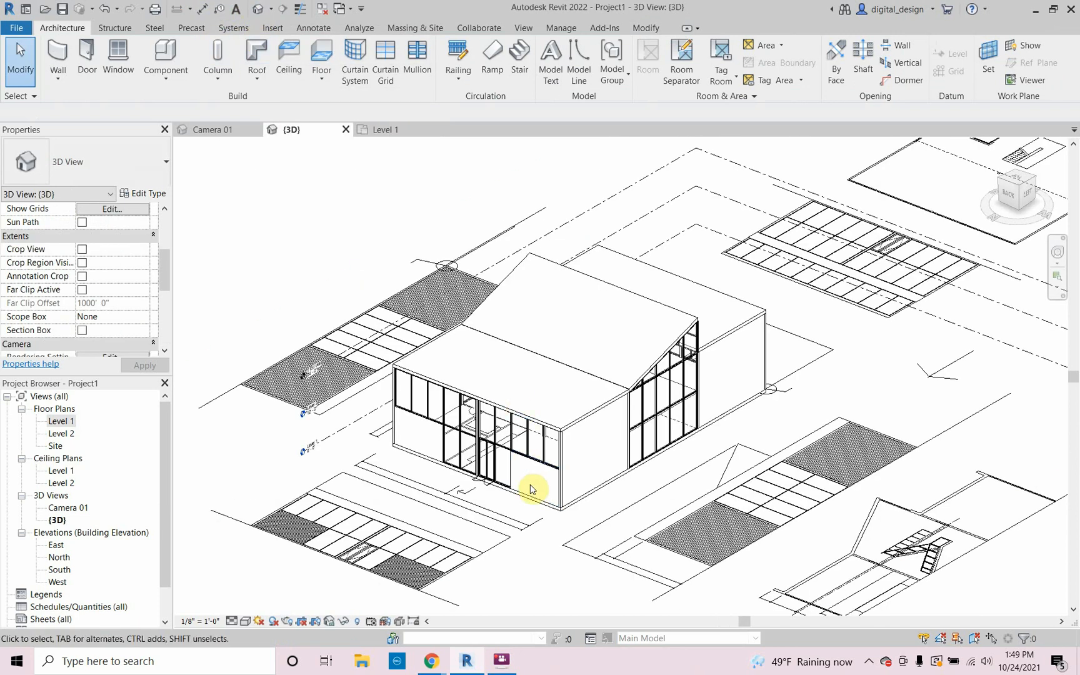
middle_click_drag(531, 482, 398, 390, "shift")
scroll(626, 434, "up", 4)
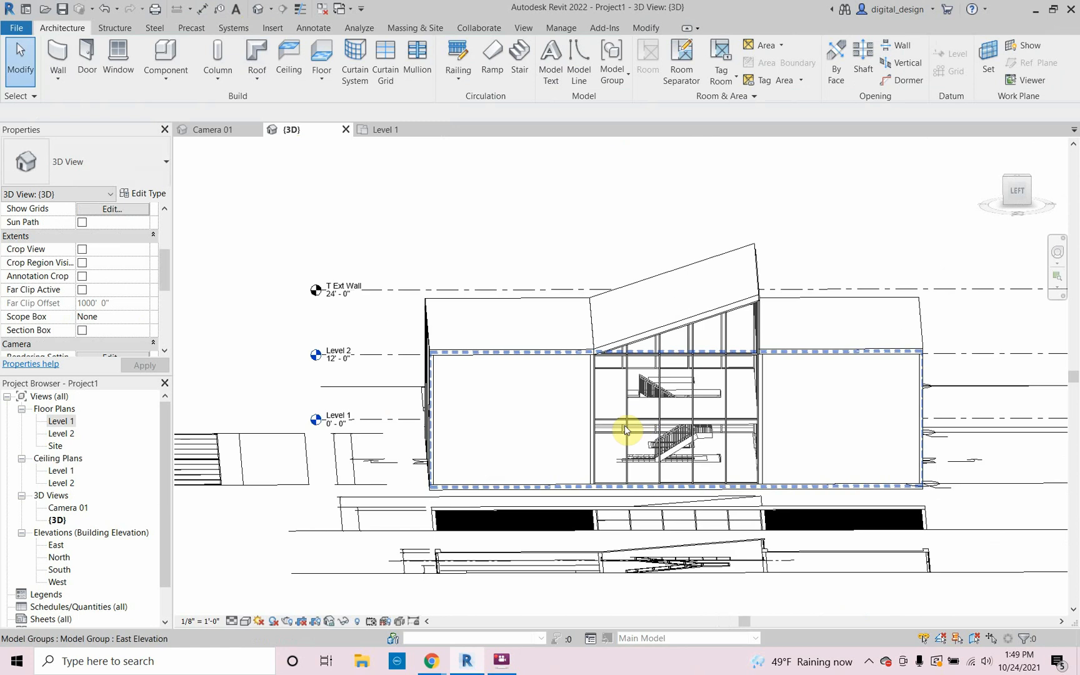
scroll(634, 420, "up", 4)
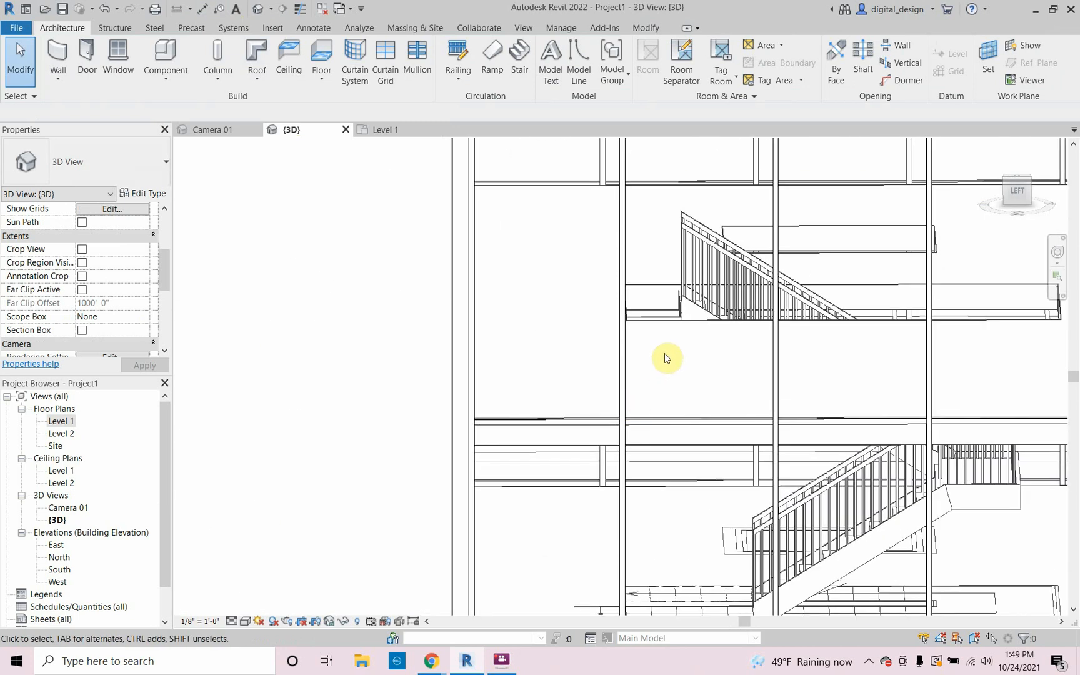
left_click(664, 332)
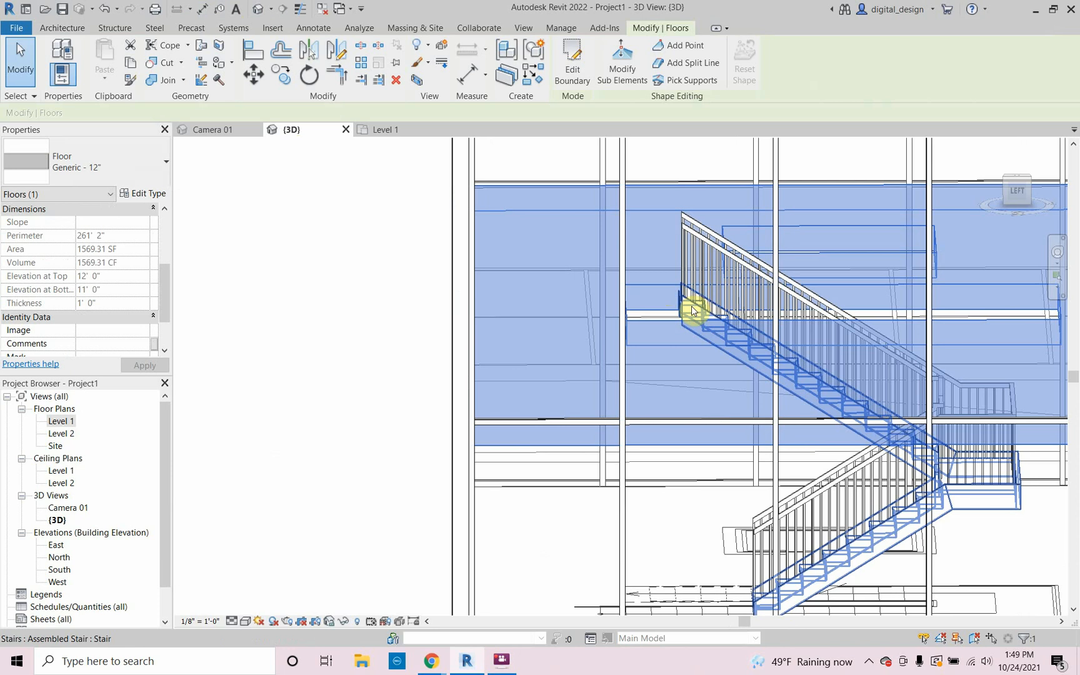
left_click(692, 311, "ctrl")
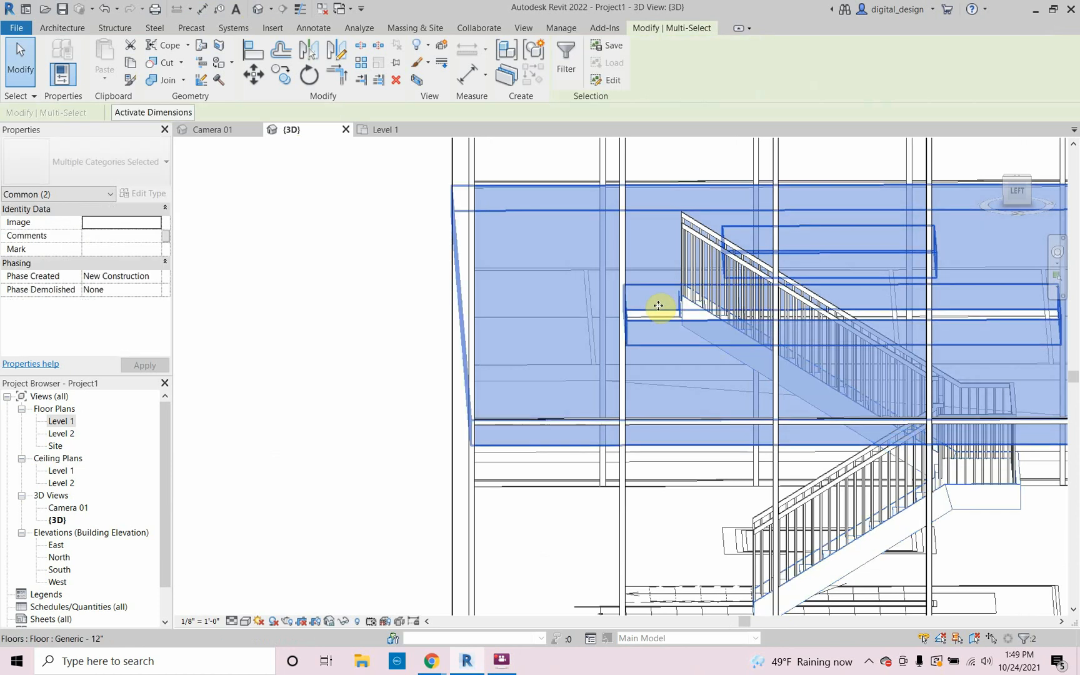
left_click(686, 309)
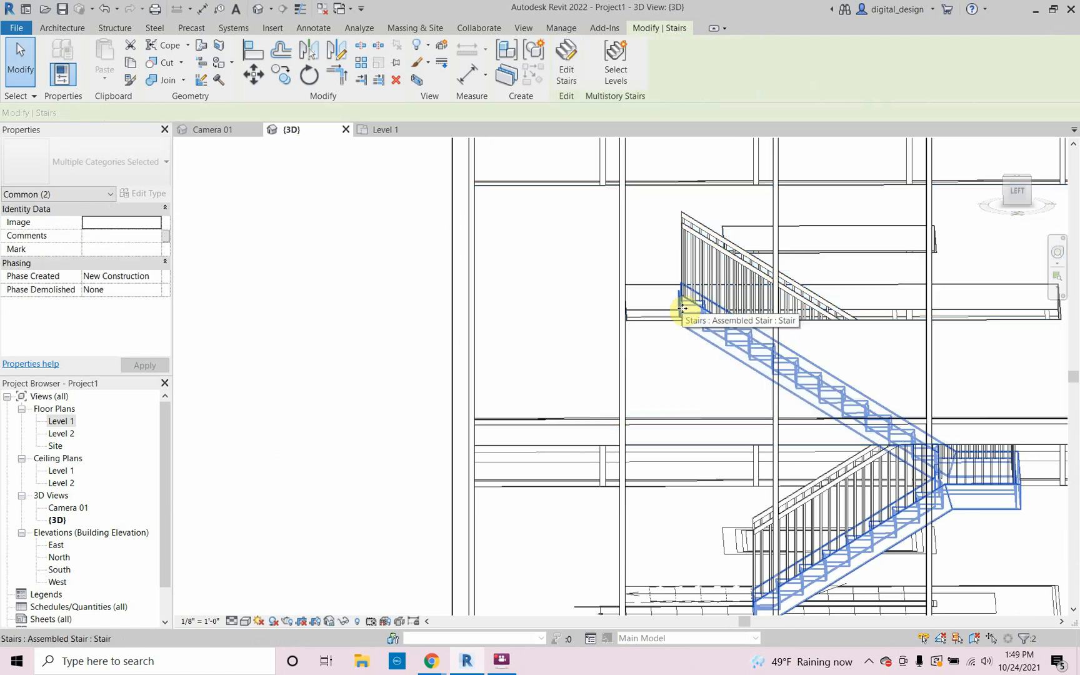
left_click(656, 330, "ctrl")
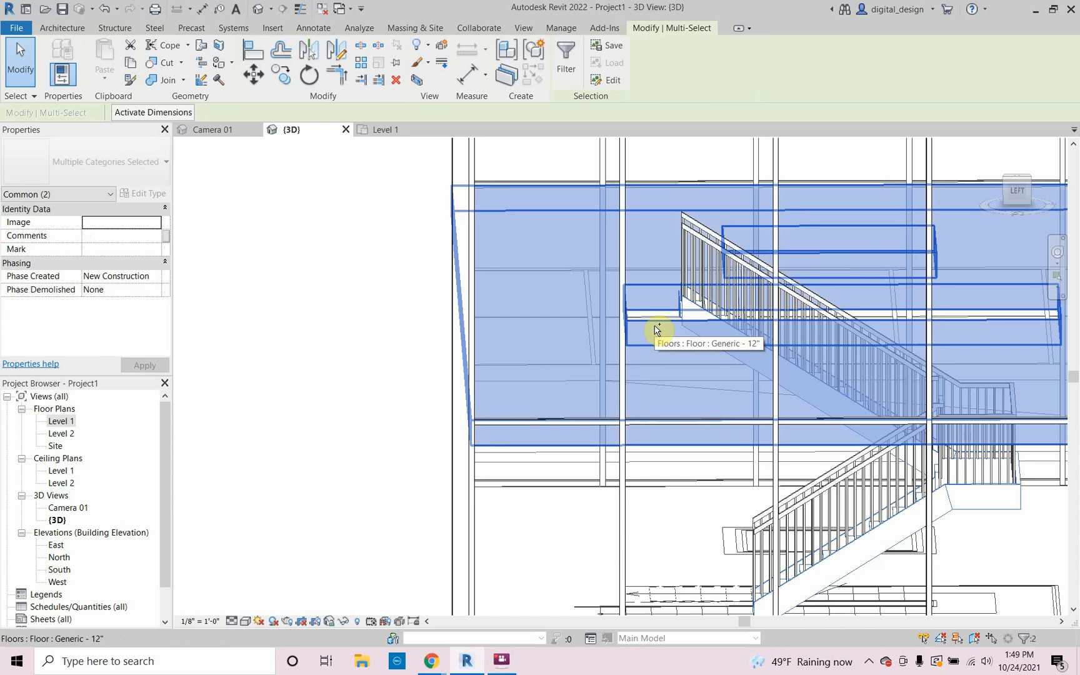
key("h")
key("i")
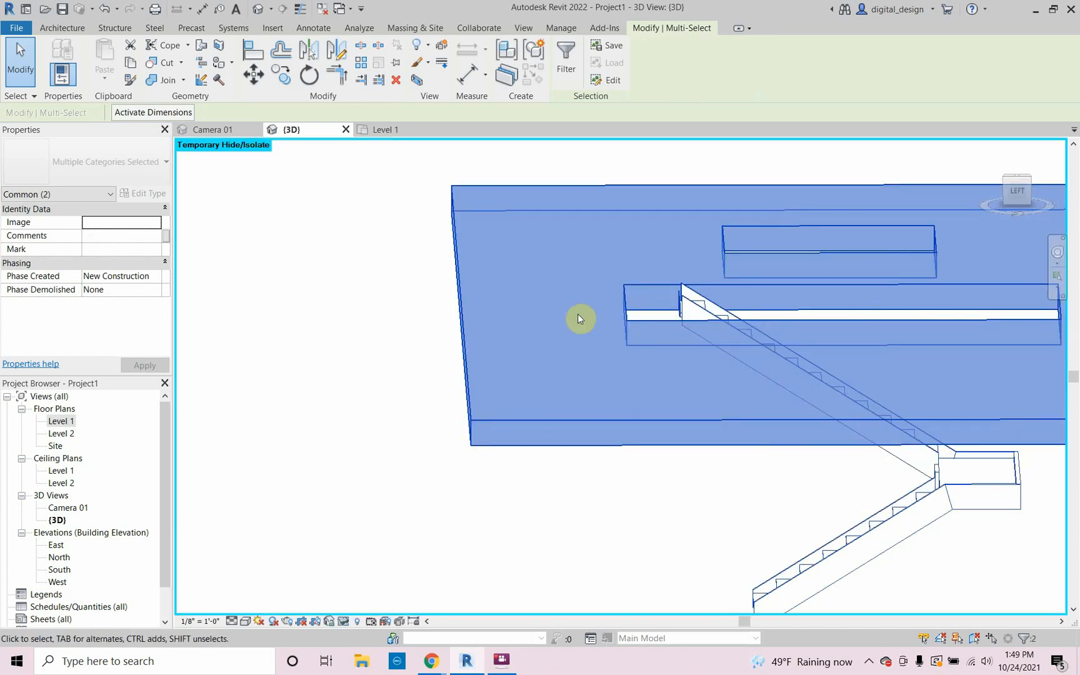
From the top view, move the stair north until the end of its upper run meets the north edge of the floor opening.
scroll(563, 331, "down", 2)
middle_click_drag(553, 342, 492, 507, "shift")
mouse_move(603, 411)
middle_mouse_down("shift")
mouse_move(490, 456)
mouse_move(608, 393)
middle_mouse_up("shift")
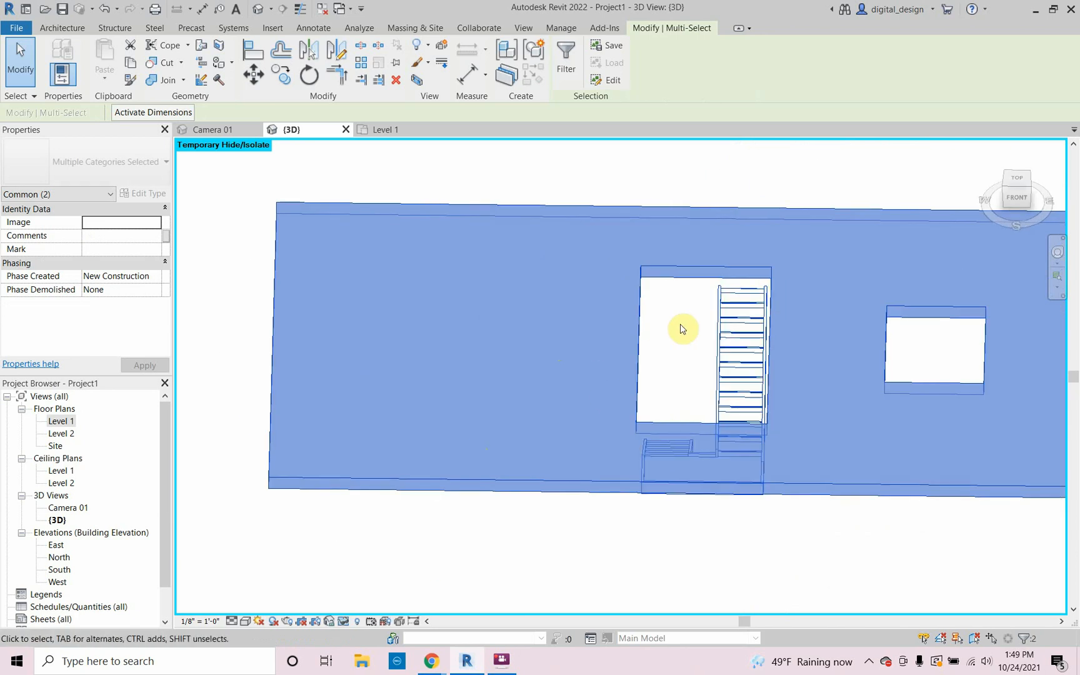
middle_click_drag(680, 340, 639, 371)
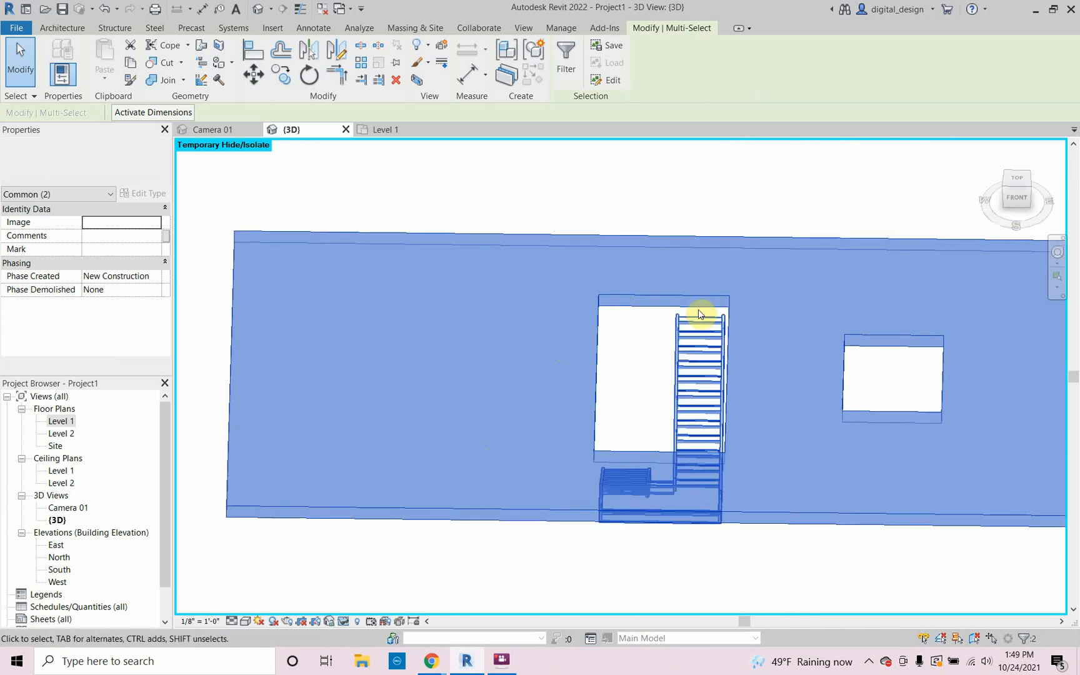
left_click(1019, 179)
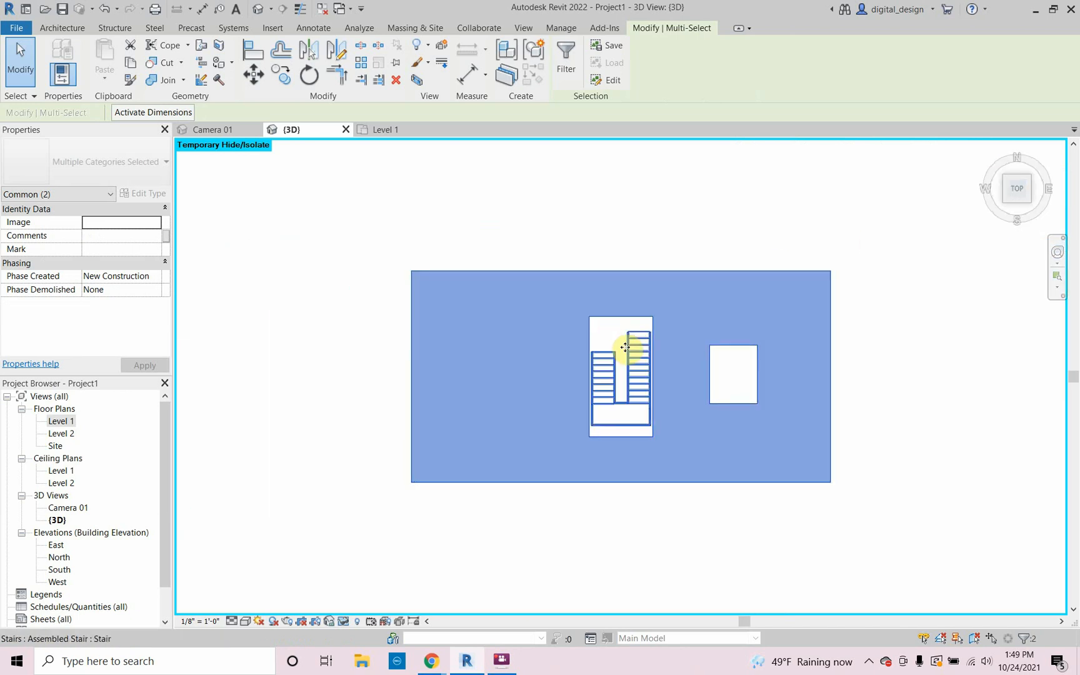
scroll(627, 344, "up", 7)
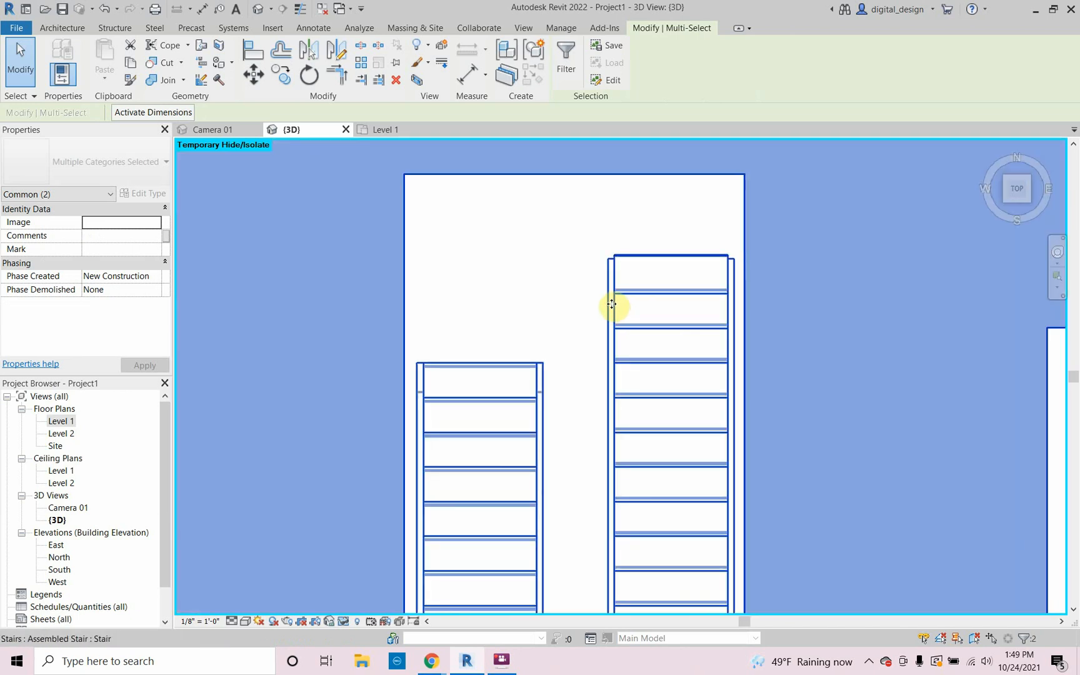
left_click(612, 305)
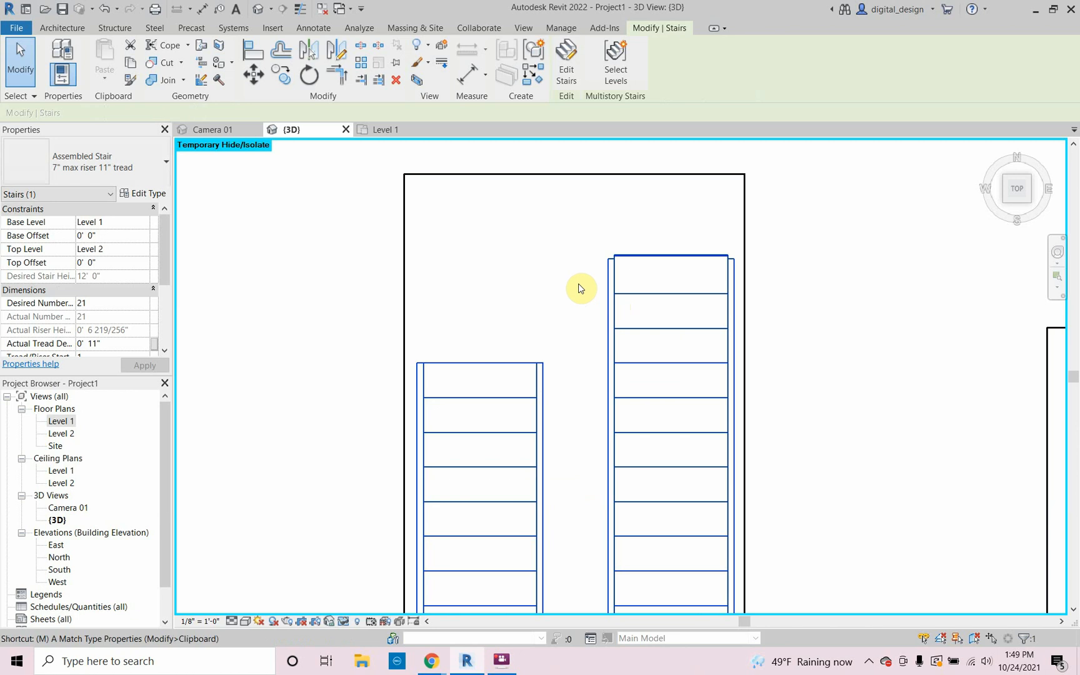
key("m")
key("v")
left_click(609, 258)
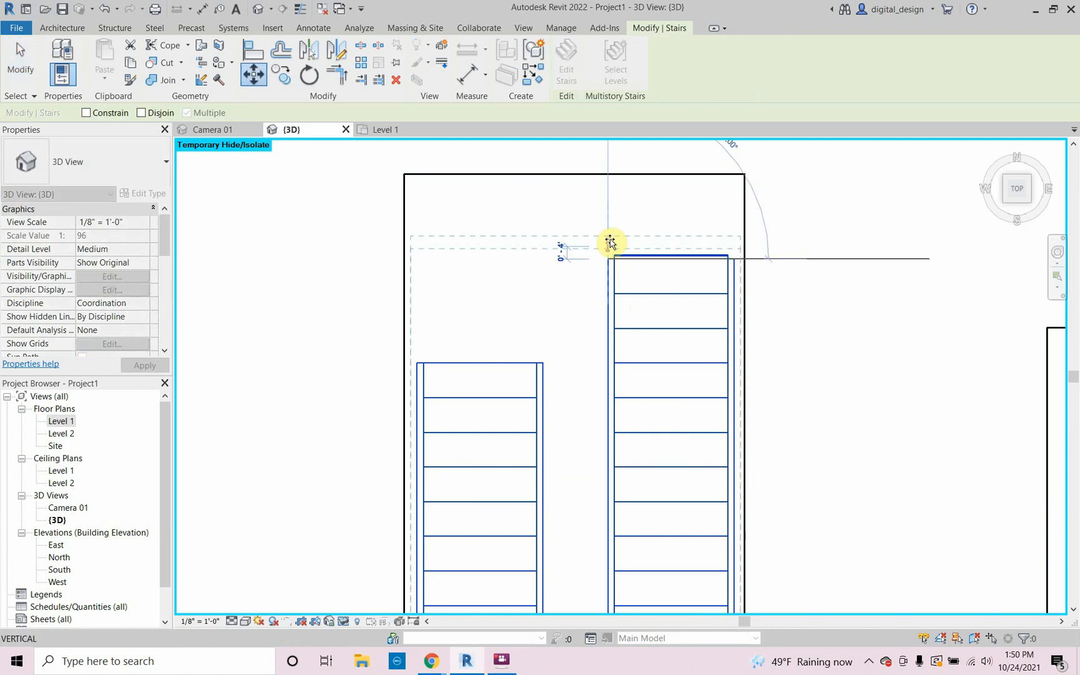
left_click(613, 181)
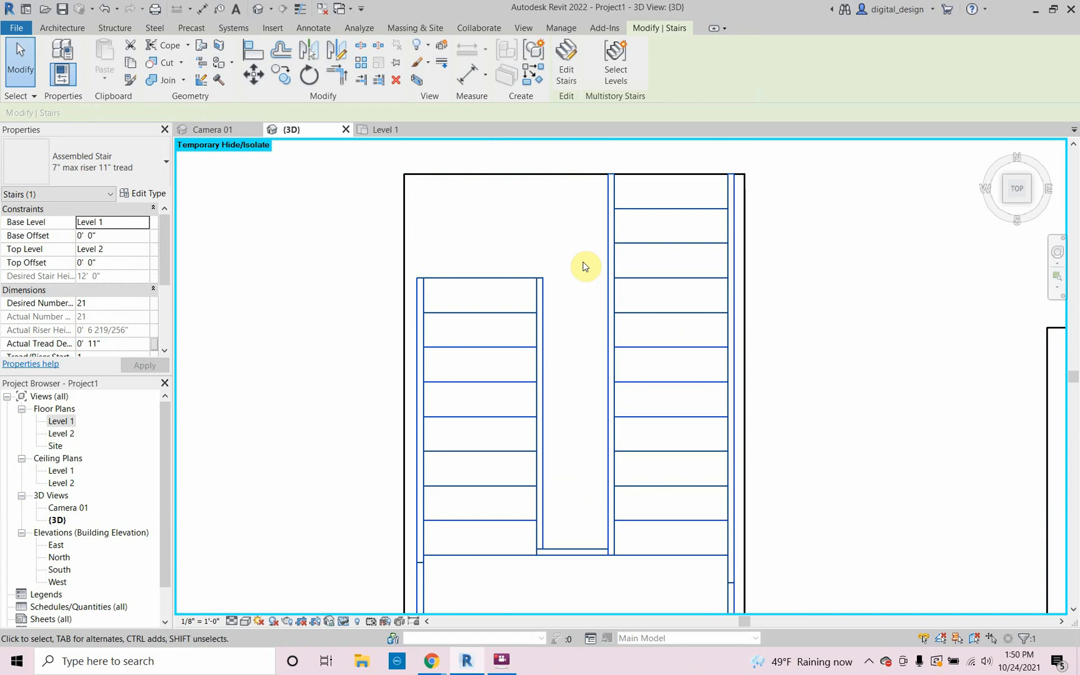
Reset the temporary isolation to restore the rest of the building in the 3D view.
scroll(578, 306, "down", 1)
scroll(576, 306, "down", 2)
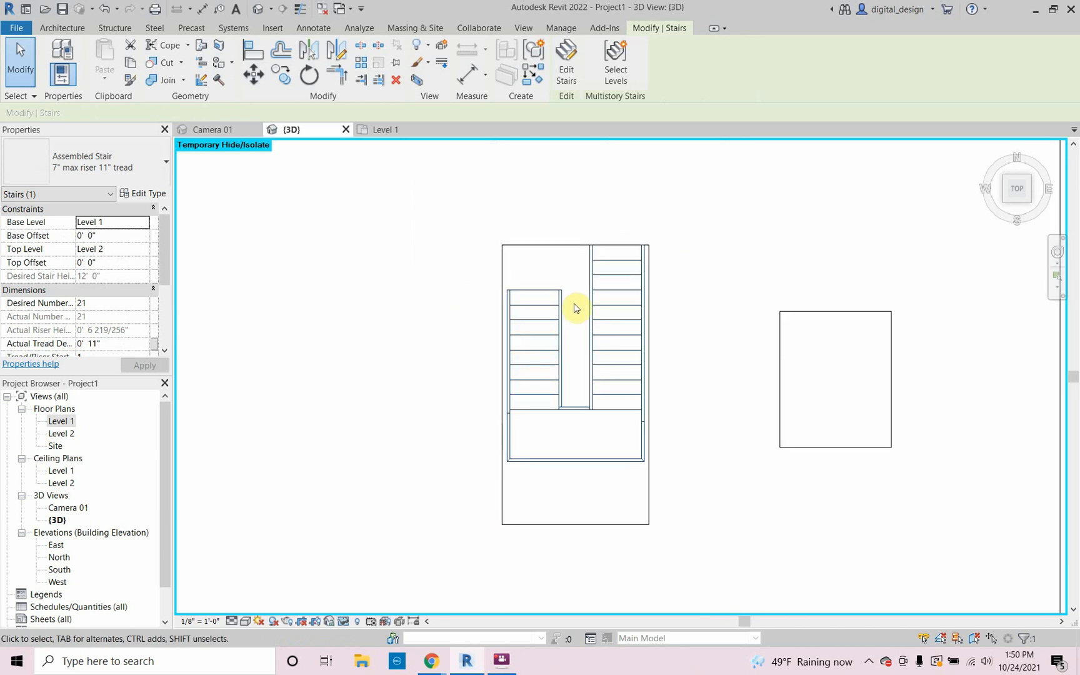
key("h")
key("r")
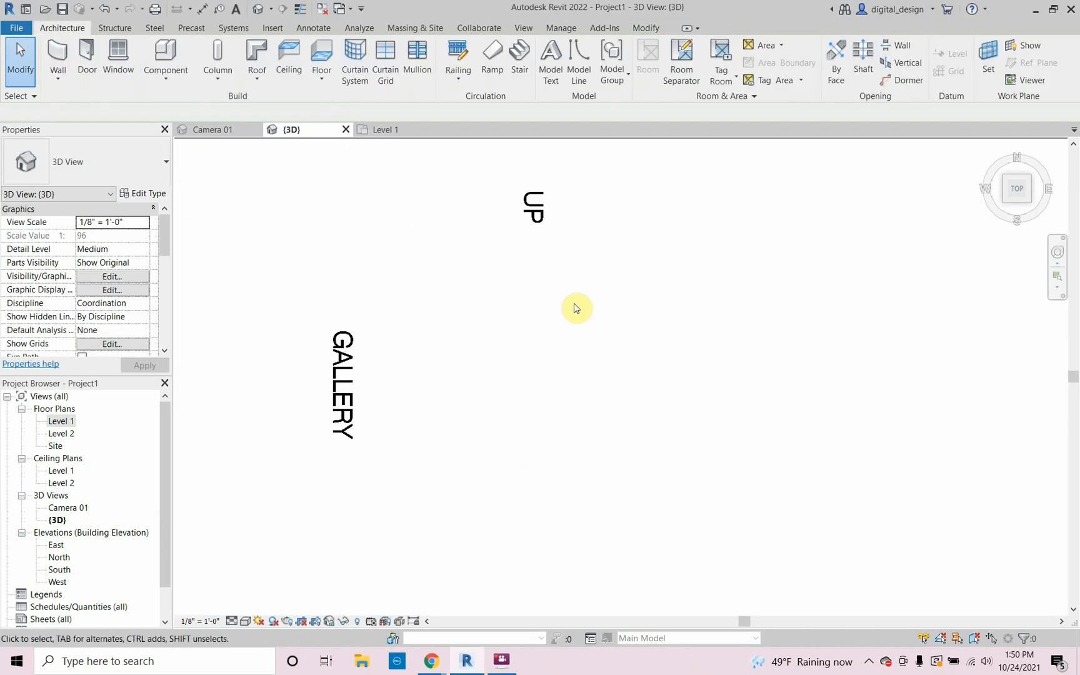
View the whole building at an angle and open the Camera 01 view to check the stair in the interior.
scroll(549, 310, "down", 5)
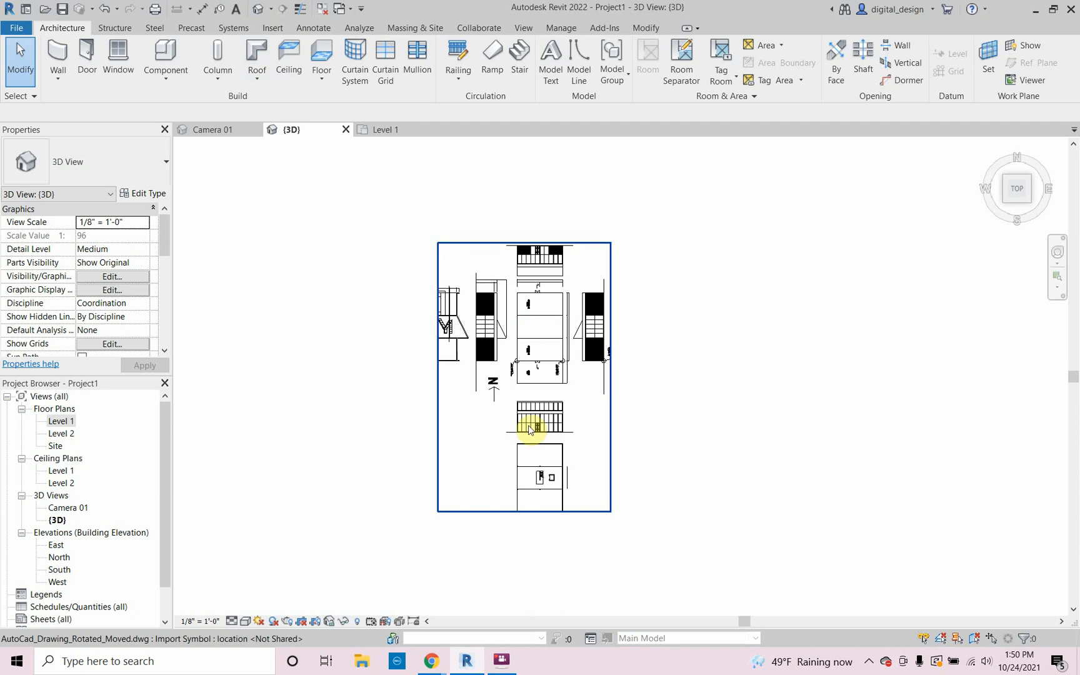
middle_click_drag(529, 430, 509, 308, "shift")
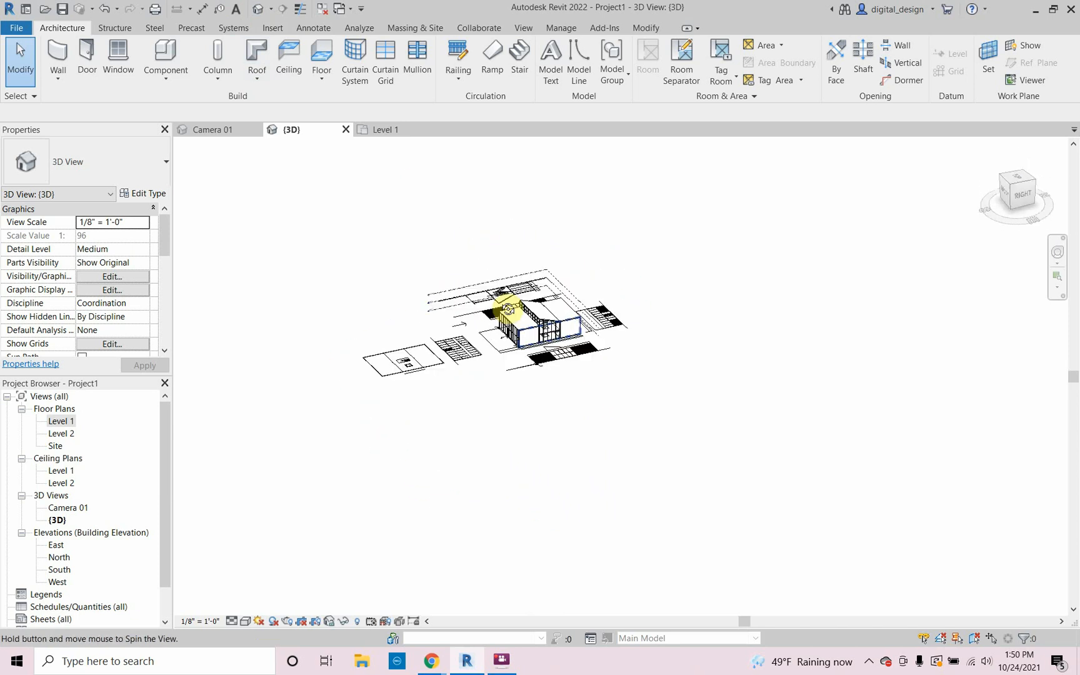
scroll(518, 381, "up", 5)
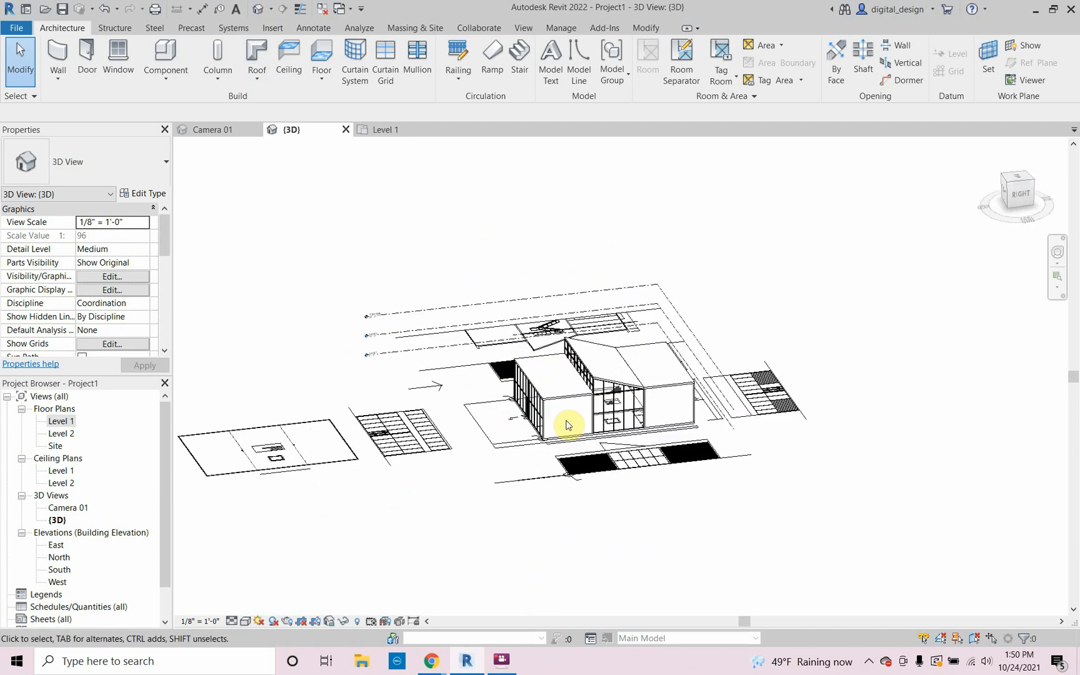
scroll(567, 426, "up", 5)
middle_click_drag(646, 429, 693, 393, "shift")
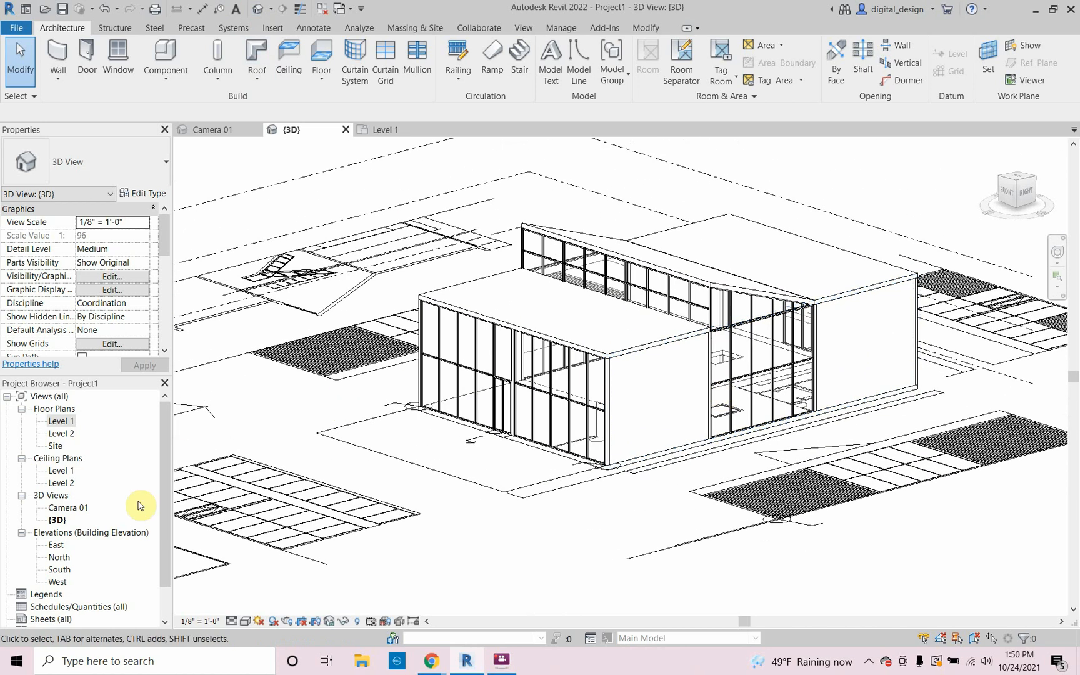
double_click(77, 507)
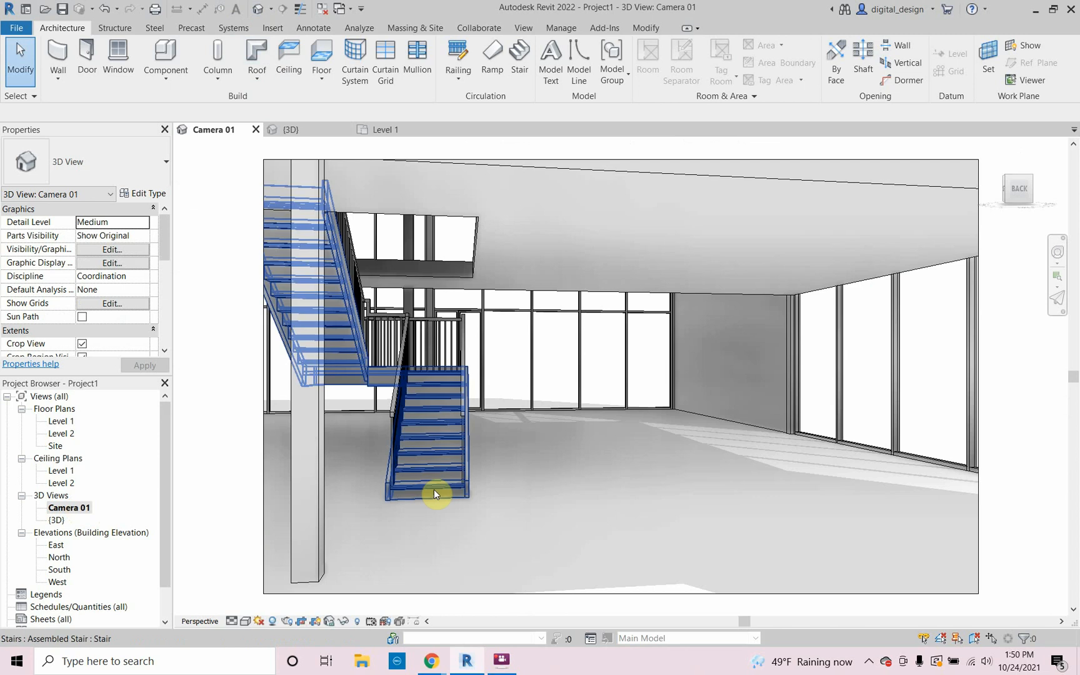